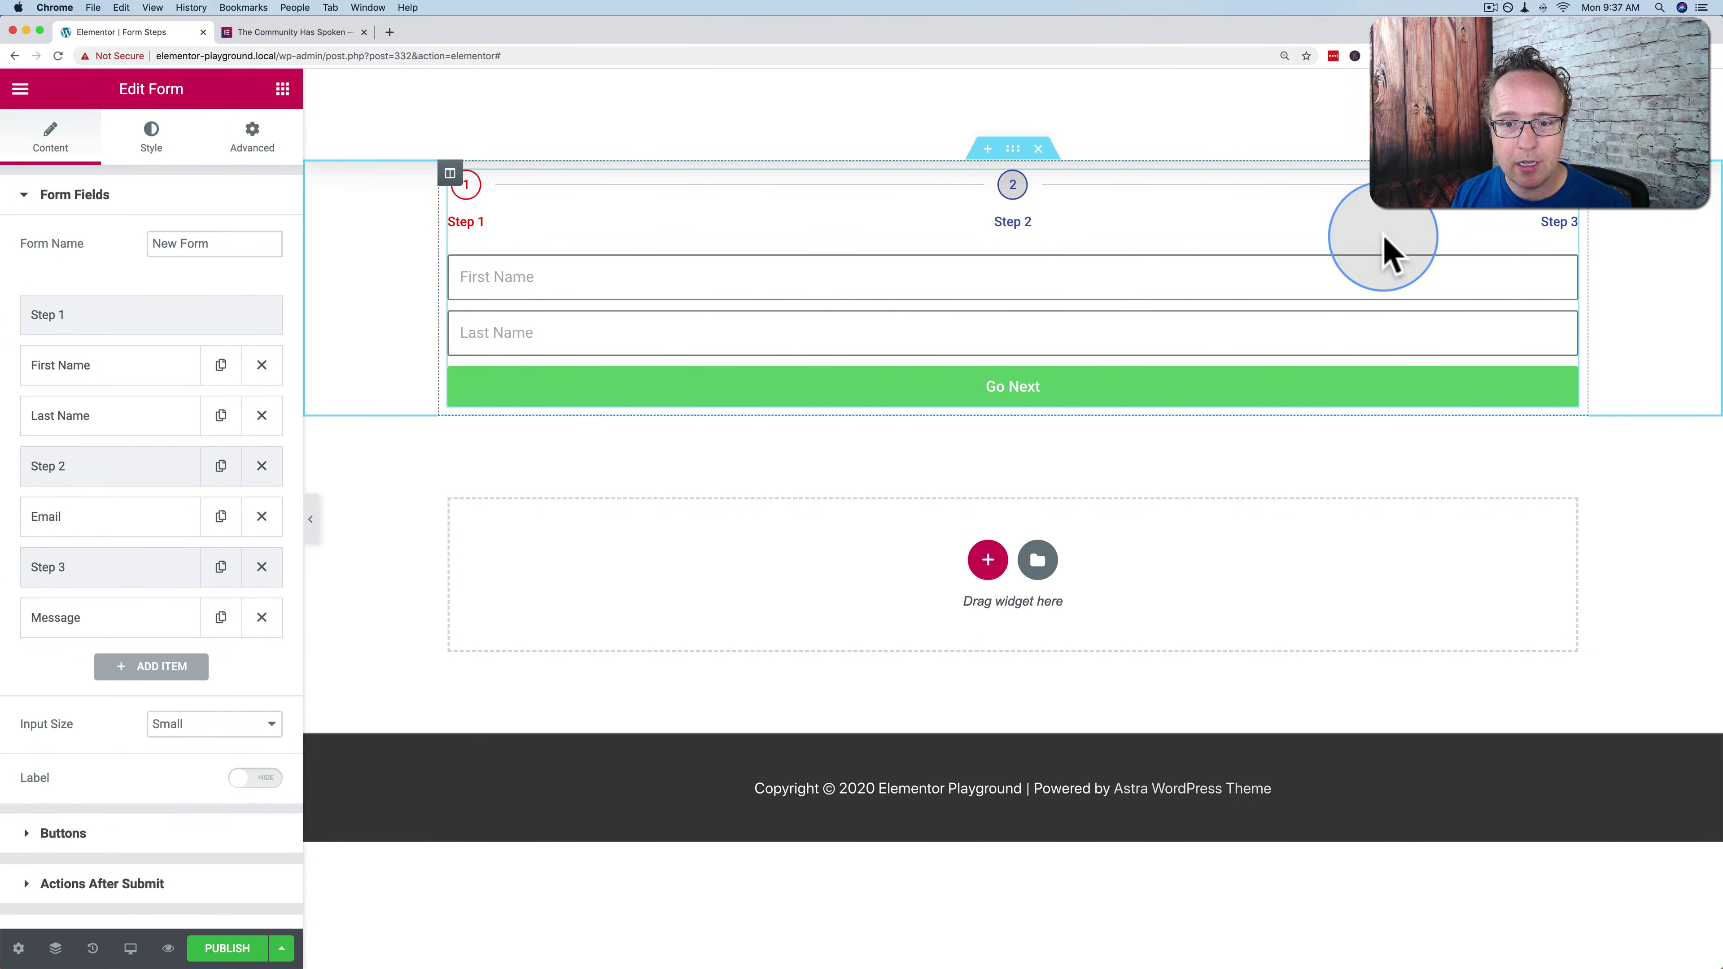
Fill the names from a saved entry, advance to Step 3, and type 'Hi THere!' as the message
{"action": "left_click", "coordinate": [477, 278]}
{"action": "left_click", "coordinate": [499, 329]}
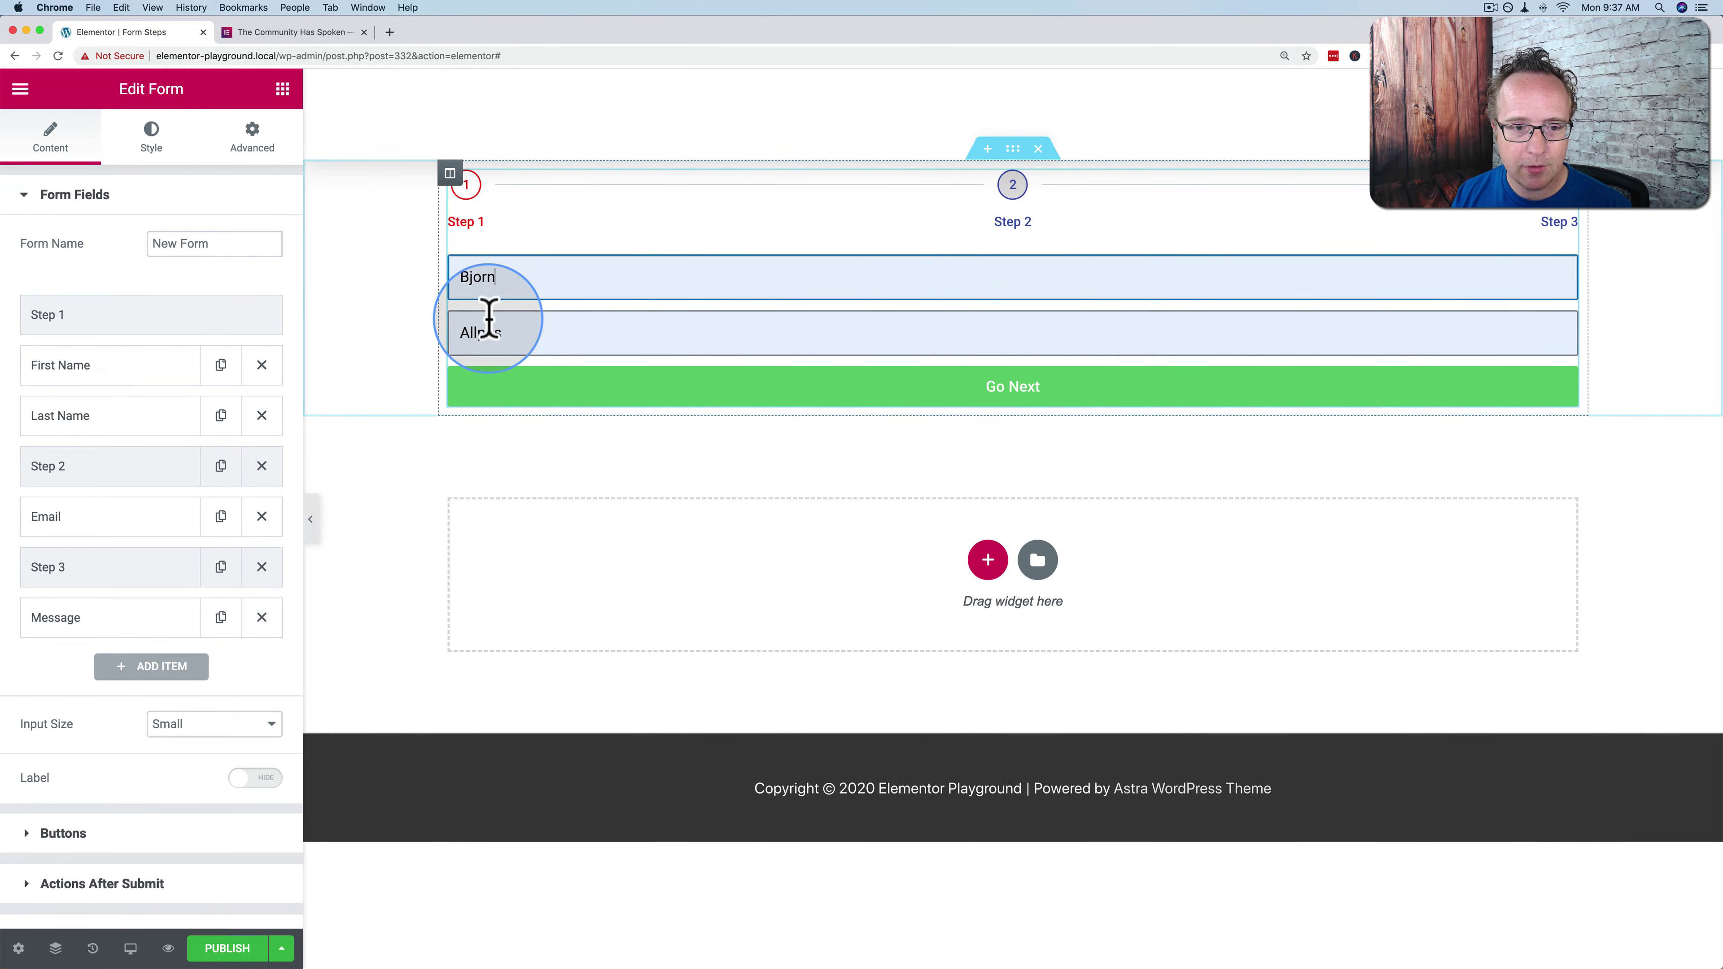
{"action": "left_click", "coordinate": [865, 390]}
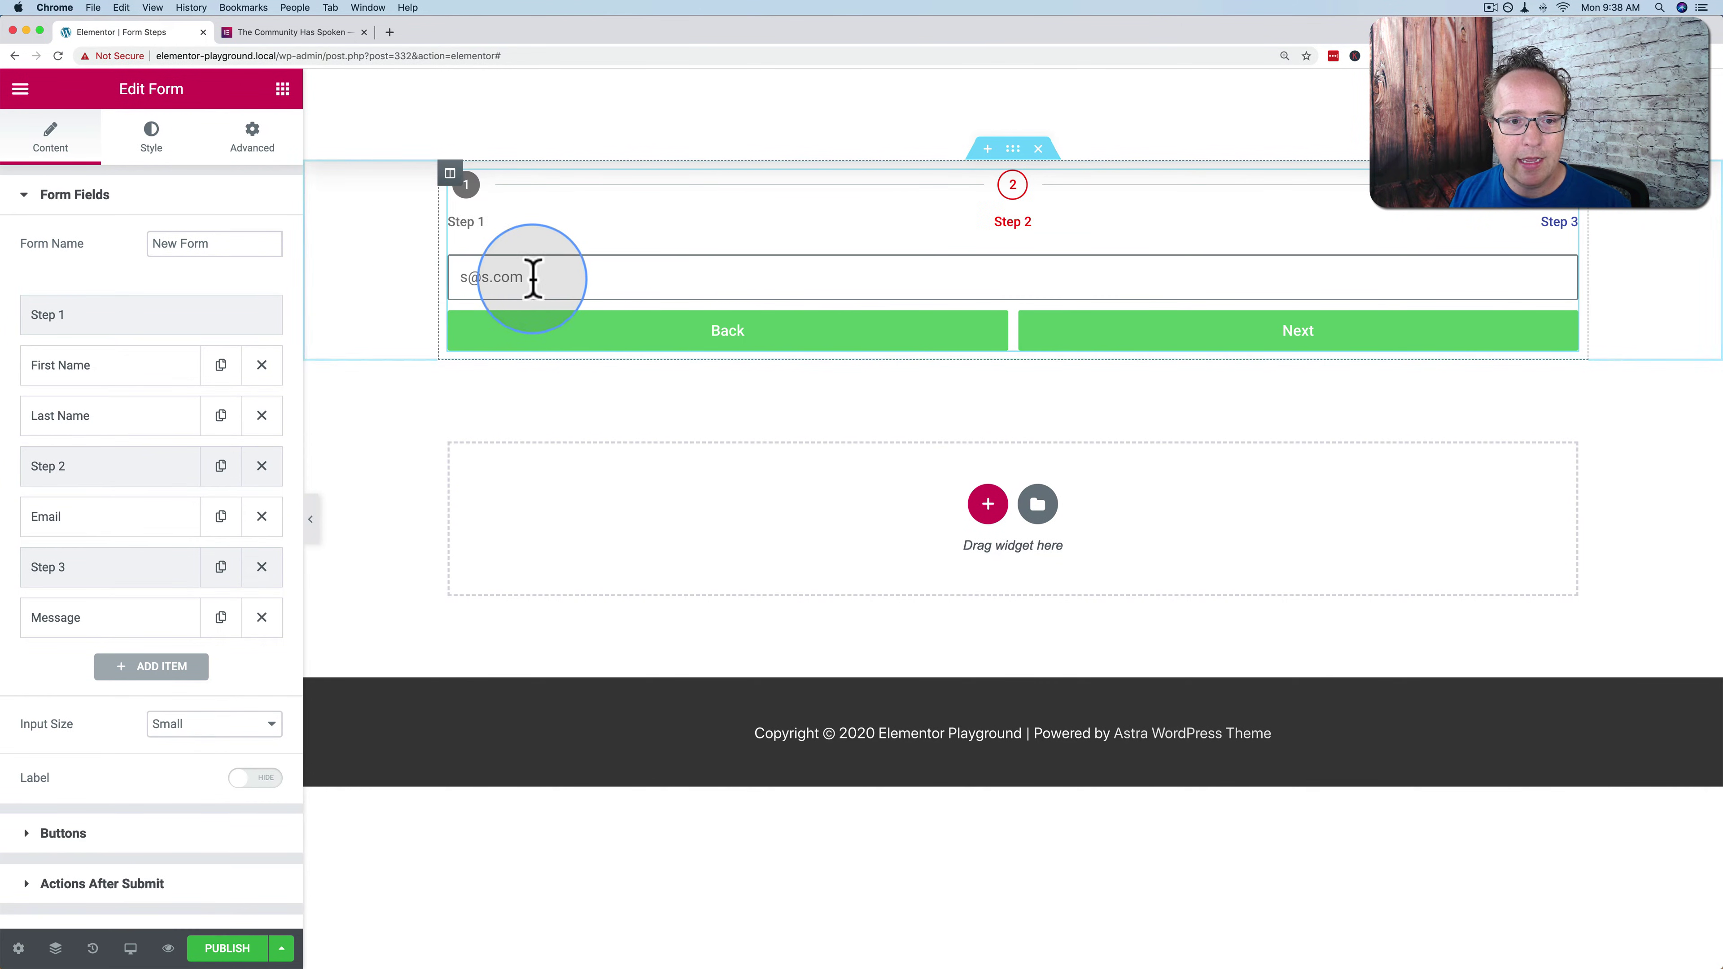
{"action": "left_click", "coordinate": [1216, 344]}
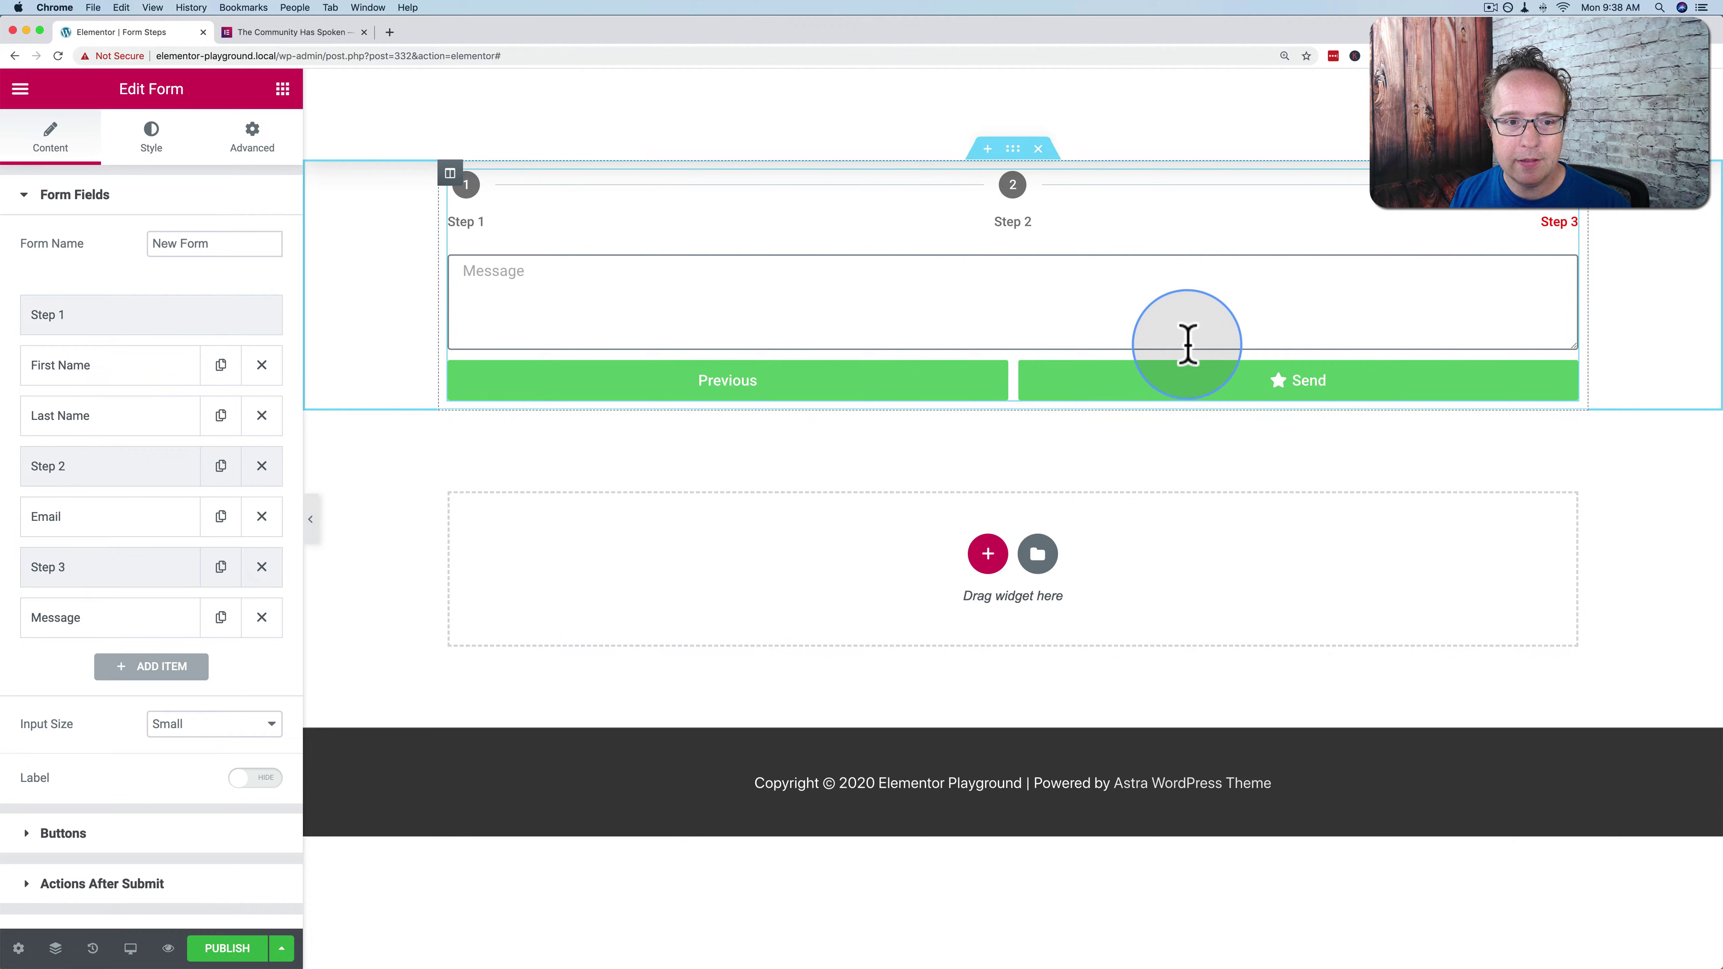
{"action": "left_click", "coordinate": [621, 307]}
{"action": "type", "text": "Hi THere"}
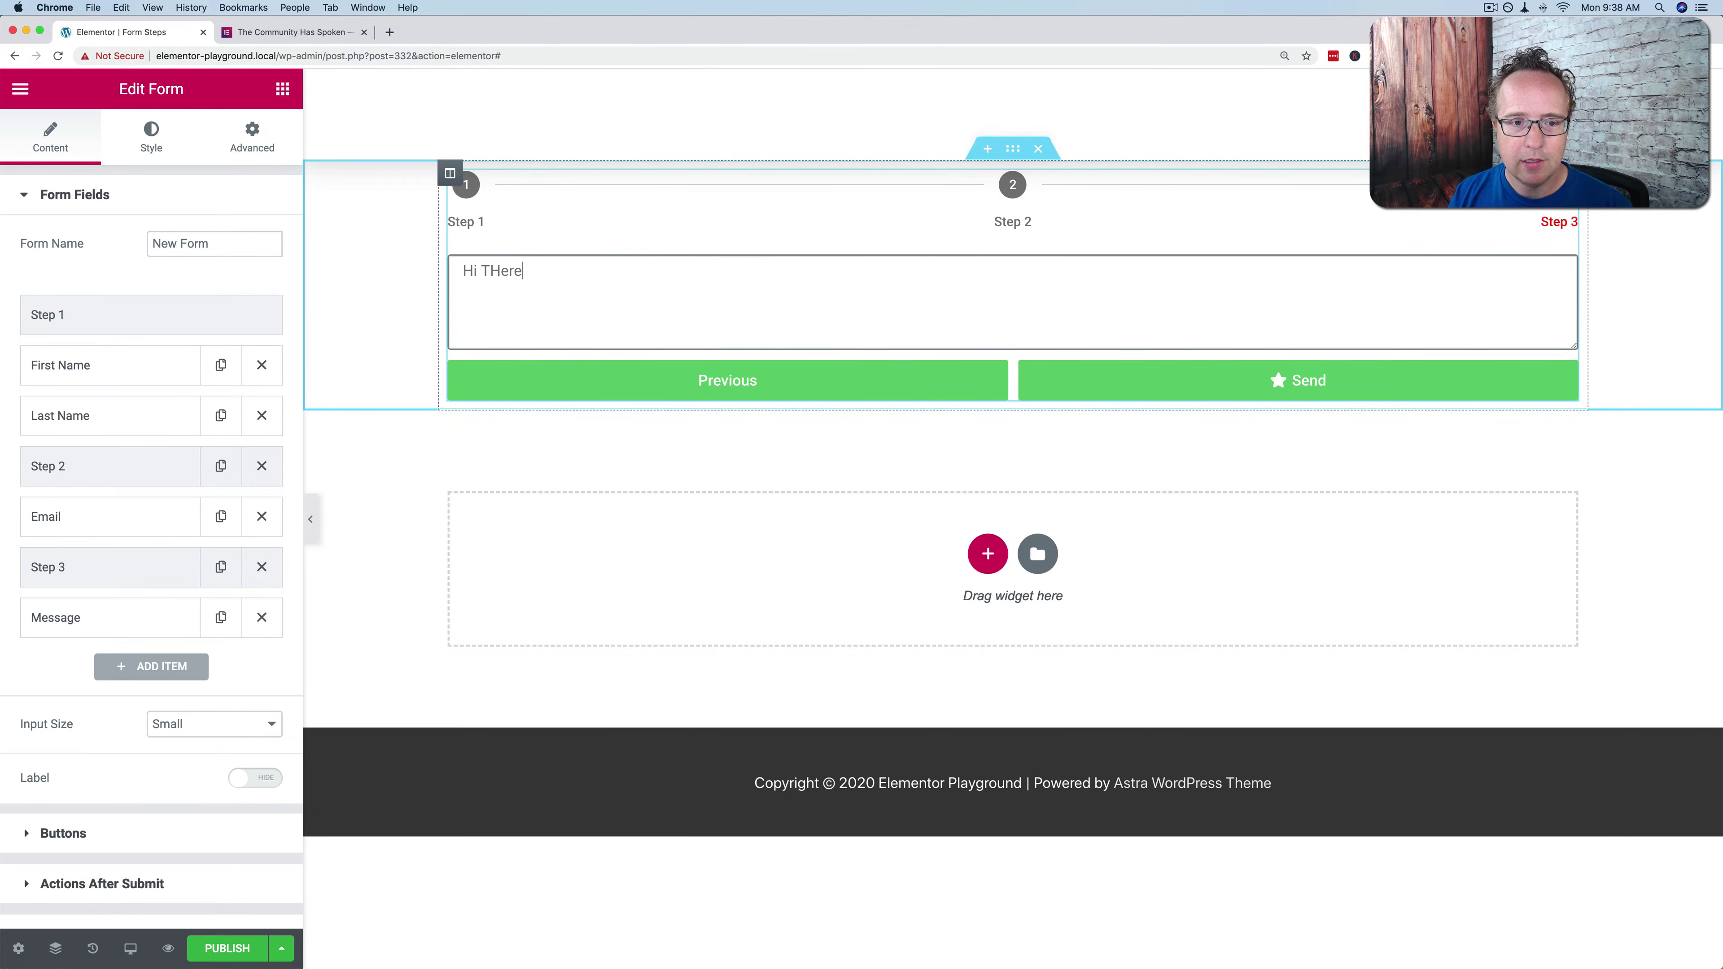
{"action": "type", "text": "!"}
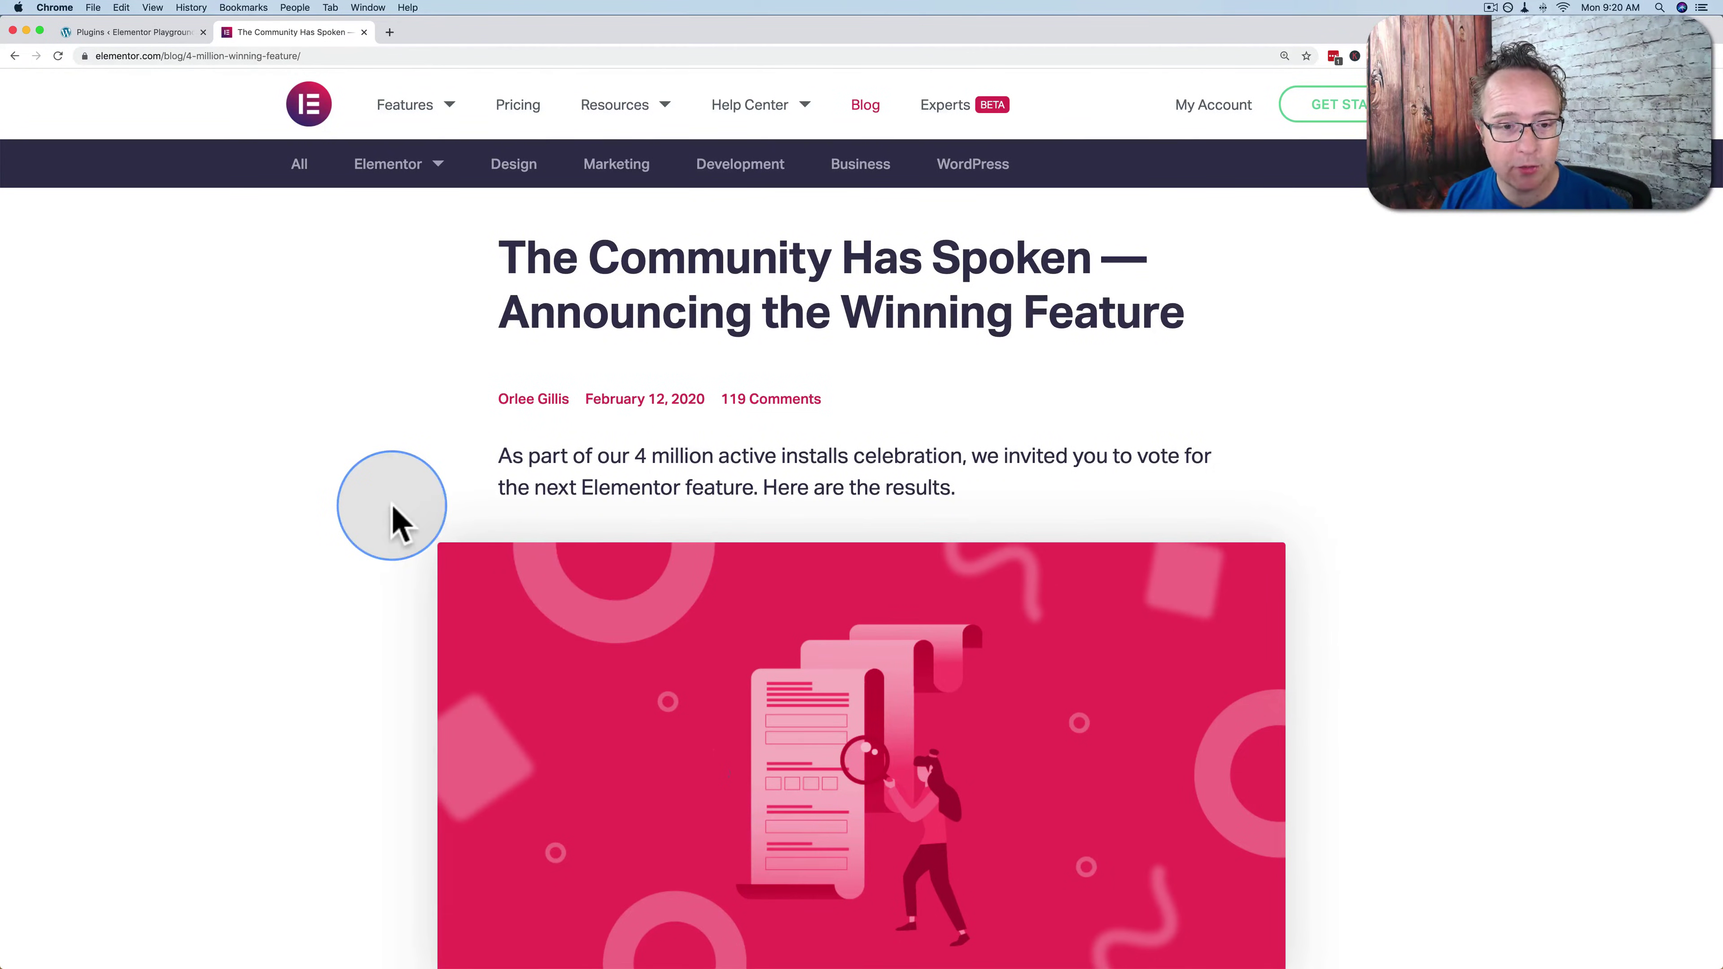
Scroll the blog post to the vote results and highlight 'Steps for forms: 7,311 votes'
{"action": "scroll", "coordinate": [396, 519], "scroll_direction": "down", "scroll_amount": 5}
{"action": "scroll", "coordinate": [397, 519], "scroll_direction": "down", "scroll_amount": 8}
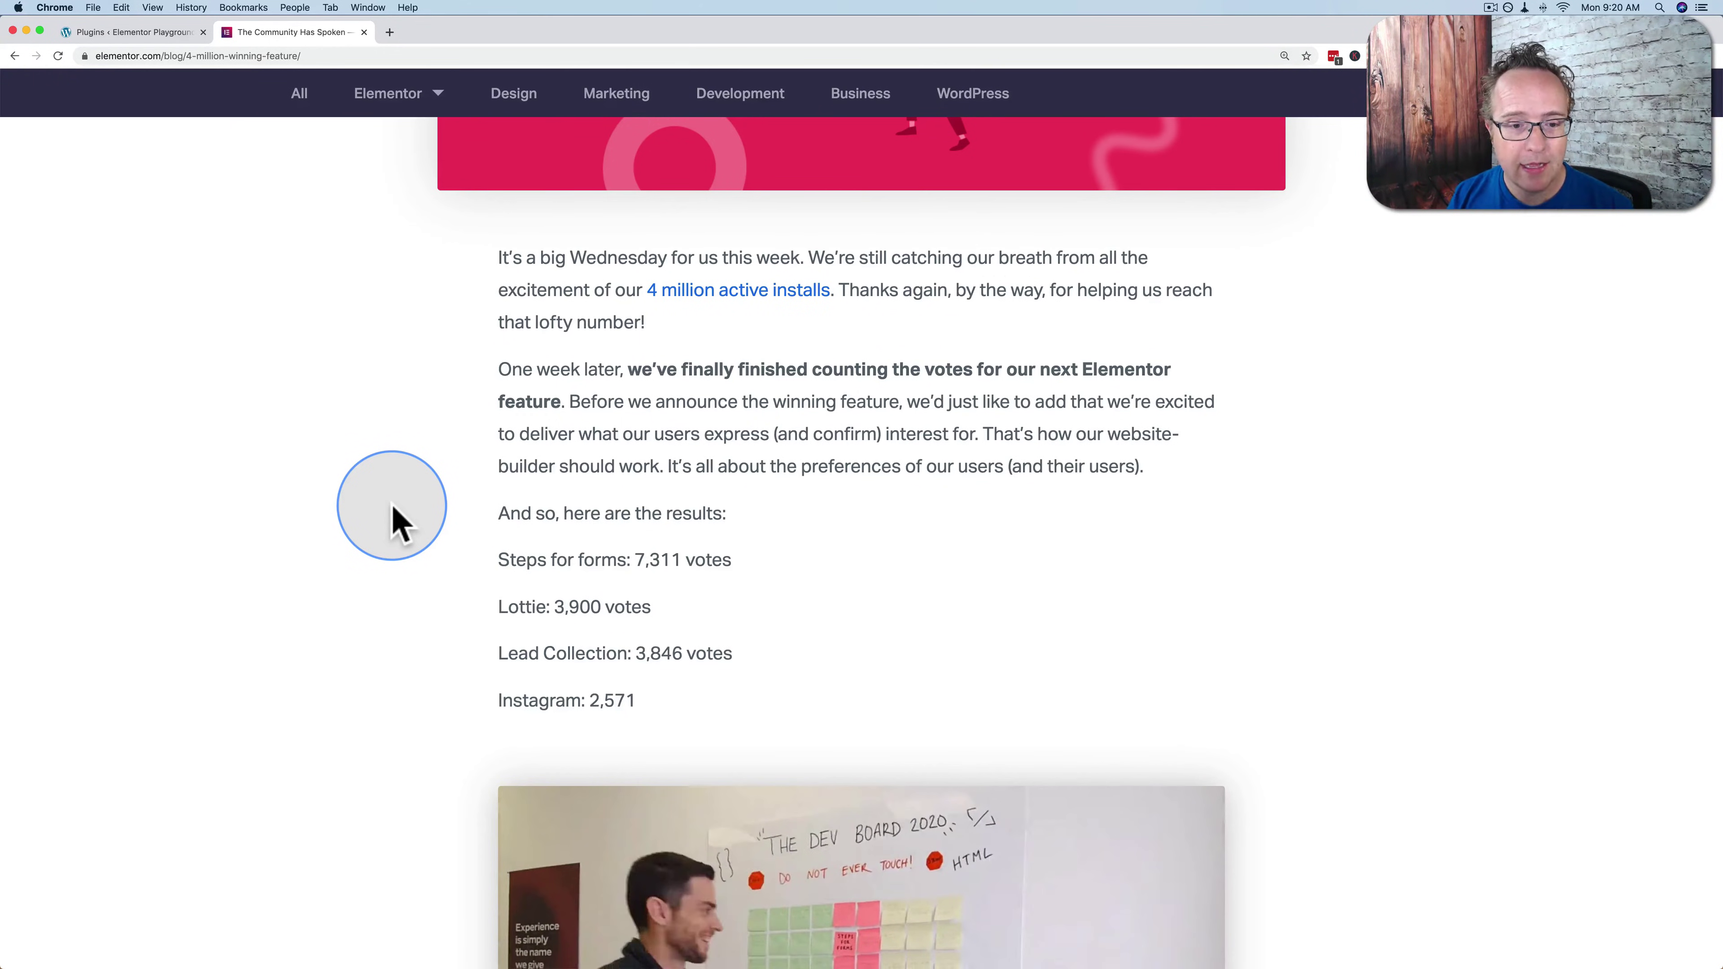
{"action": "scroll", "coordinate": [396, 519], "scroll_direction": "down", "scroll_amount": 2}
{"action": "left_click_drag", "start_coordinate": [500, 484], "coordinate": [743, 488]}
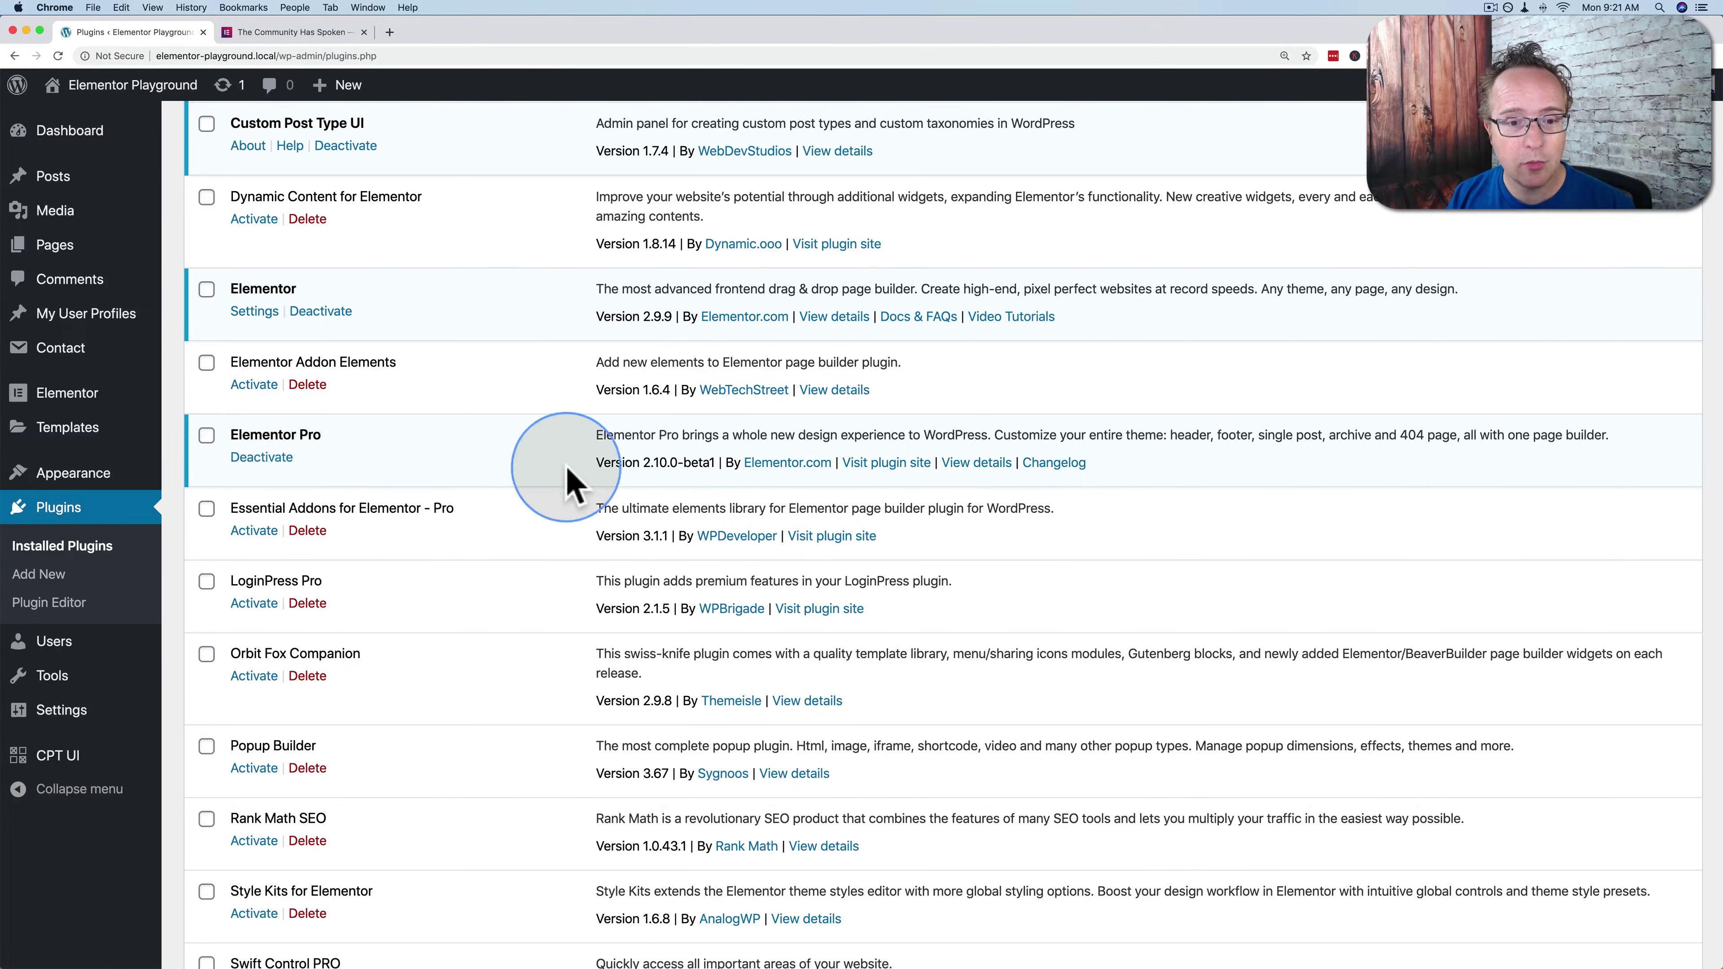
Highlight Elementor Pro version 2.10.0-beta1, then create page 'Form Steps' and edit it in Elementor
{"action": "left_click_drag", "start_coordinate": [643, 464], "coordinate": [705, 465]}
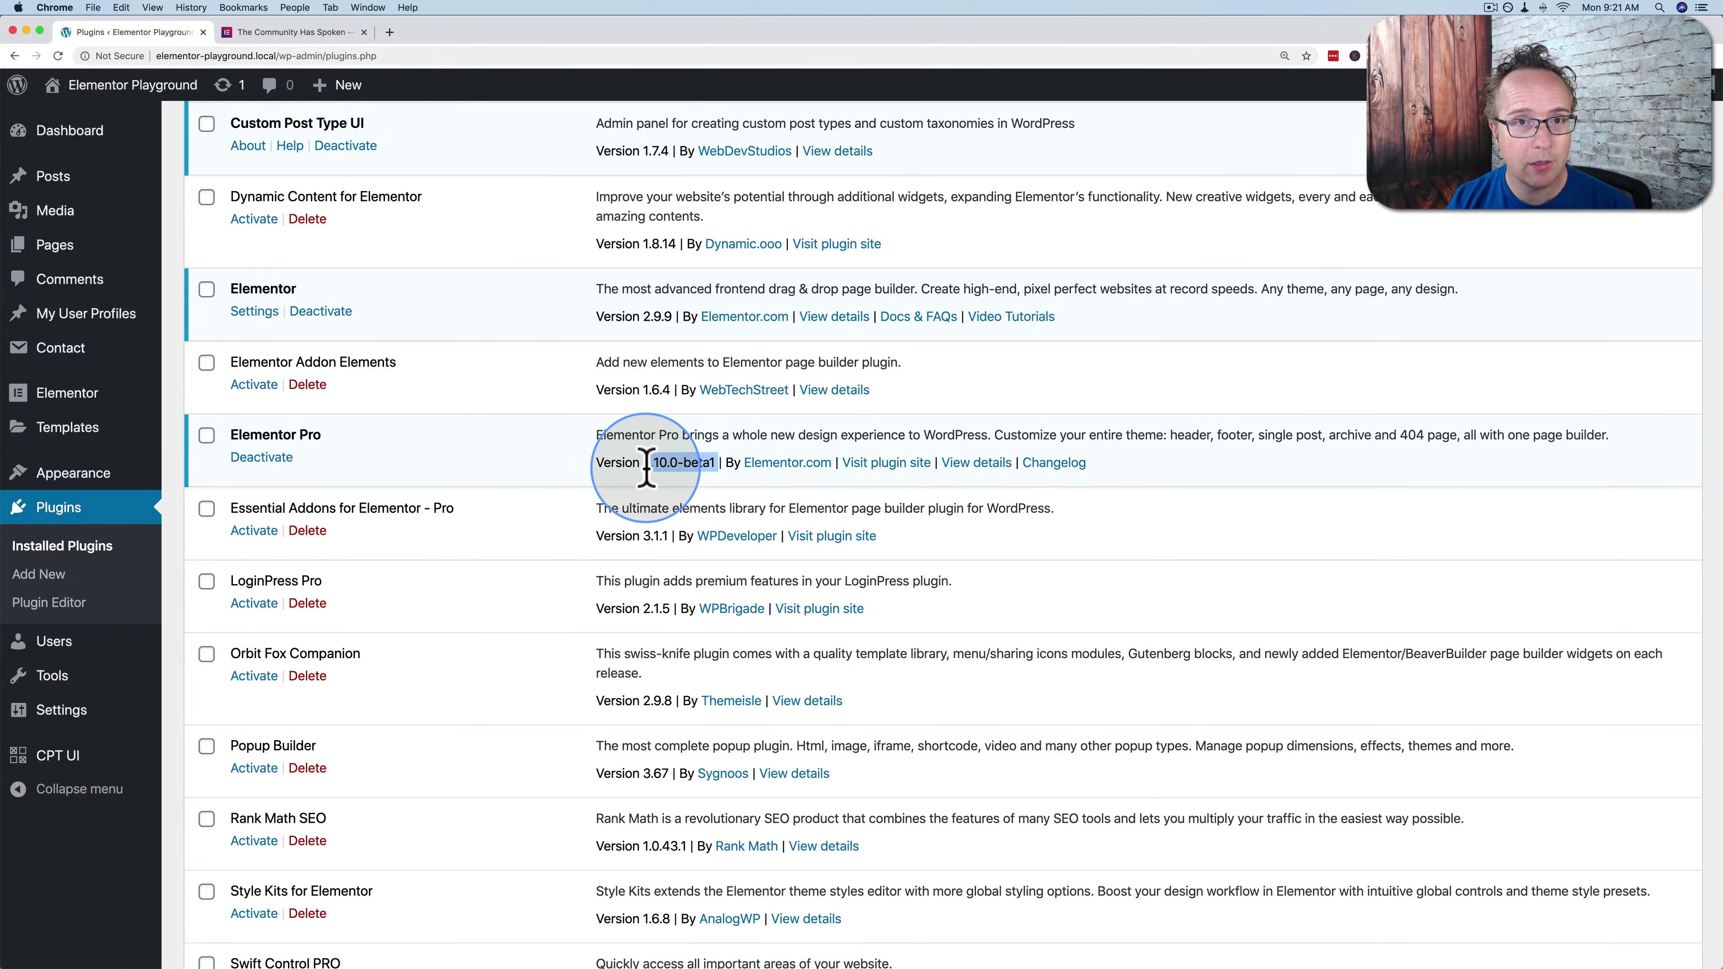
{"action": "left_click_drag", "start_coordinate": [645, 468], "coordinate": [641, 465]}
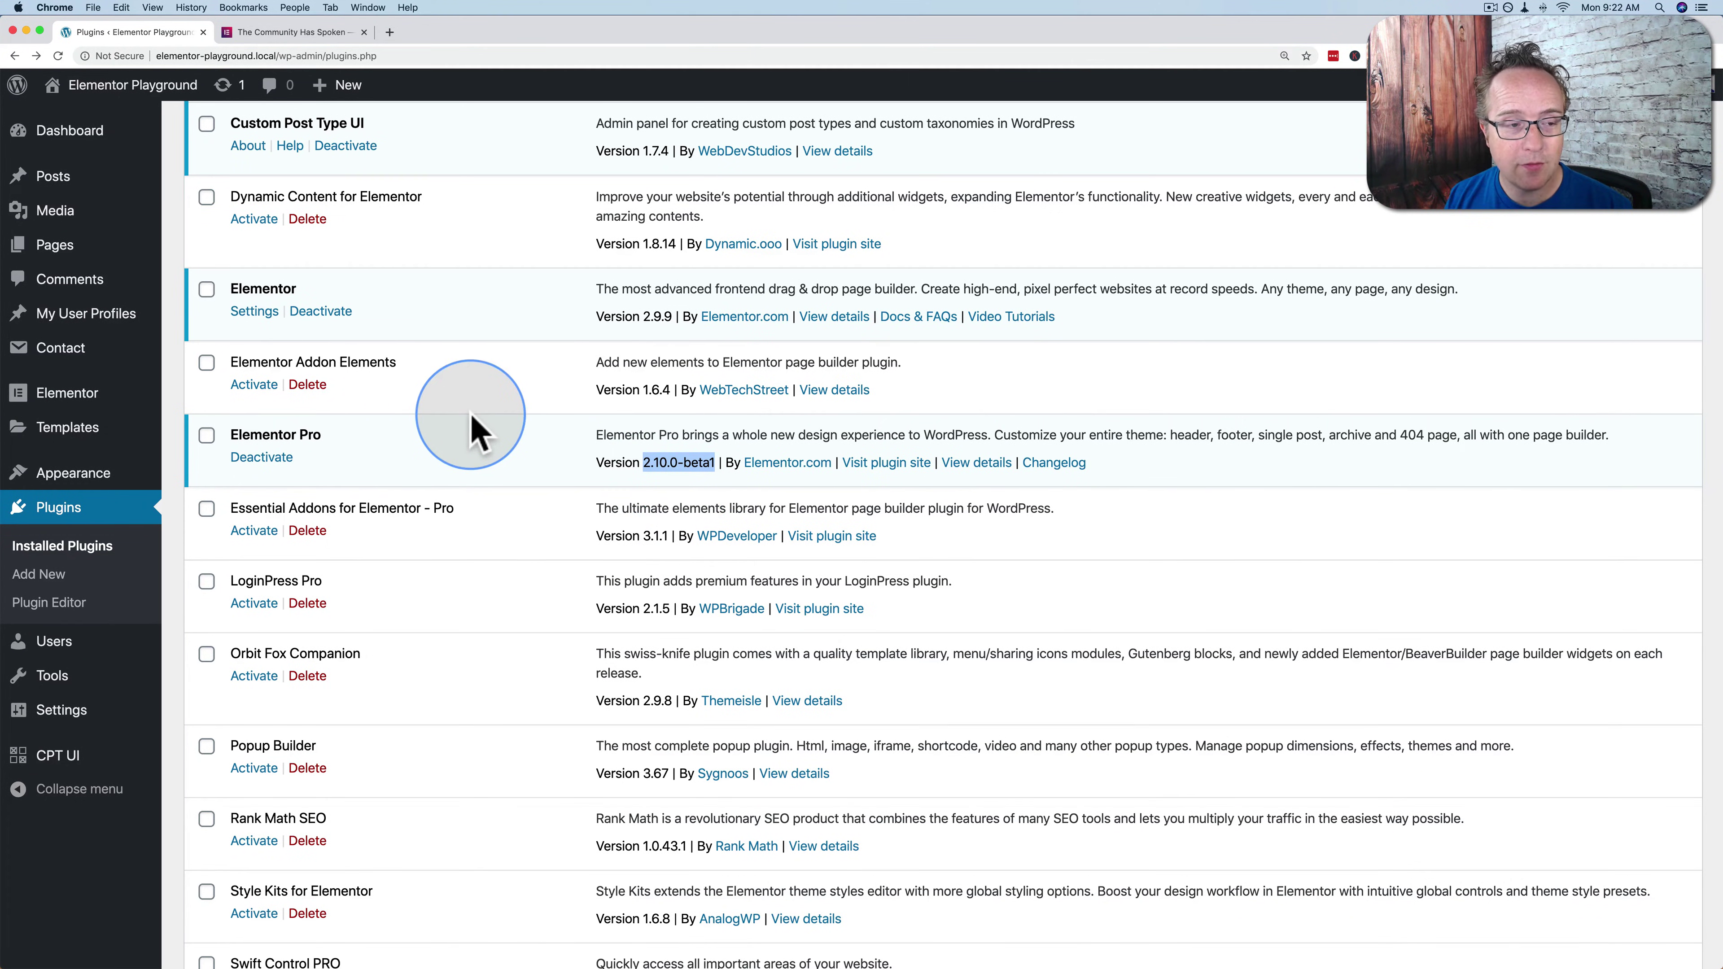
{"action": "mouse_move", "coordinate": [65, 247]}
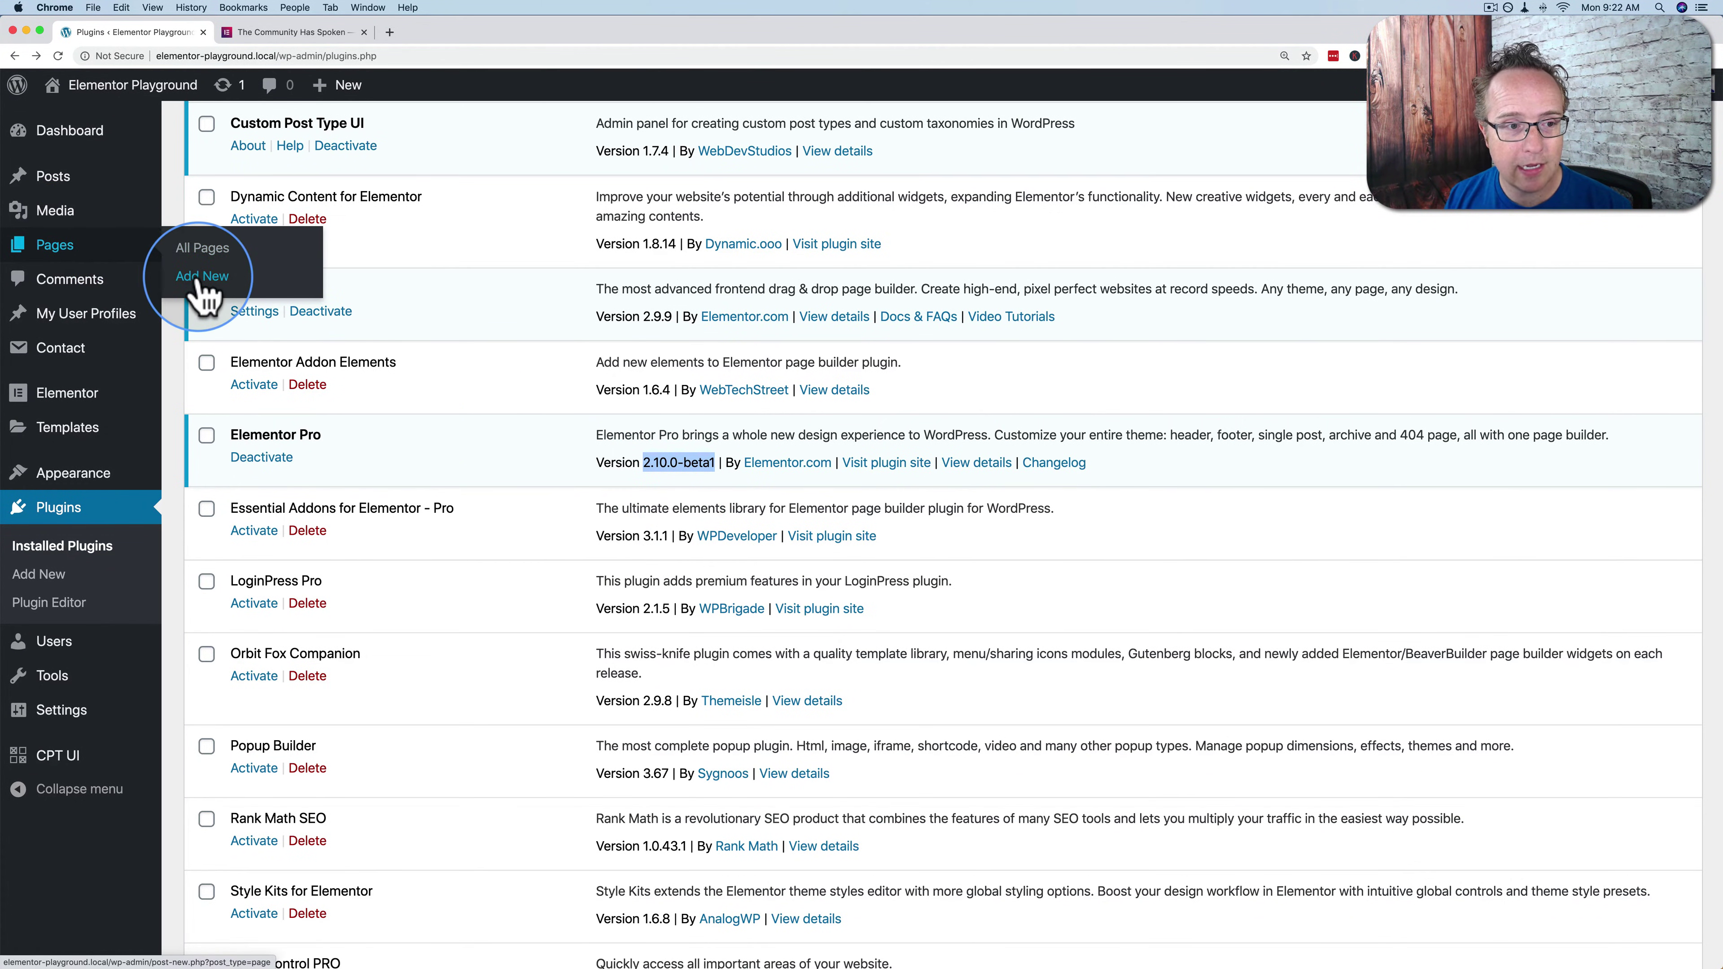
{"action": "type", "text": "Form "}
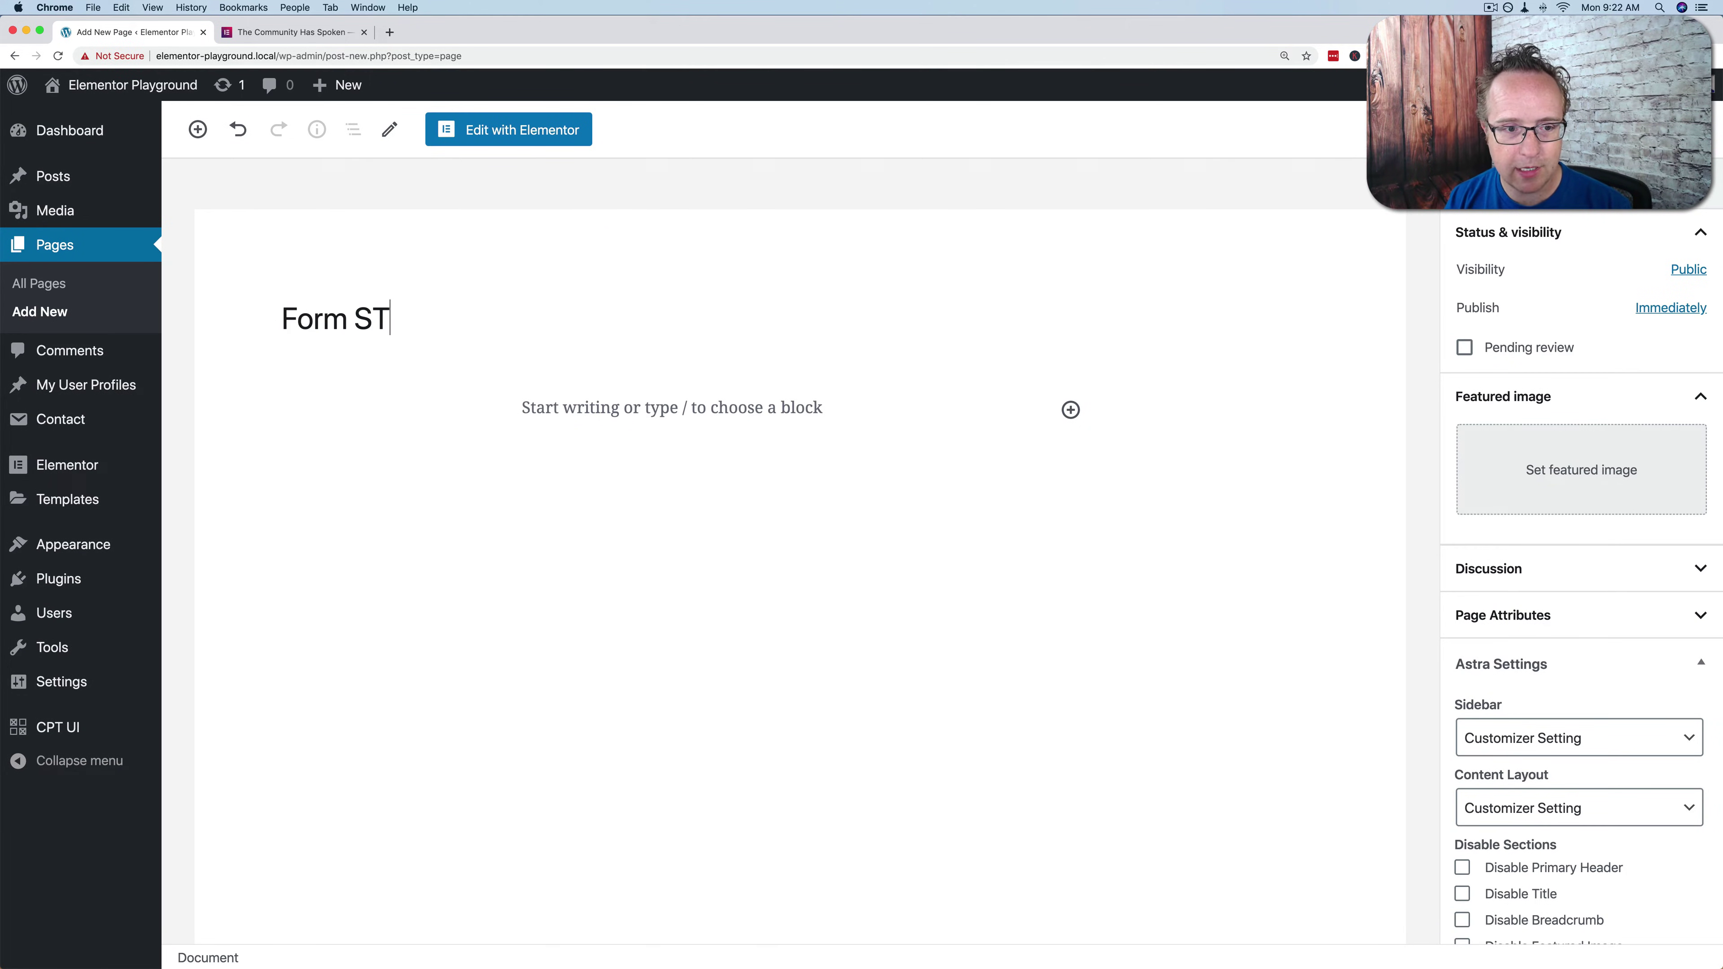
{"action": "type", "text": "Steps"}
{"action": "left_click", "coordinate": [517, 139]}
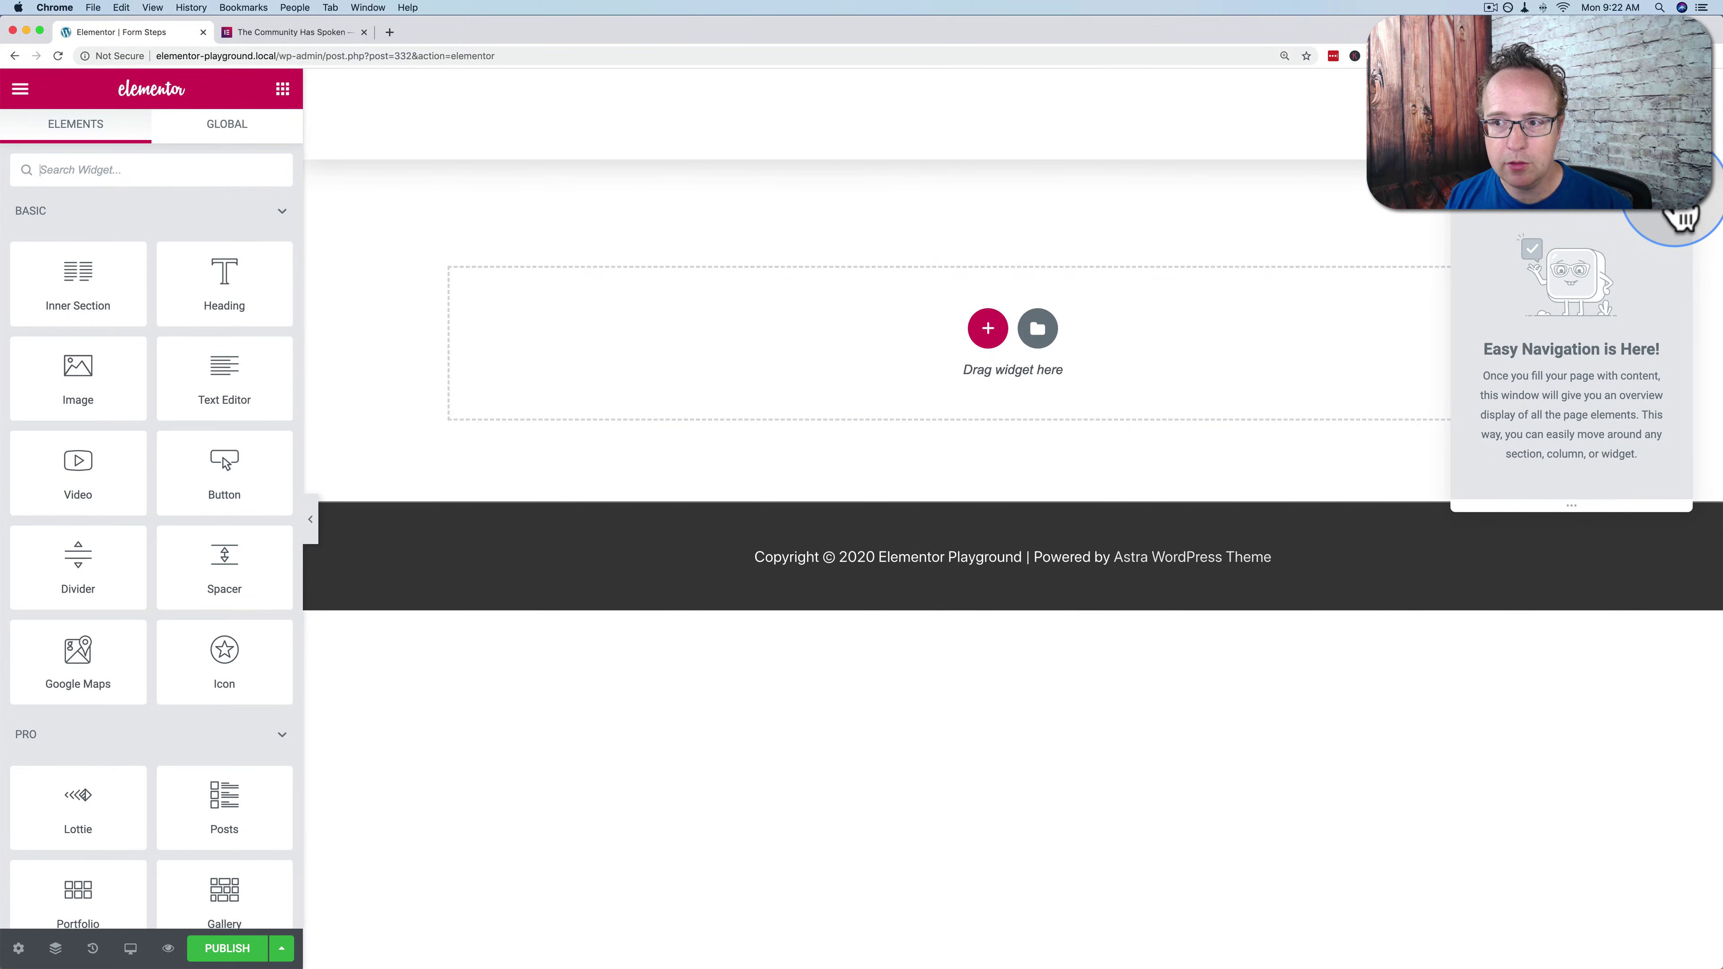
Dismiss the announcement popup and place a Form widget on the empty page
{"action": "left_click", "coordinate": [1682, 217]}
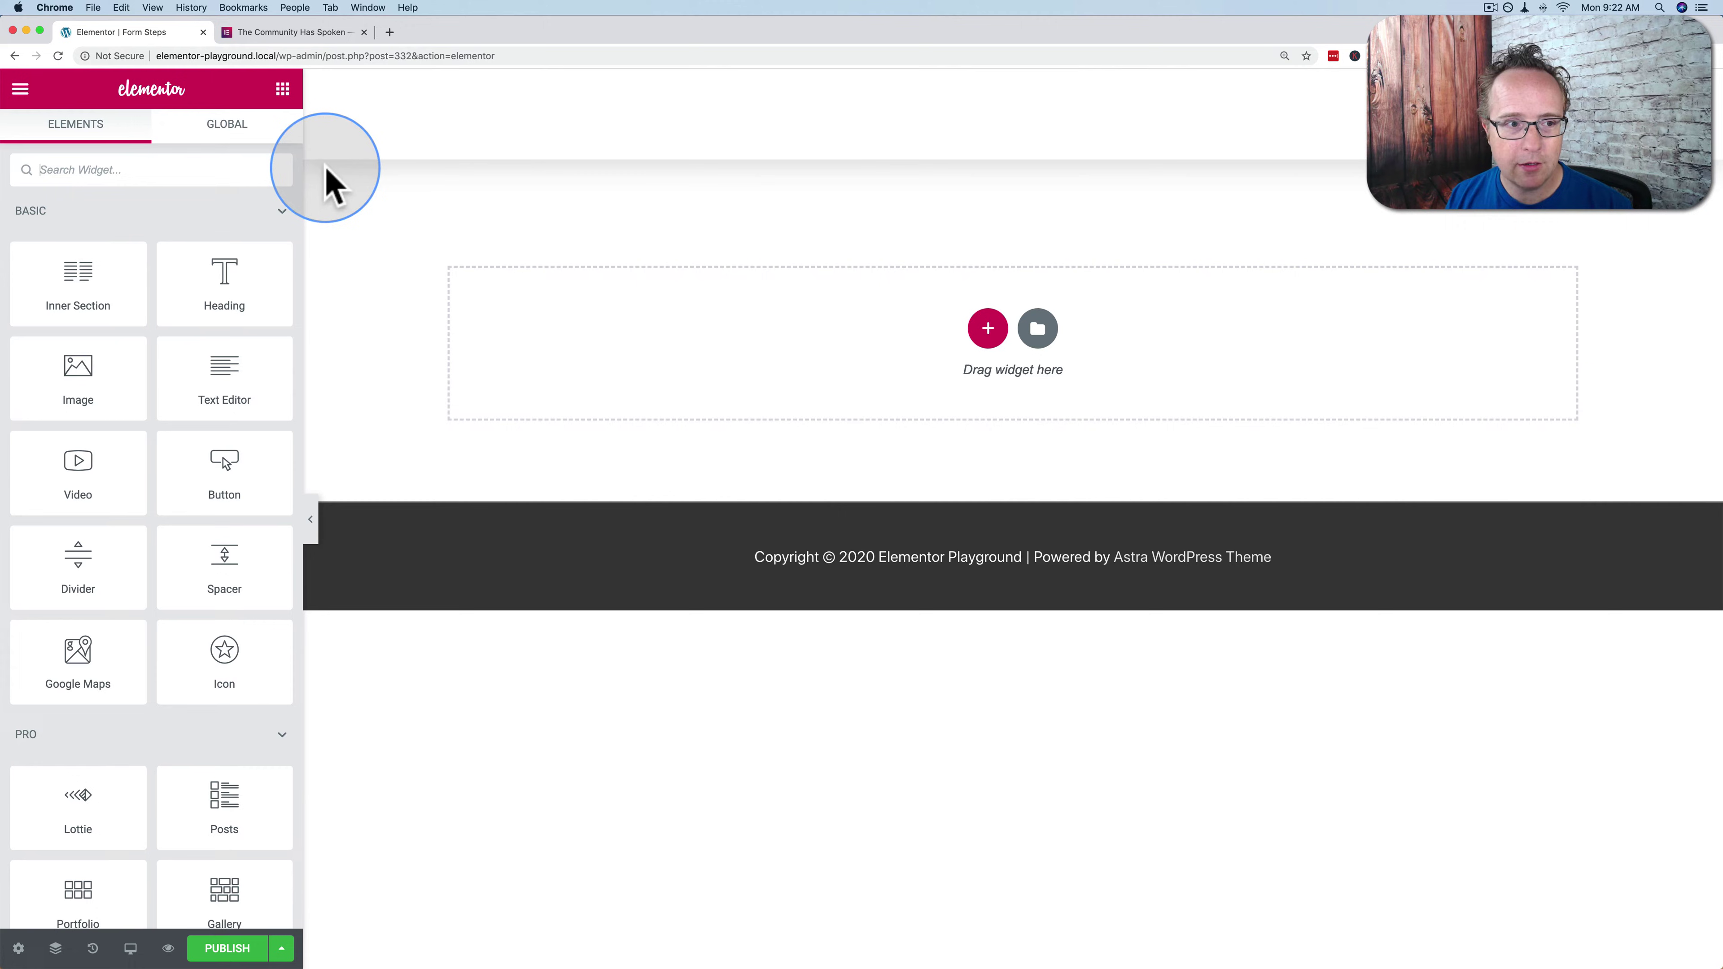
{"action": "left_click", "coordinate": [208, 175]}
{"action": "type", "text": "form"}
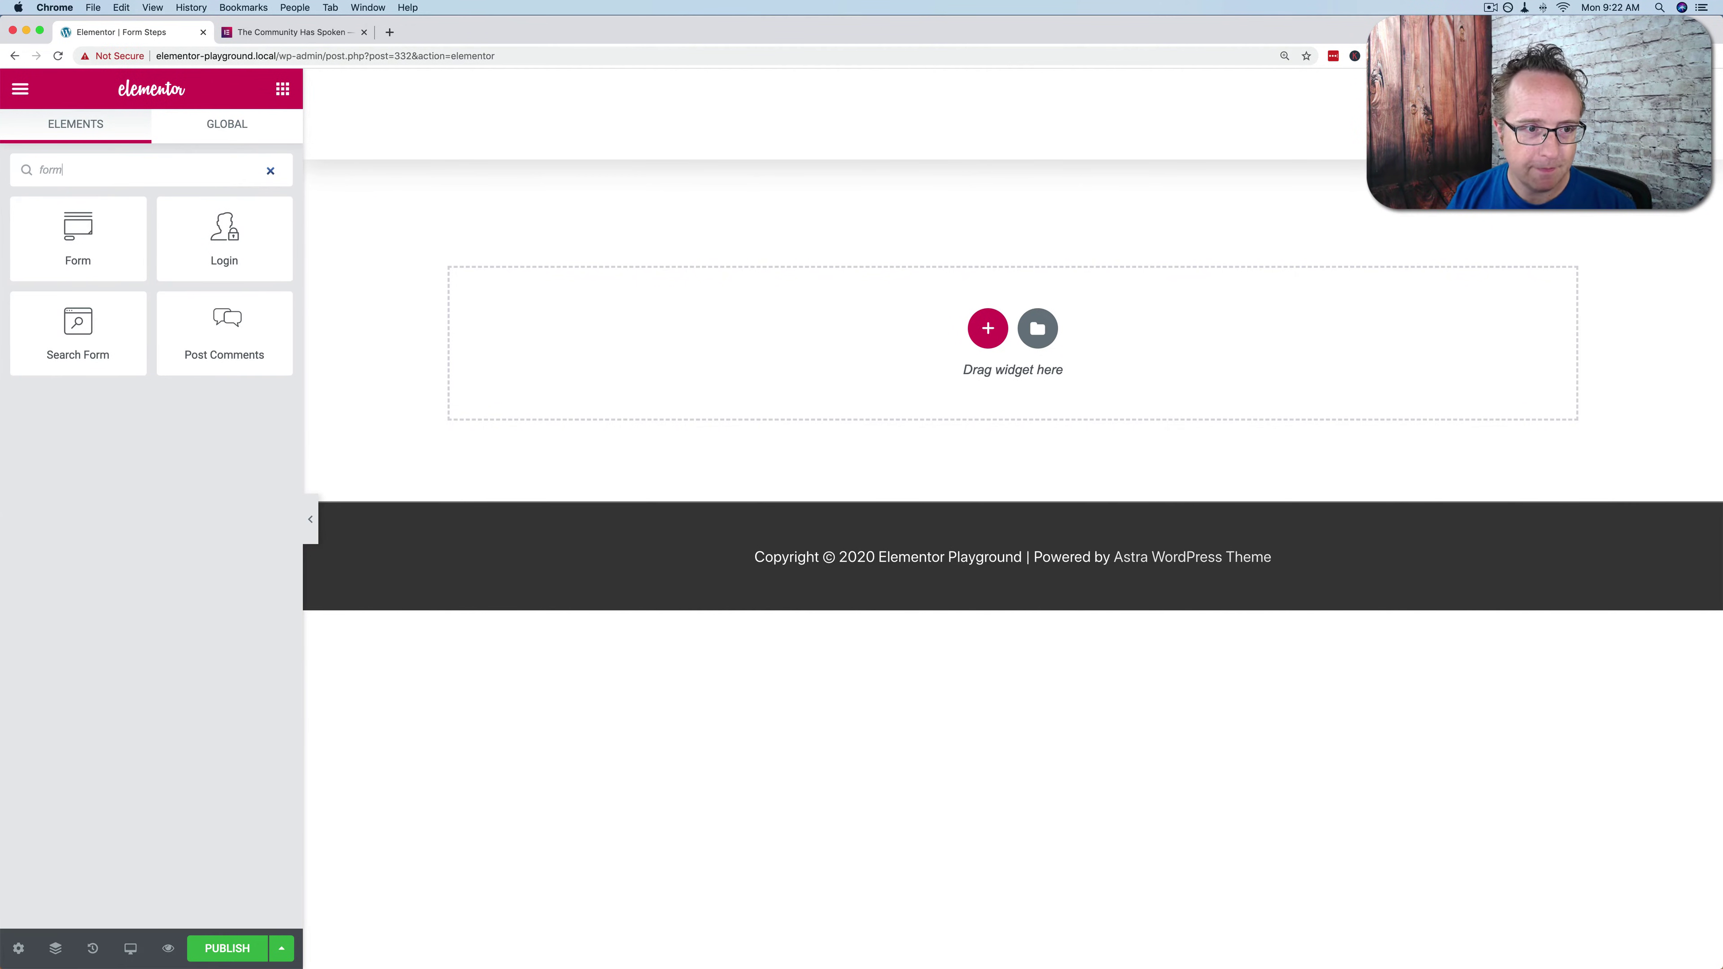
{"action": "left_click_drag", "start_coordinate": [108, 228], "coordinate": [596, 337]}
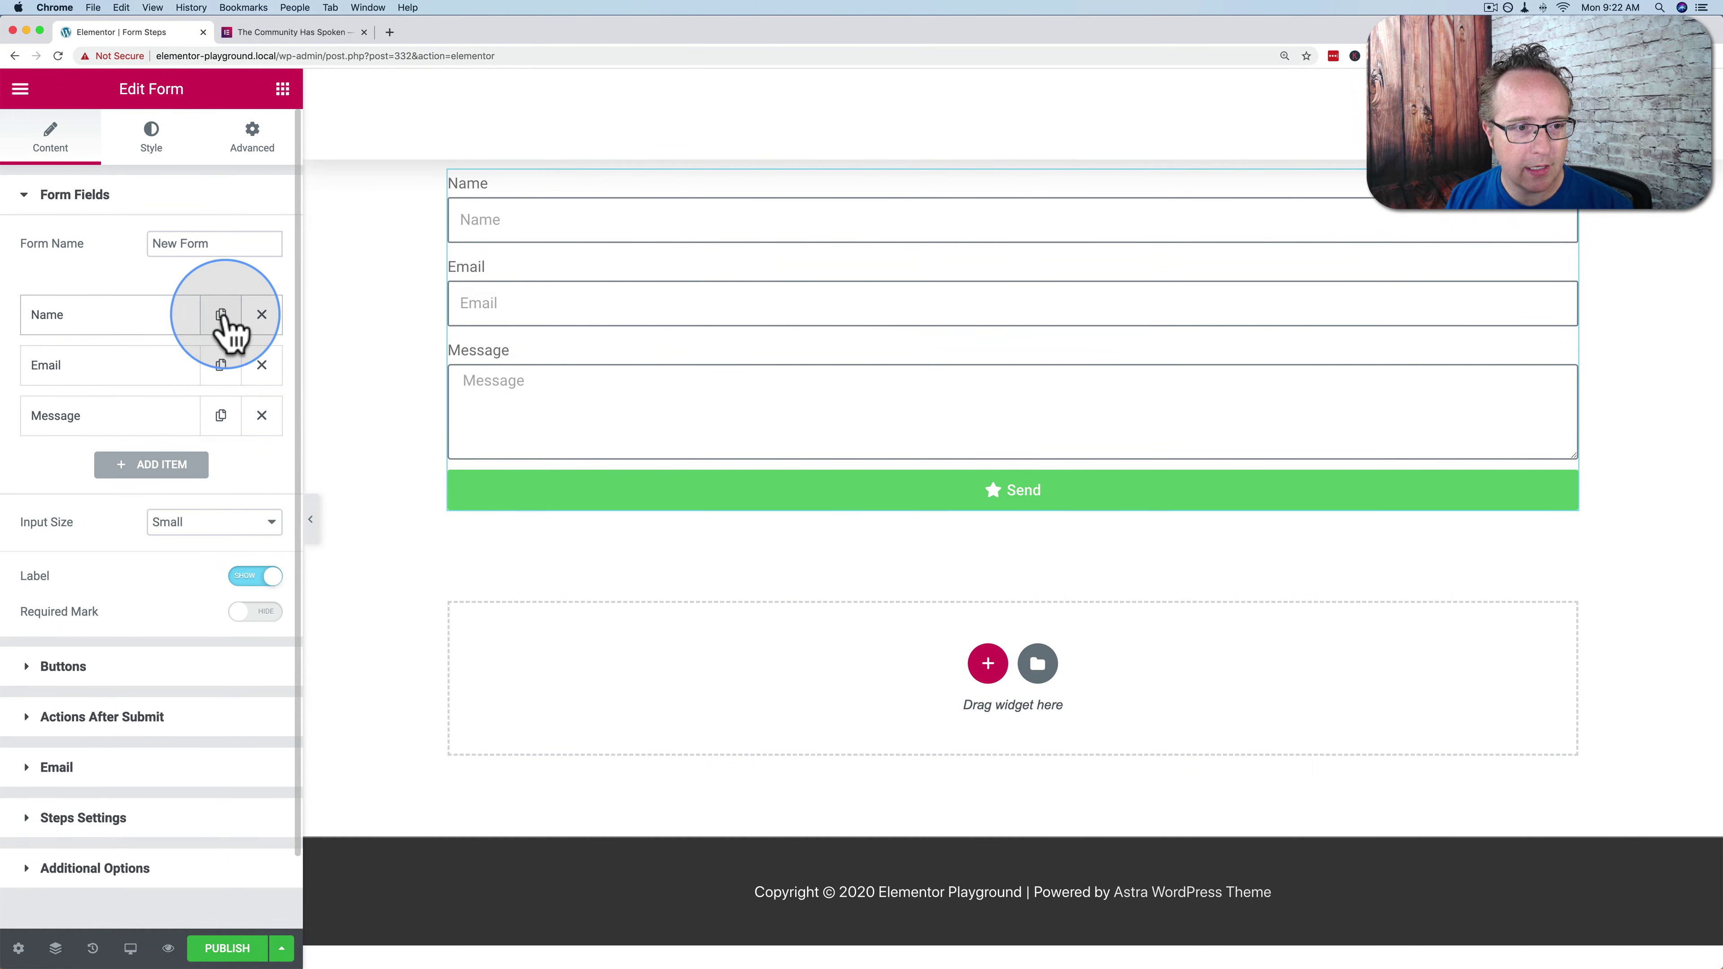
Split the Name field into First Name and Last Name and hide all field labels
{"action": "left_click", "coordinate": [220, 314]}
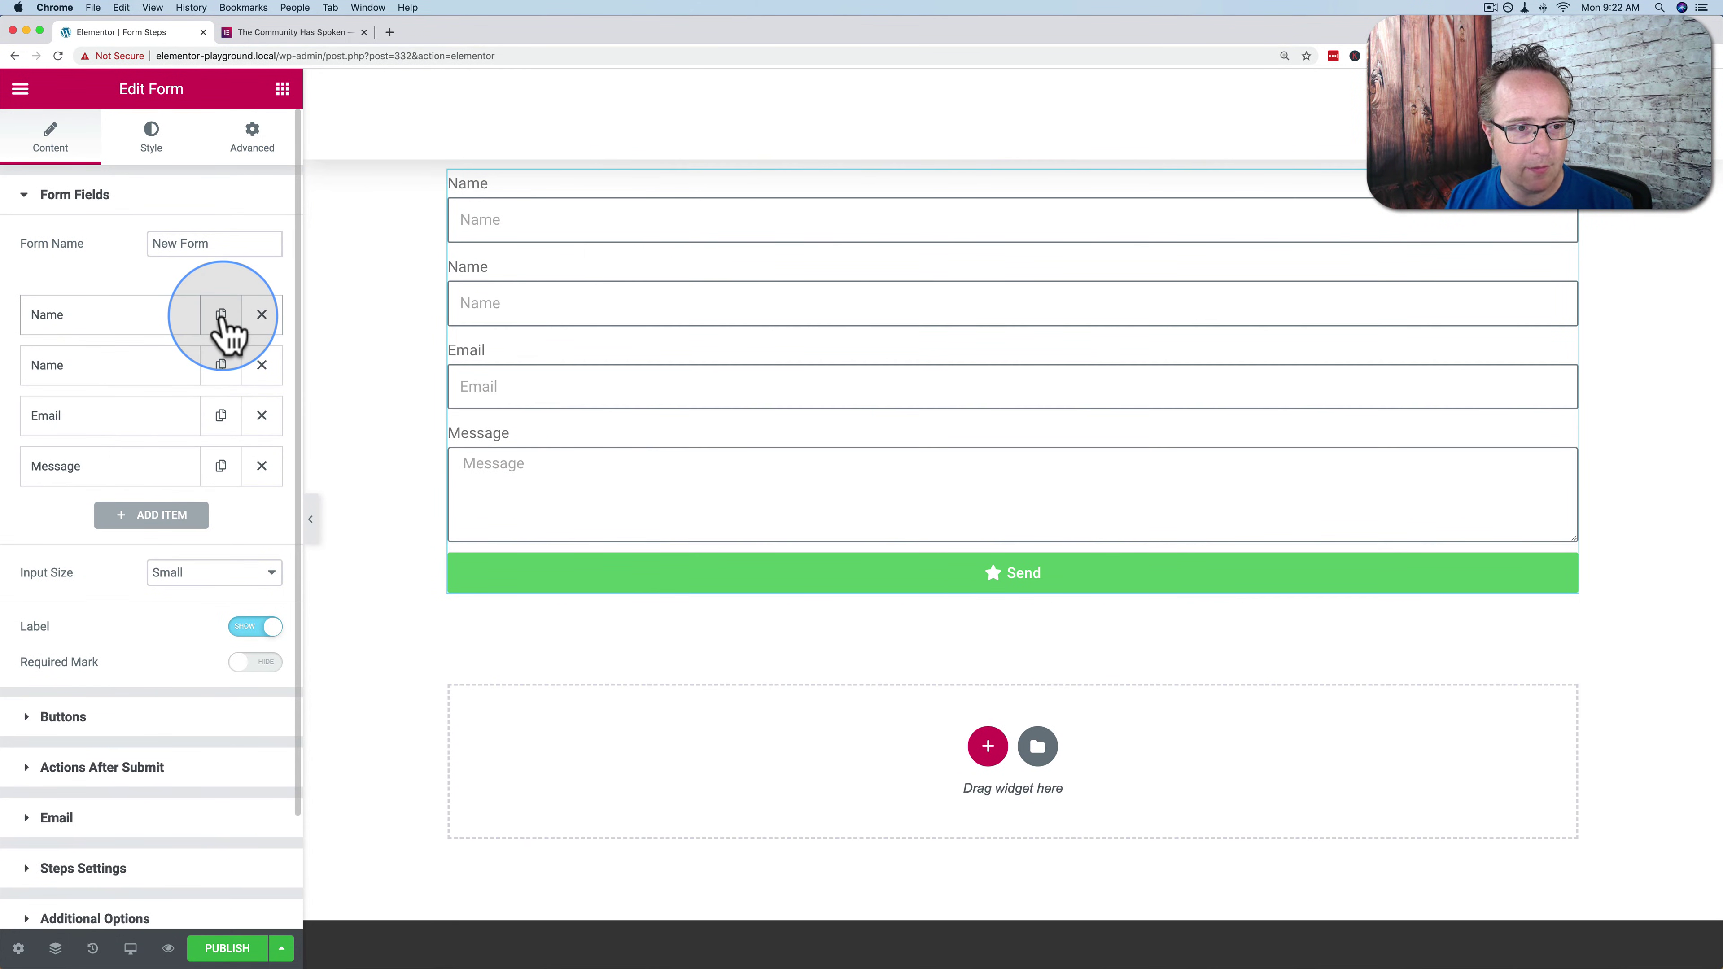
{"action": "left_click", "coordinate": [119, 322]}
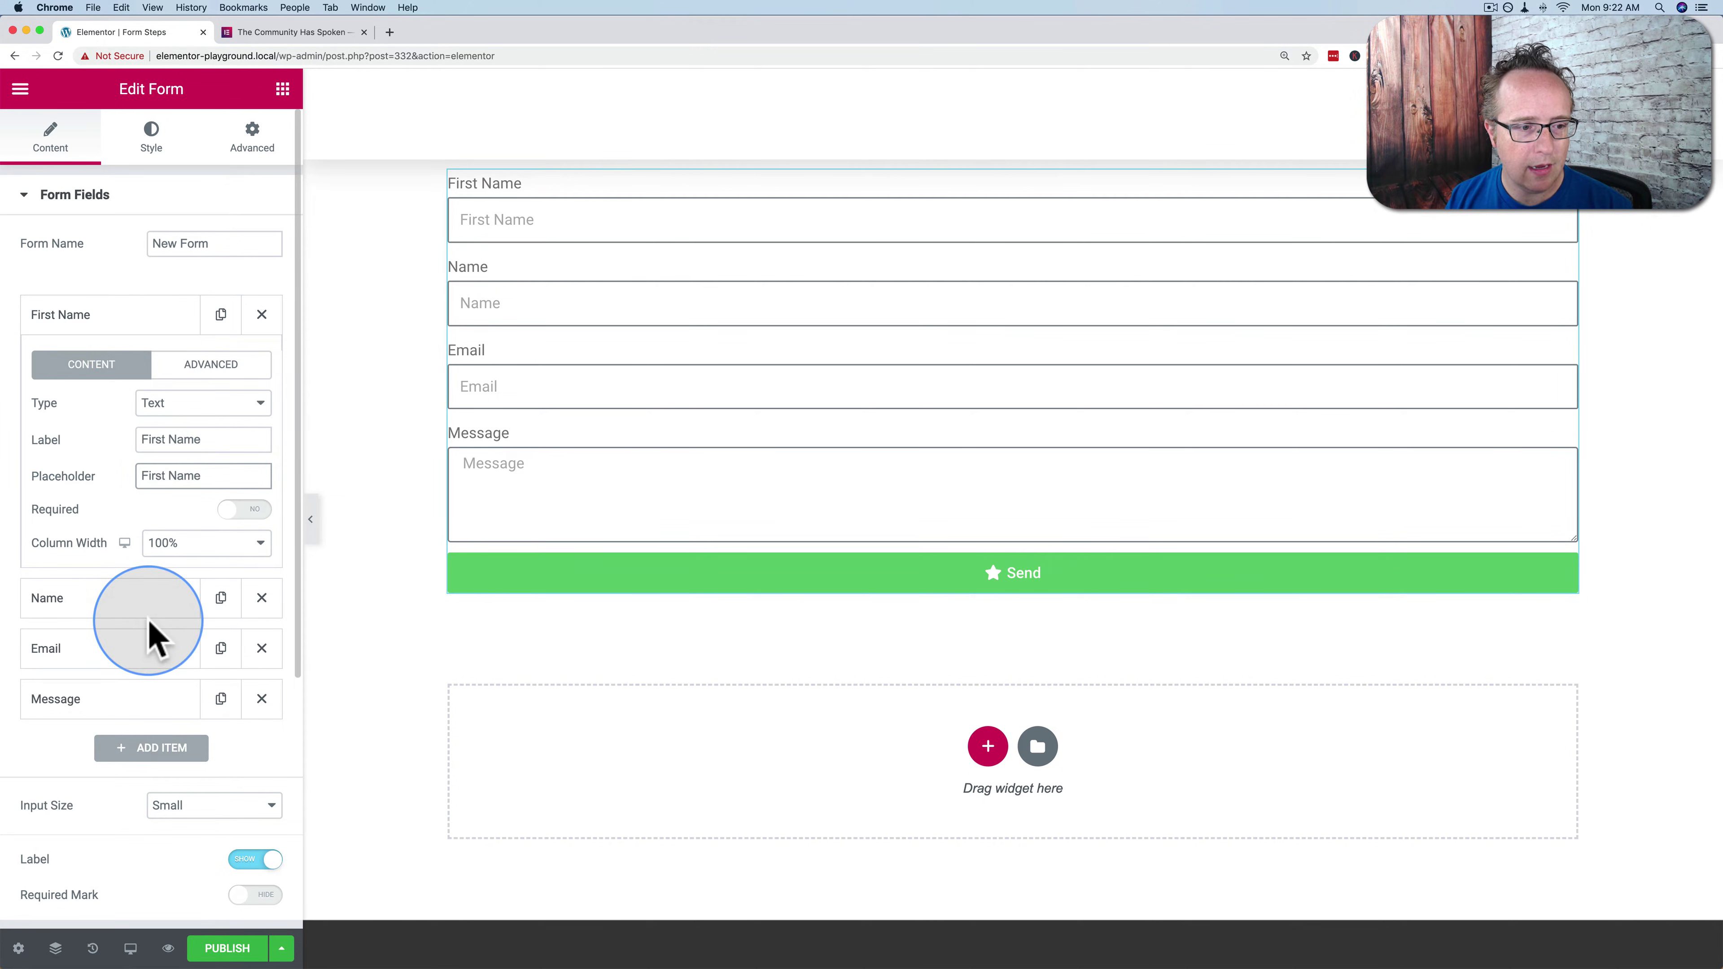
{"action": "left_click", "coordinate": [149, 597]}
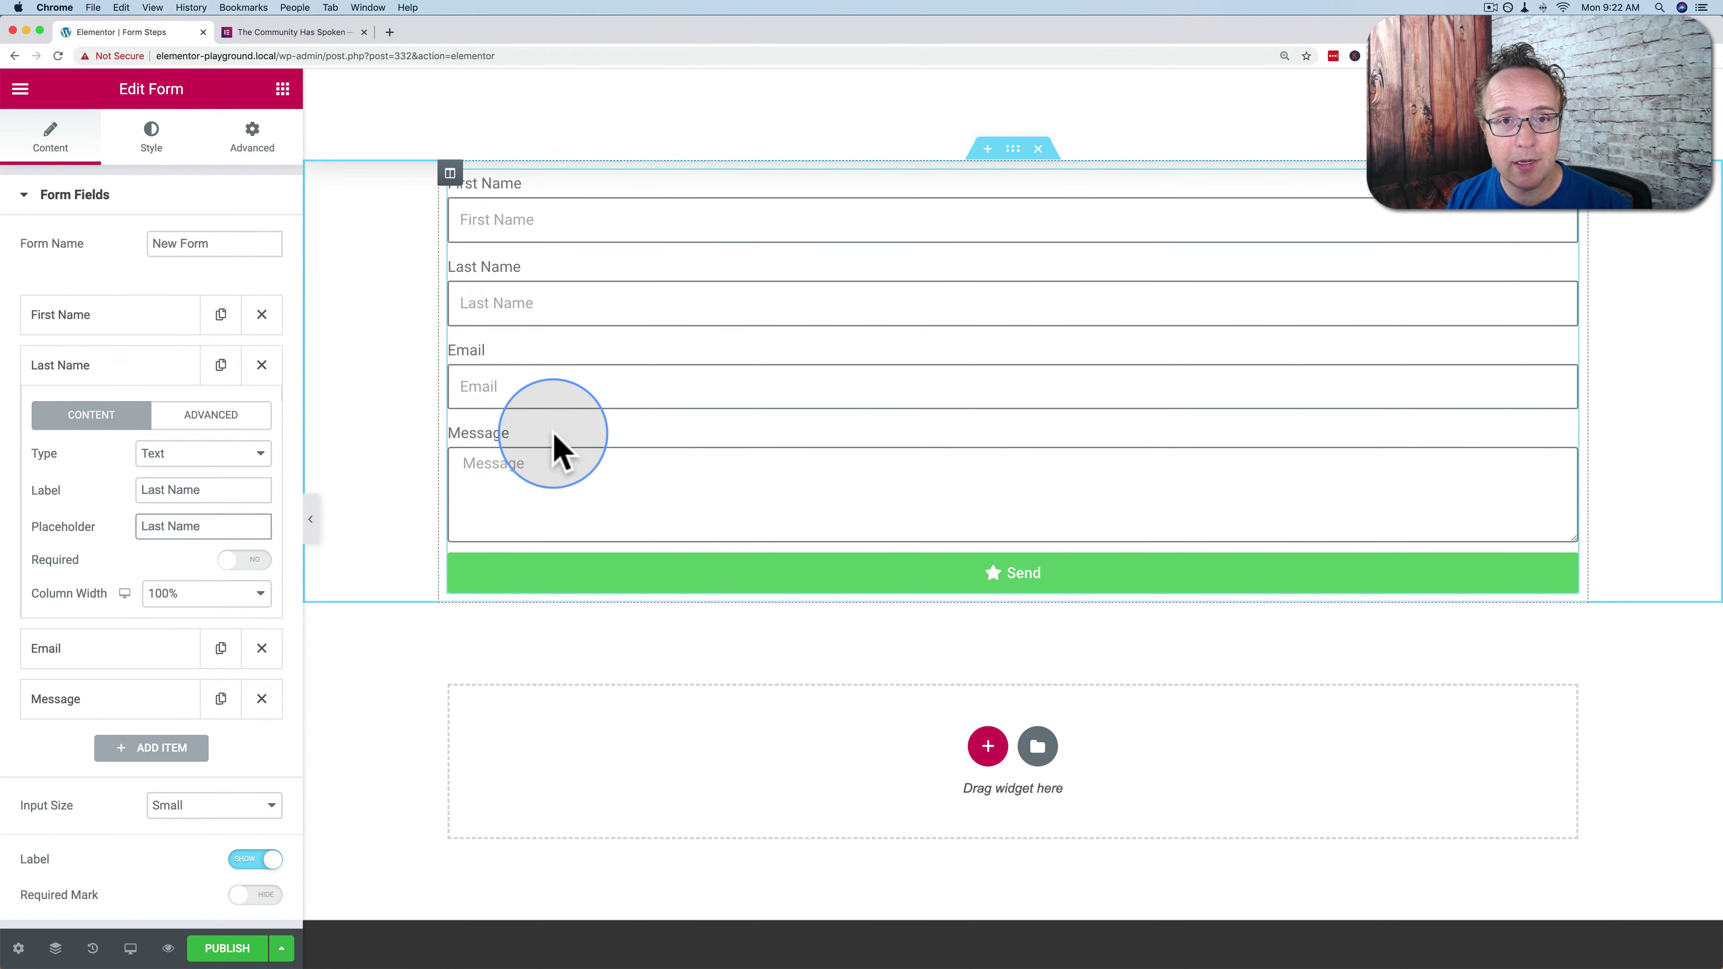
{"action": "left_click", "coordinate": [524, 450]}
{"action": "scroll", "coordinate": [262, 569], "scroll_direction": "down", "scroll_amount": 1}
{"action": "scroll", "coordinate": [247, 549], "scroll_direction": "down", "scroll_amount": 2}
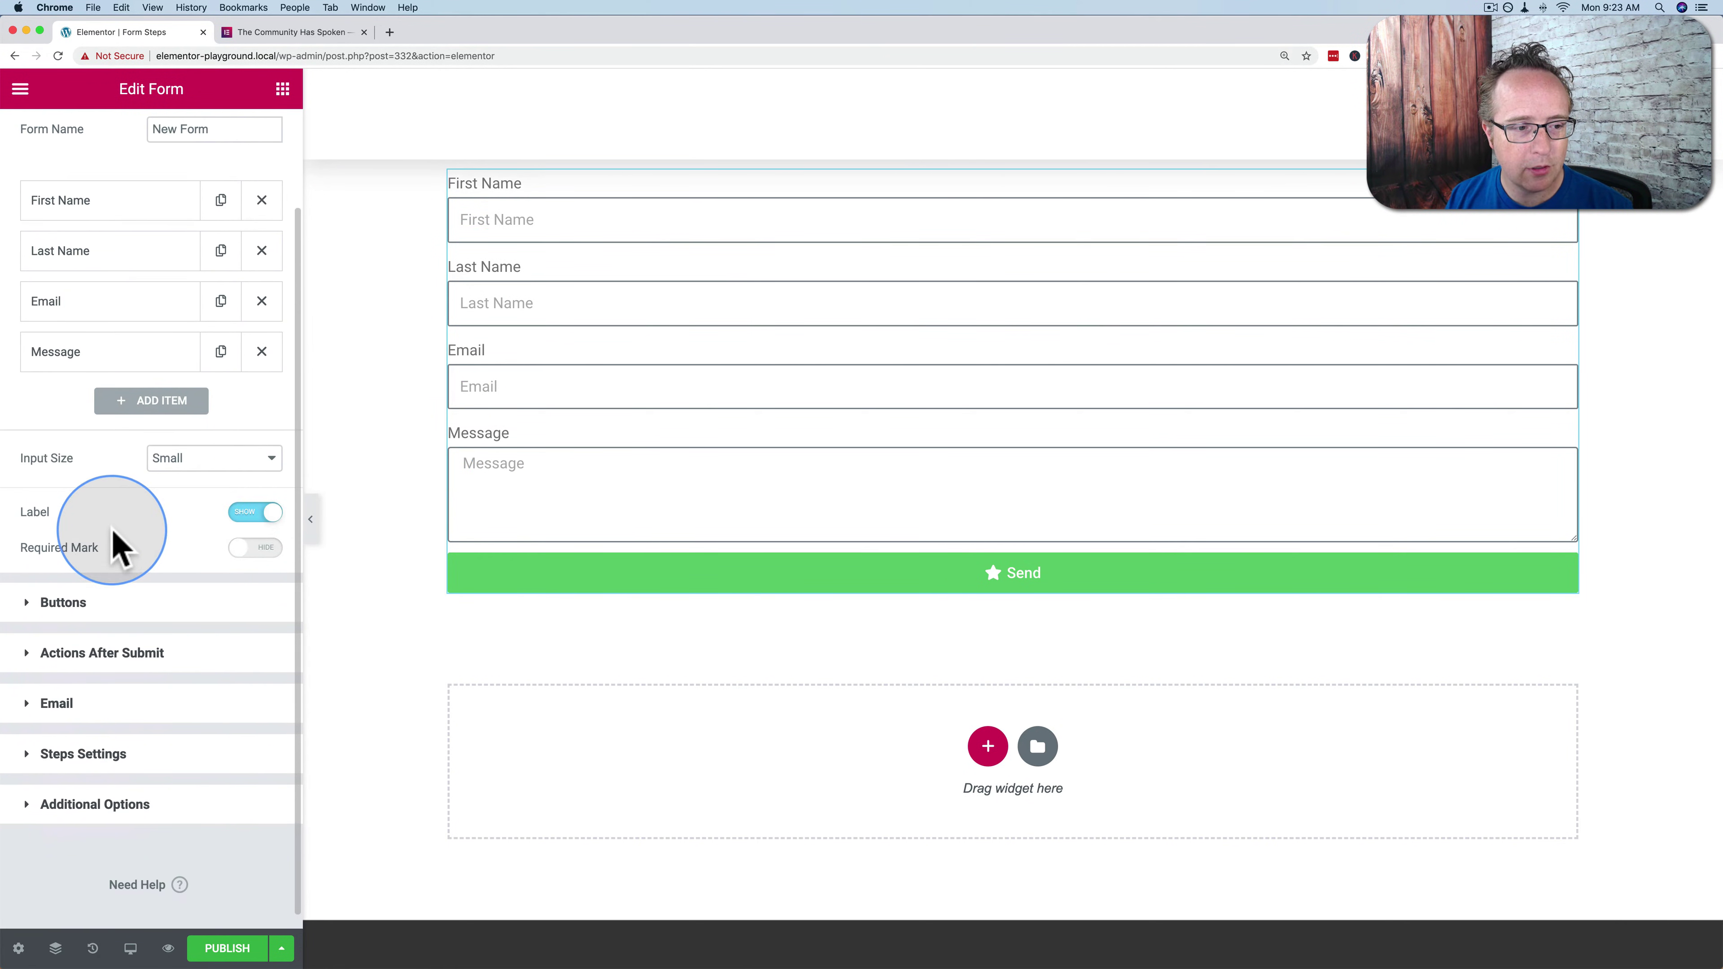
{"action": "left_click", "coordinate": [262, 527]}
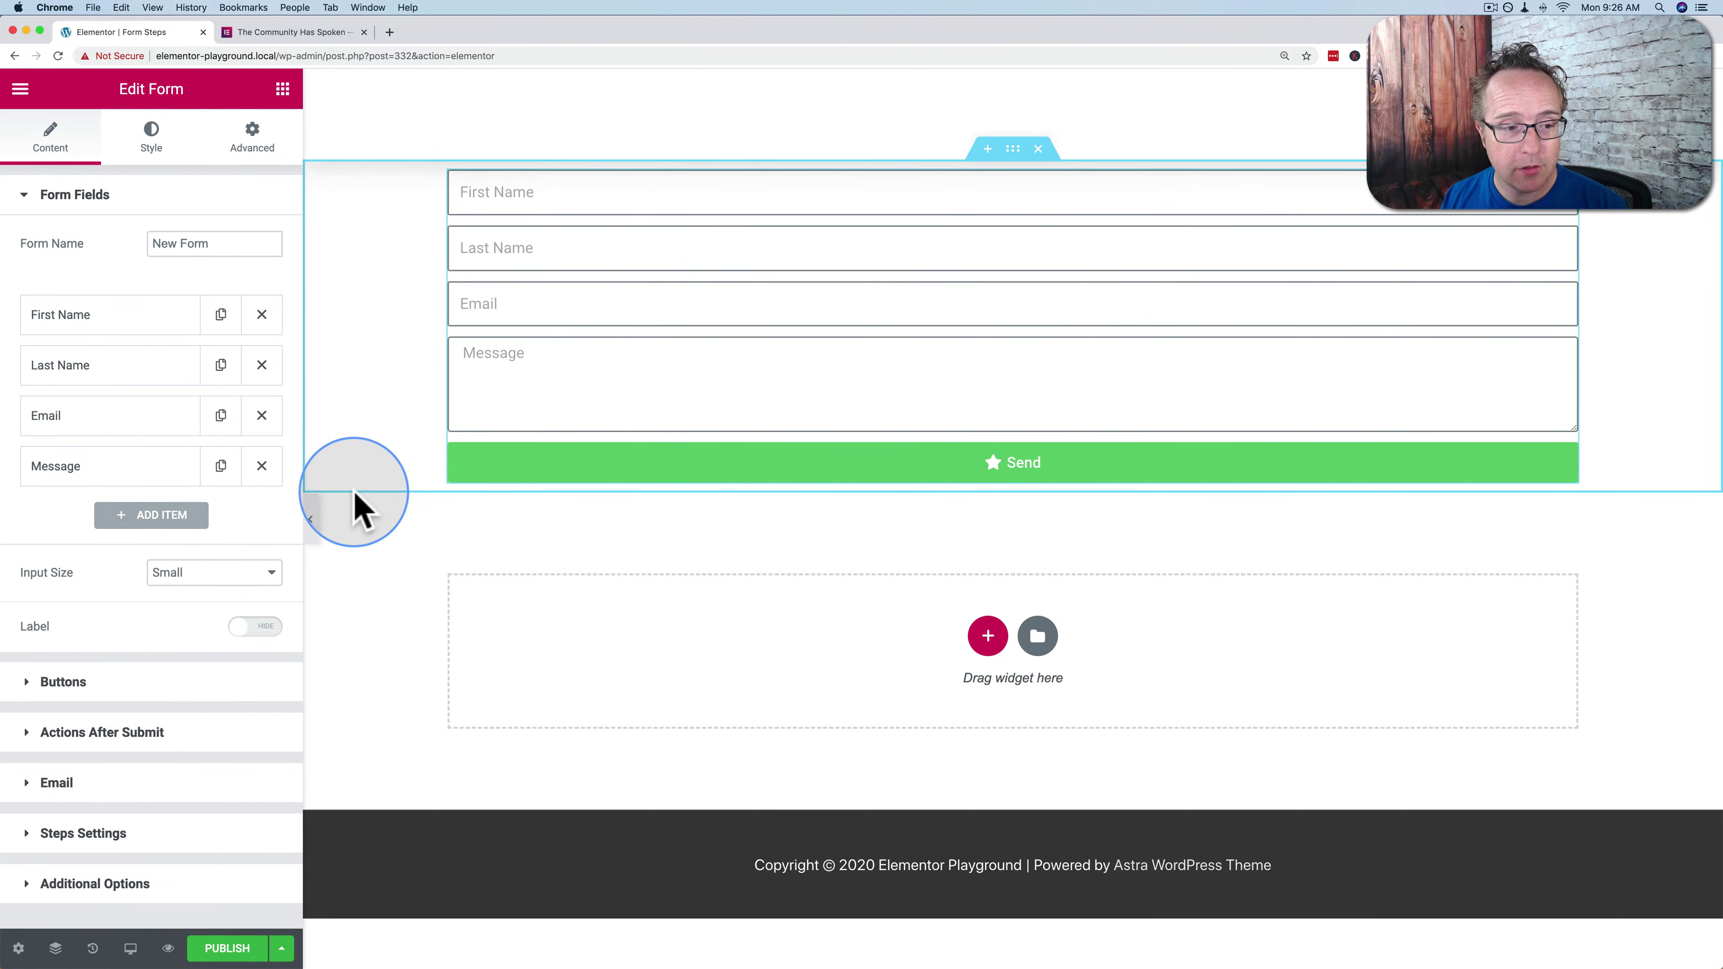
Add a Step-type field labelled 'Step 1' and drag it to the top of Form Fields
{"action": "left_click", "coordinate": [135, 519]}
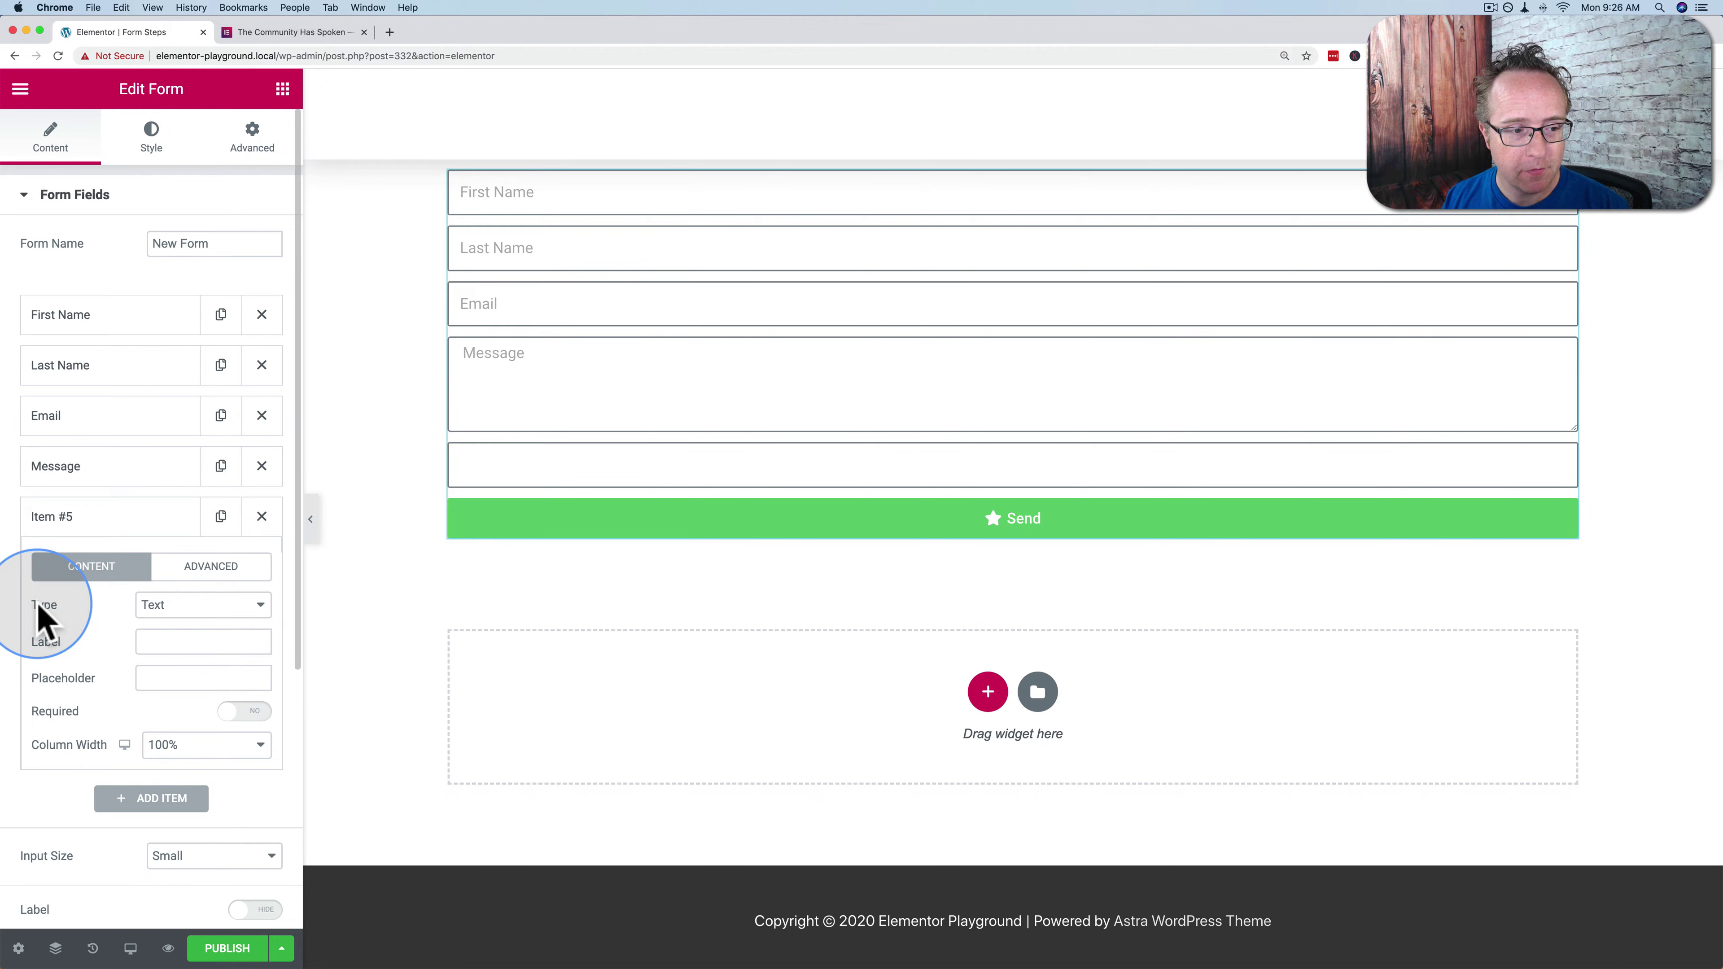
{"action": "scroll", "coordinate": [34, 615], "scroll_direction": "down", "scroll_amount": 3}
{"action": "left_click", "coordinate": [200, 470]}
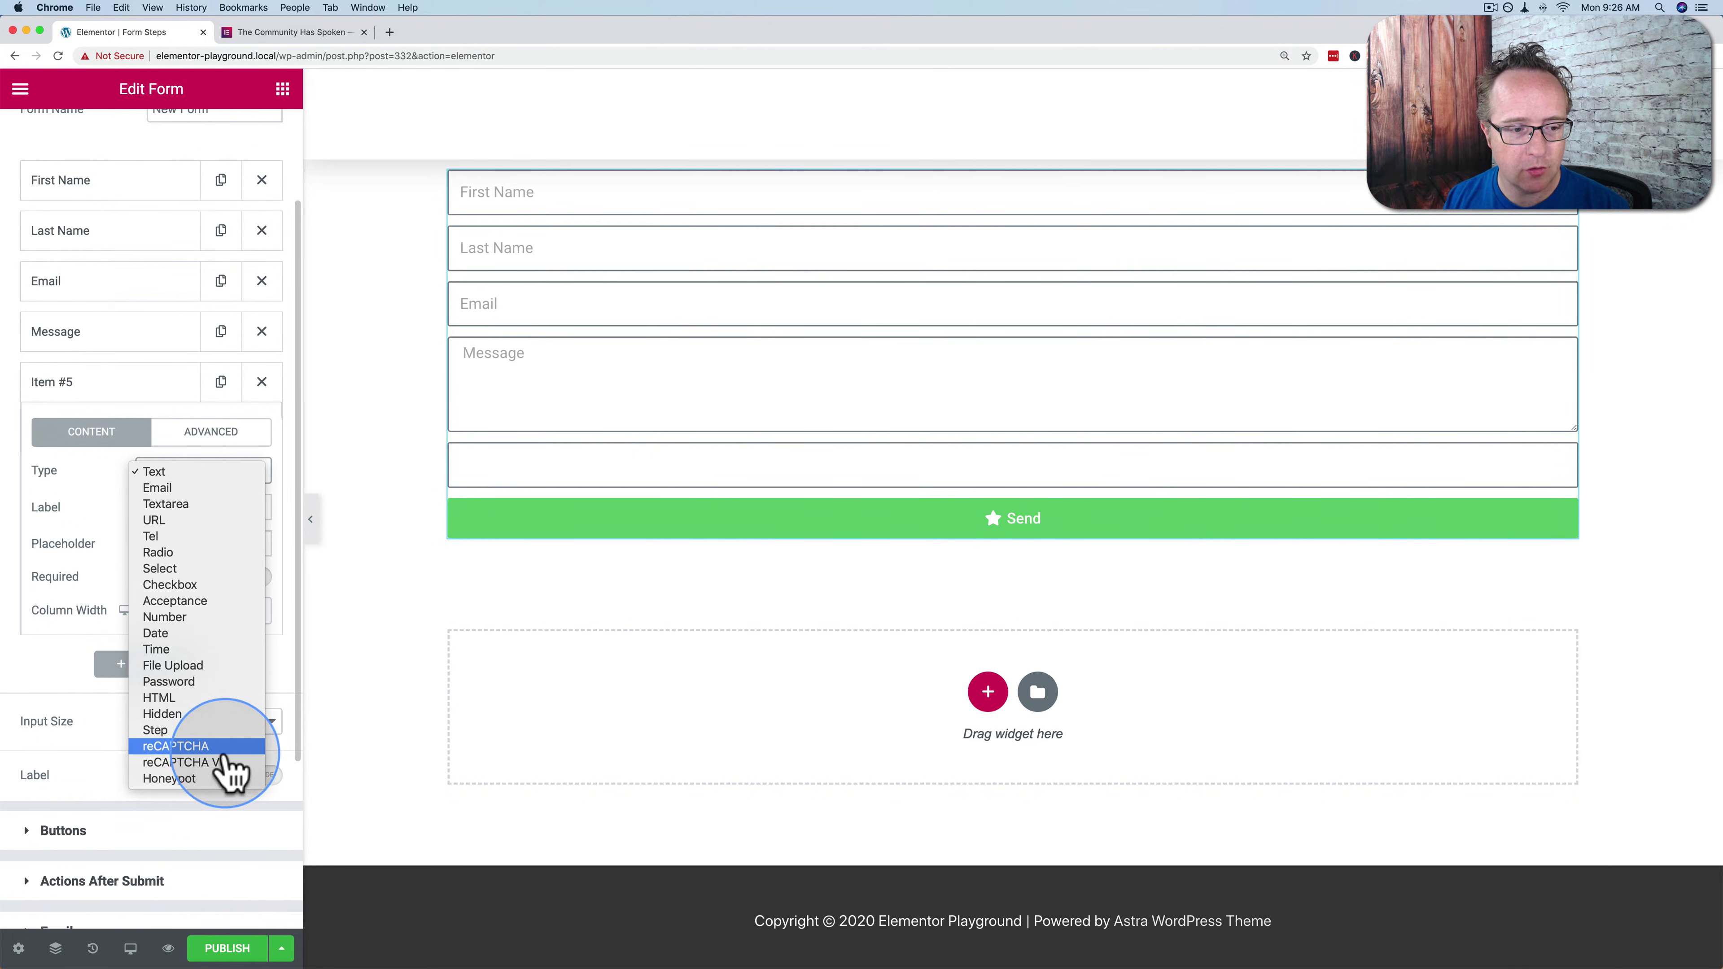
{"action": "left_click", "coordinate": [166, 731]}
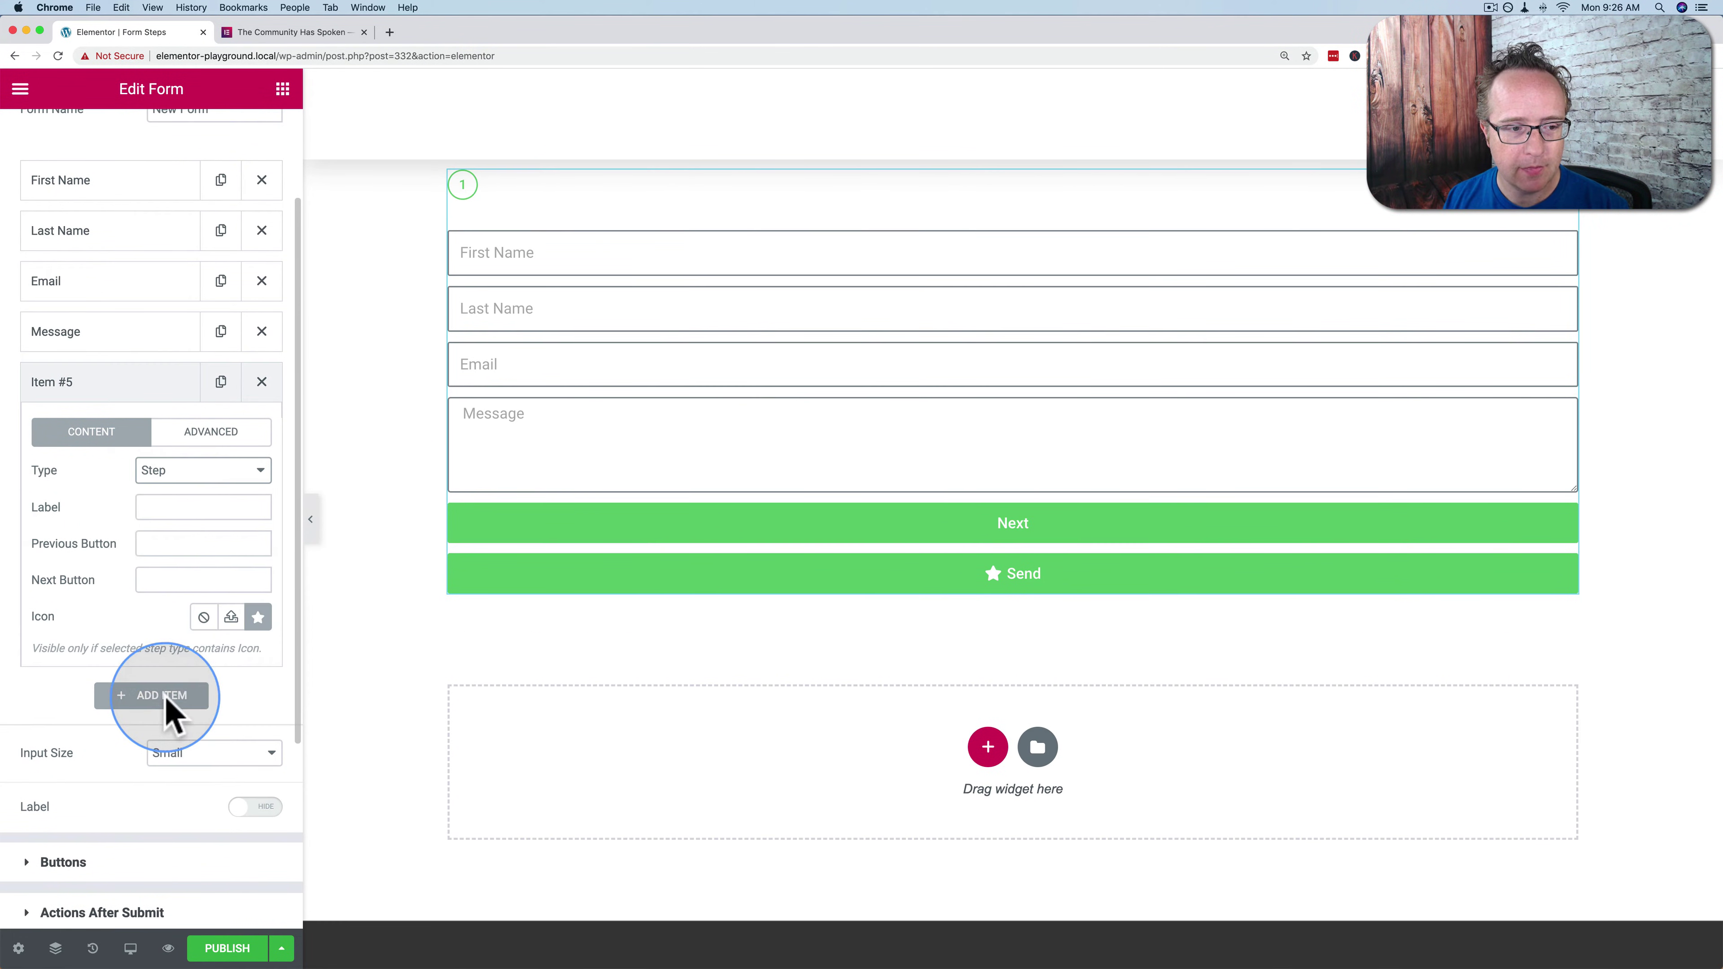
{"action": "left_click", "coordinate": [149, 506]}
{"action": "type", "text": "Step 1"}
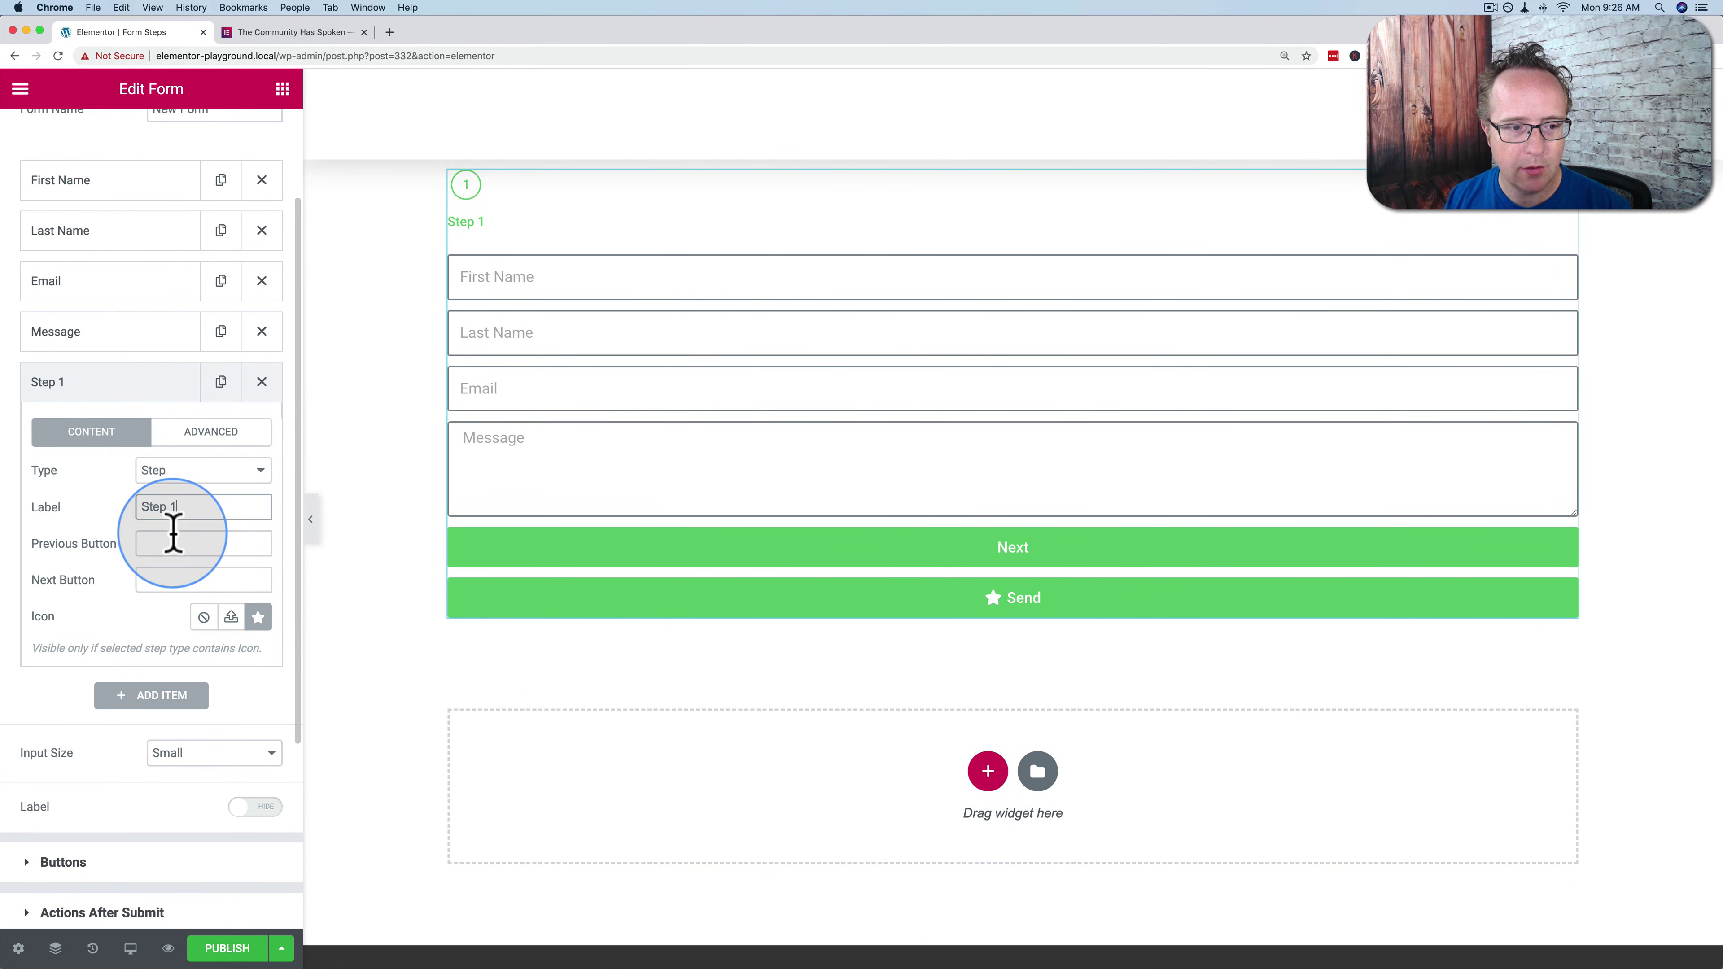
{"action": "scroll", "coordinate": [103, 489], "scroll_direction": "up", "scroll_amount": 3}
{"action": "left_click_drag", "start_coordinate": [81, 502], "coordinate": [102, 306]}
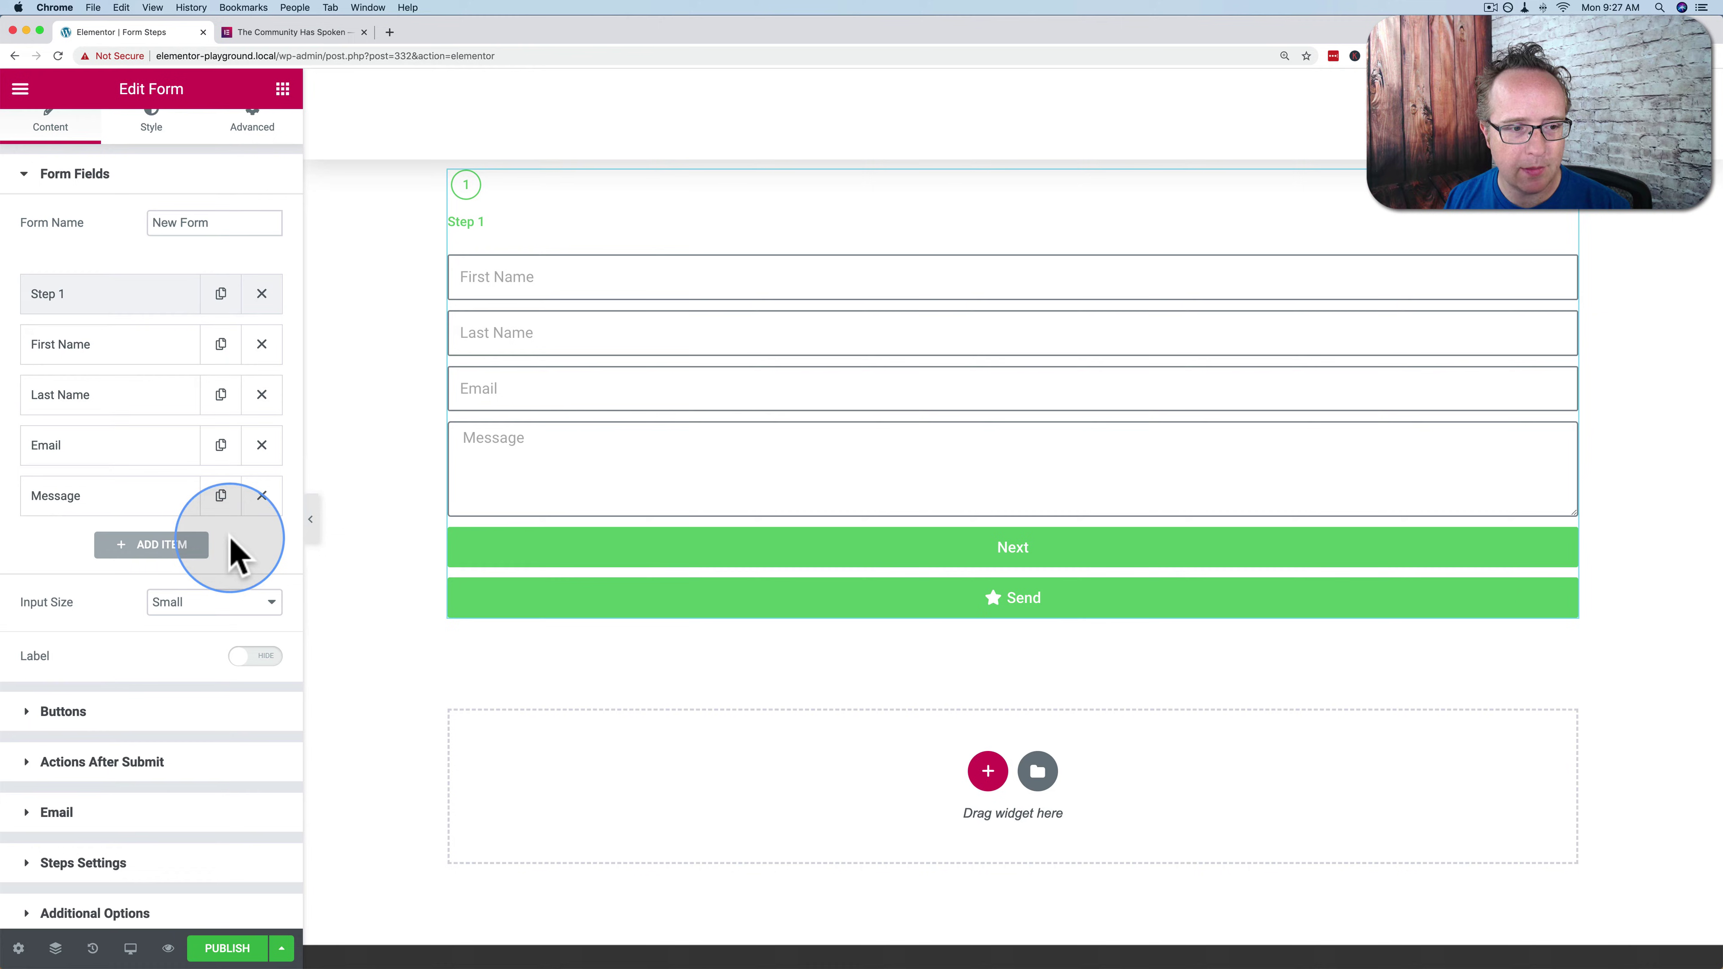
Add a Step 2 field and move it above the Email field
{"action": "left_click", "coordinate": [155, 546]}
{"action": "left_click", "coordinate": [164, 638]}
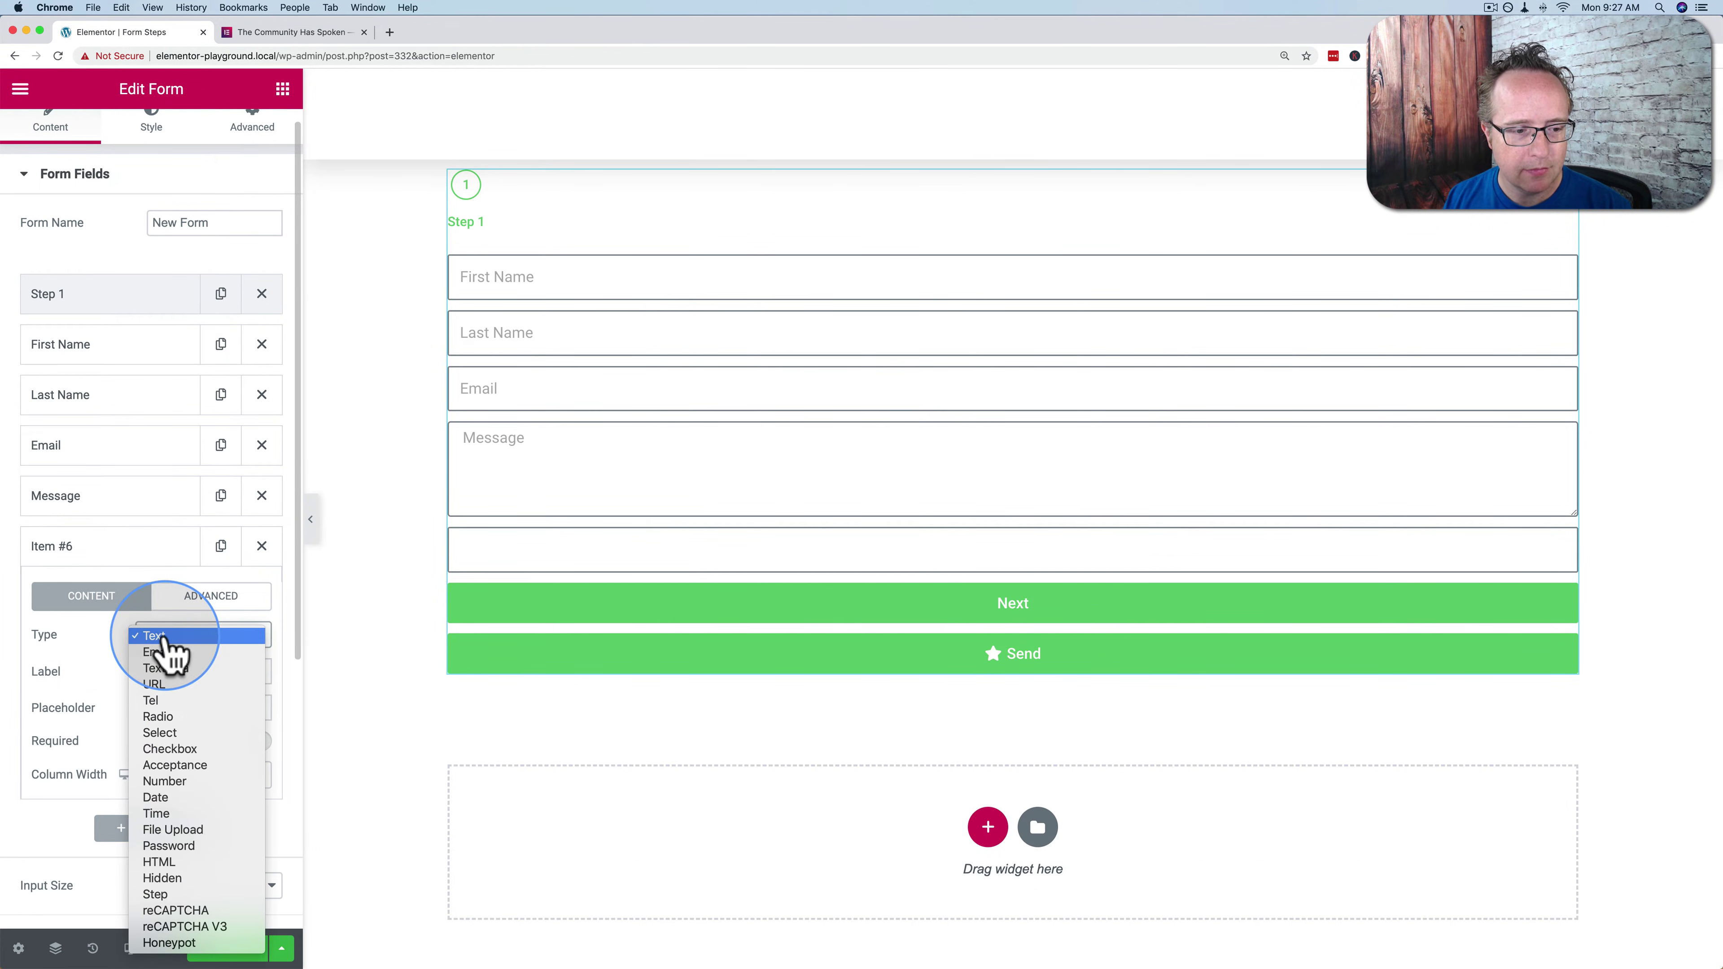
{"action": "left_click", "coordinate": [187, 894]}
{"action": "left_click", "coordinate": [173, 675]}
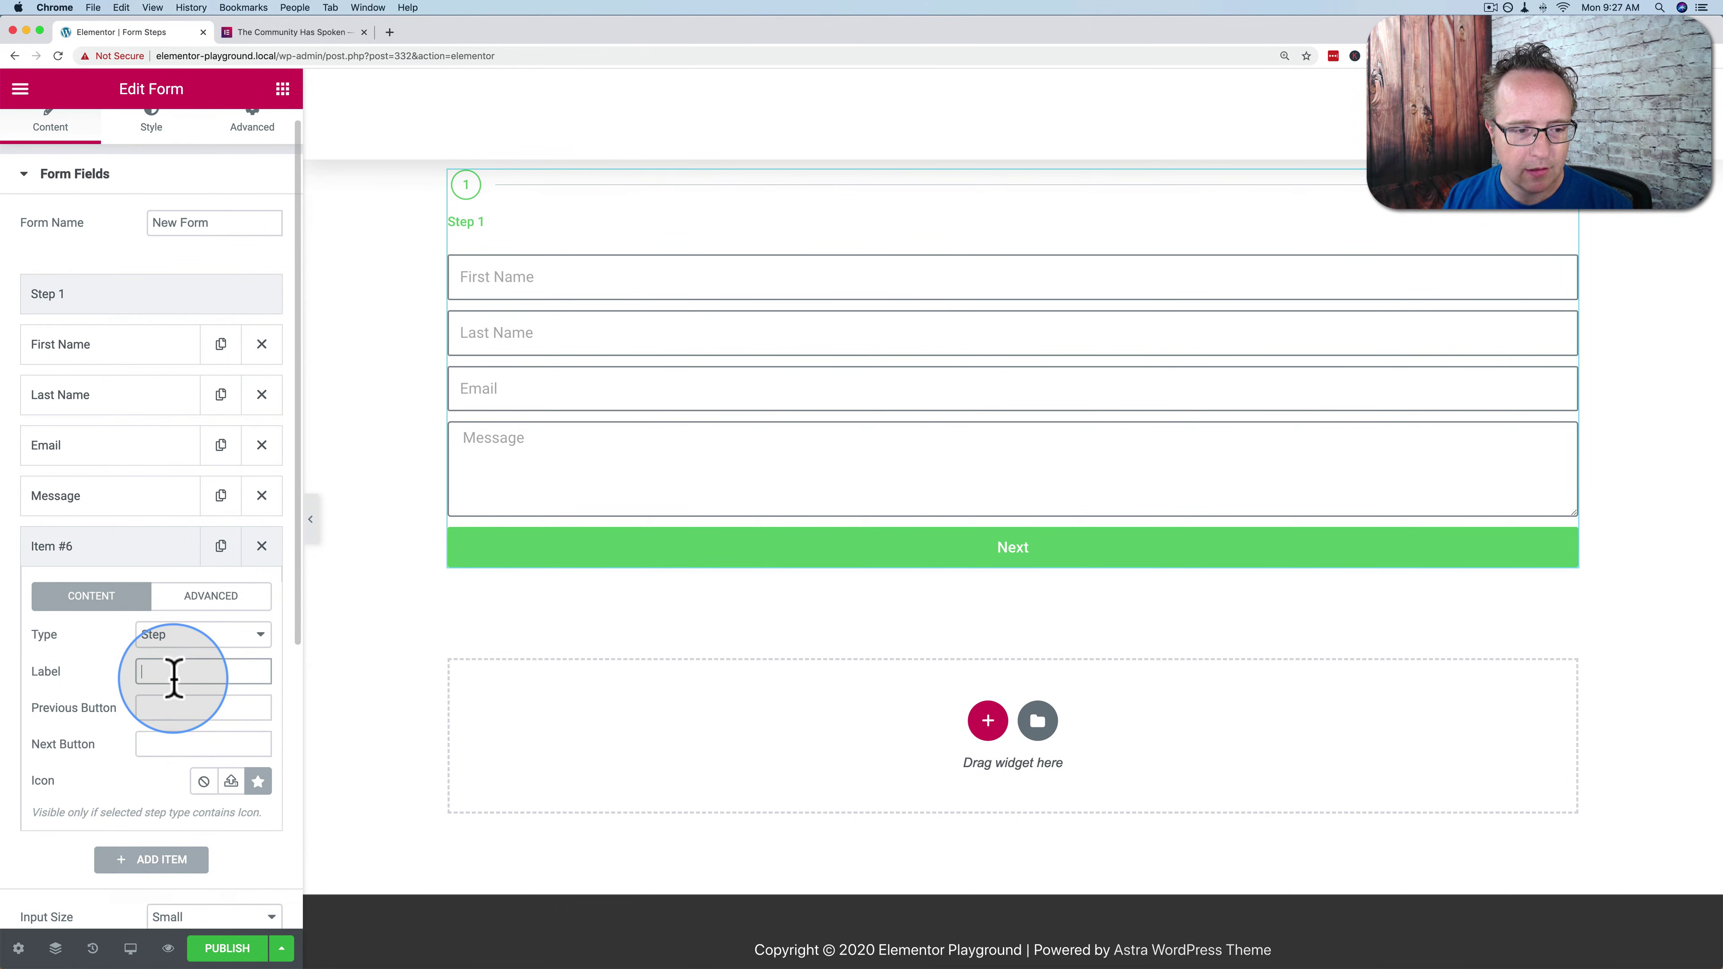
{"action": "type", "text": "Step 2"}
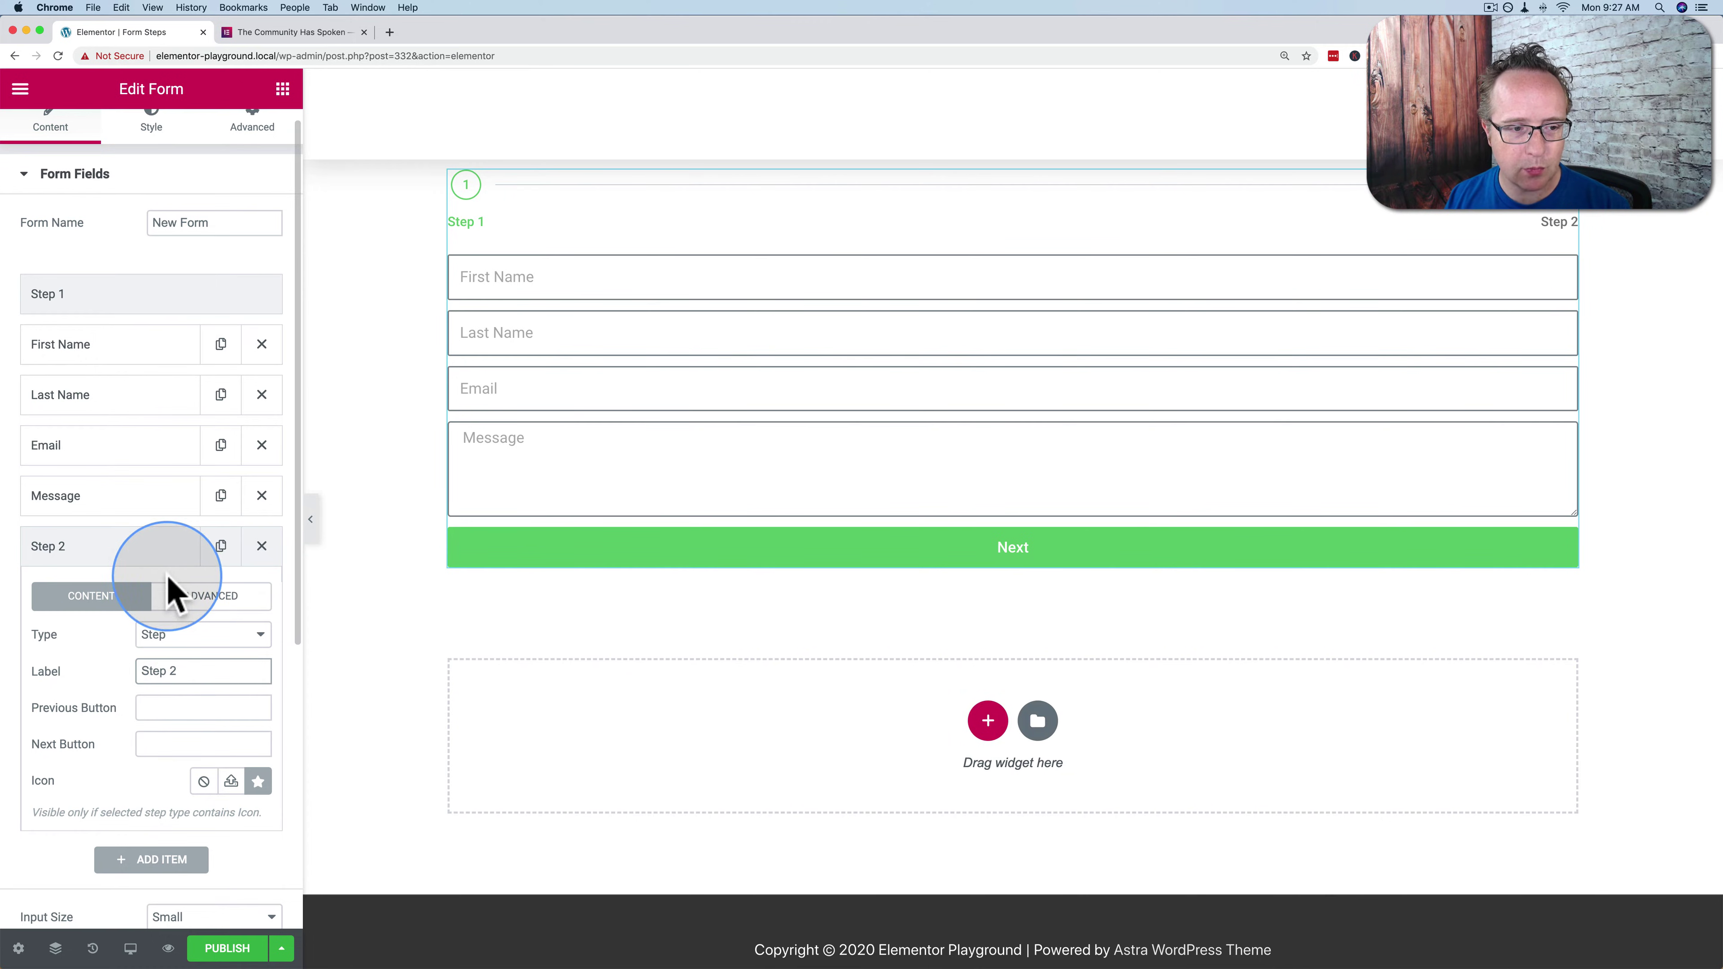
{"action": "left_click", "coordinate": [87, 555]}
{"action": "left_click_drag", "start_coordinate": [88, 564], "coordinate": [92, 460]}
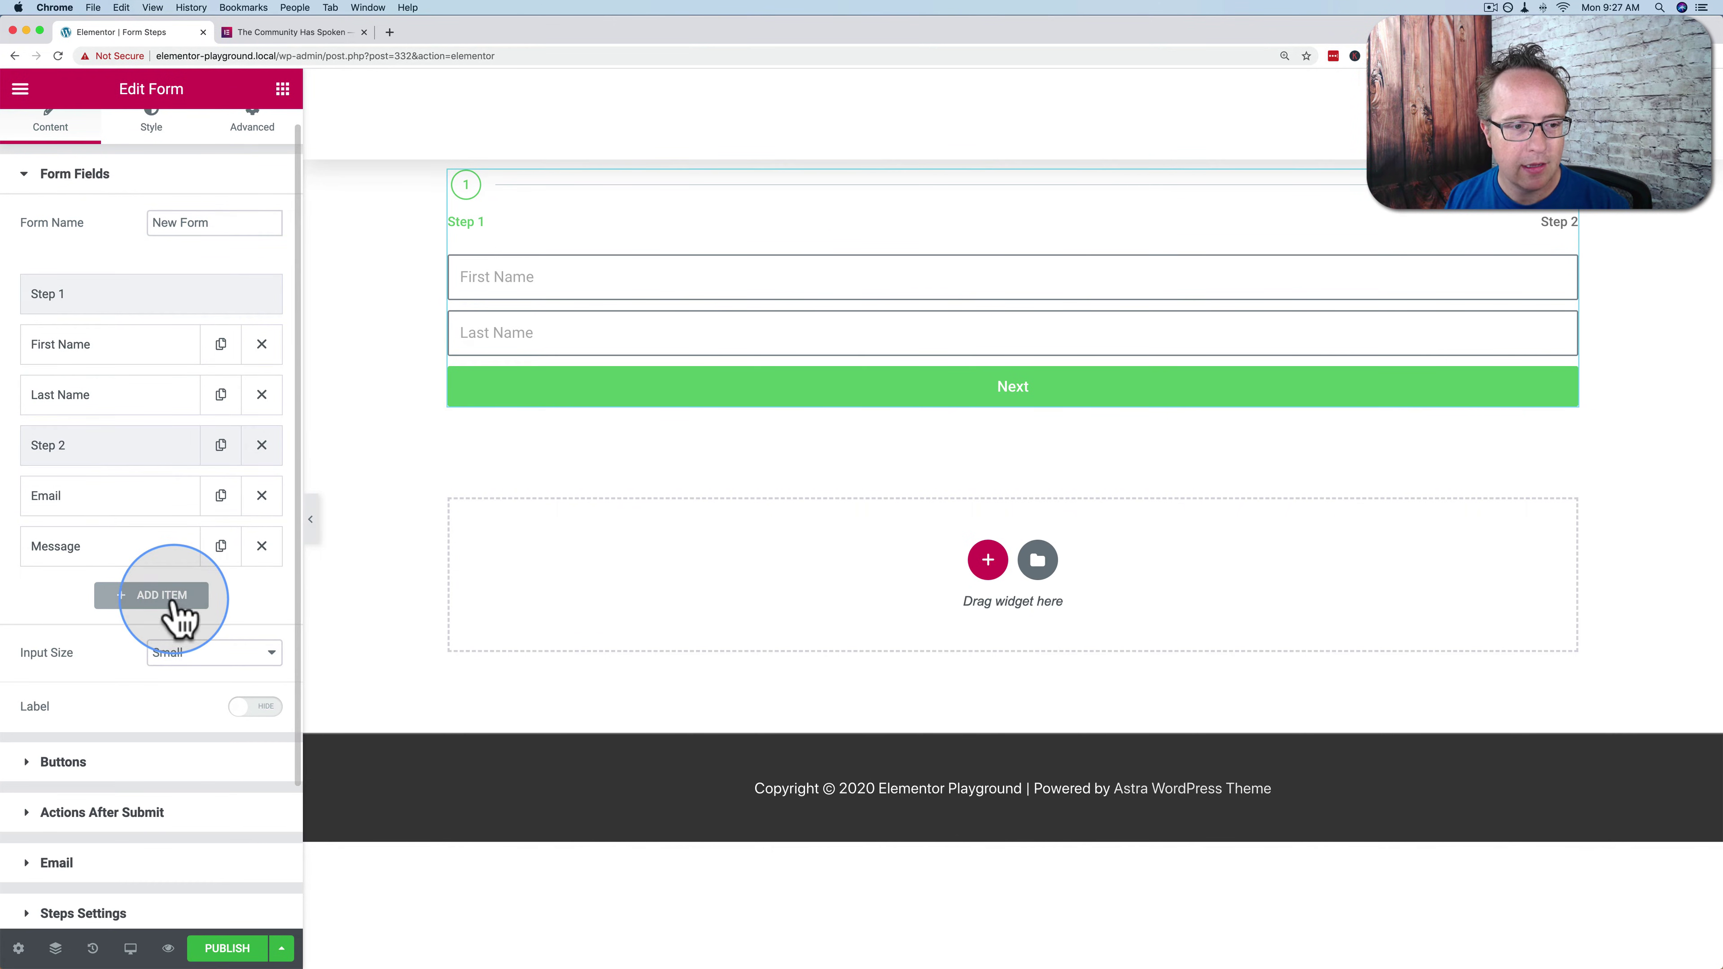
Add a 'Step 3' field and move it between Email and Message
{"action": "left_click", "coordinate": [159, 595]}
{"action": "left_click", "coordinate": [170, 687]}
{"action": "mouse_move", "coordinate": [196, 953]}
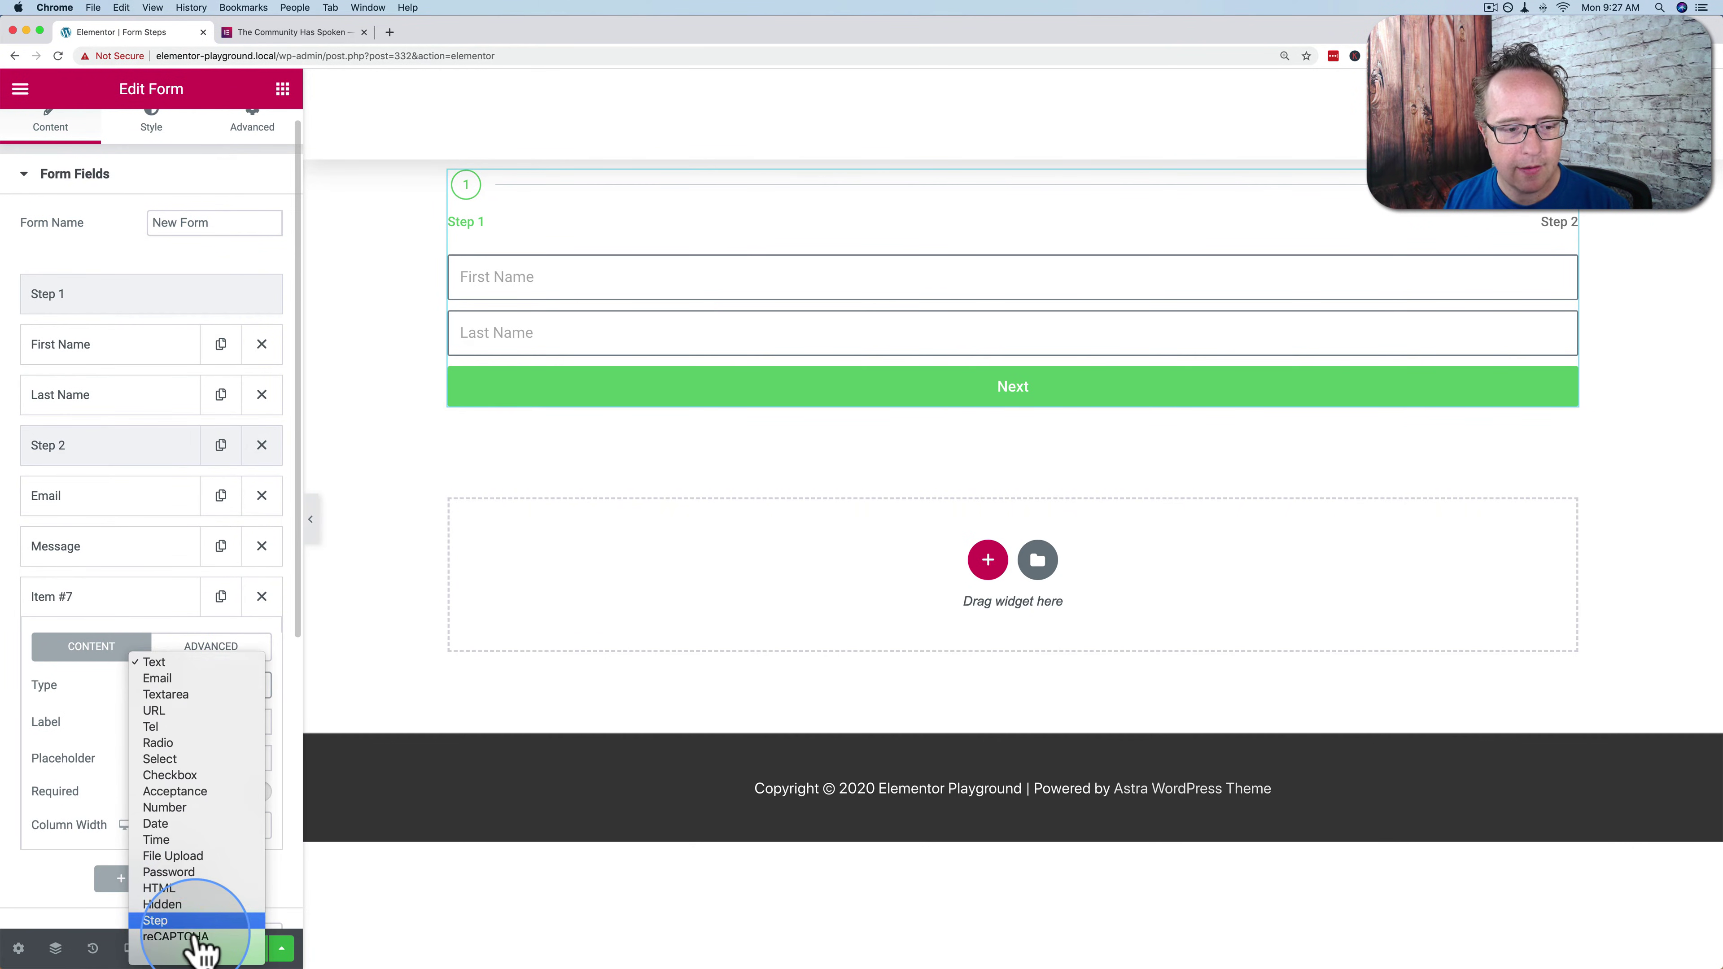
{"action": "left_click", "coordinate": [173, 907]}
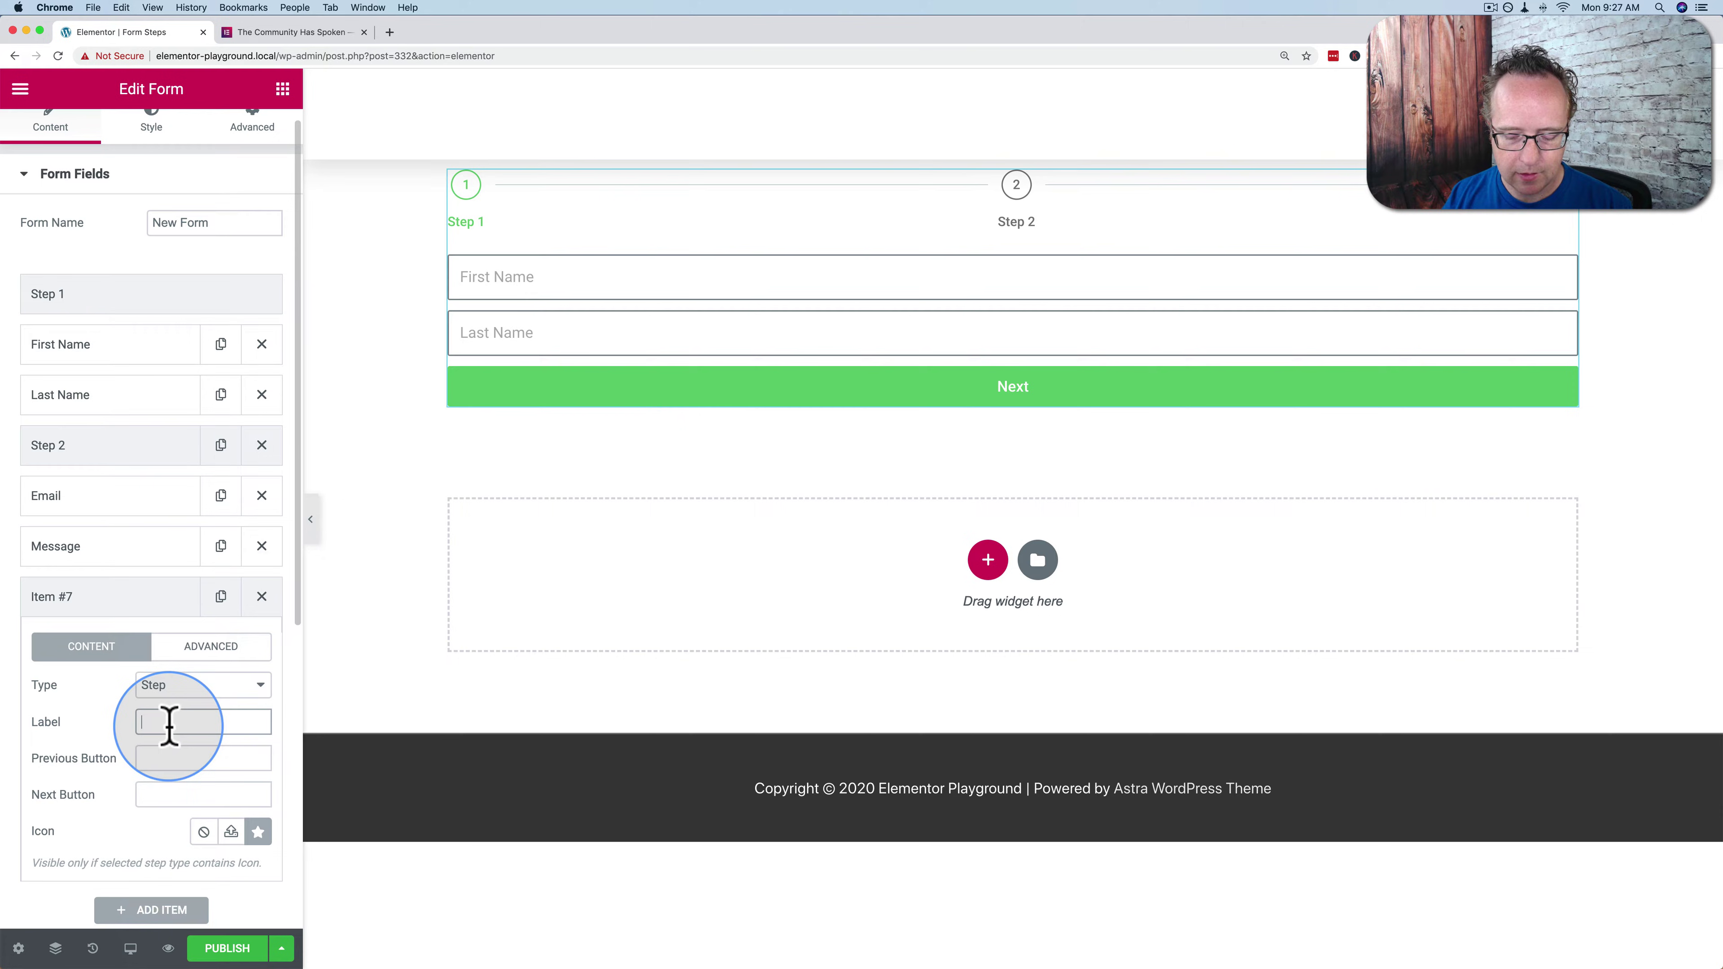
{"action": "type", "text": "Step 3"}
{"action": "left_click", "coordinate": [180, 599]}
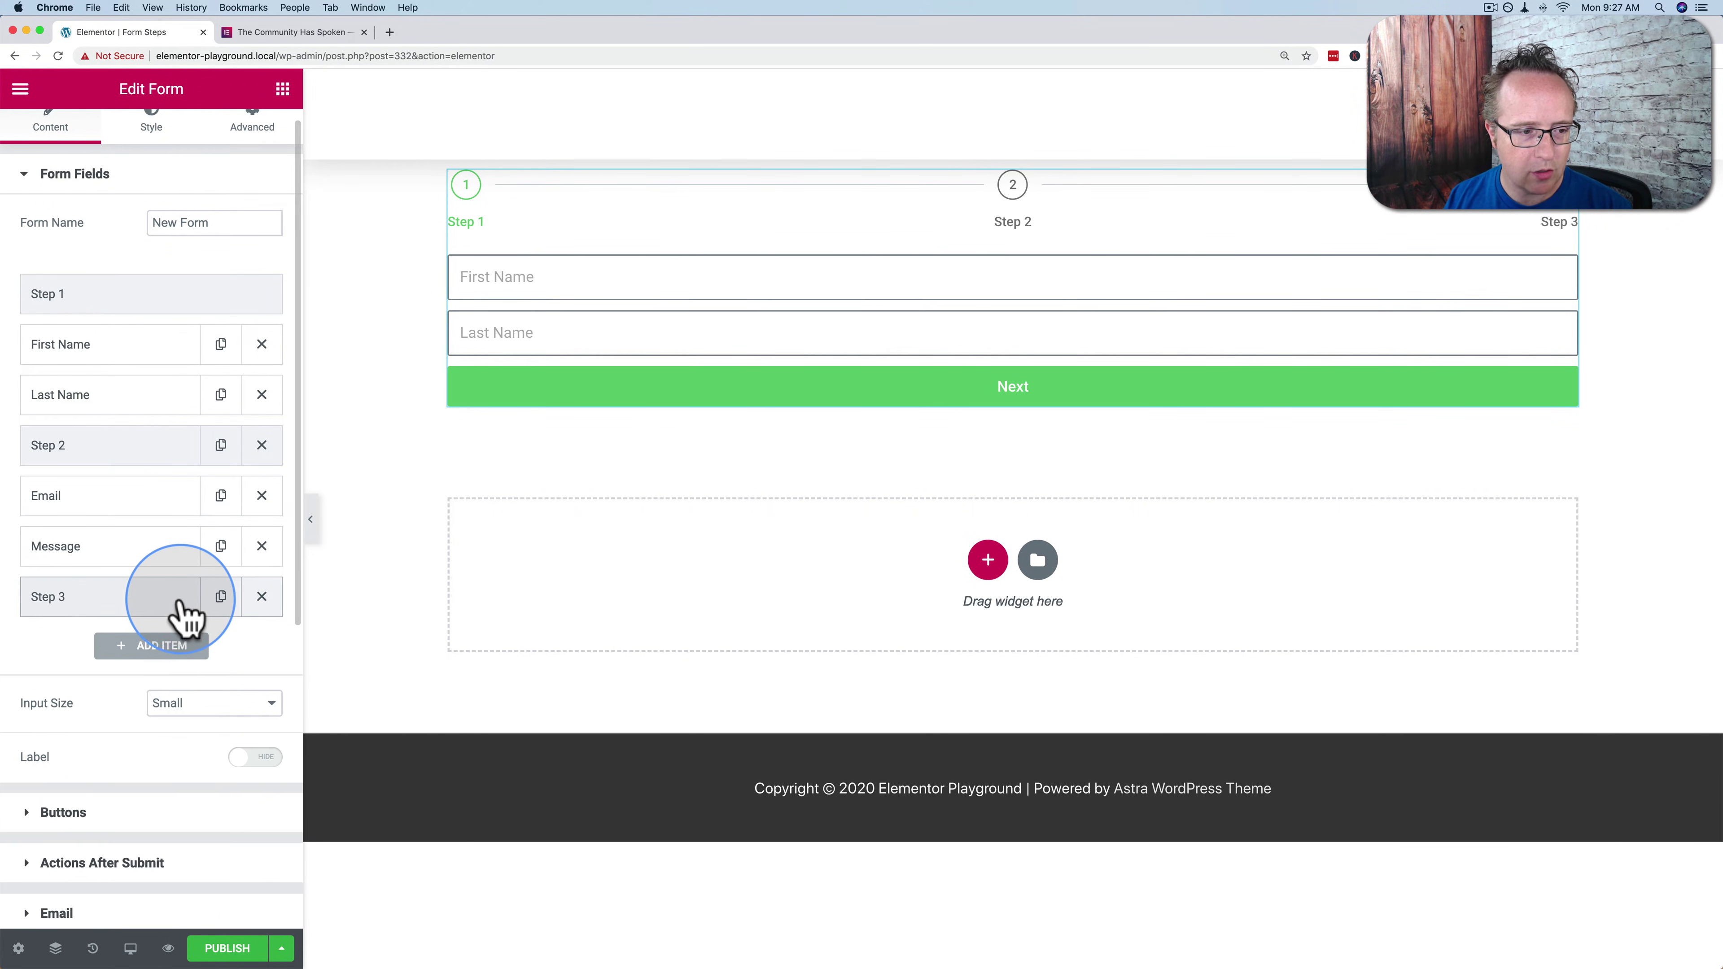
{"action": "left_click_drag", "start_coordinate": [183, 614], "coordinate": [77, 527]}
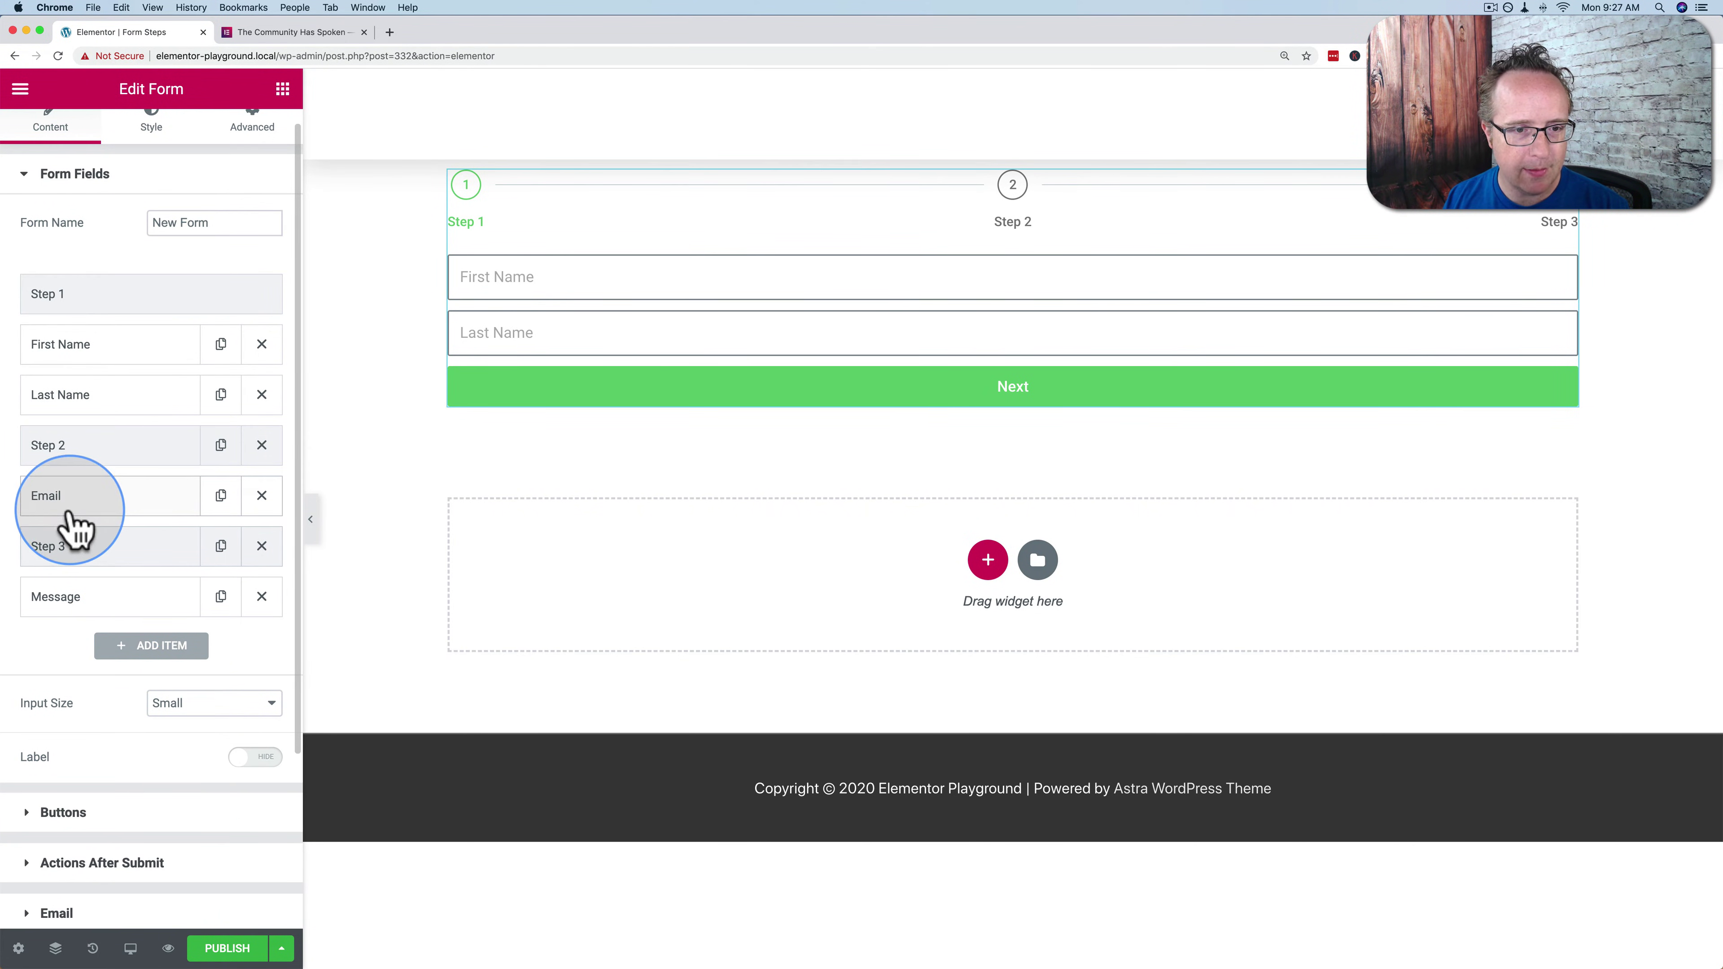
{"action": "left_click", "coordinate": [100, 648]}
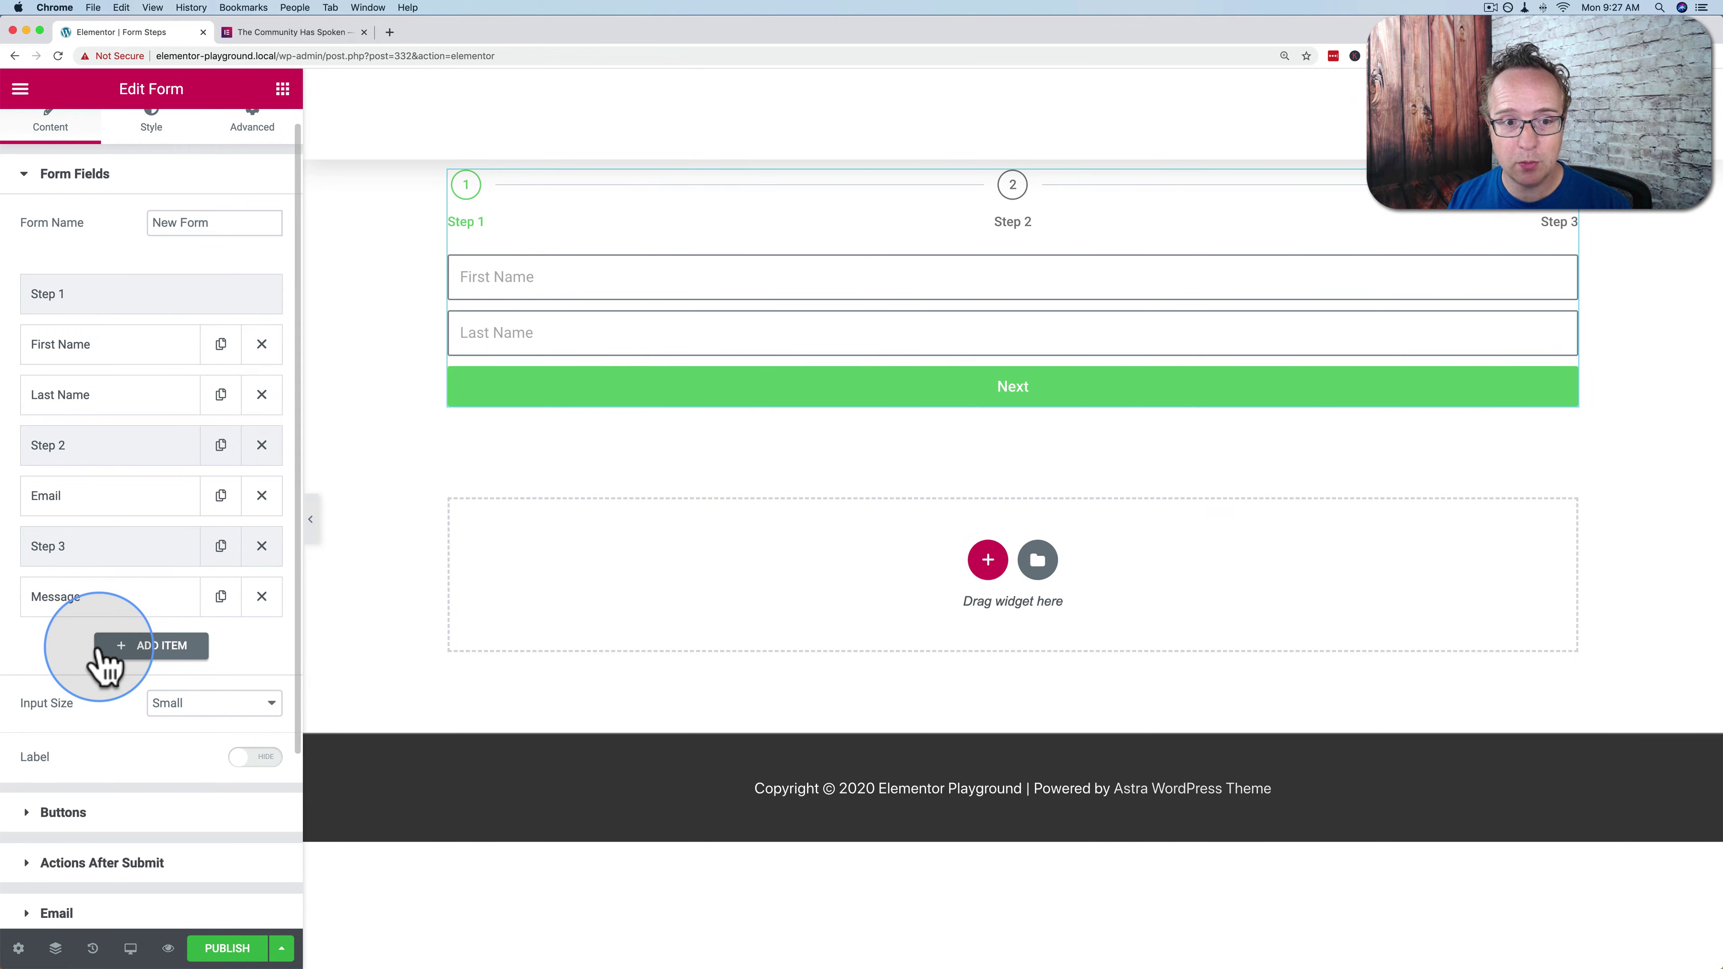
{"action": "left_click_drag", "start_coordinate": [76, 367], "coordinate": [91, 349]}
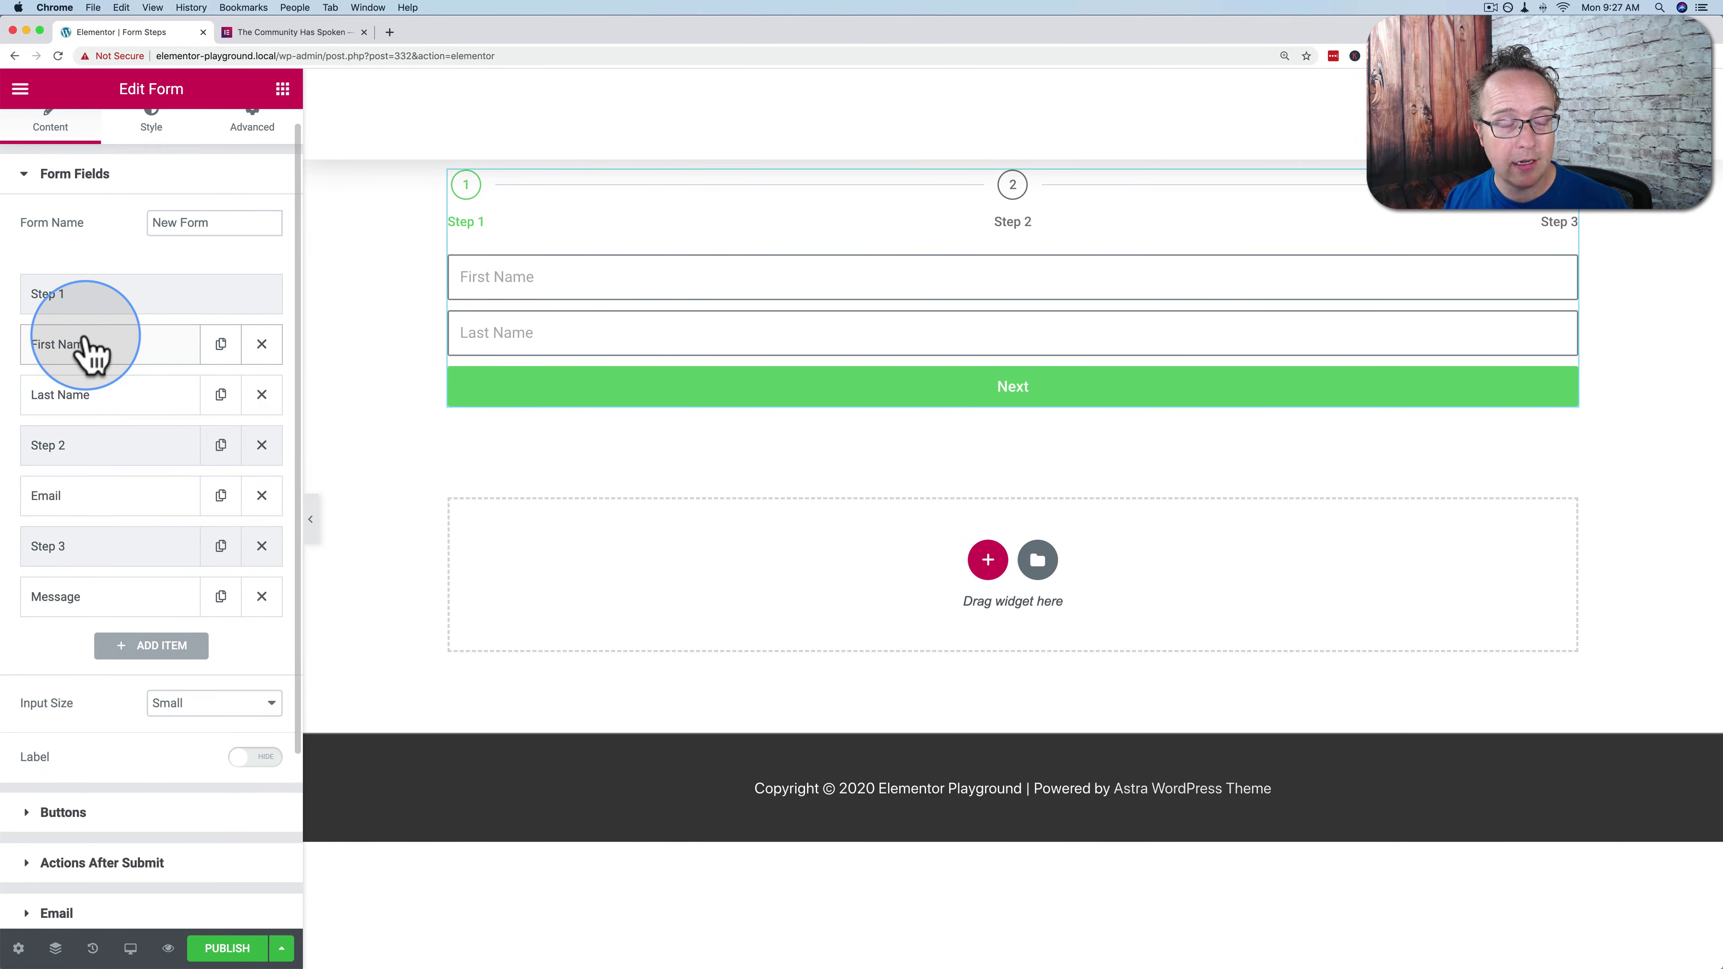
Enter a sample first and last name in the preview and advance to step 2
{"action": "left_click_drag", "start_coordinate": [92, 349], "coordinate": [357, 408]}
{"action": "left_click", "coordinate": [511, 277]}
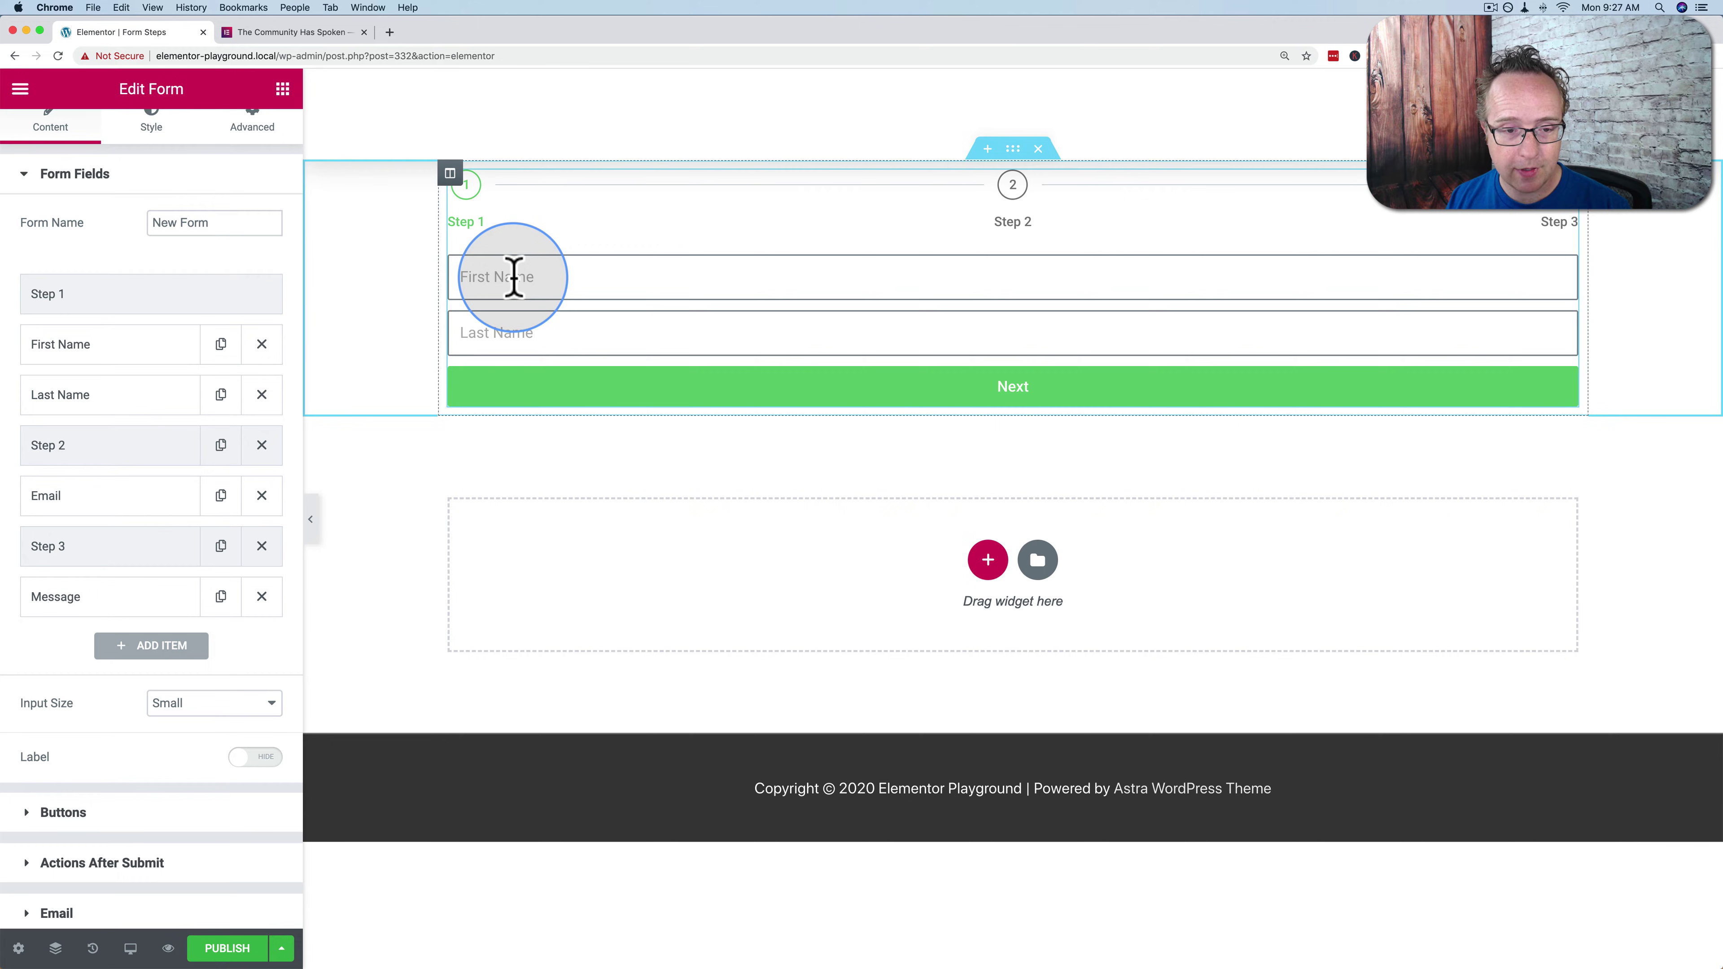
{"action": "left_click", "coordinate": [468, 333]}
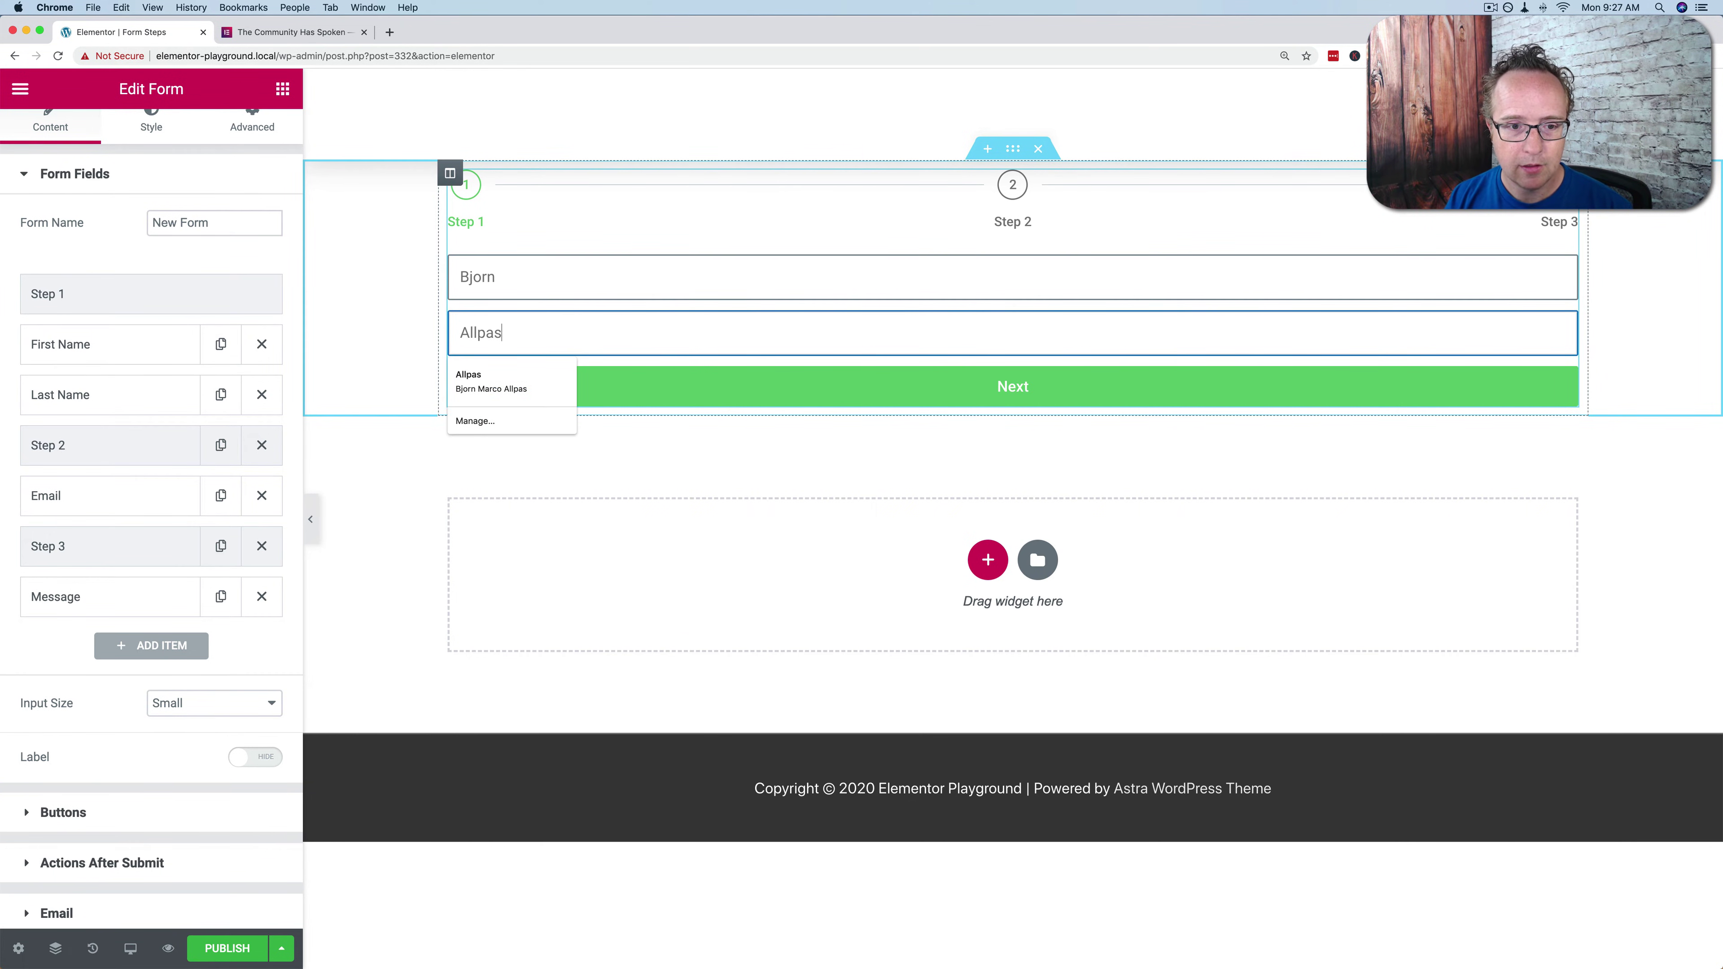
{"action": "left_click", "coordinate": [1048, 397]}
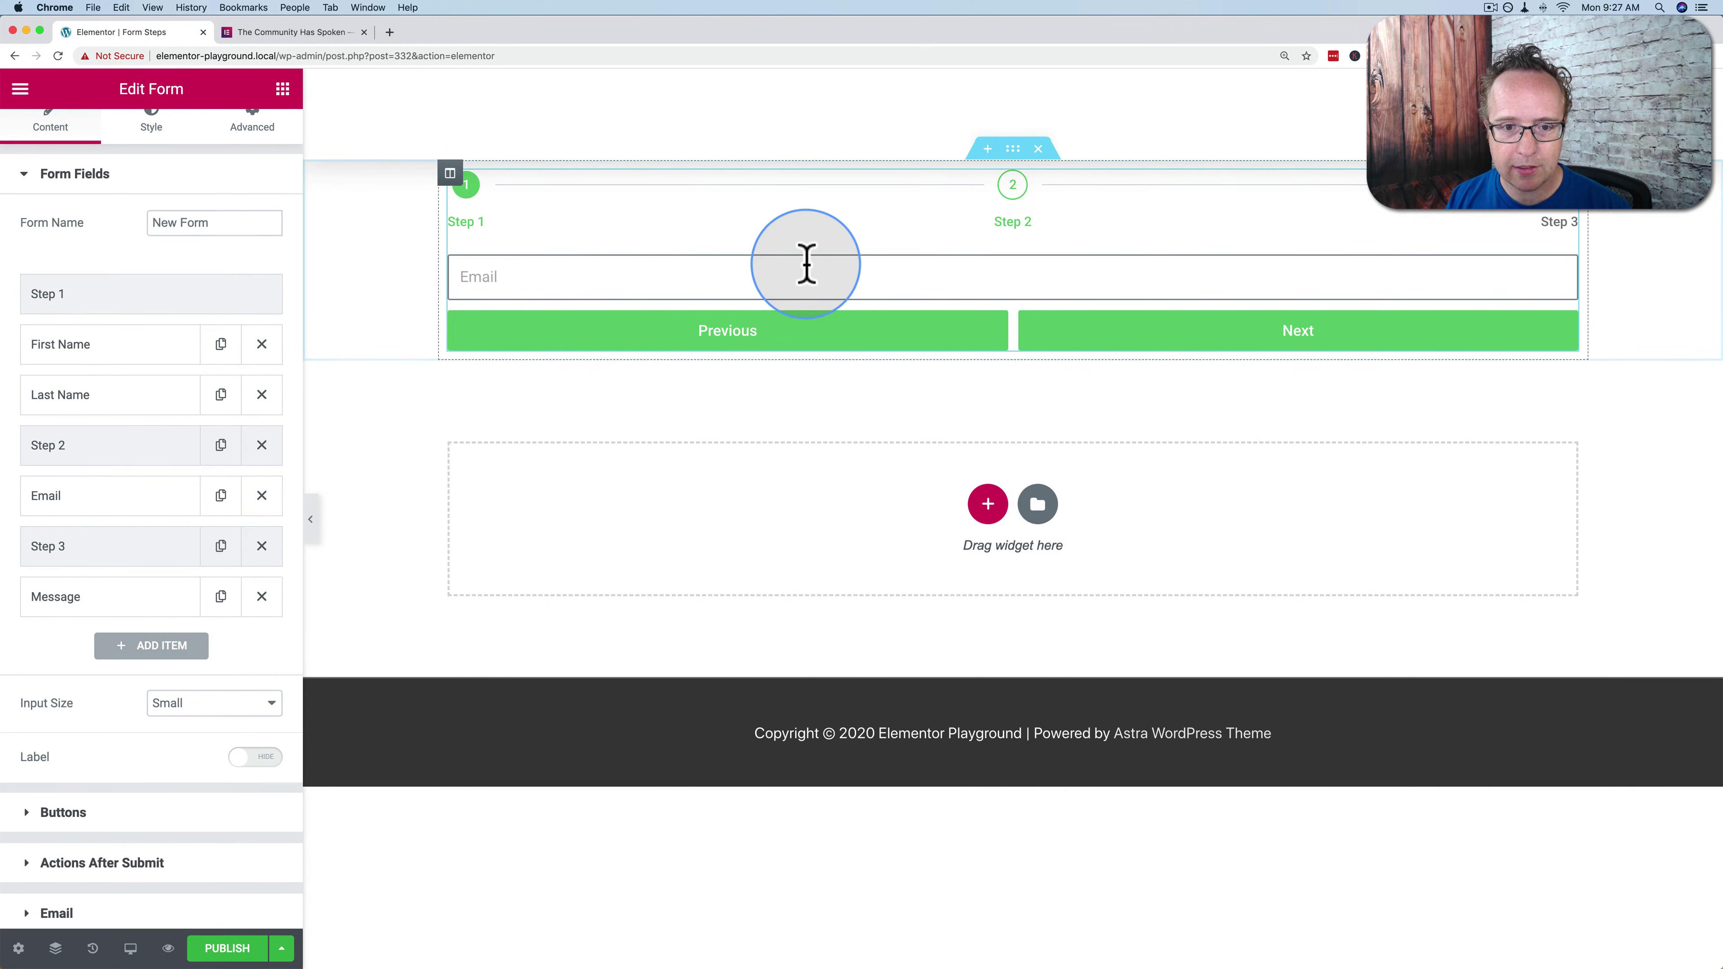
Fill in a suggested email, advance to step 3, type 'Hi there!' and try submitting
{"action": "left_click", "coordinate": [806, 265]}
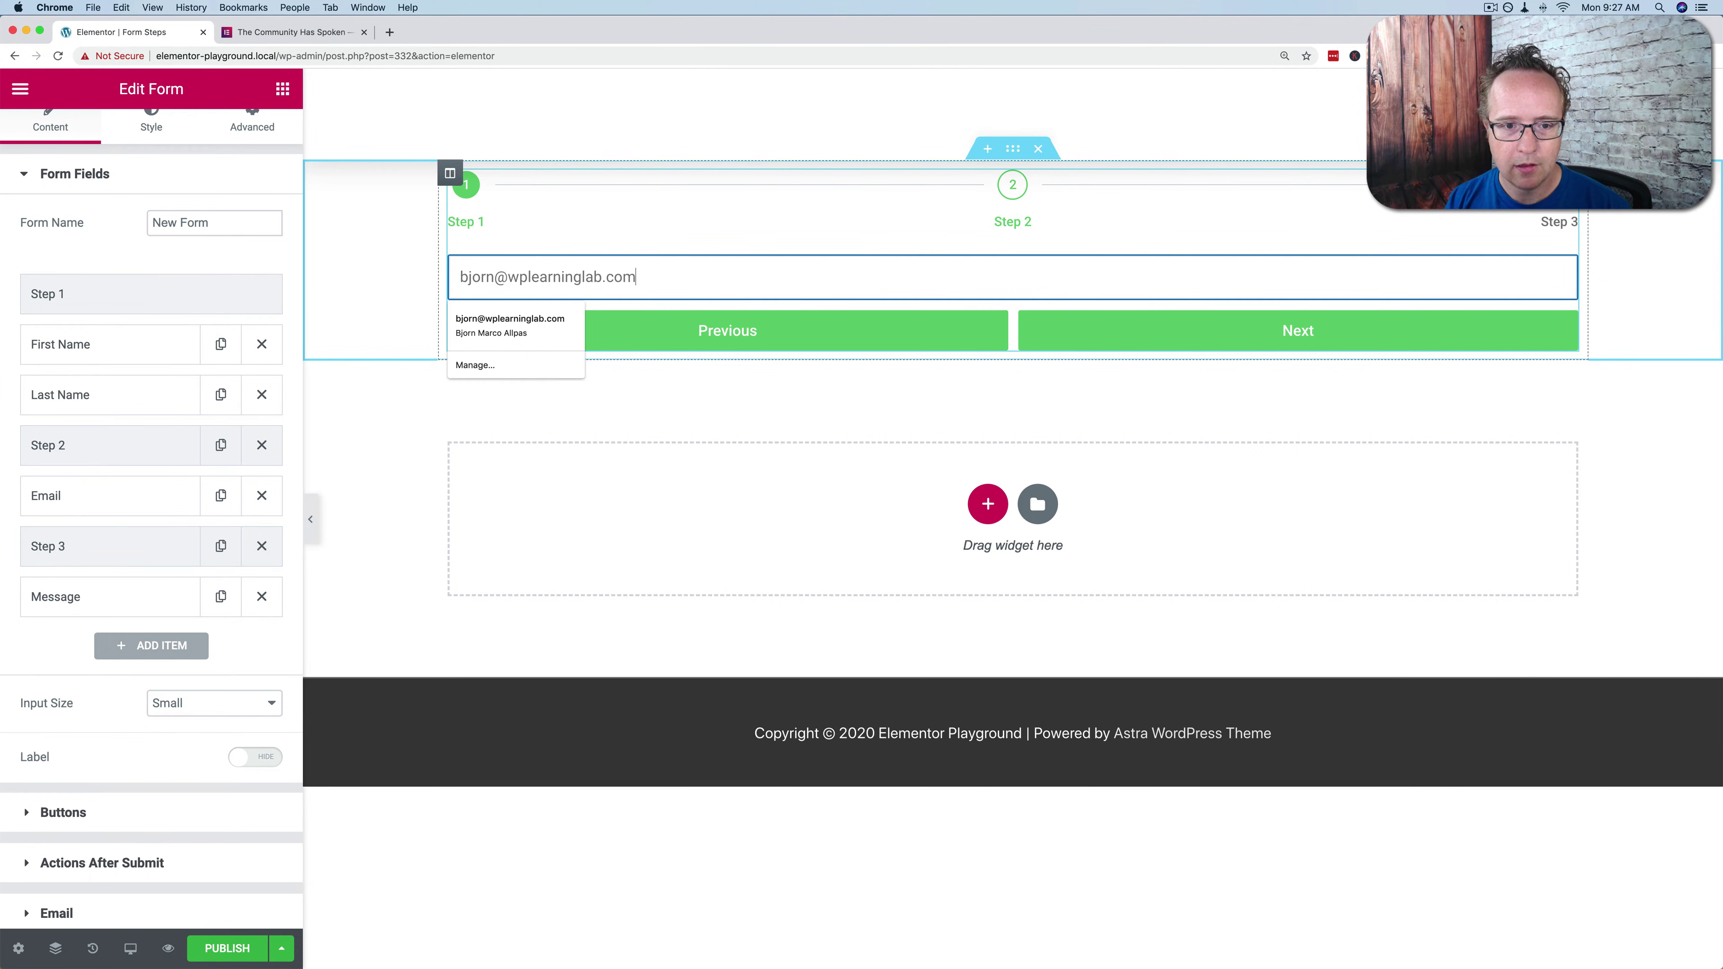
{"action": "left_click", "coordinate": [510, 326]}
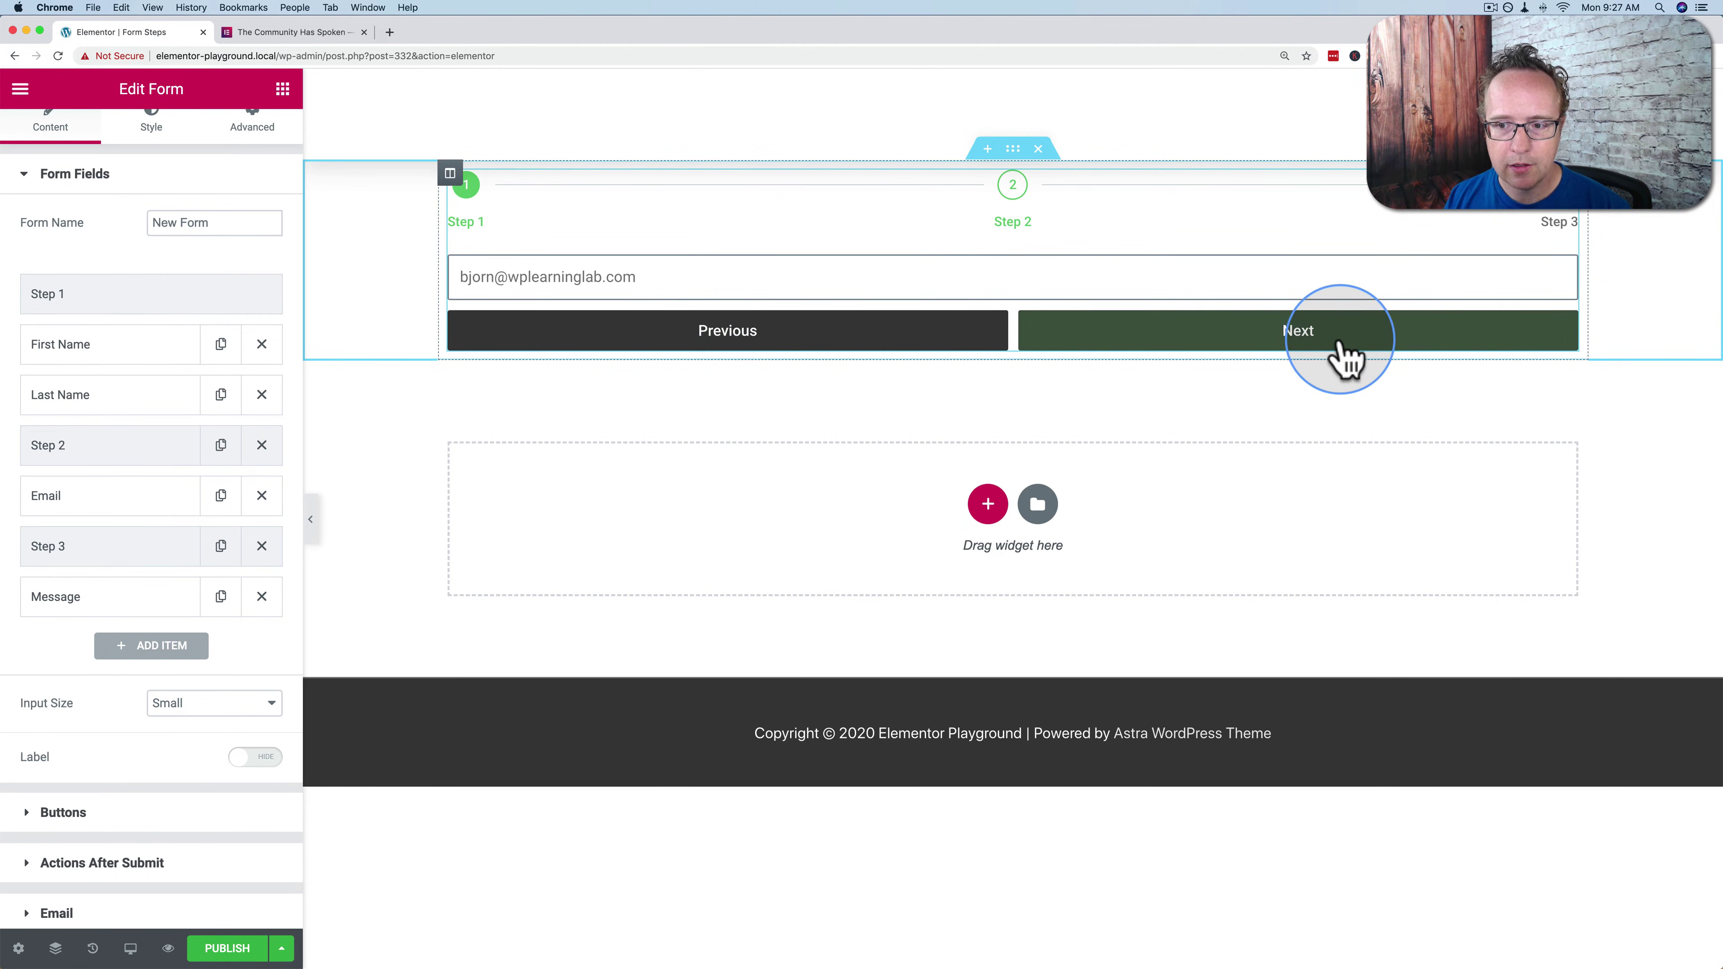
{"action": "left_click", "coordinate": [1340, 341]}
{"action": "left_click", "coordinate": [853, 319]}
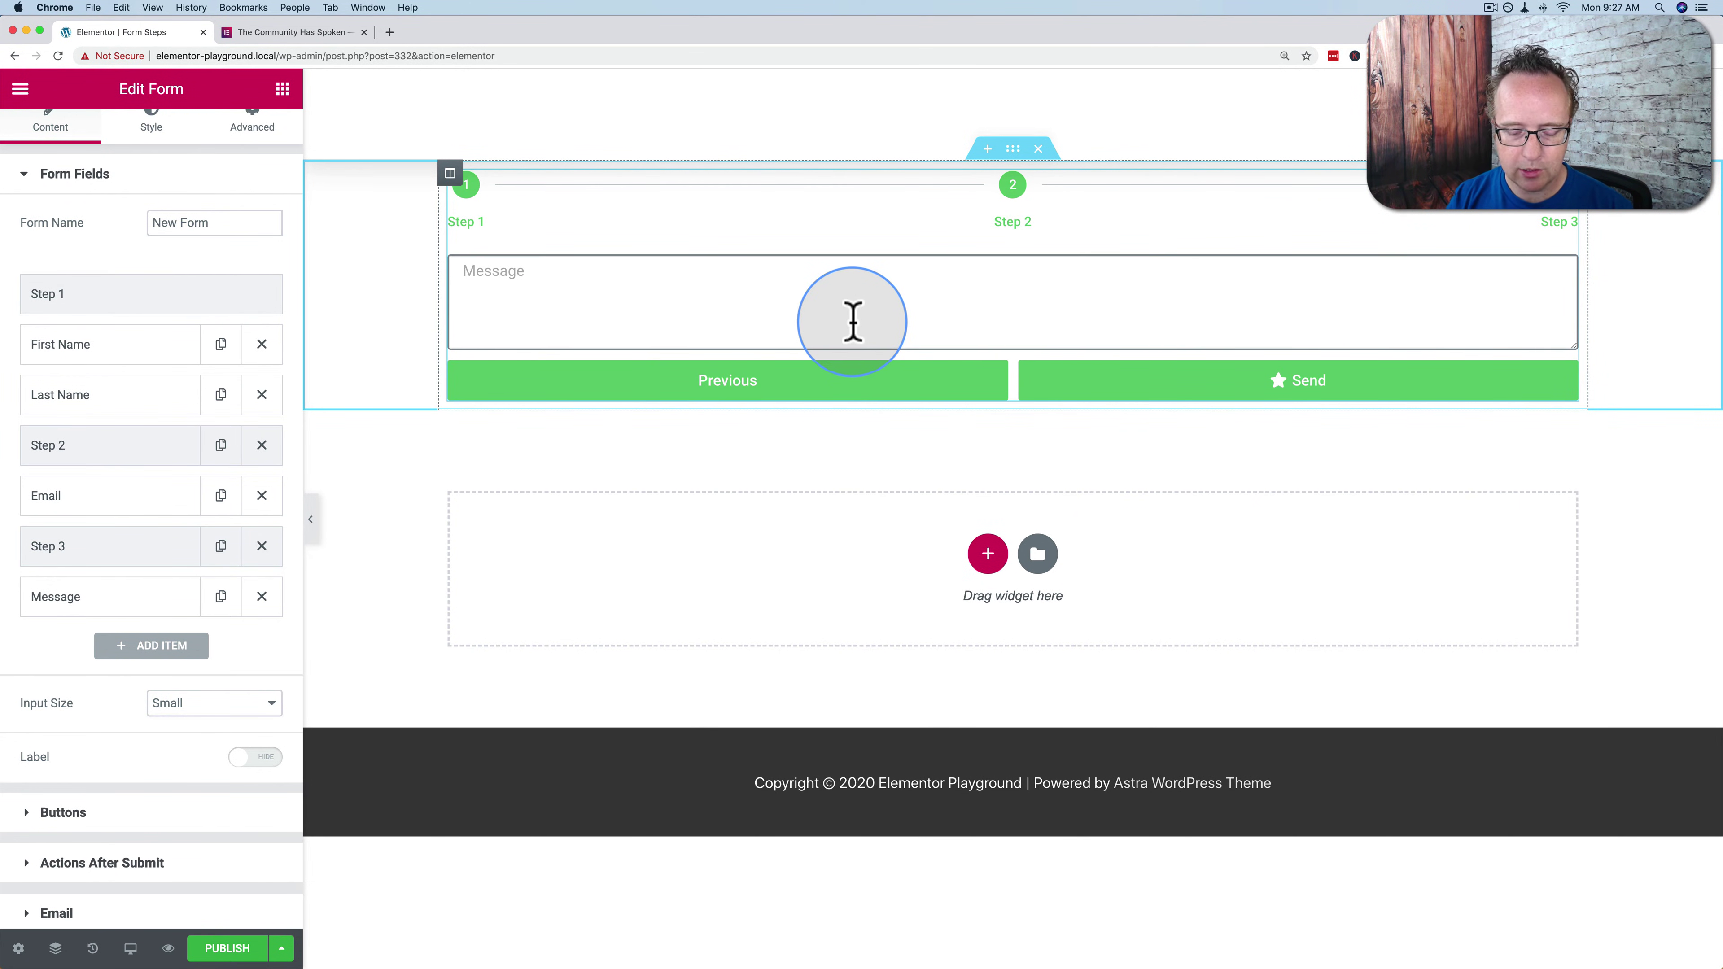
{"action": "type", "text": "Hi there!"}
{"action": "left_click", "coordinate": [1218, 386]}
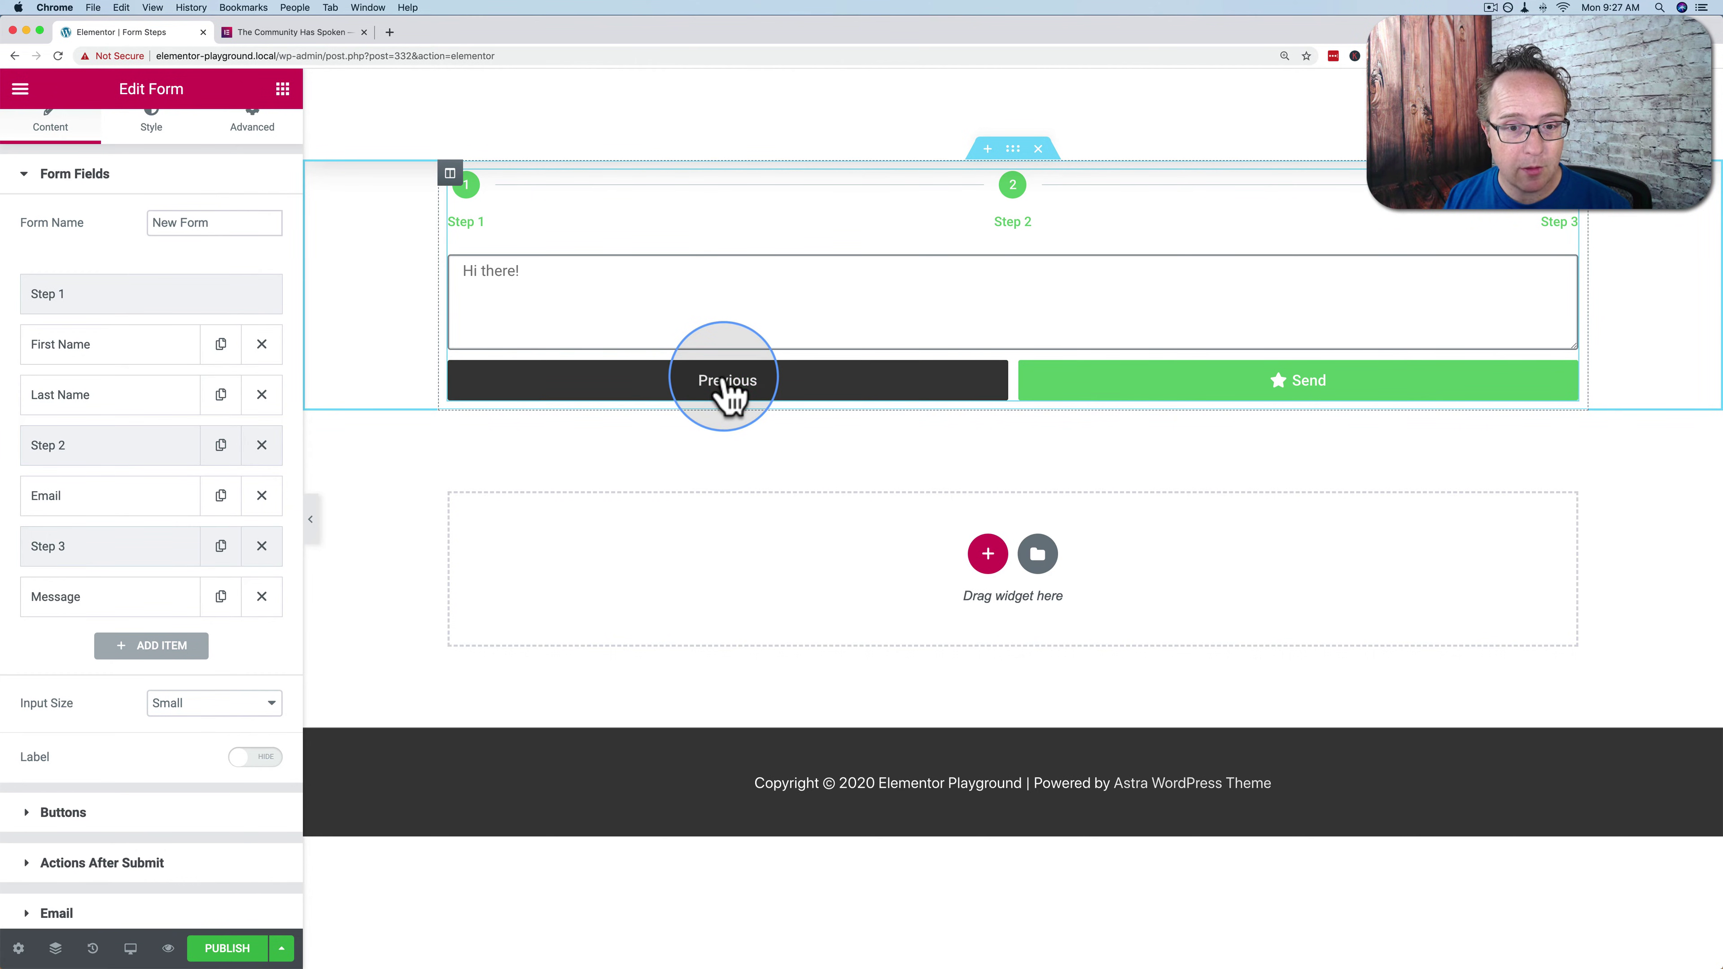
Navigate back and forth between steps 1–3 using Previous and Next, ending on step 2
{"action": "left_click", "coordinate": [723, 381]}
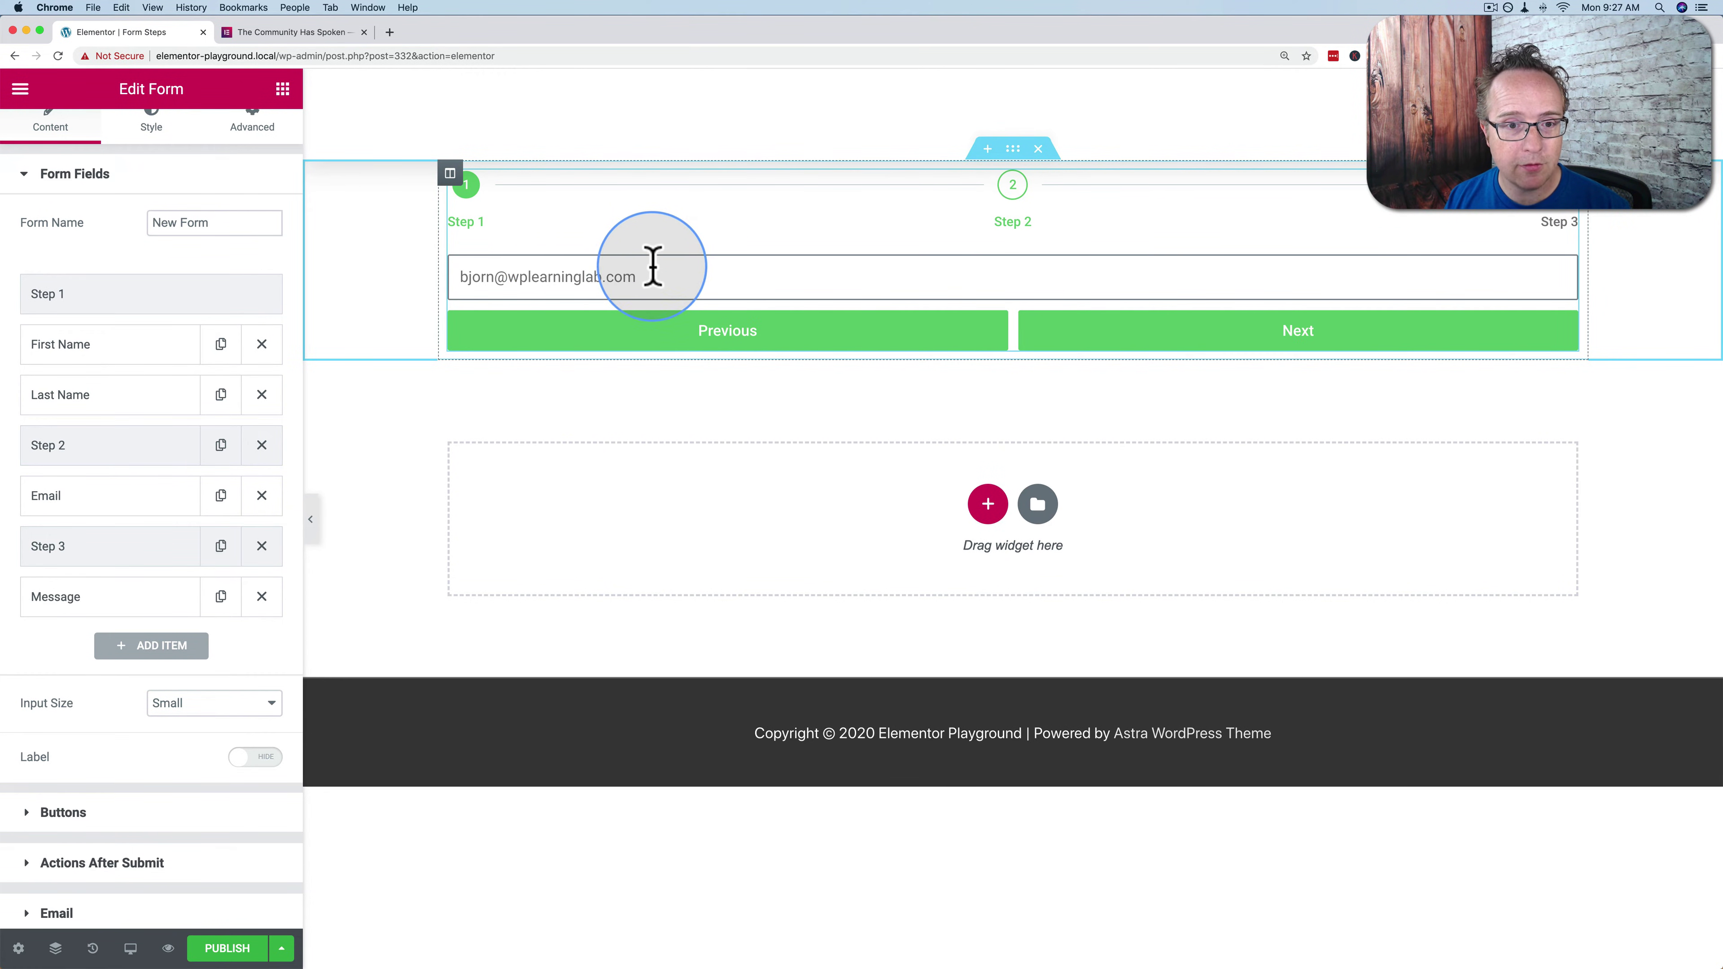
{"action": "left_click", "coordinate": [710, 347]}
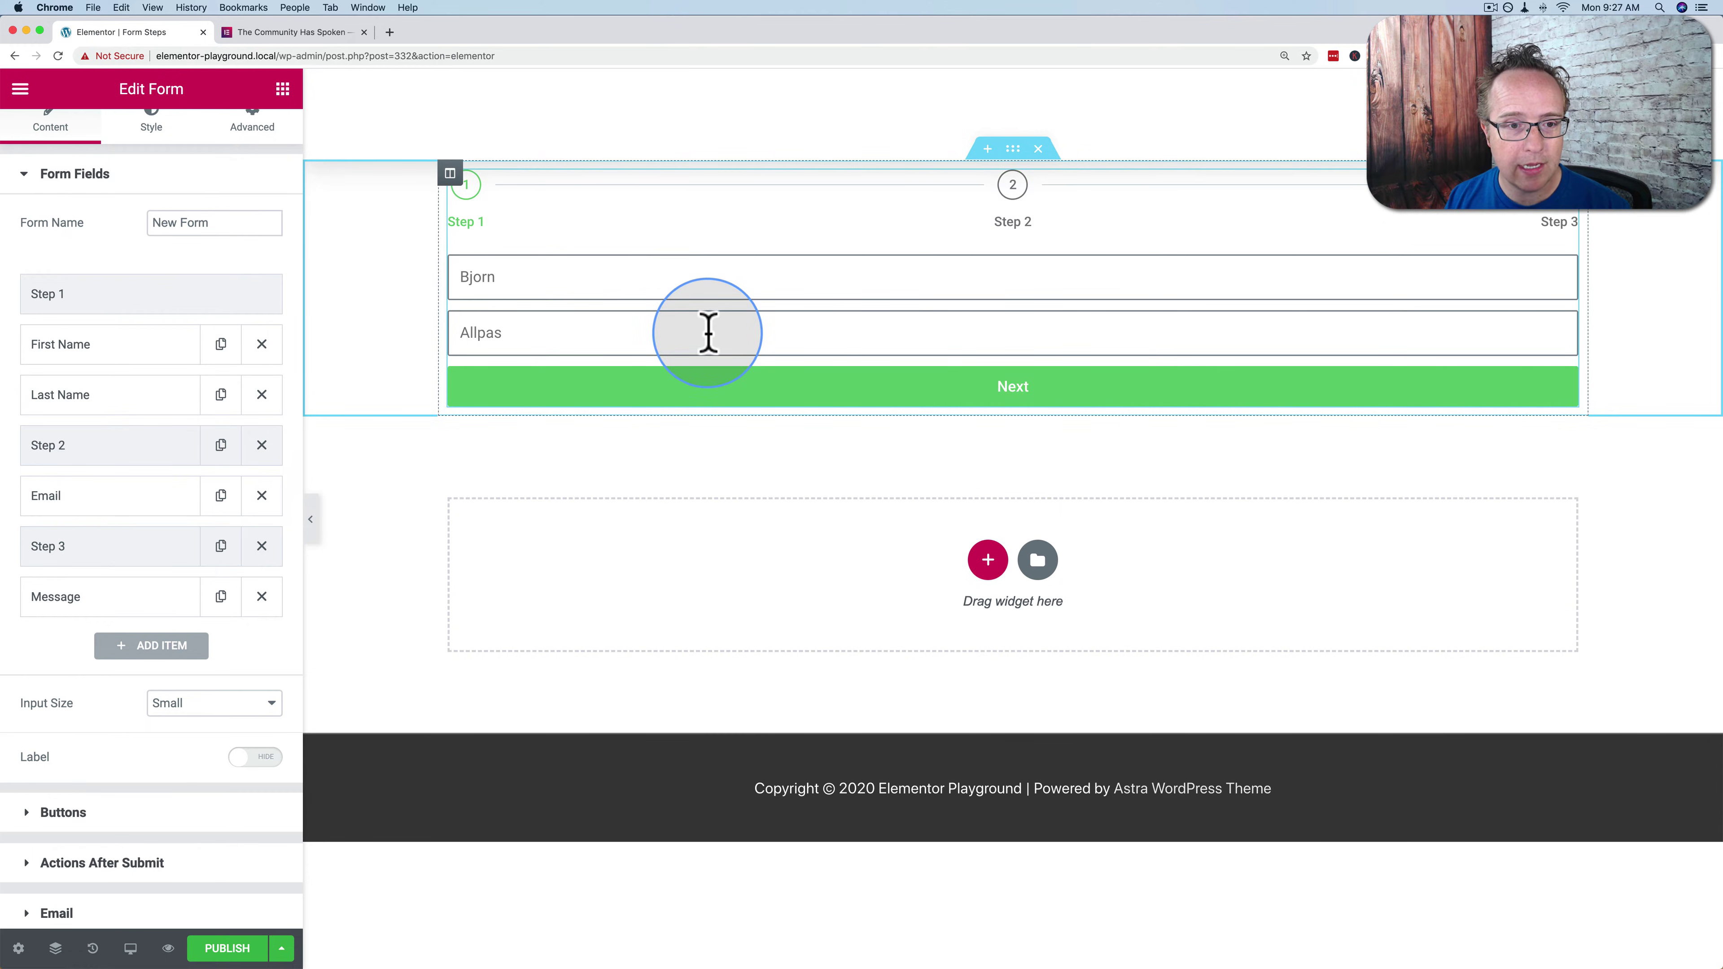
{"action": "left_click", "coordinate": [966, 397]}
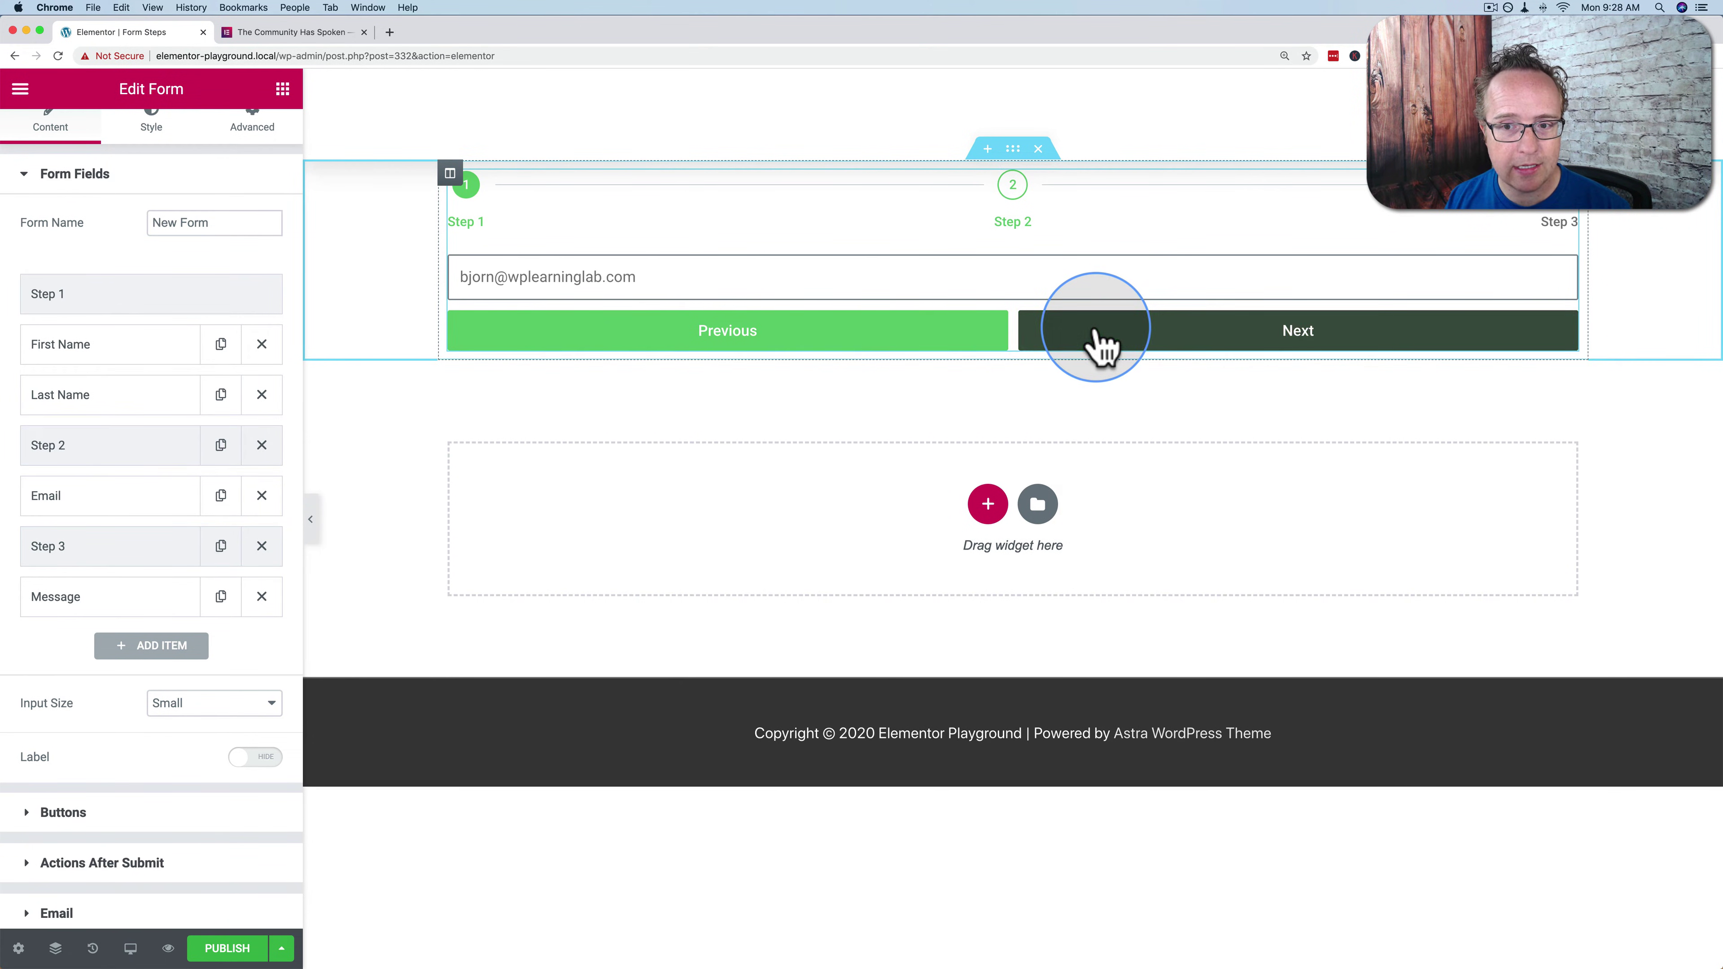
{"action": "left_click", "coordinate": [1096, 346]}
{"action": "left_click", "coordinate": [726, 387]}
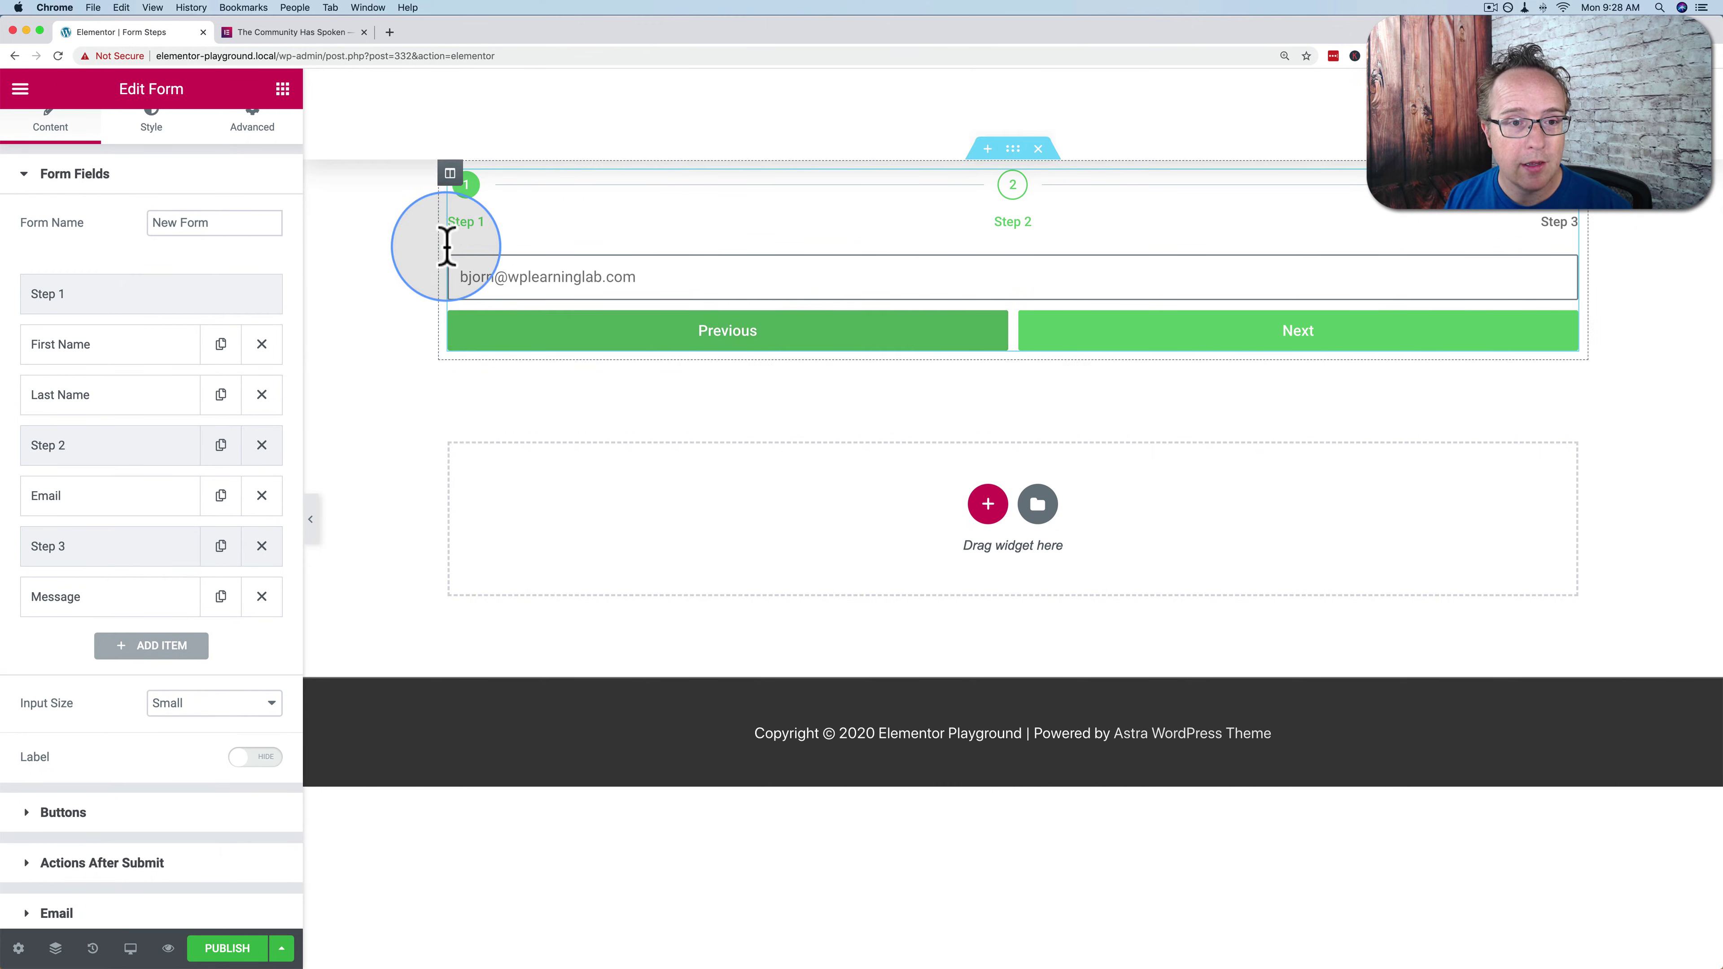
{"action": "left_click", "coordinate": [710, 333]}
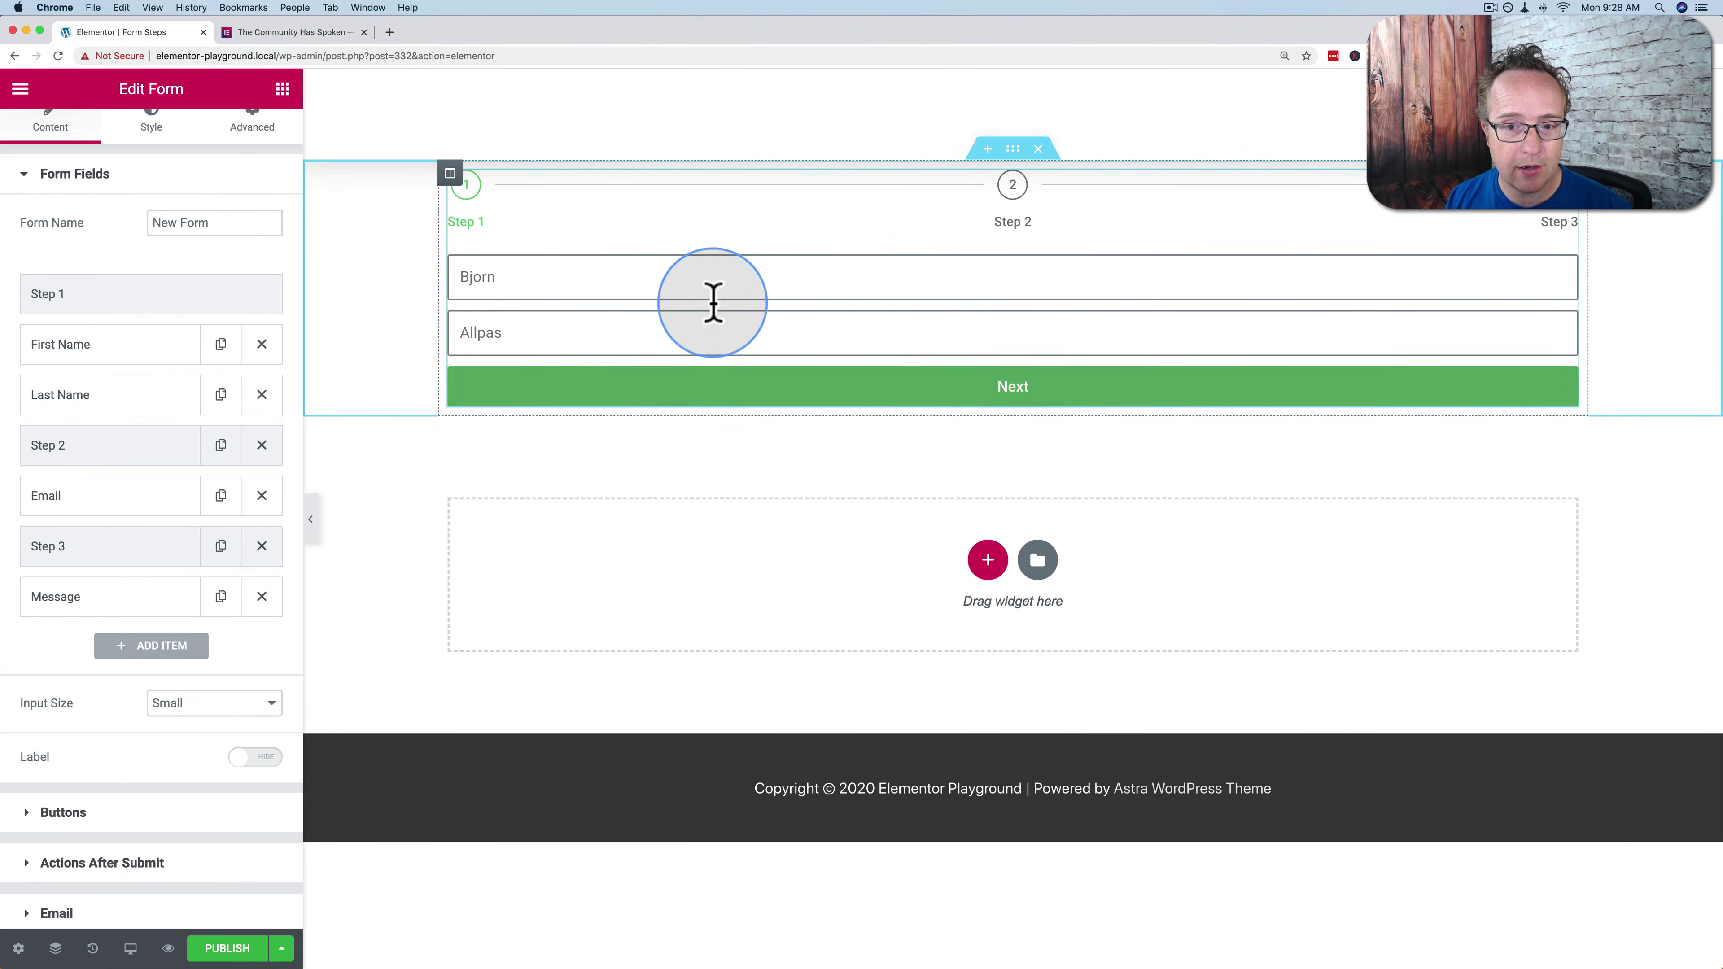
{"action": "left_click", "coordinate": [869, 384]}
{"action": "scroll", "coordinate": [157, 577], "scroll_direction": "down", "scroll_amount": 5}
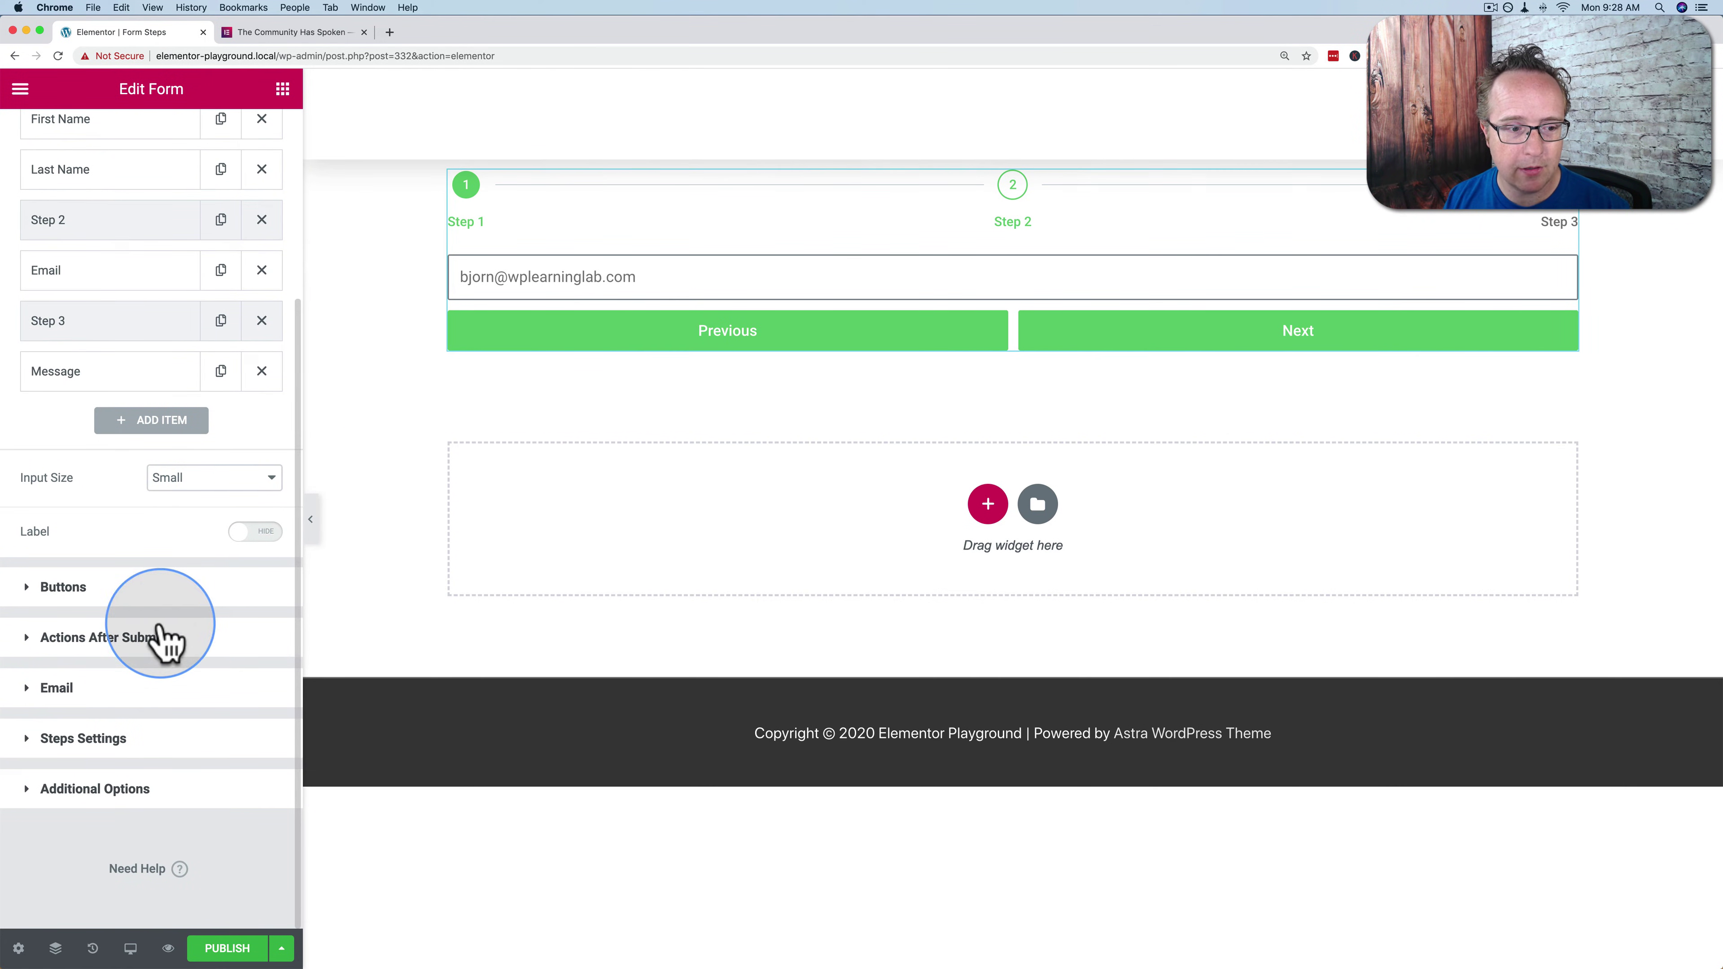
Try step indicator types None and Text, then set the type to Icon with Circle shape
{"action": "left_click", "coordinate": [103, 746]}
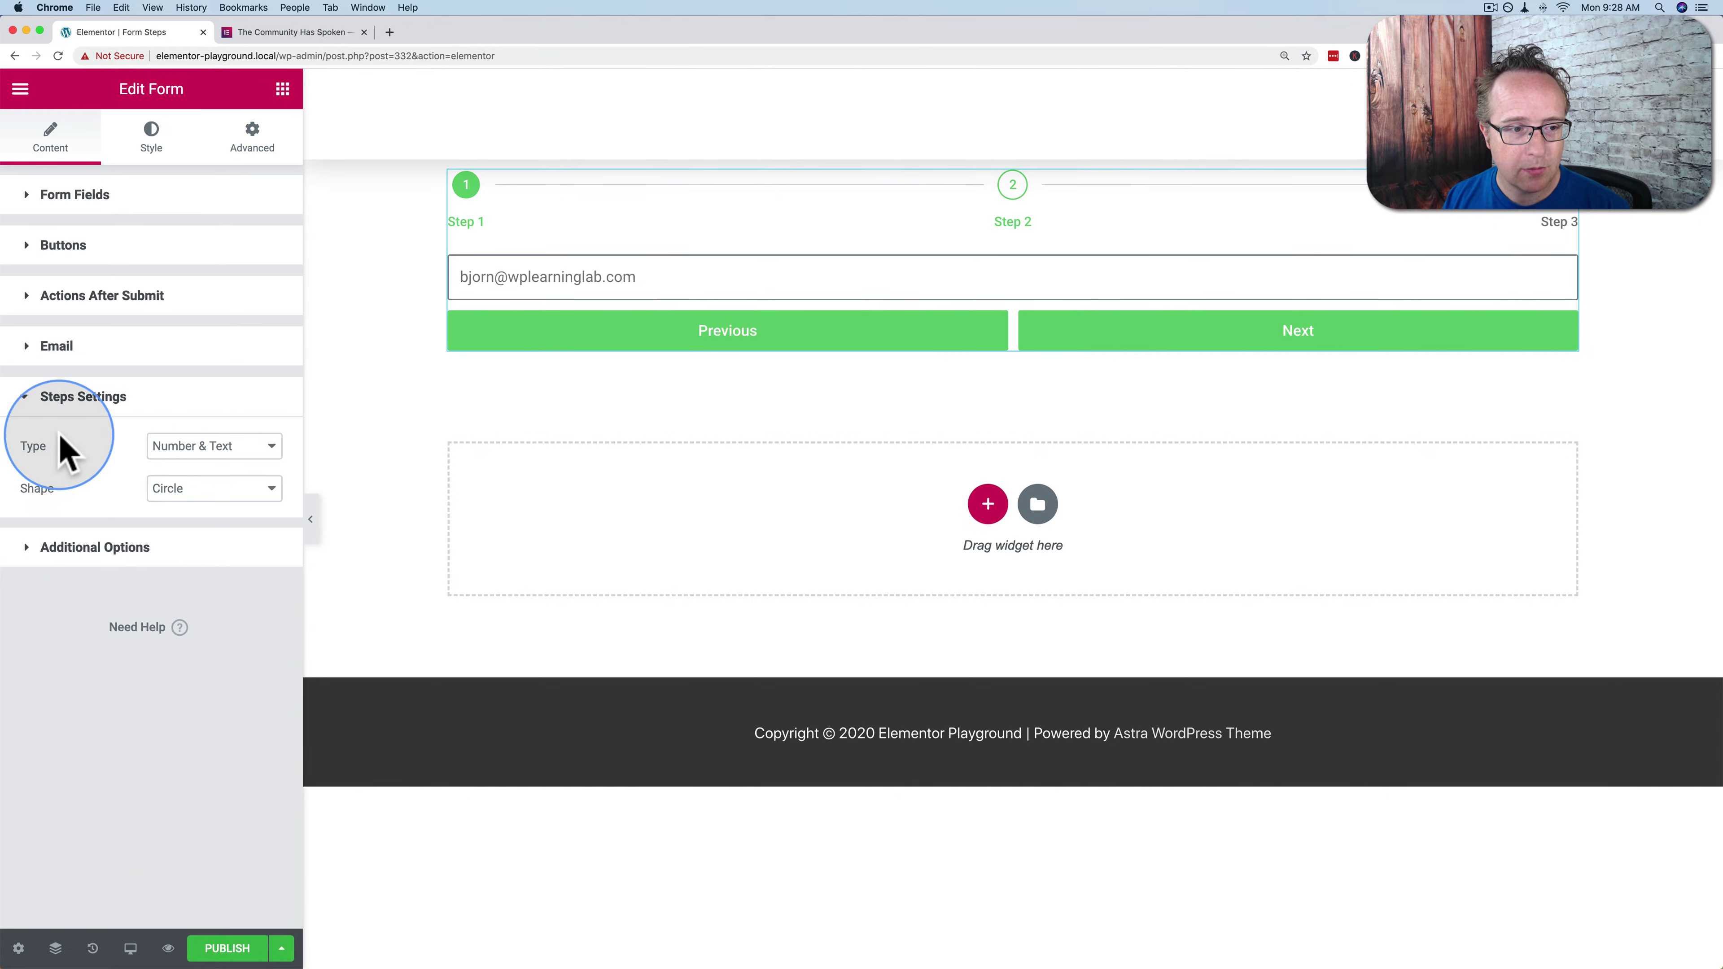
{"action": "left_click", "coordinate": [204, 448]}
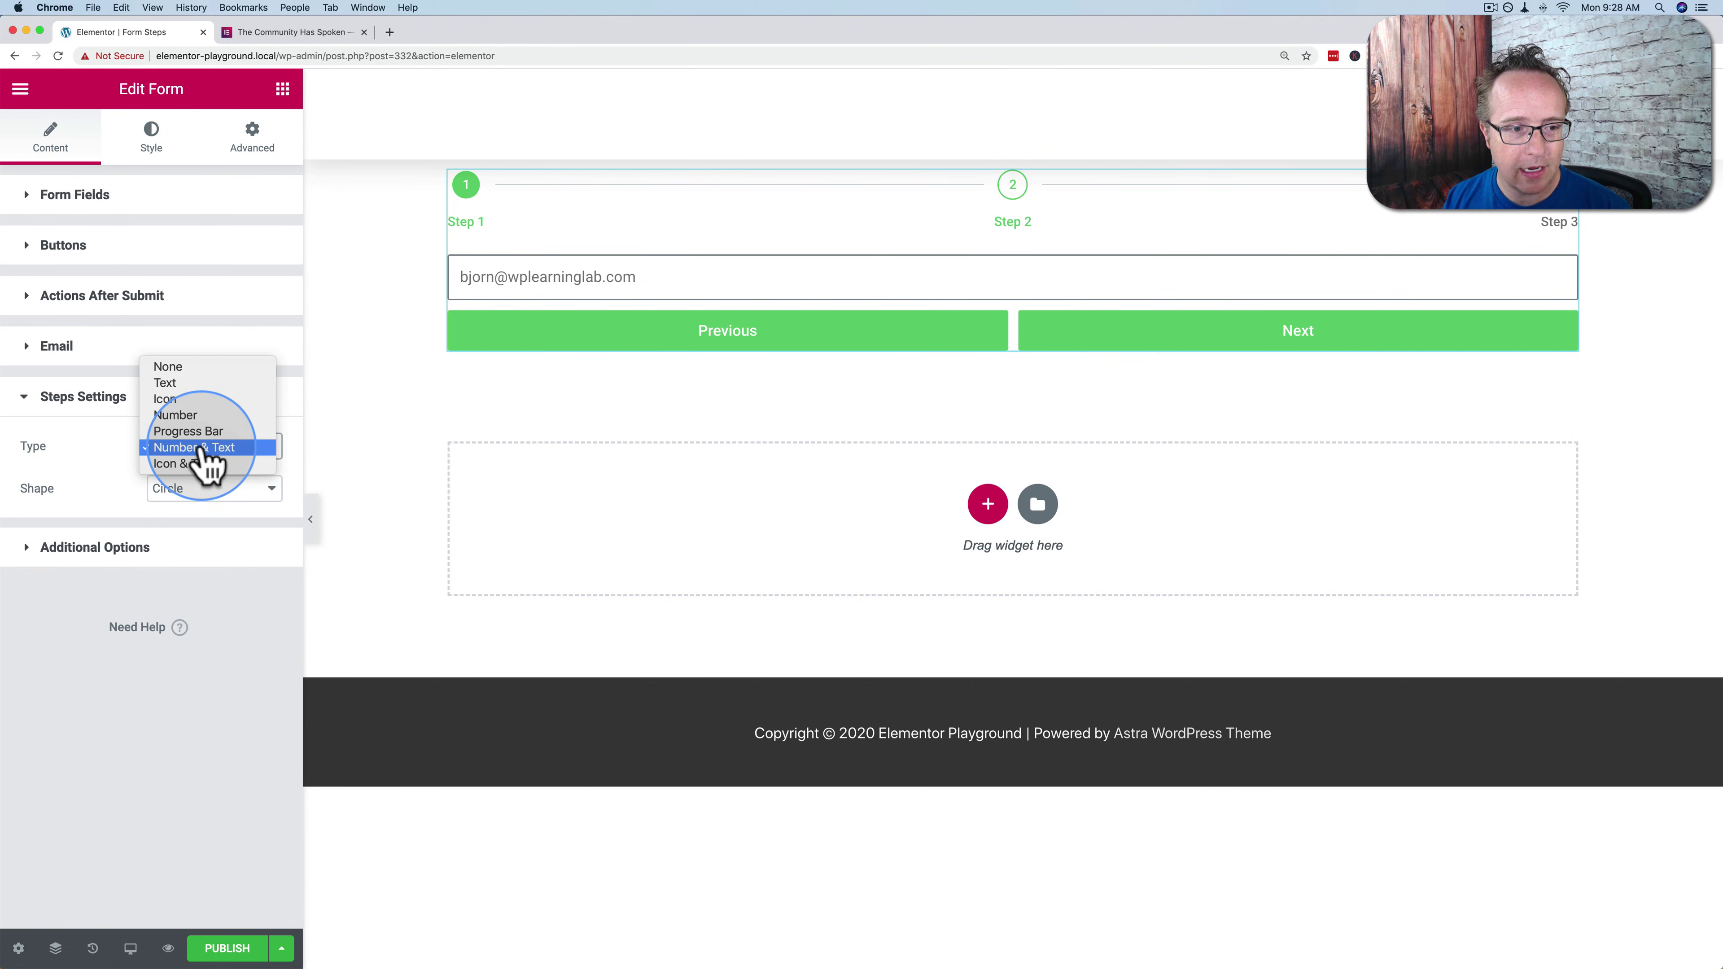
{"action": "left_click", "coordinate": [170, 368]}
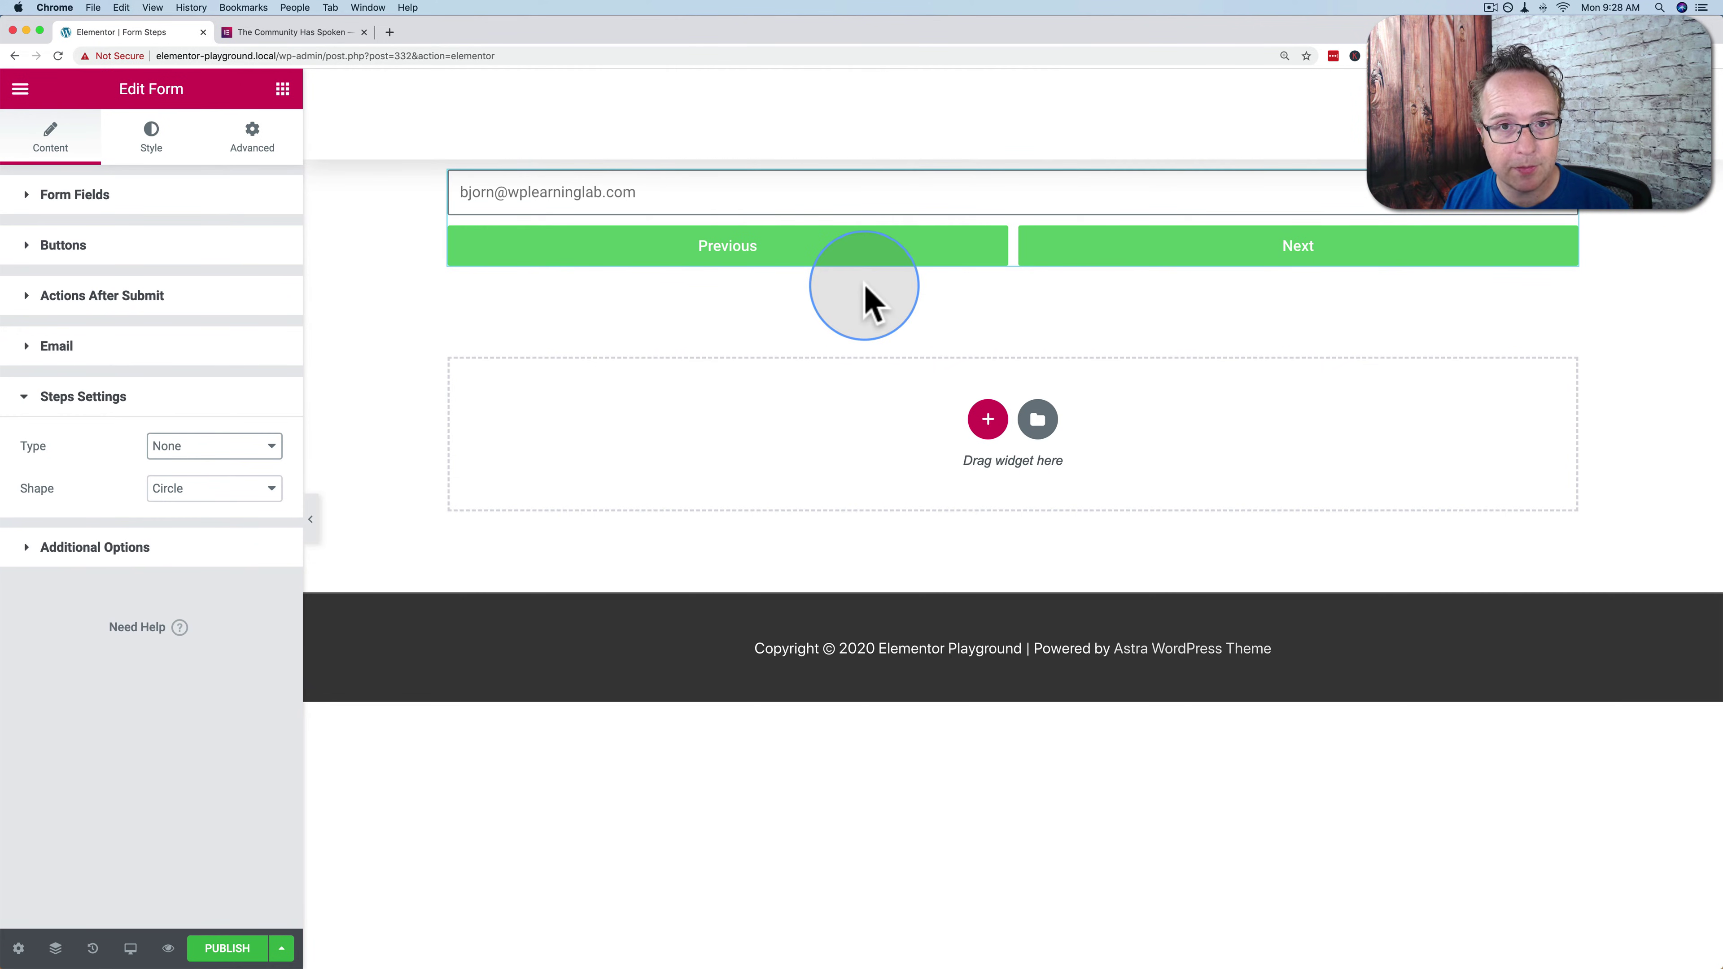
{"action": "left_click", "coordinate": [248, 447]}
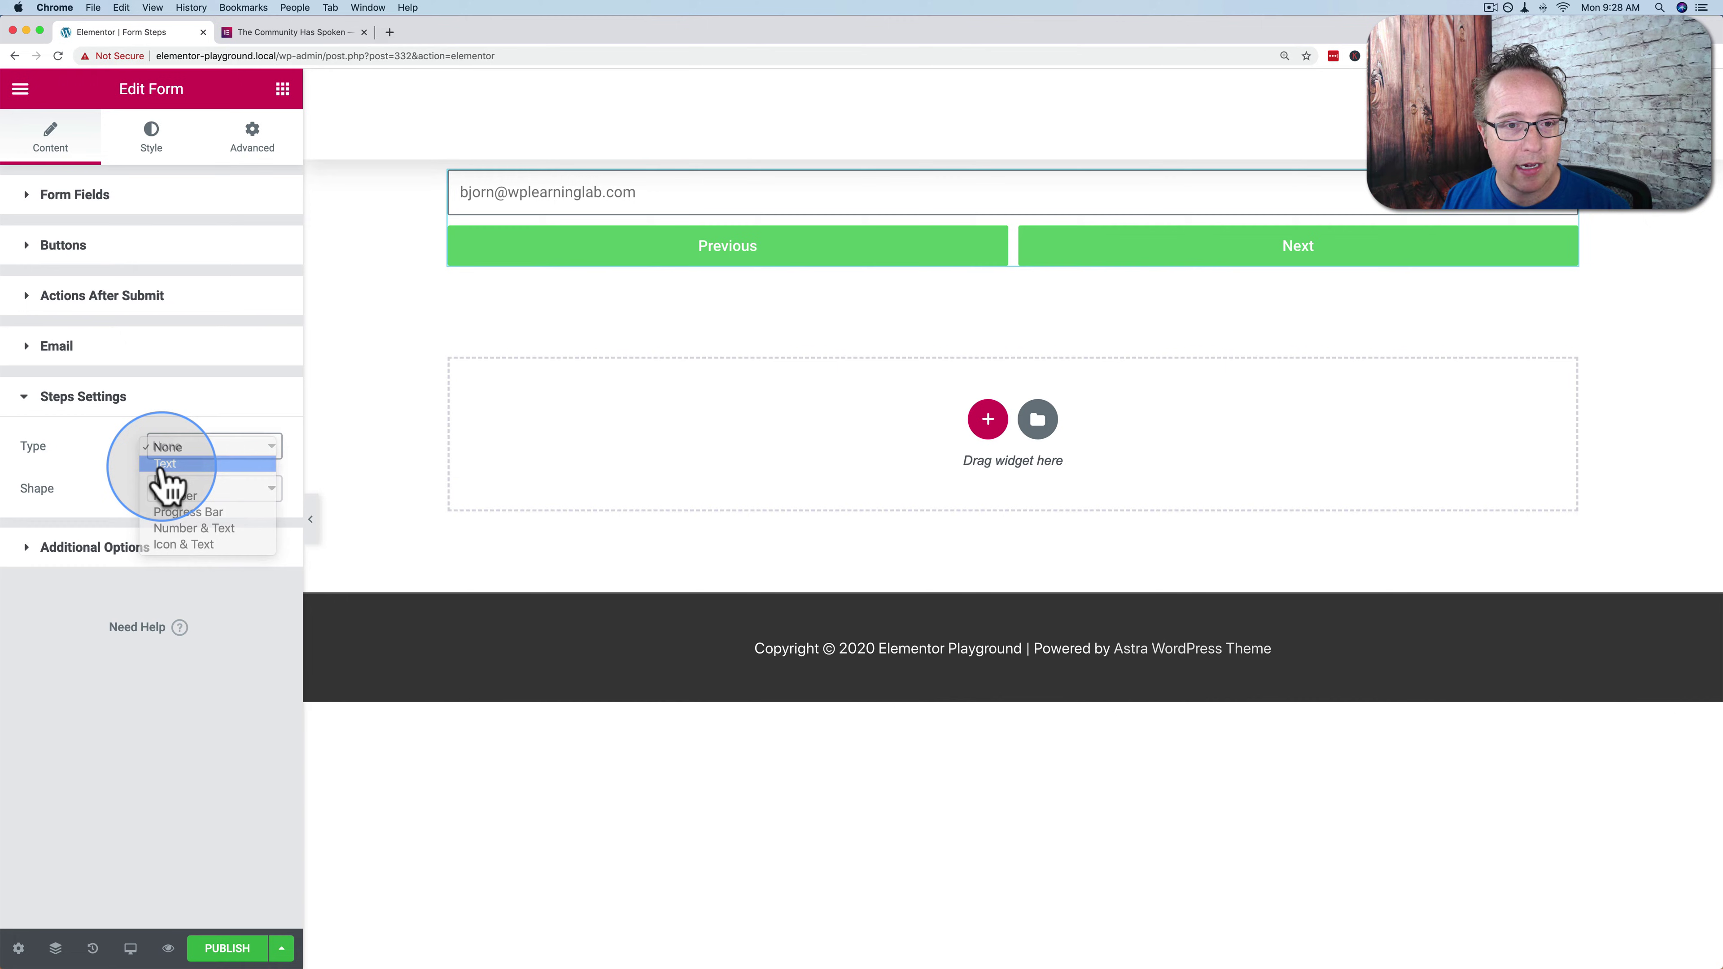
{"action": "left_click", "coordinate": [170, 464]}
{"action": "left_click", "coordinate": [230, 451]}
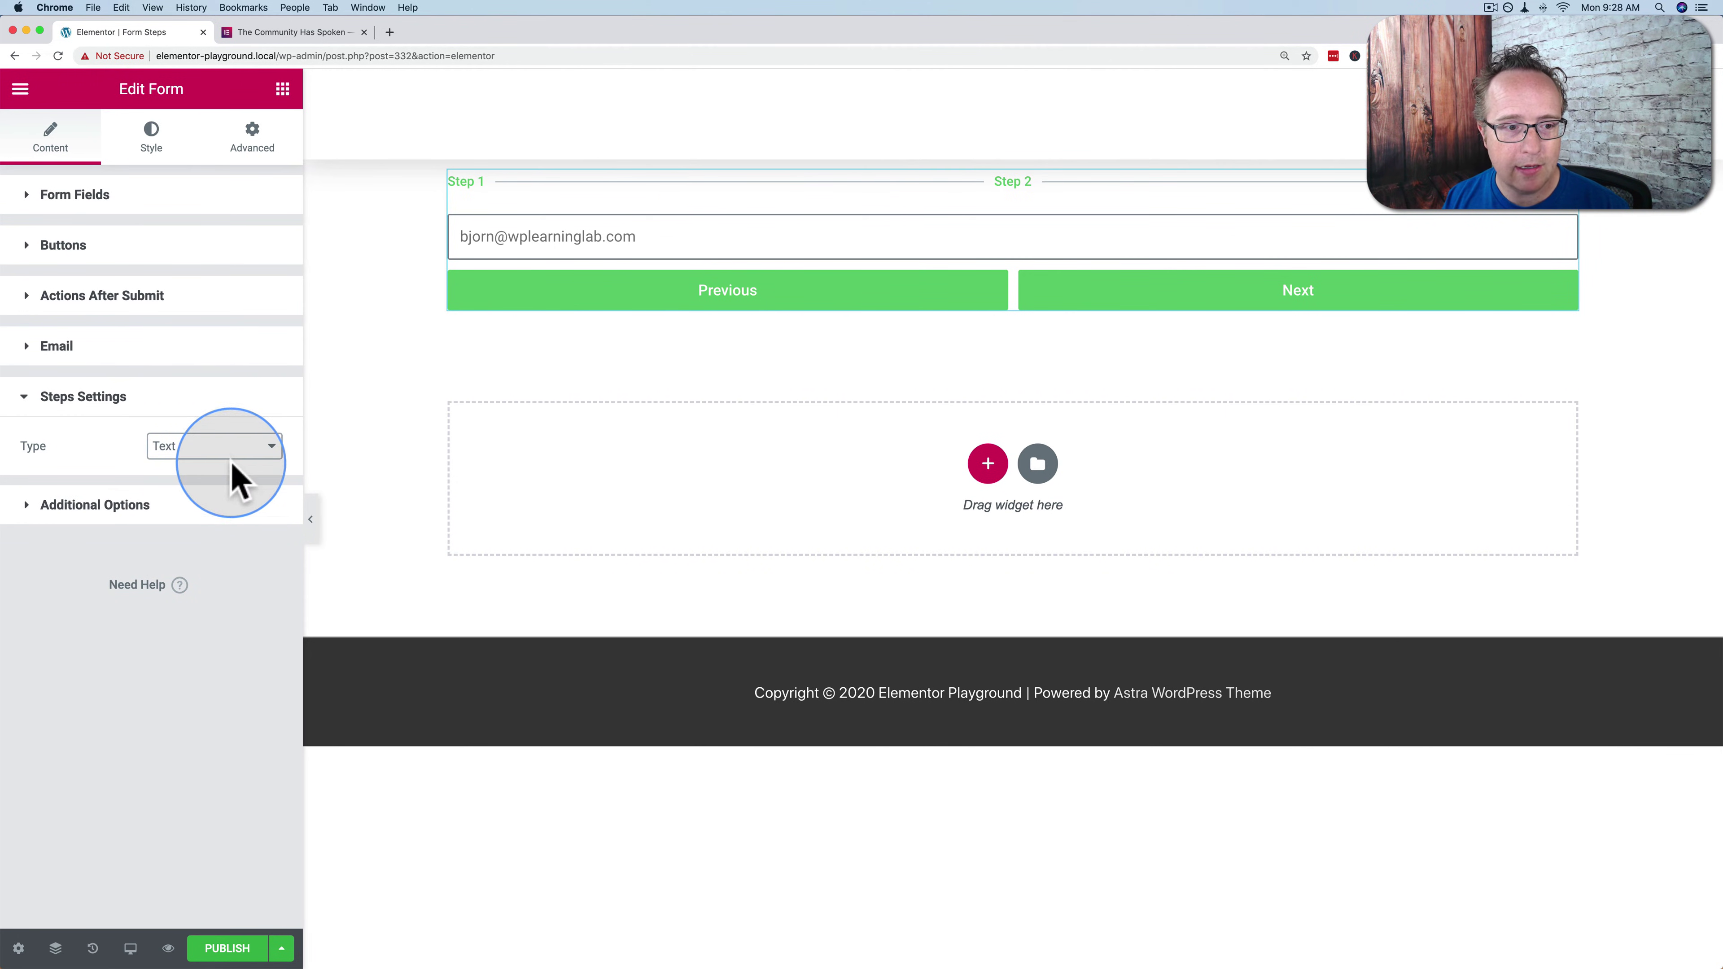
{"action": "left_click", "coordinate": [206, 467]}
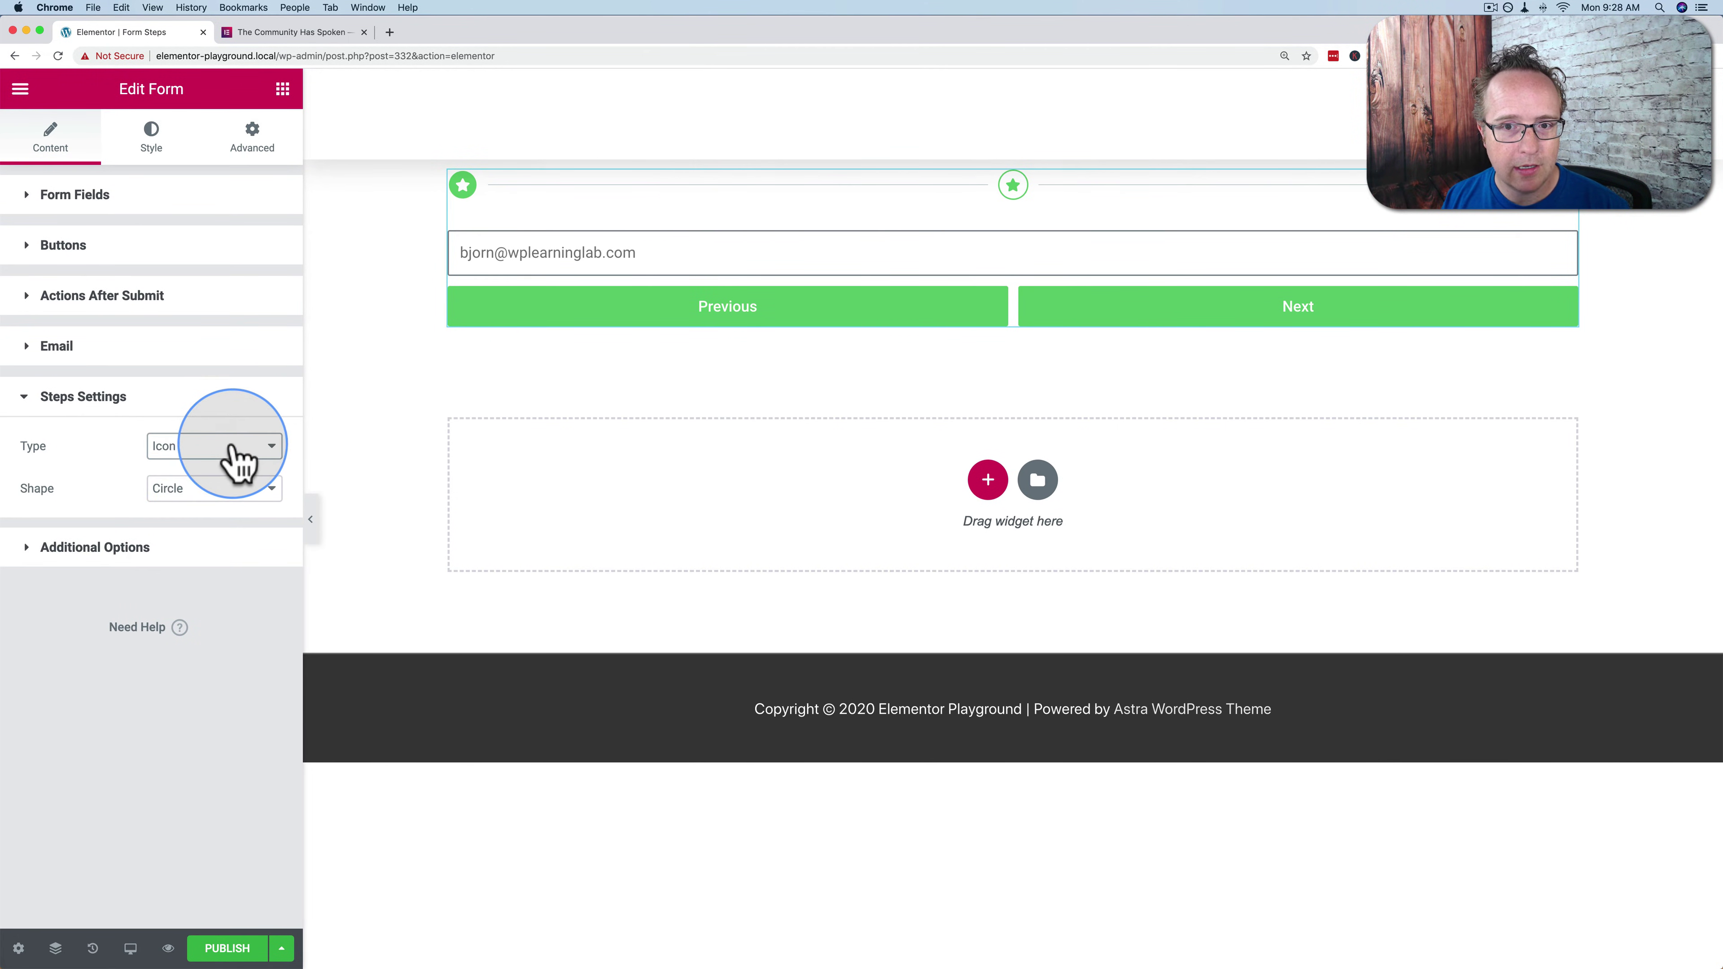
Give Step 1 a caret icon from the Icon Library and check it in the preview
{"action": "left_click", "coordinate": [78, 203]}
{"action": "left_click", "coordinate": [100, 318]}
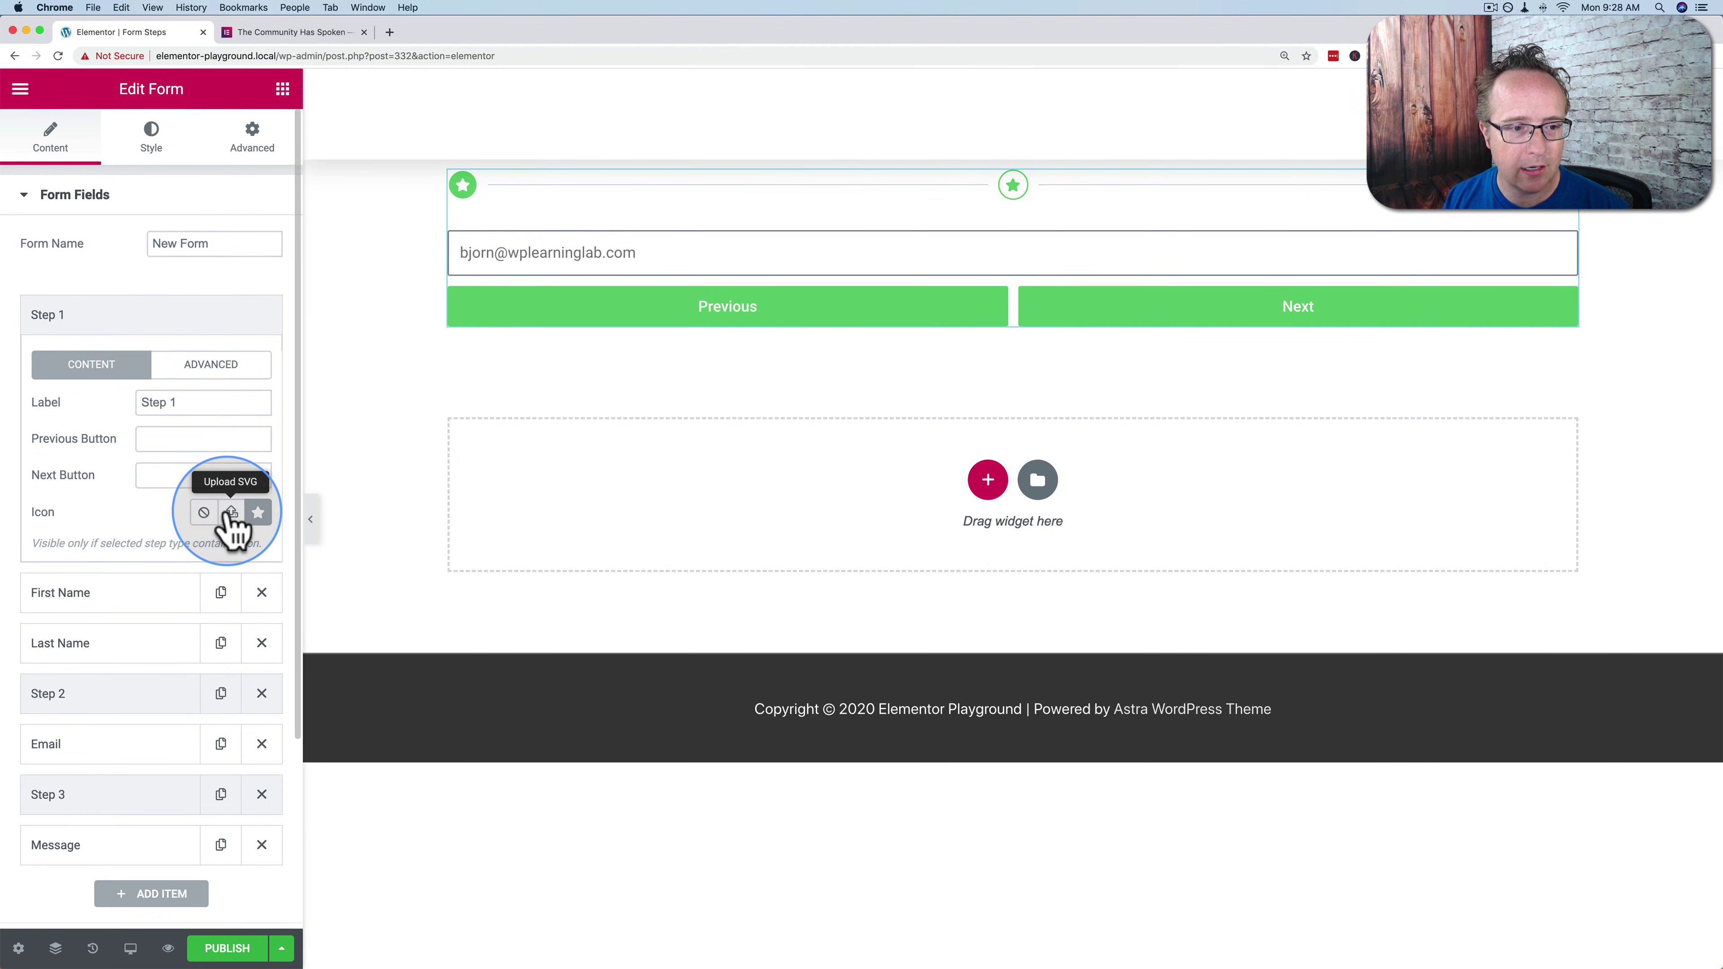
{"action": "left_click", "coordinate": [258, 513]}
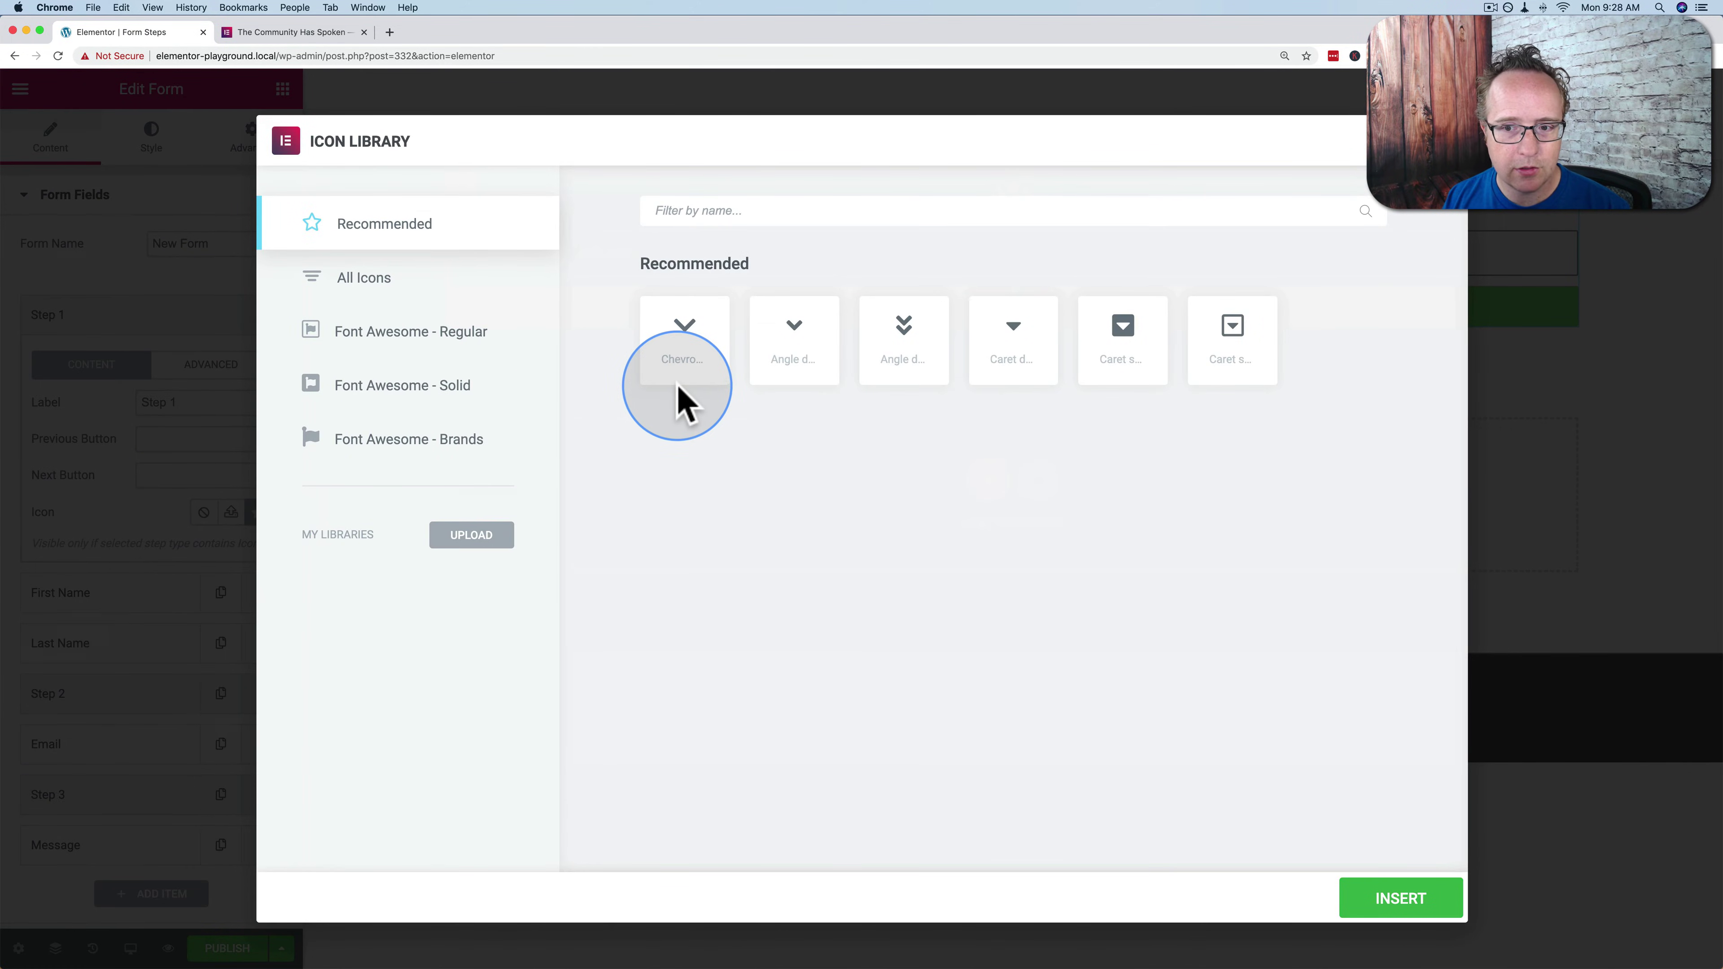
{"action": "left_click", "coordinate": [1390, 908]}
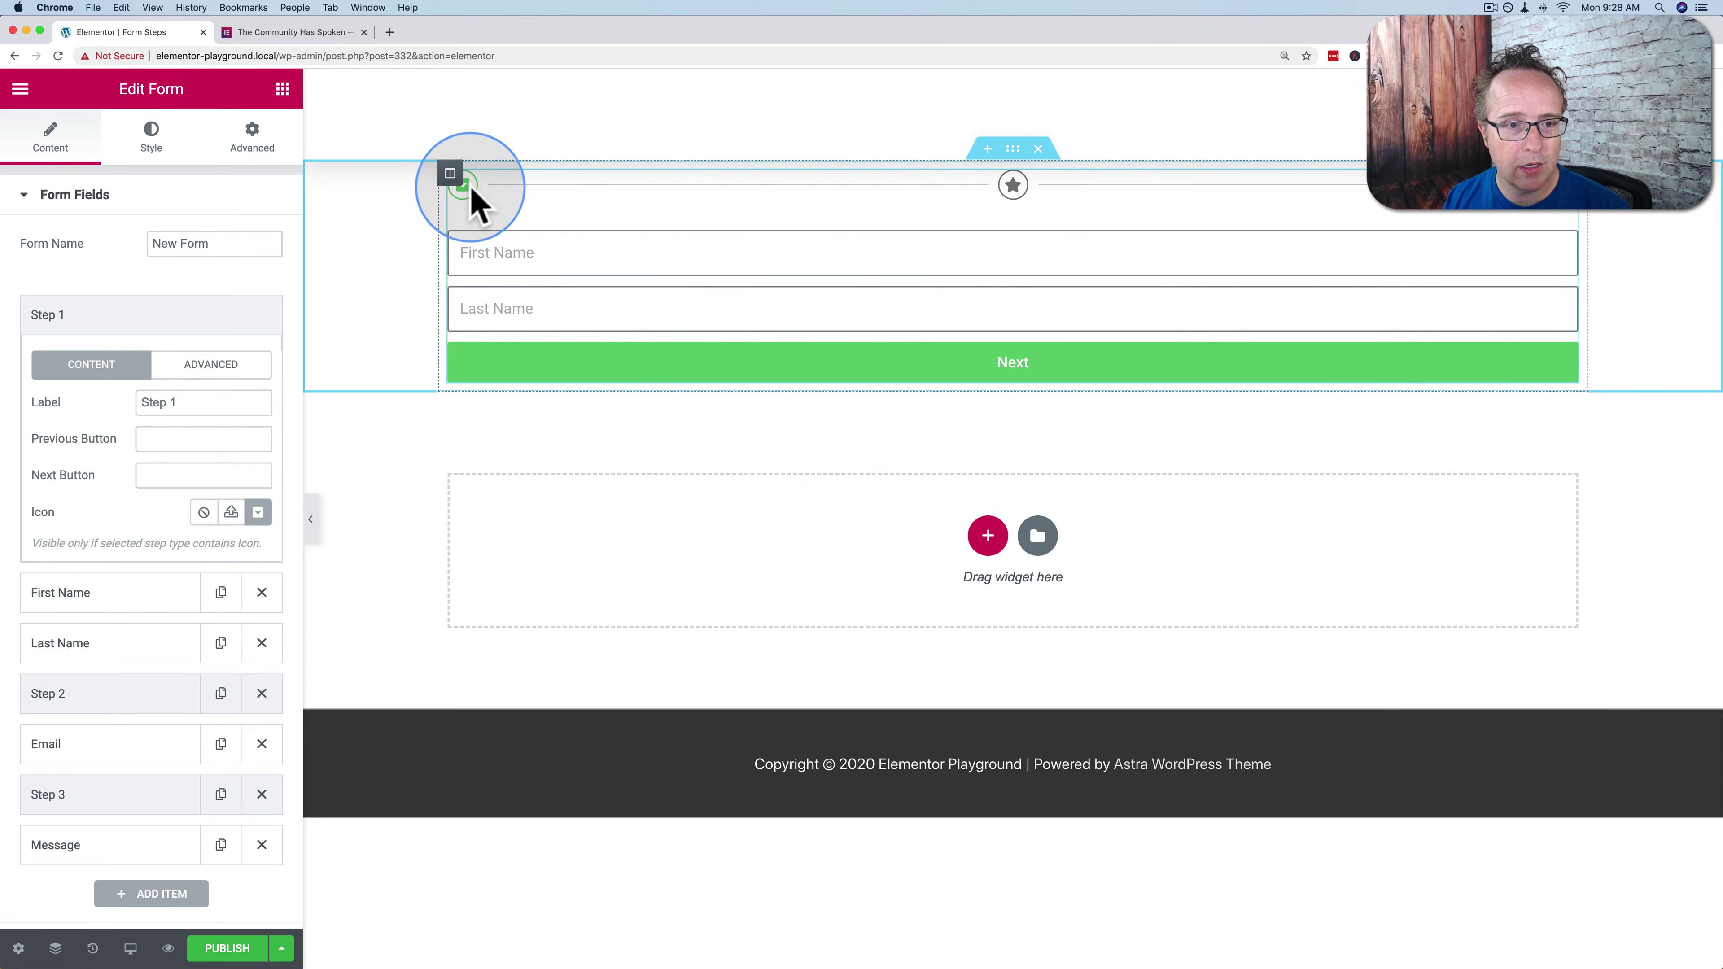
{"action": "left_click", "coordinate": [888, 369]}
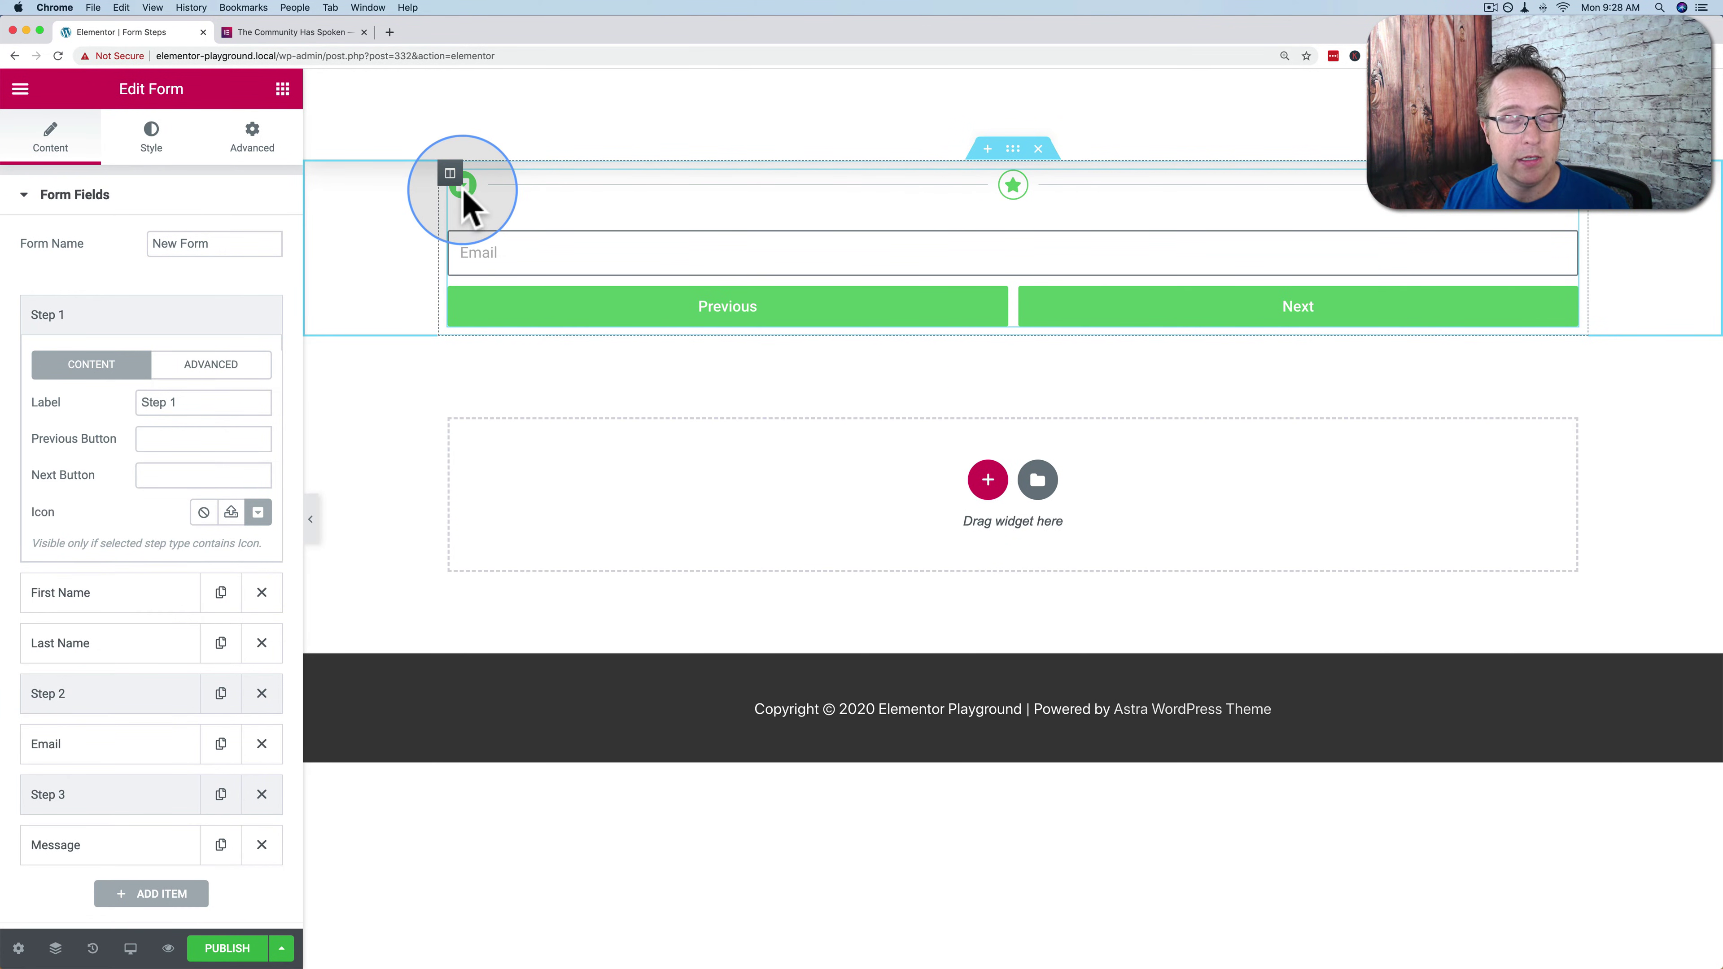
{"action": "left_click", "coordinate": [163, 314]}
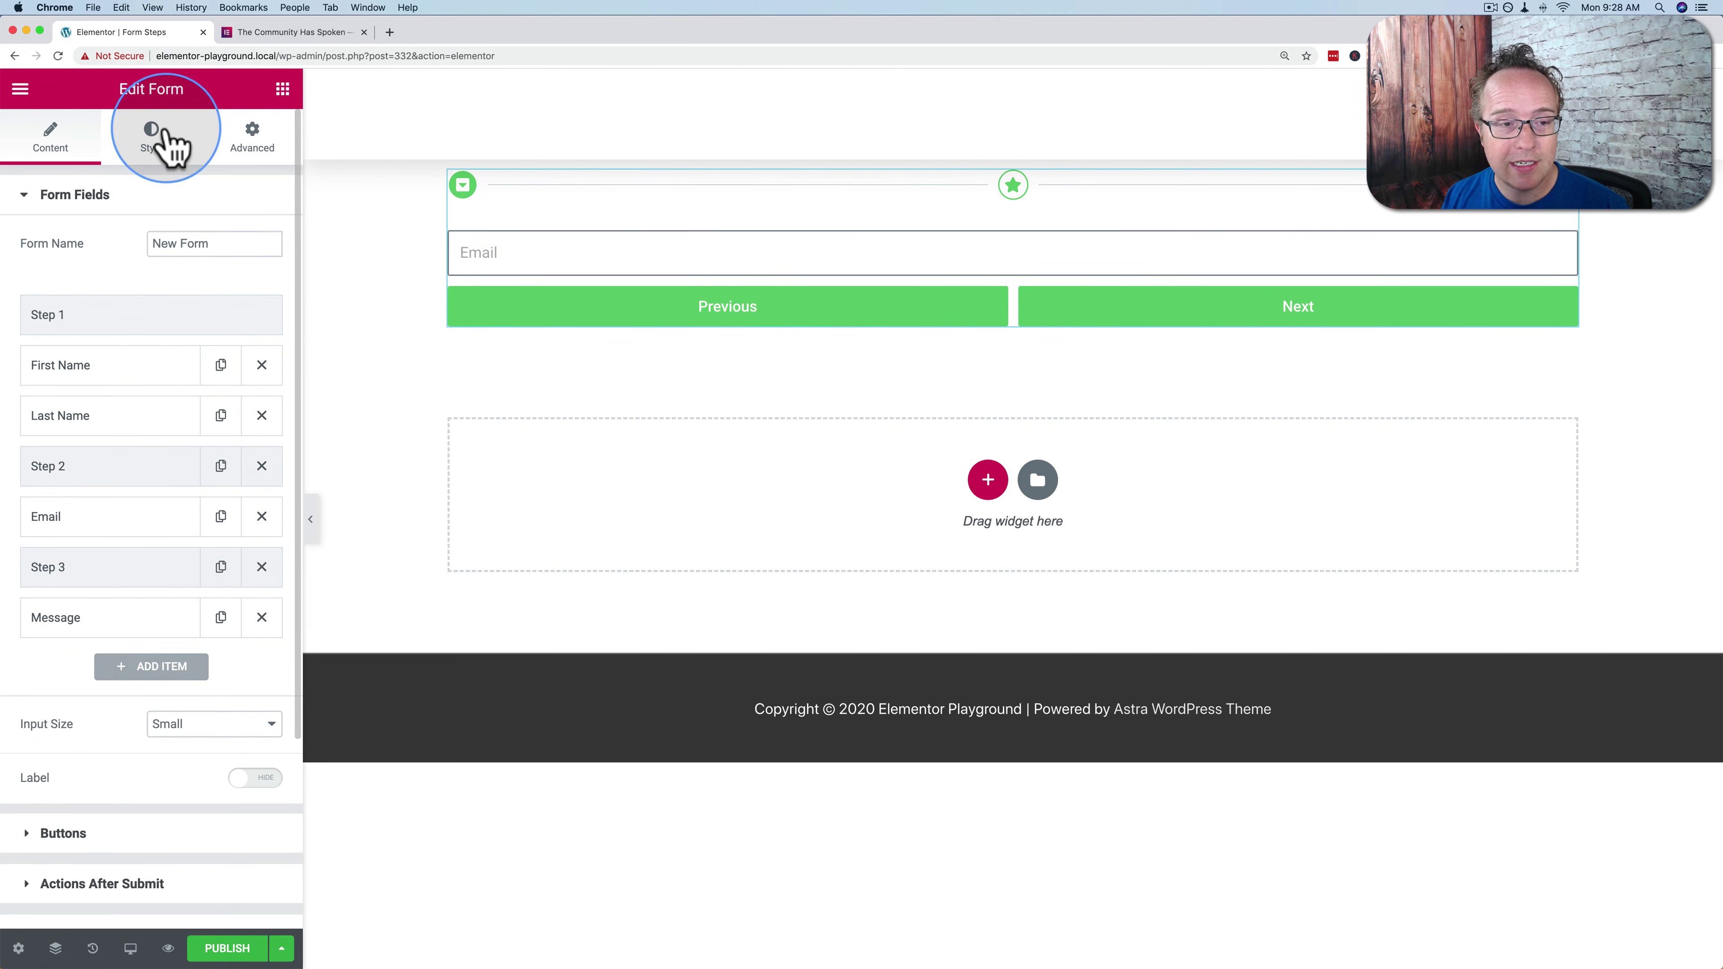
Try the step indicator types Number, Progress Bar and Number & Text
{"action": "left_click", "coordinate": [102, 195]}
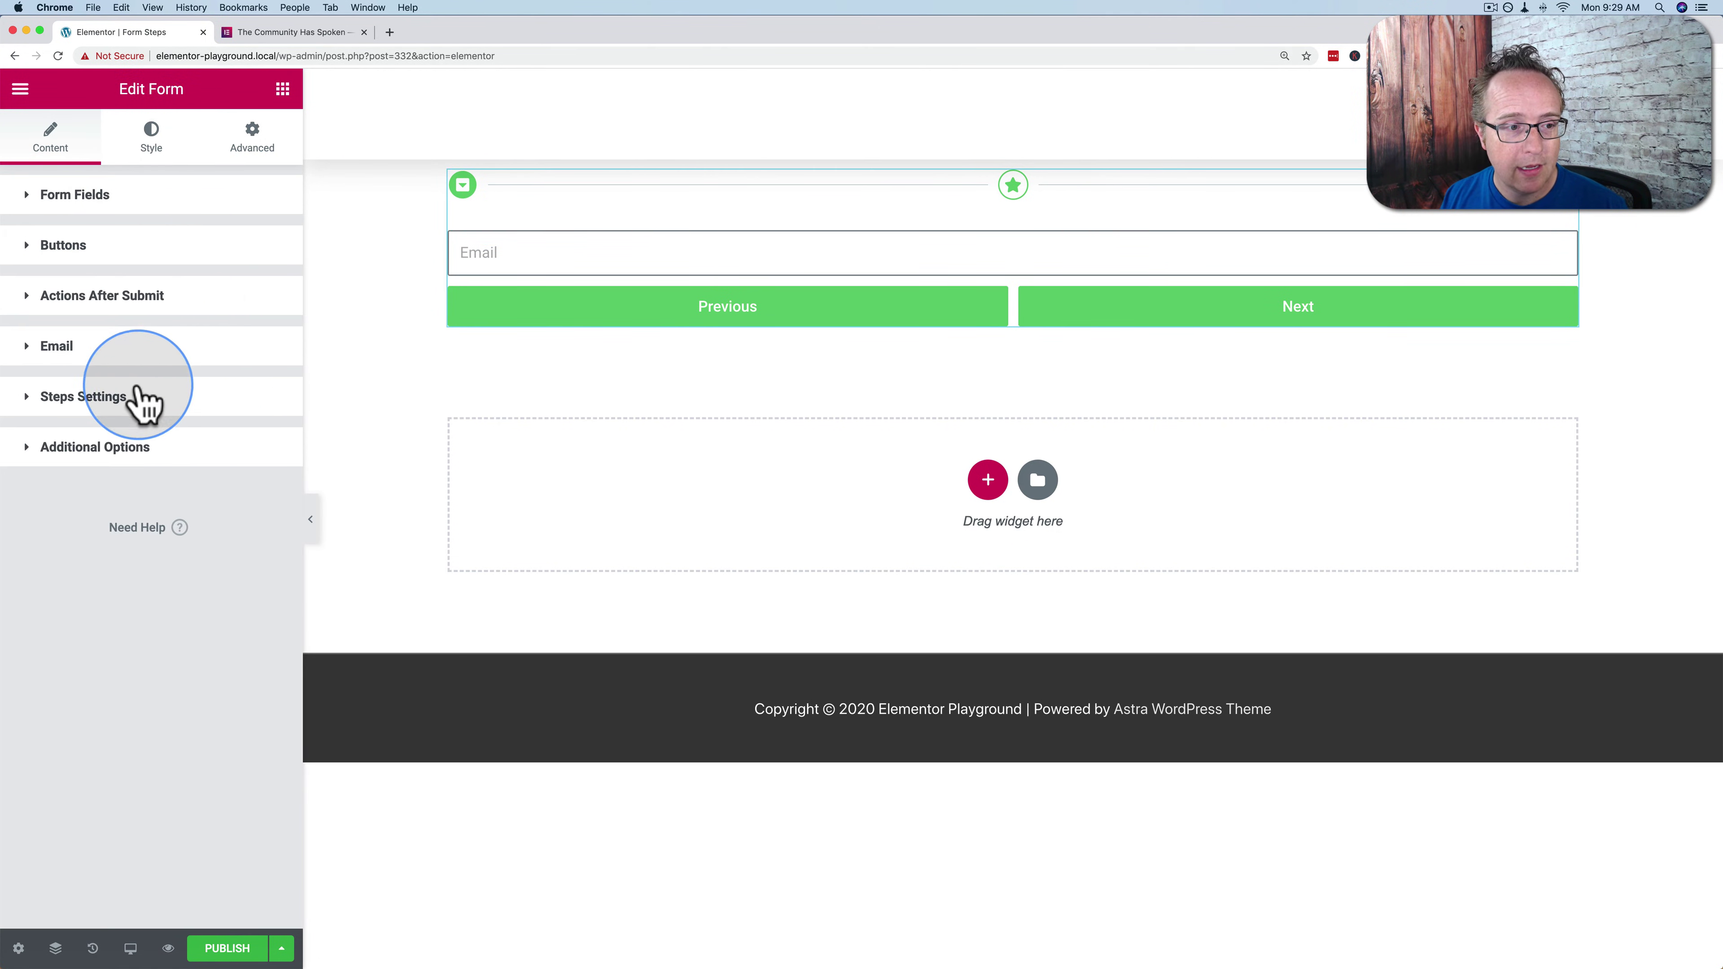
{"action": "left_click", "coordinate": [122, 398]}
{"action": "left_click", "coordinate": [173, 449]}
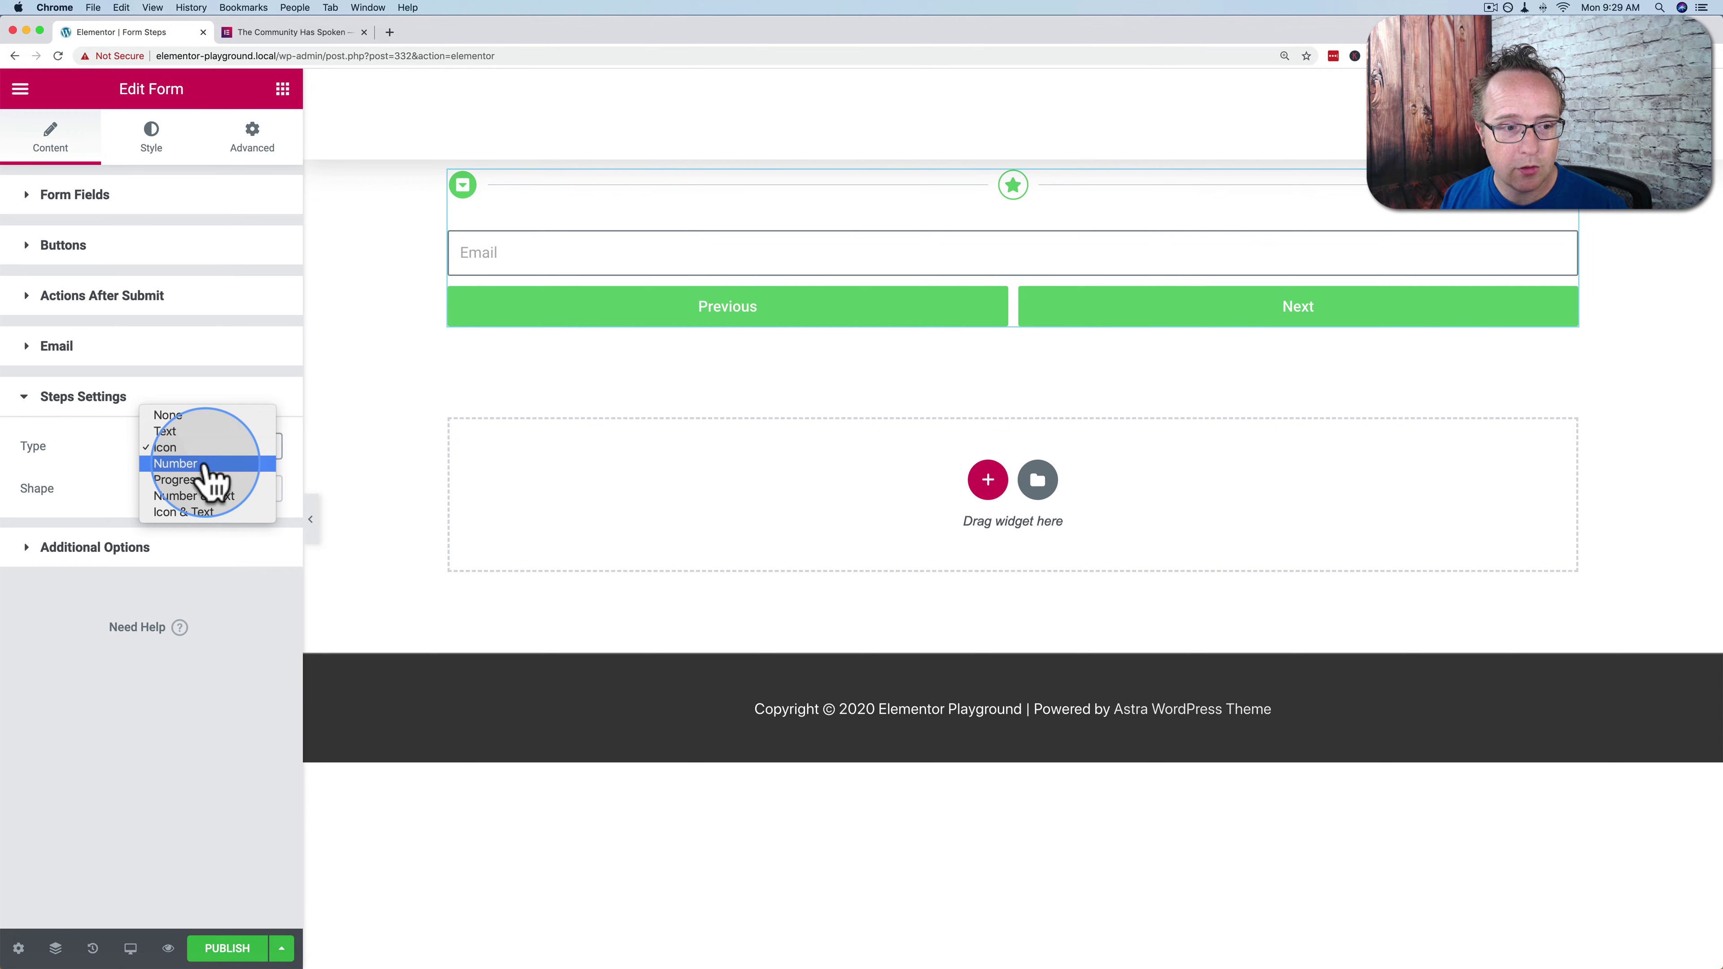
{"action": "left_click", "coordinate": [204, 465]}
{"action": "left_click", "coordinate": [215, 465]}
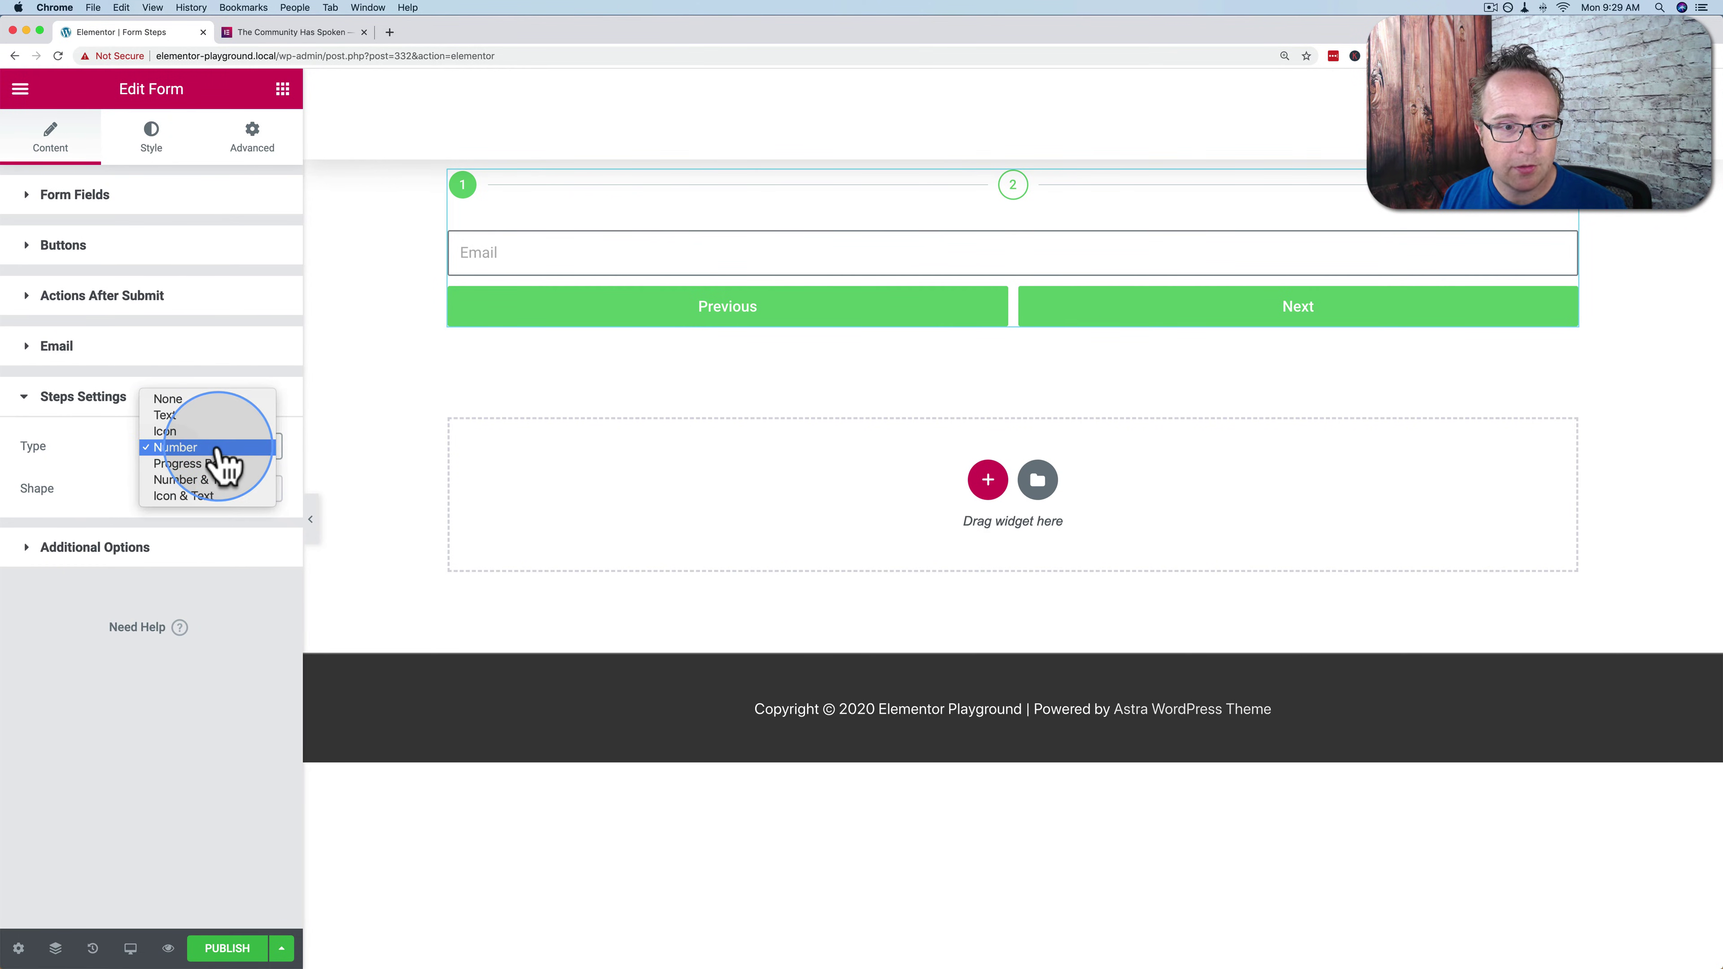
{"action": "left_click", "coordinate": [219, 482]}
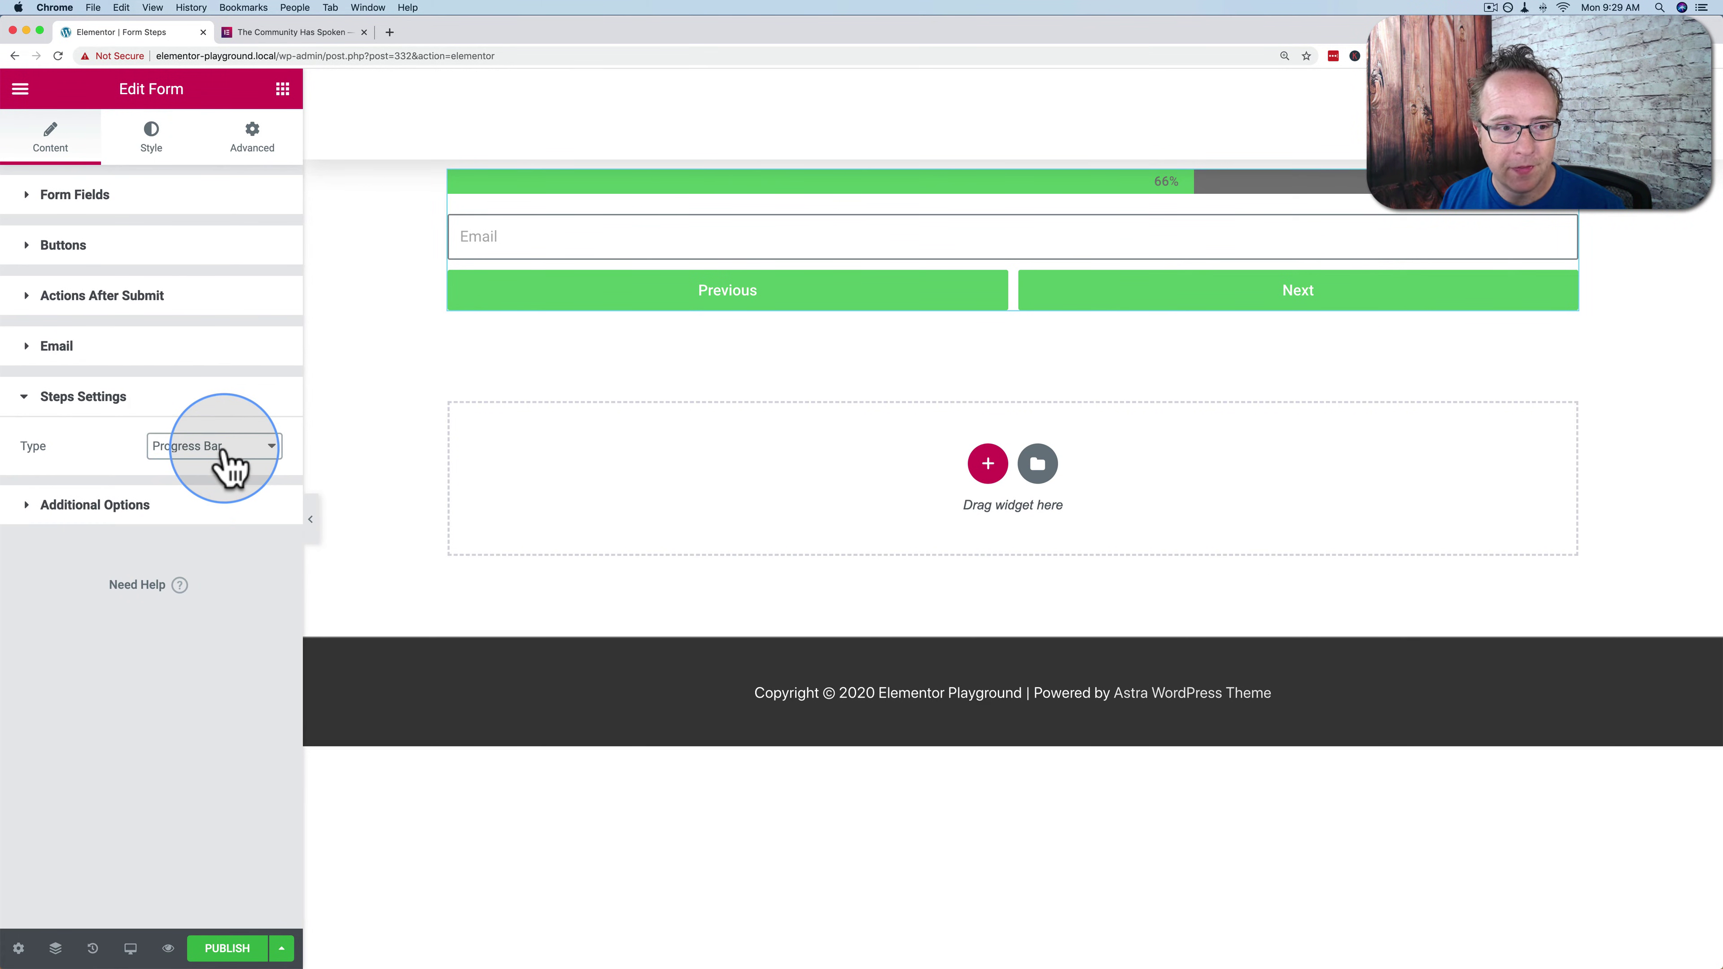
{"action": "left_click", "coordinate": [226, 454]}
{"action": "left_click", "coordinate": [218, 463]}
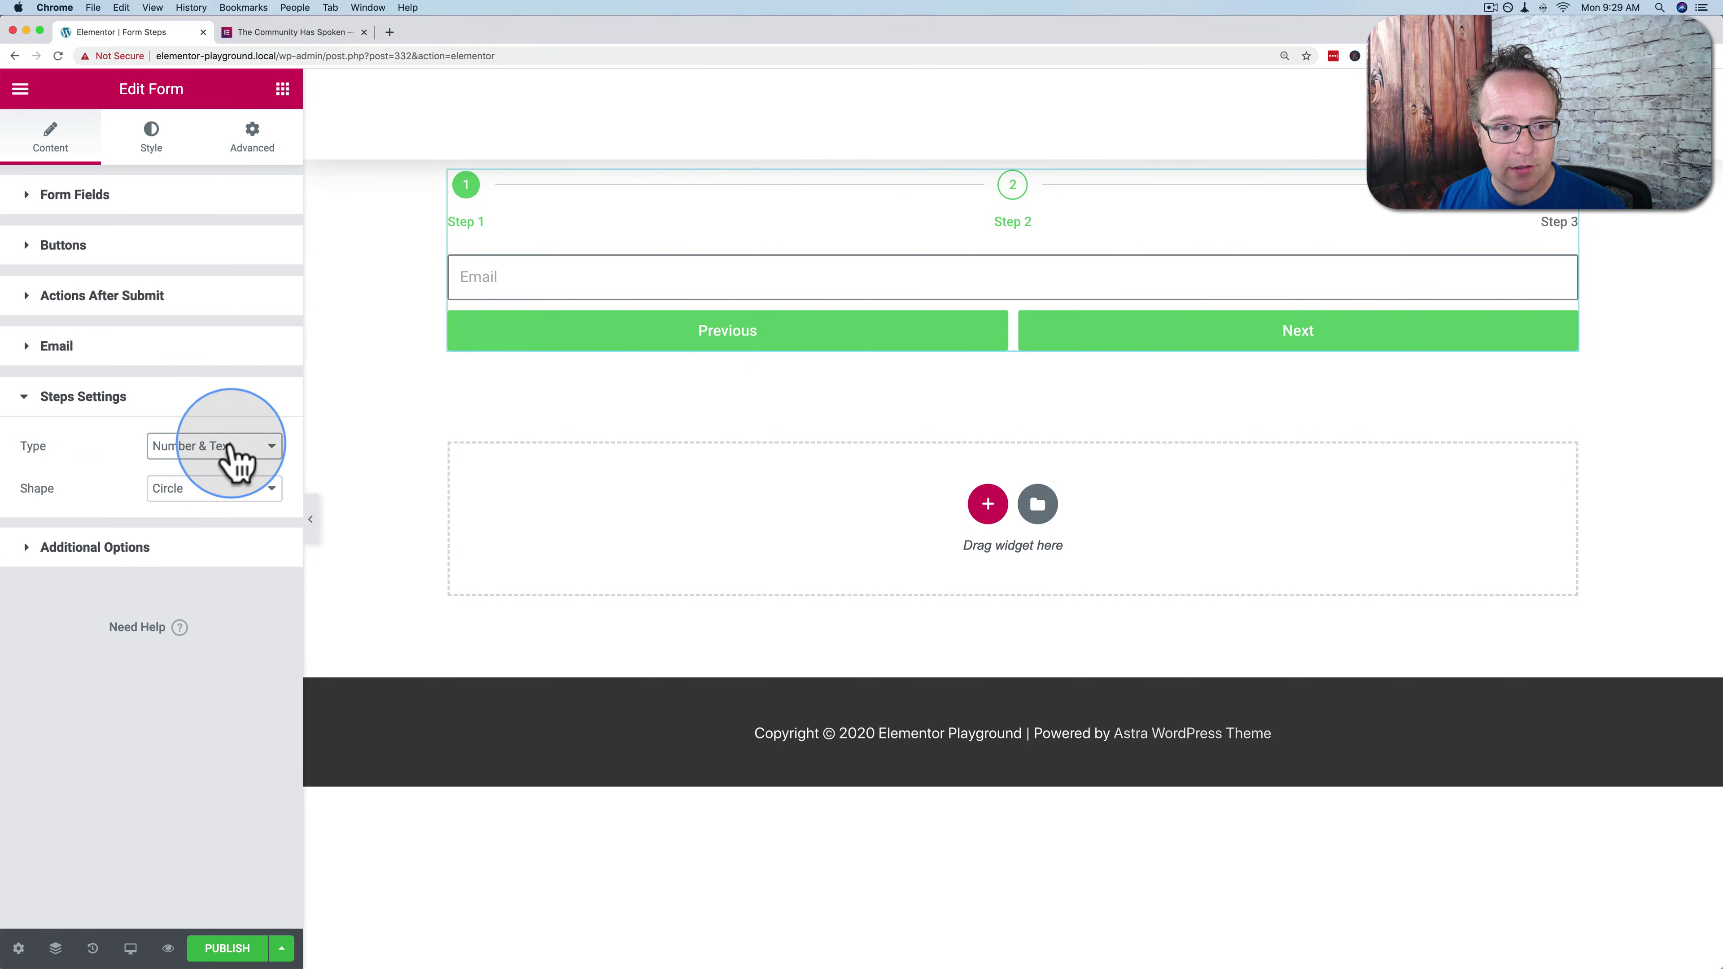
Compare Icon & Text against Number & Text and settle on Icon & Text
{"action": "left_click", "coordinate": [228, 445]}
{"action": "left_click", "coordinate": [221, 469]}
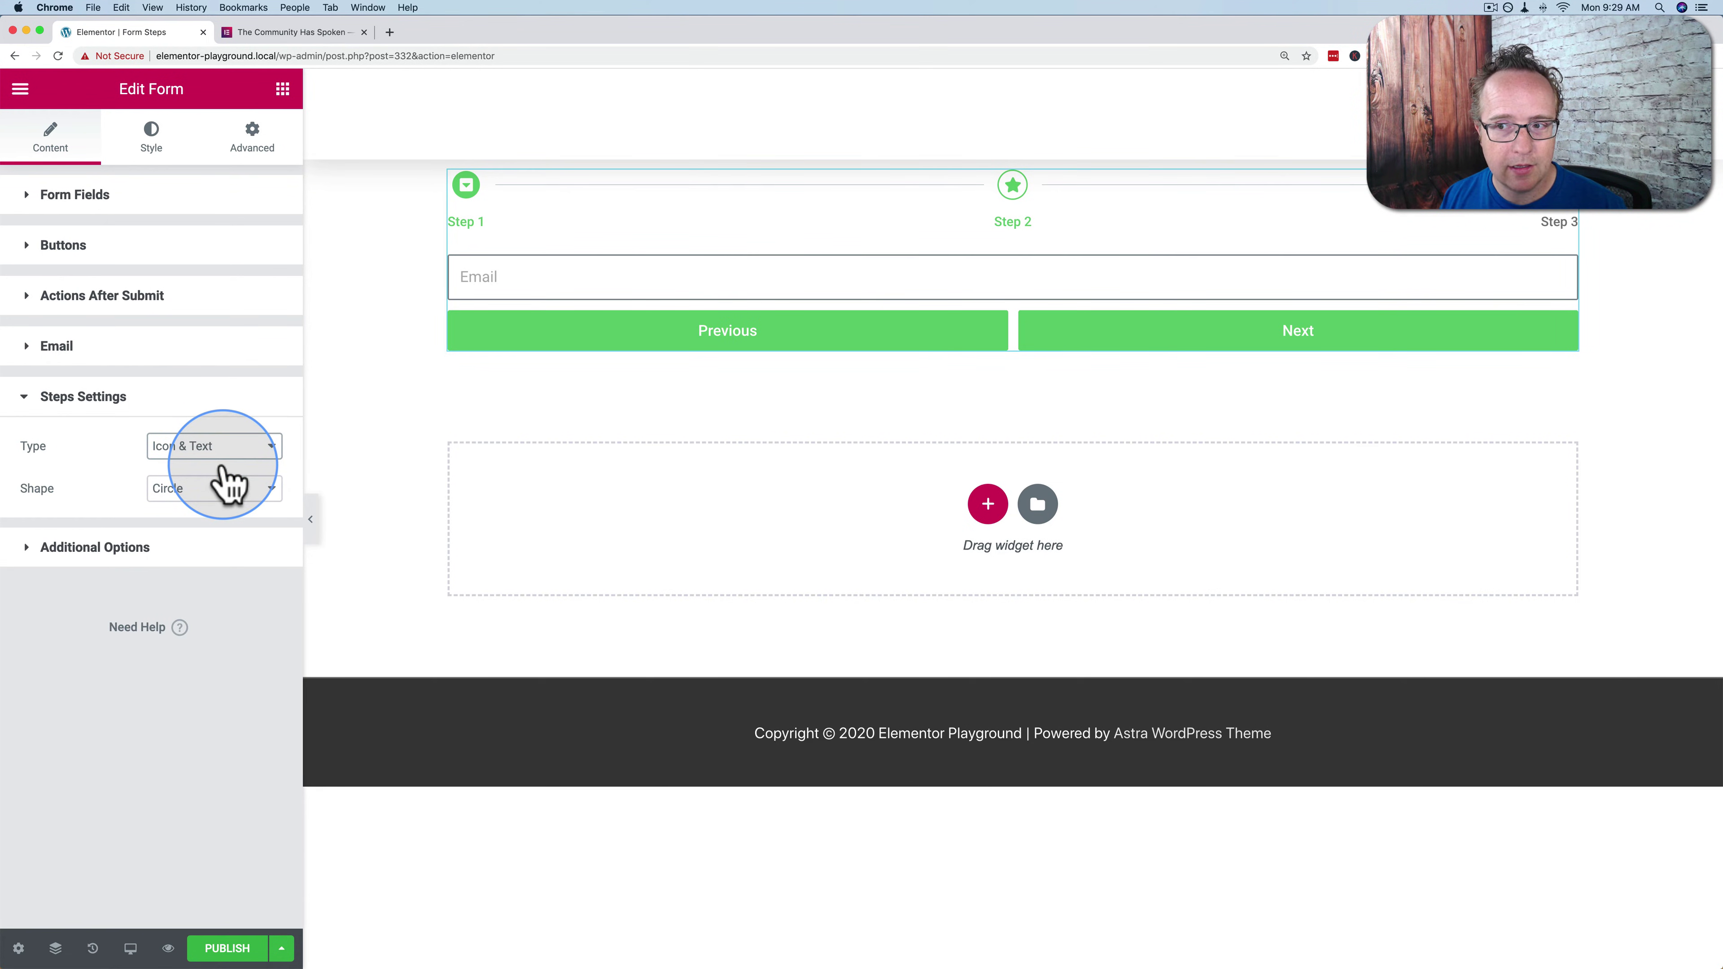
{"action": "left_click", "coordinate": [208, 449]}
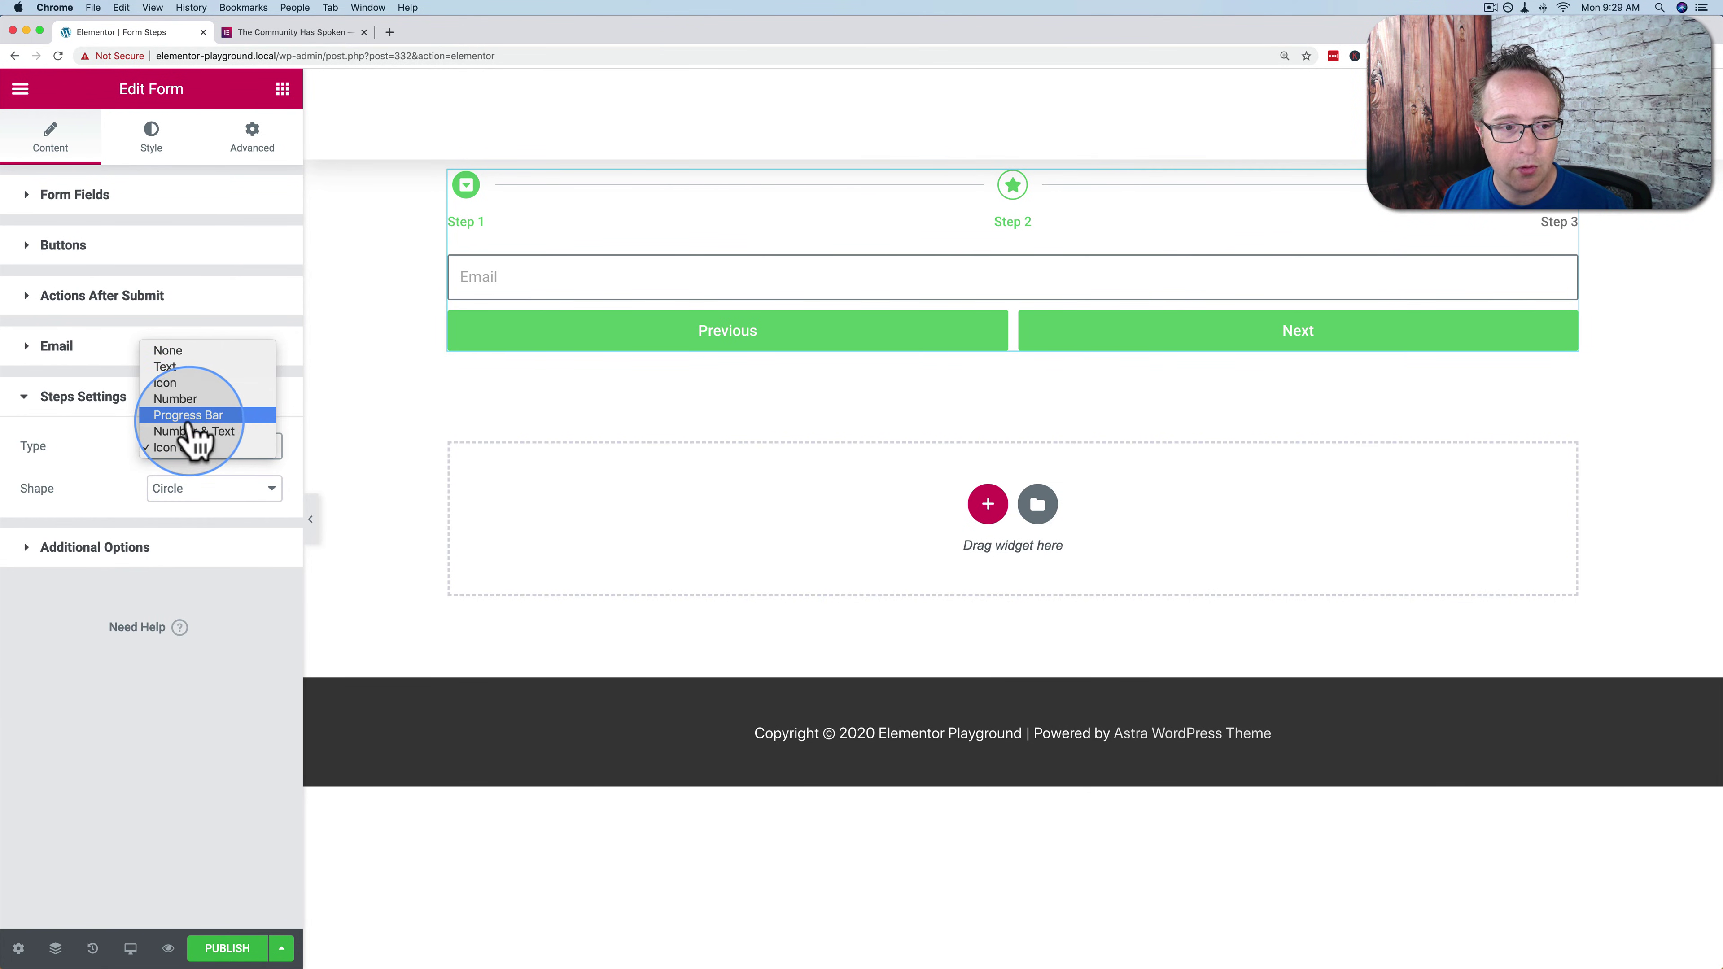
{"action": "left_click", "coordinate": [194, 431]}
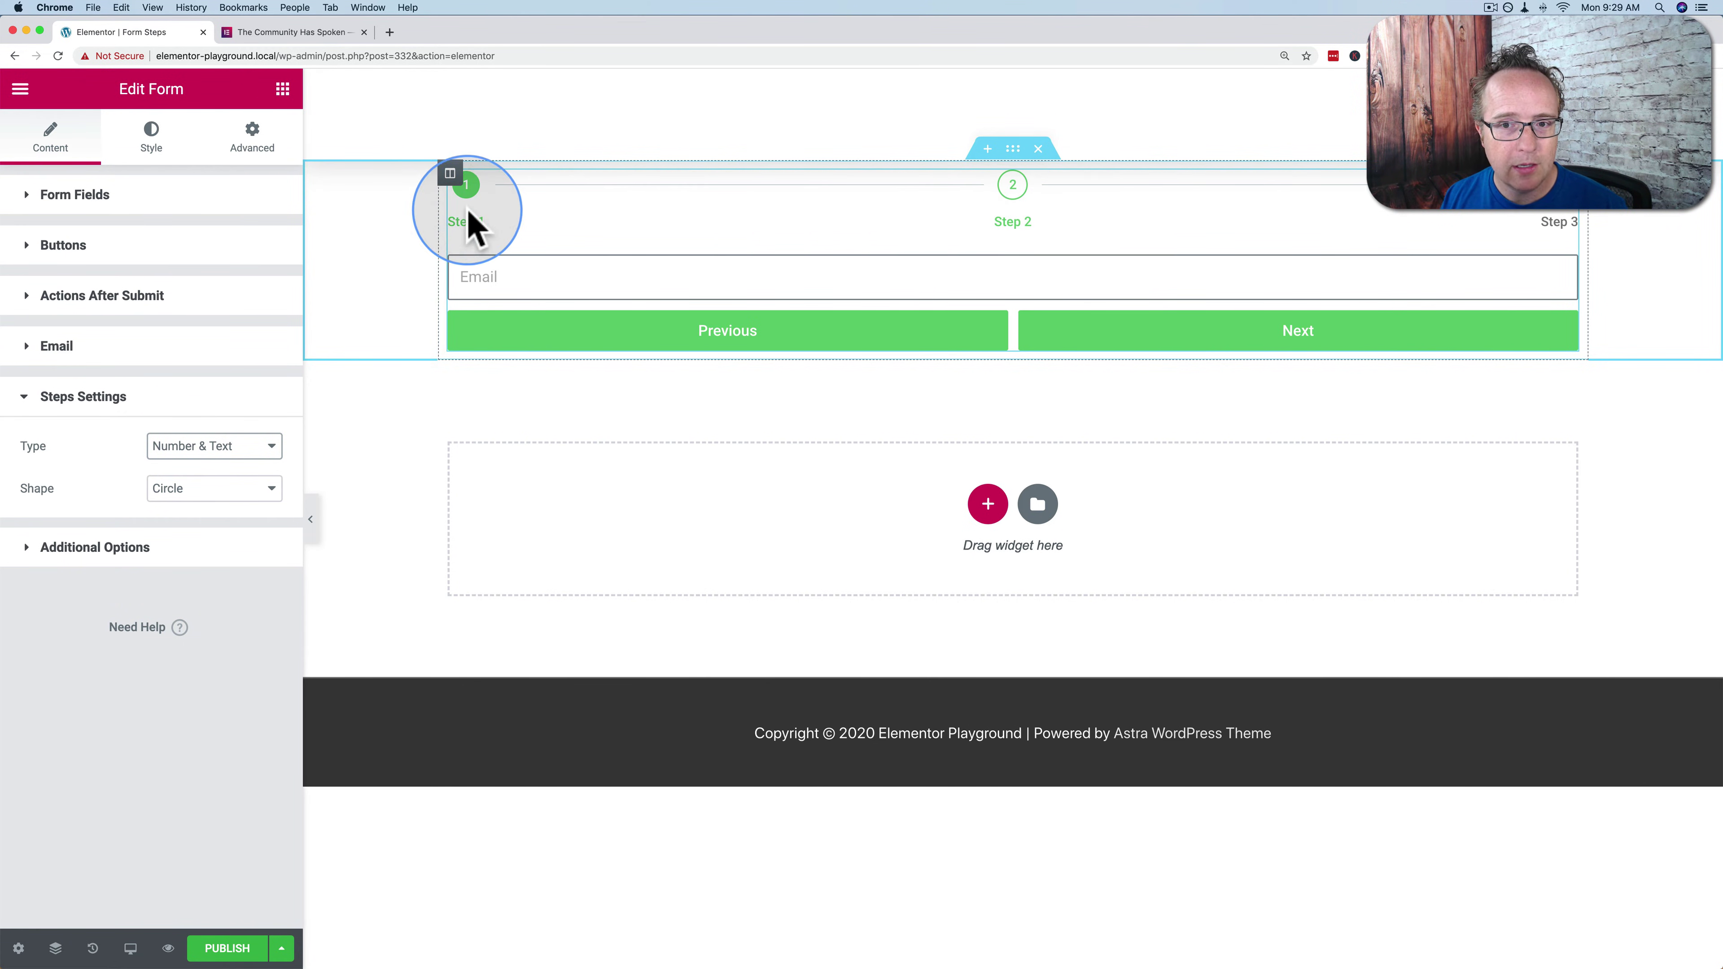
{"action": "left_click", "coordinate": [216, 446]}
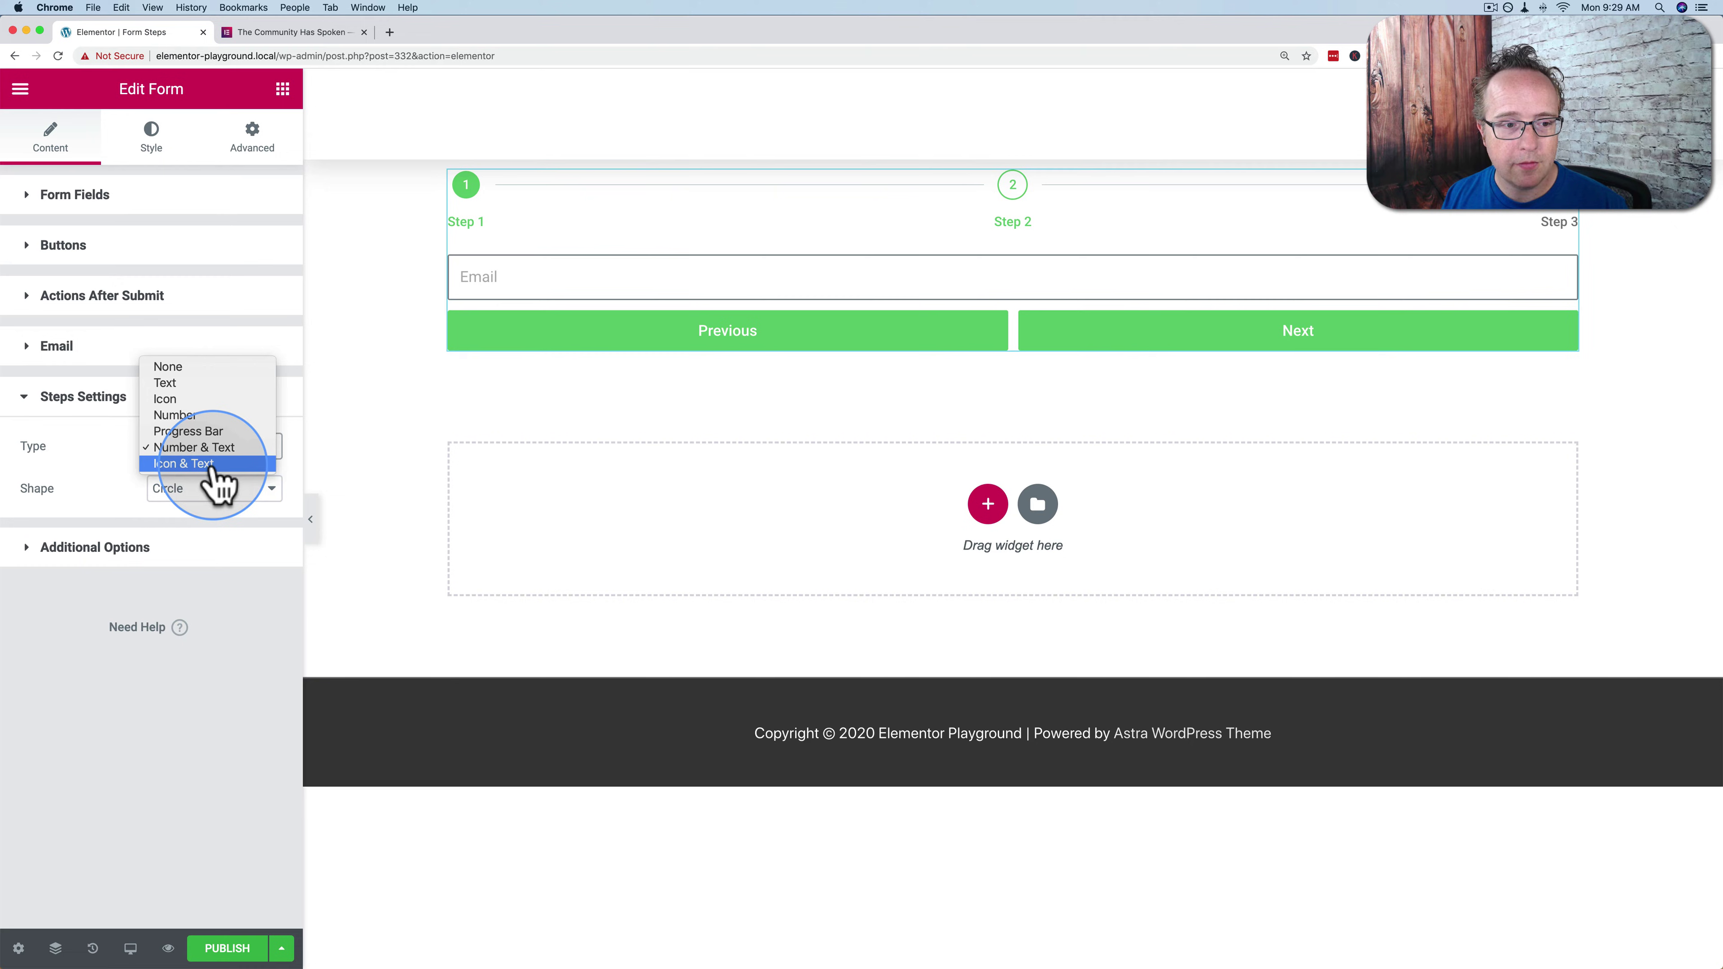
{"action": "left_click", "coordinate": [212, 465]}
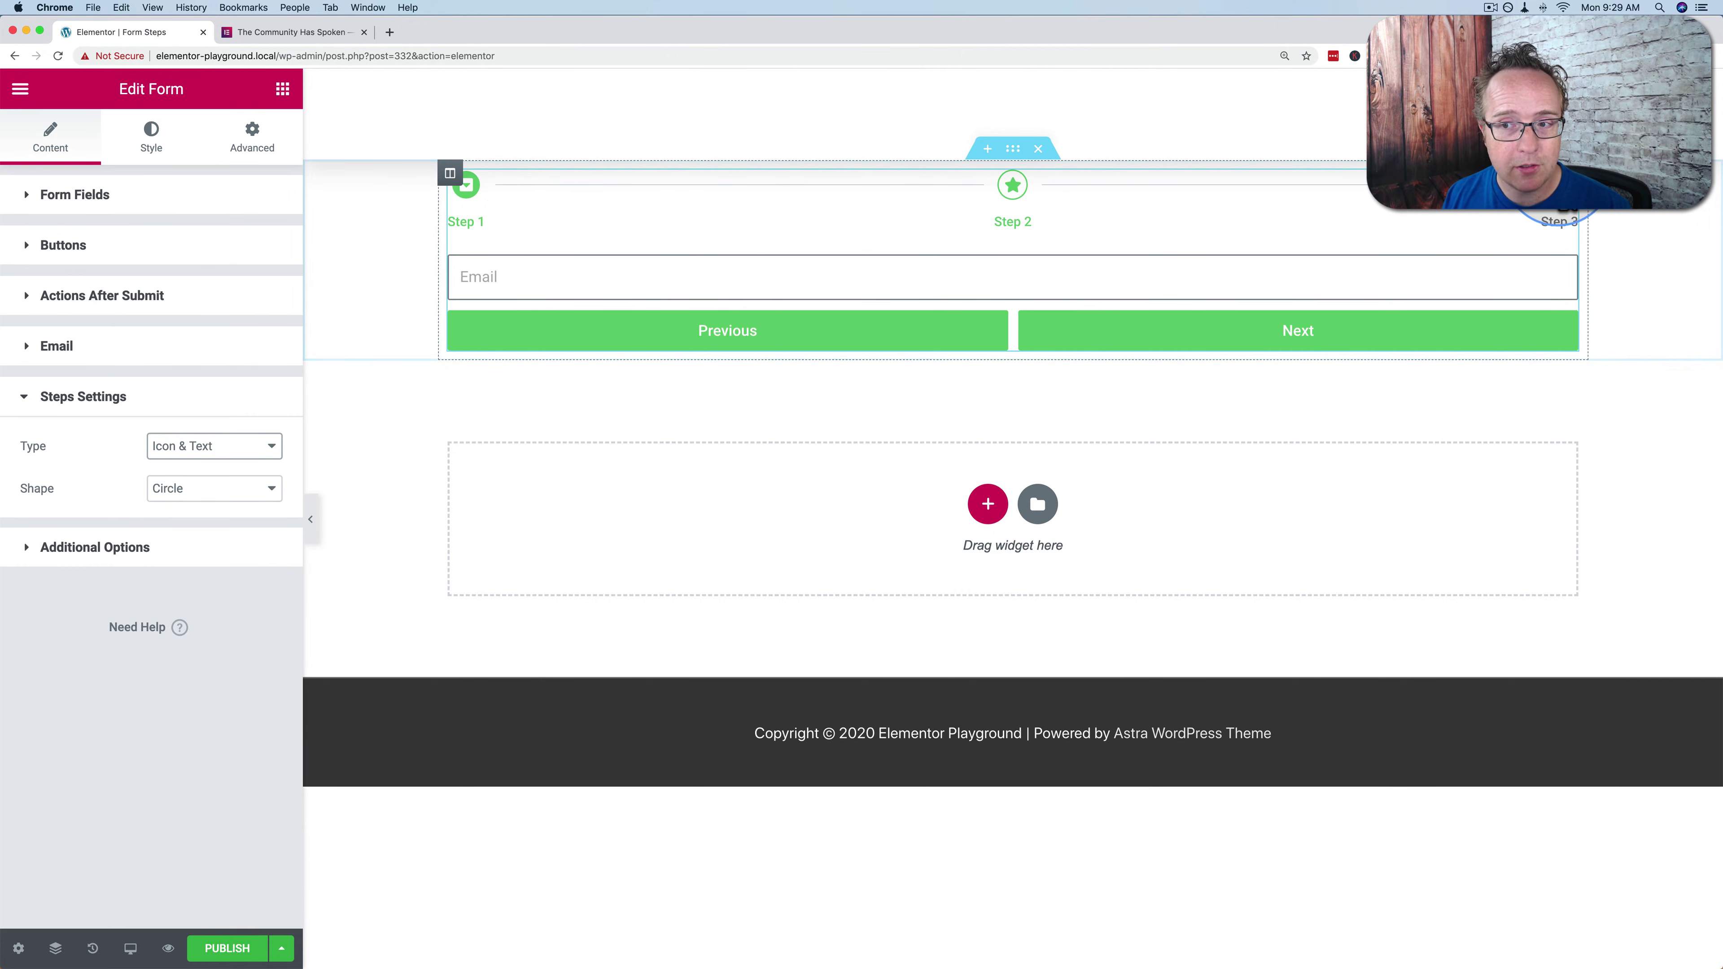
{"action": "left_click", "coordinate": [173, 490]}
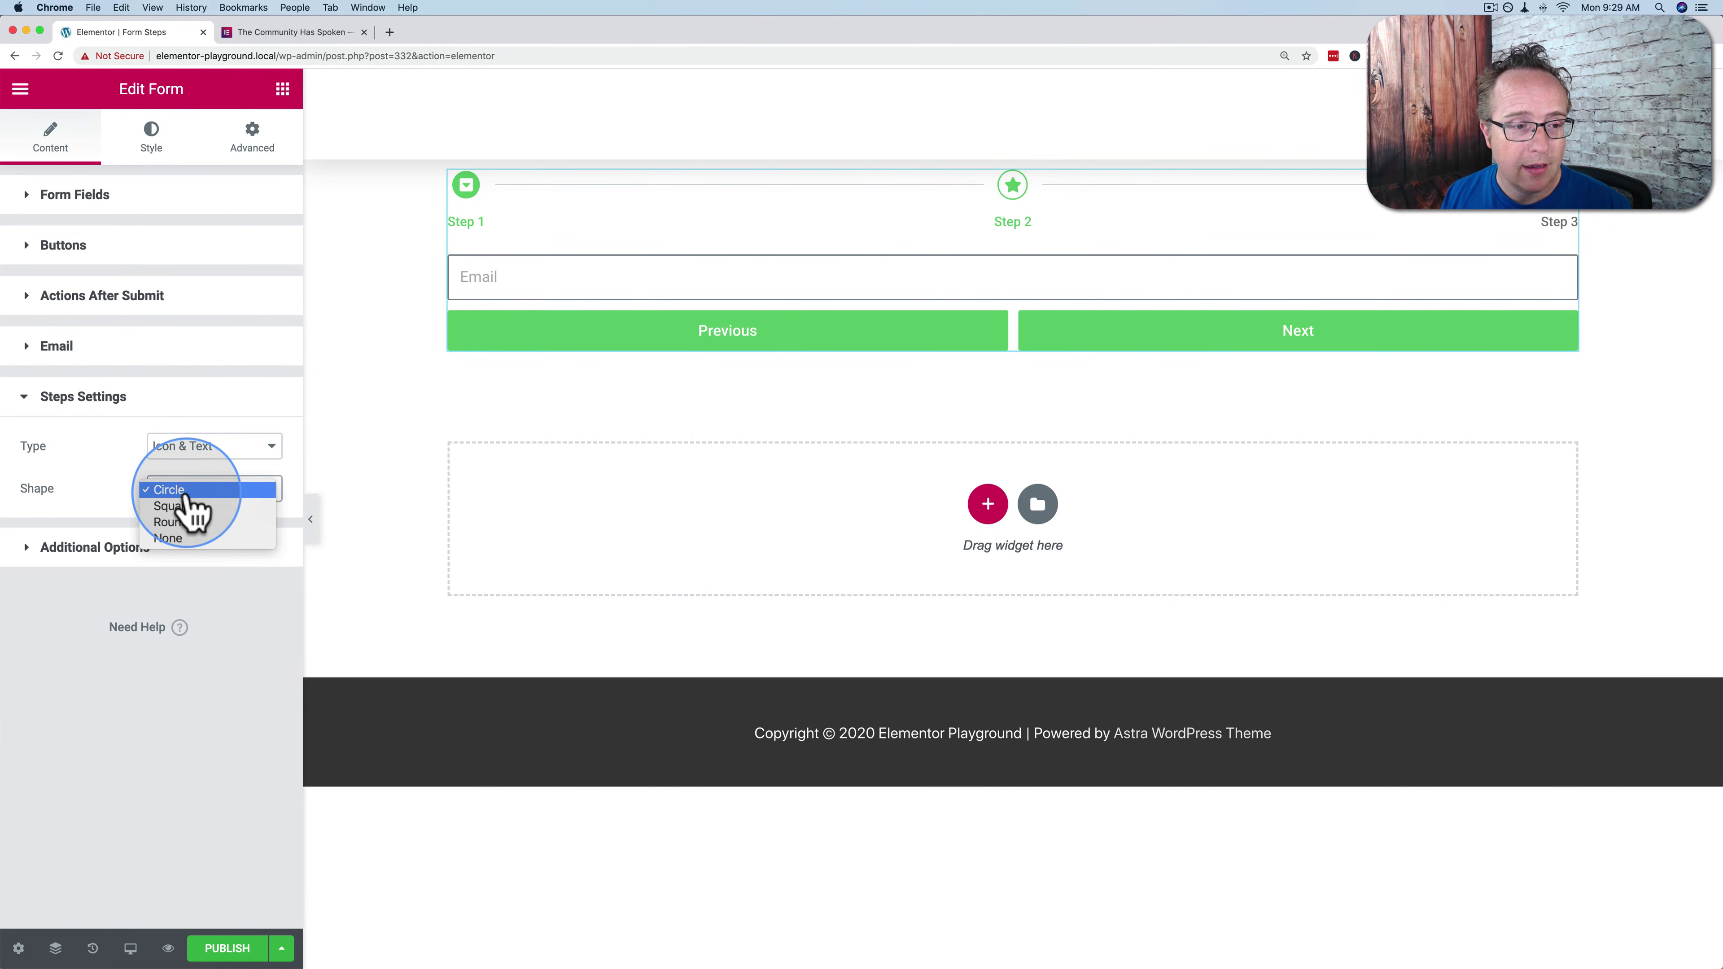
Try a Square shape for the step indicators, then remove the shape entirely
{"action": "left_click", "coordinate": [172, 506]}
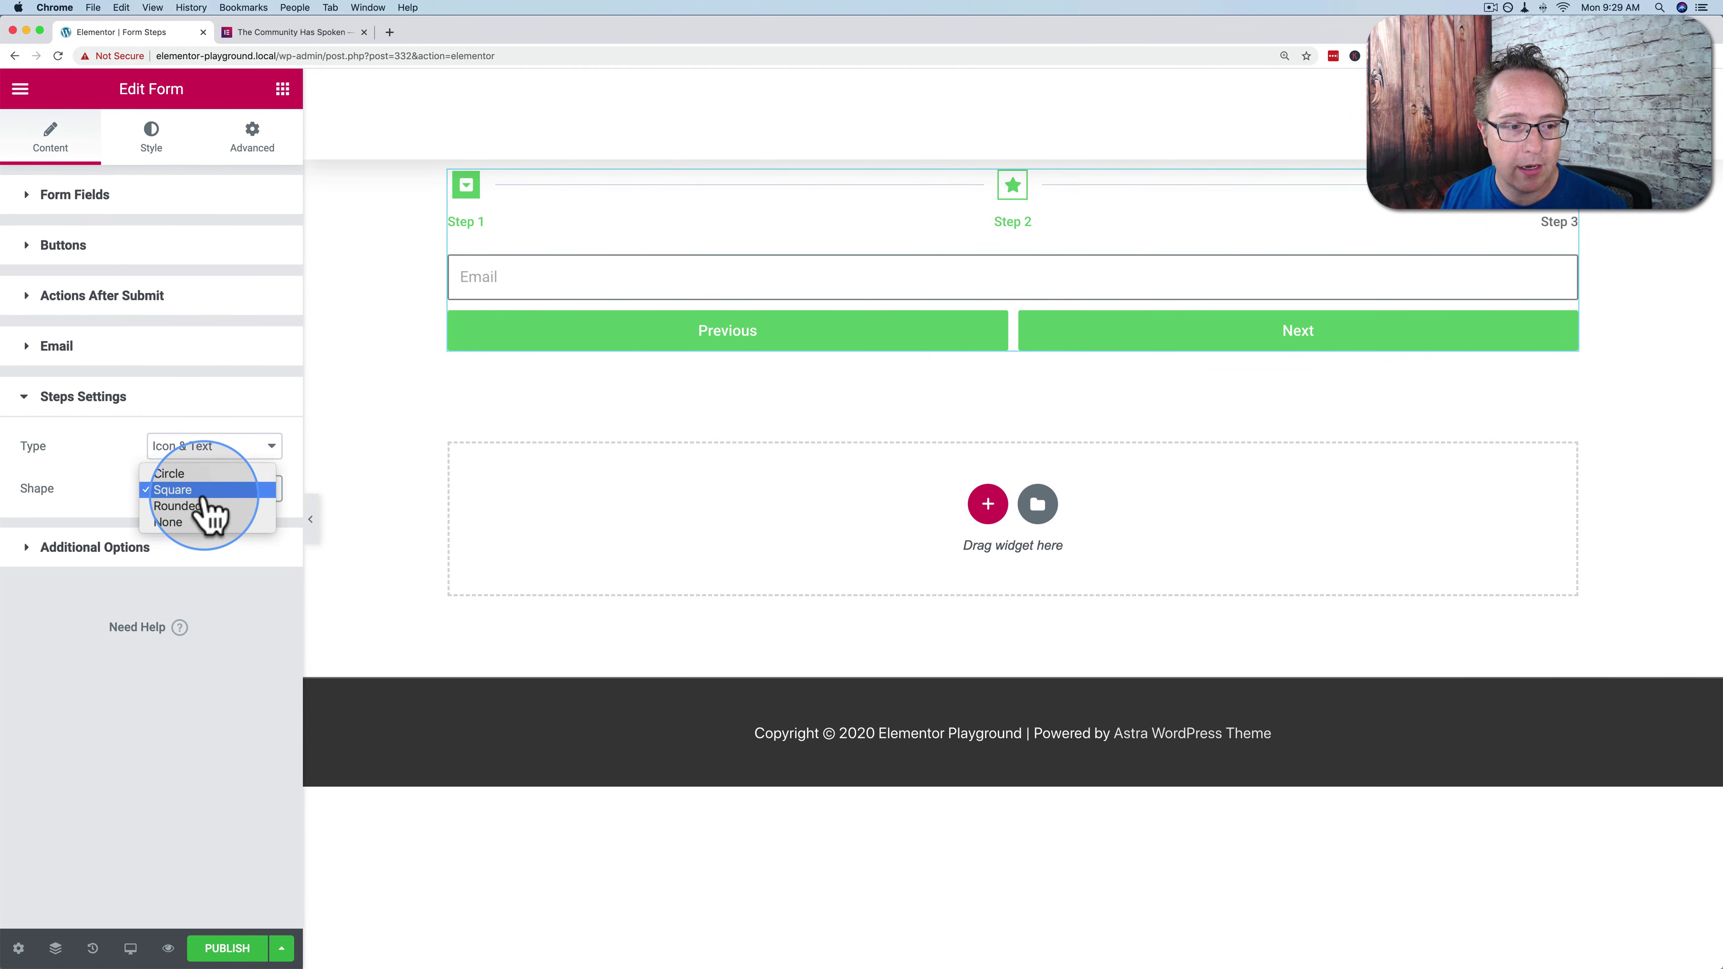
{"action": "left_click", "coordinate": [234, 499]}
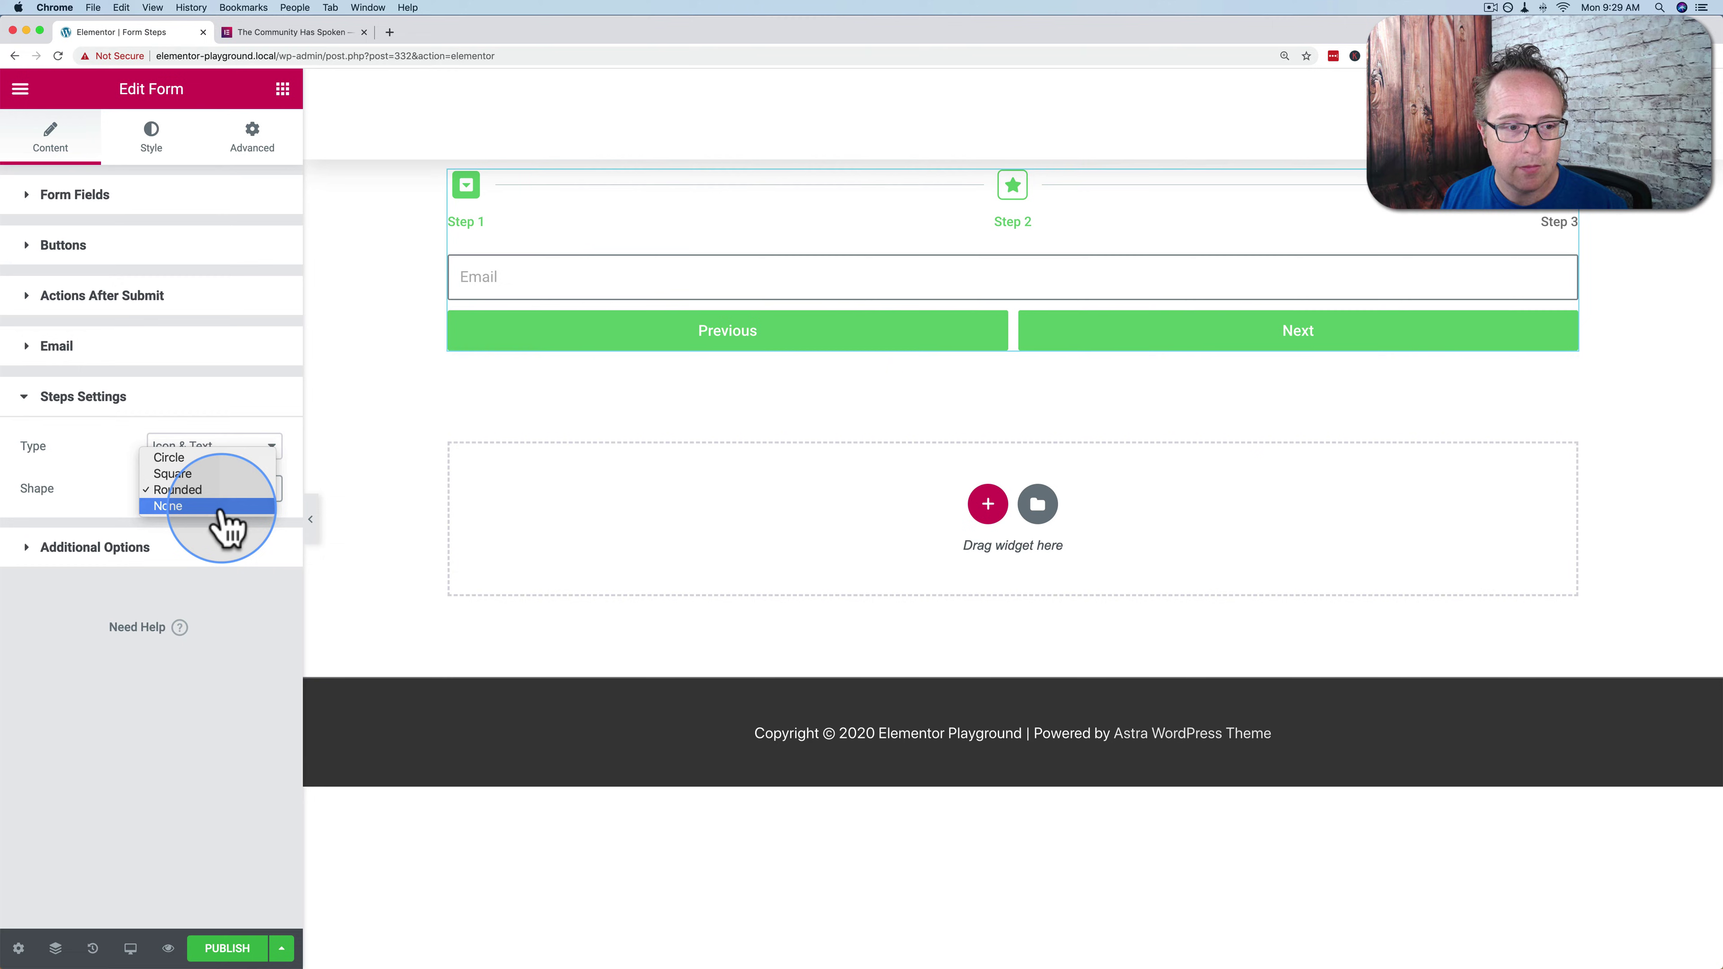
{"action": "left_click", "coordinate": [216, 505]}
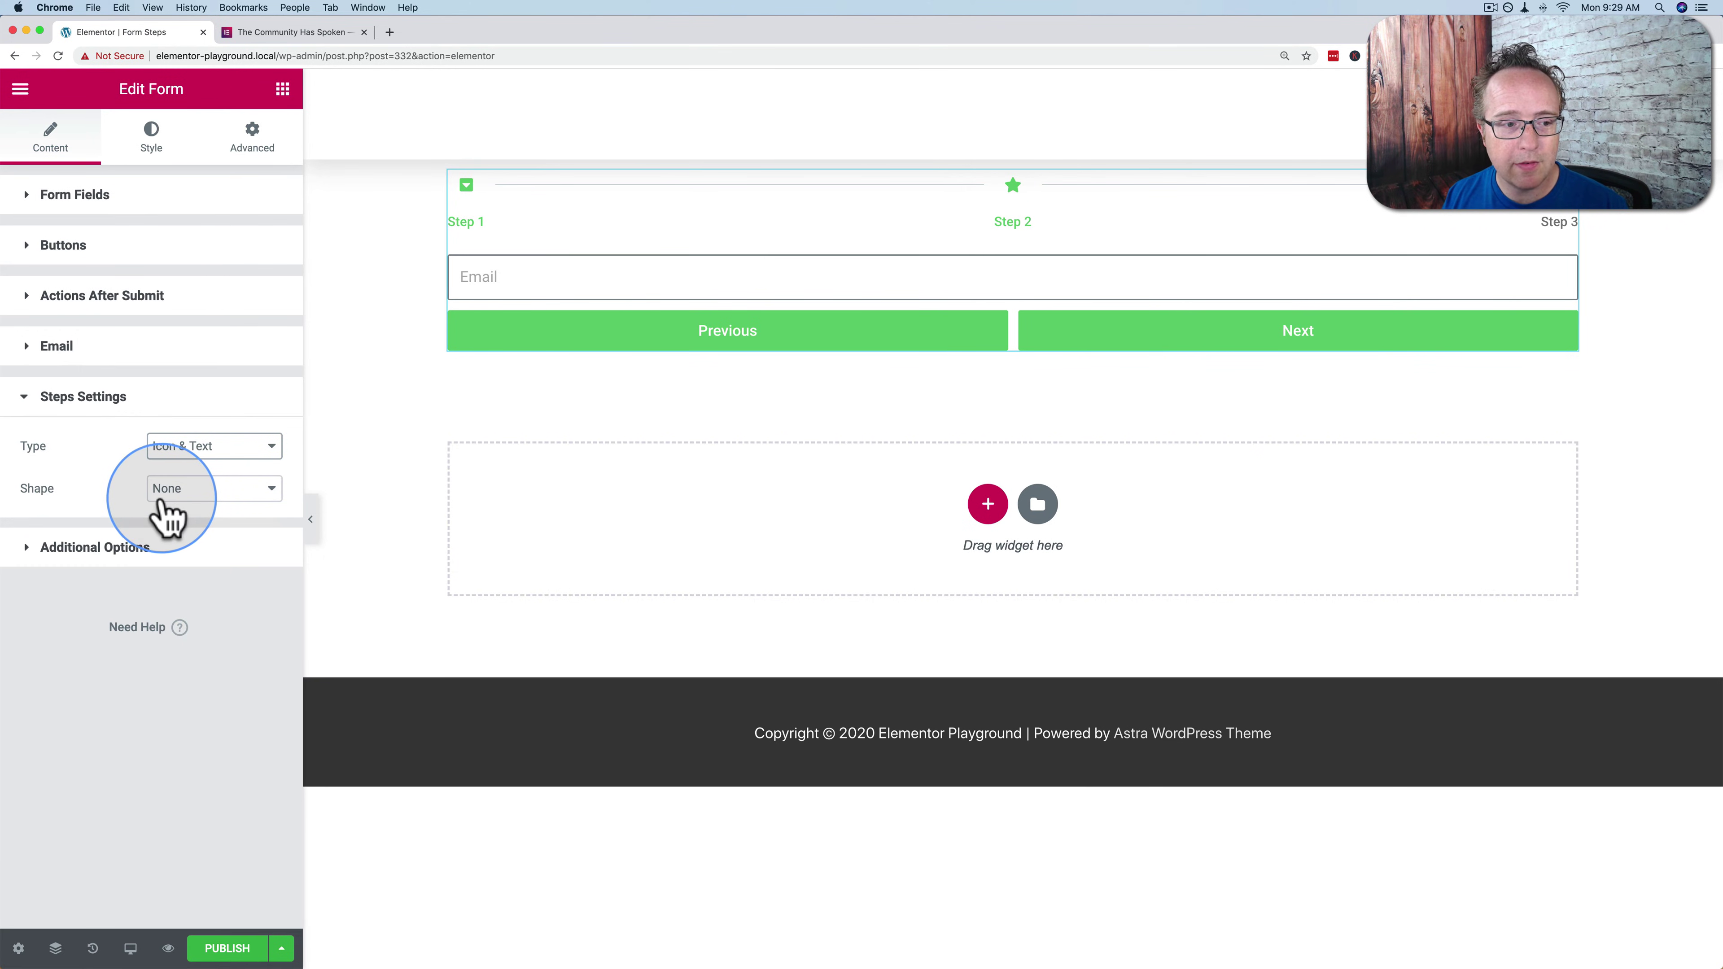
Switch the indicator type to Text, then to Number & Text so circles return
{"action": "left_click", "coordinate": [214, 451]}
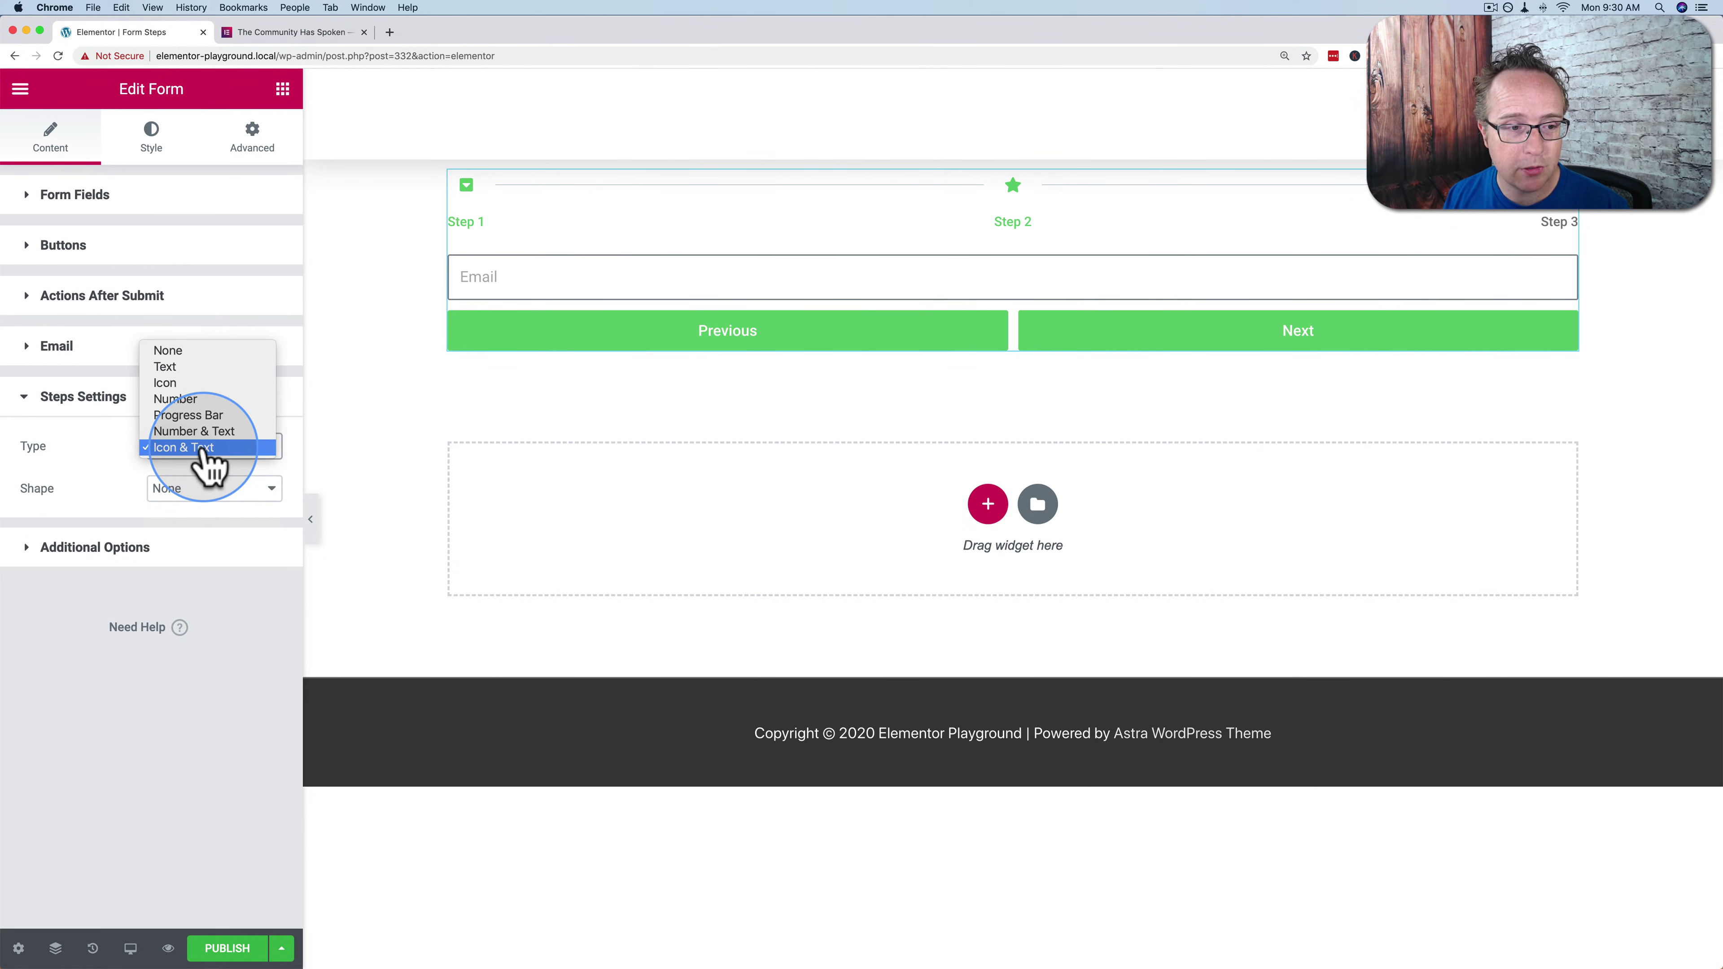
{"action": "left_click", "coordinate": [156, 367]}
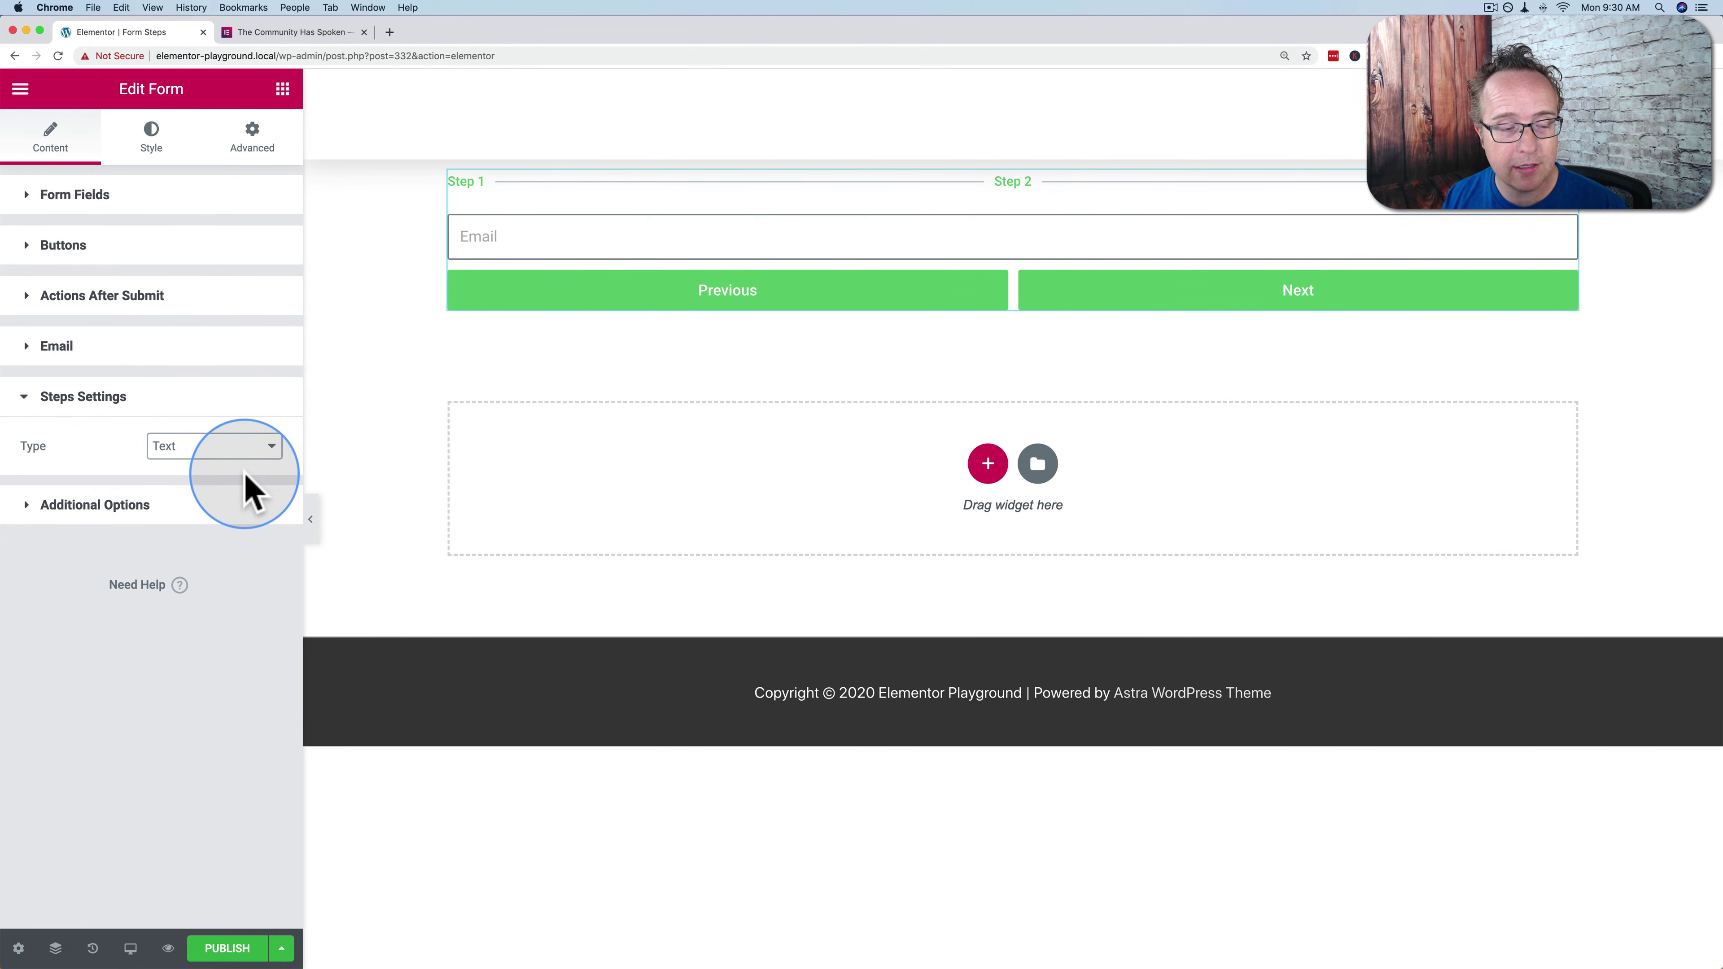
{"action": "left_click", "coordinate": [212, 450]}
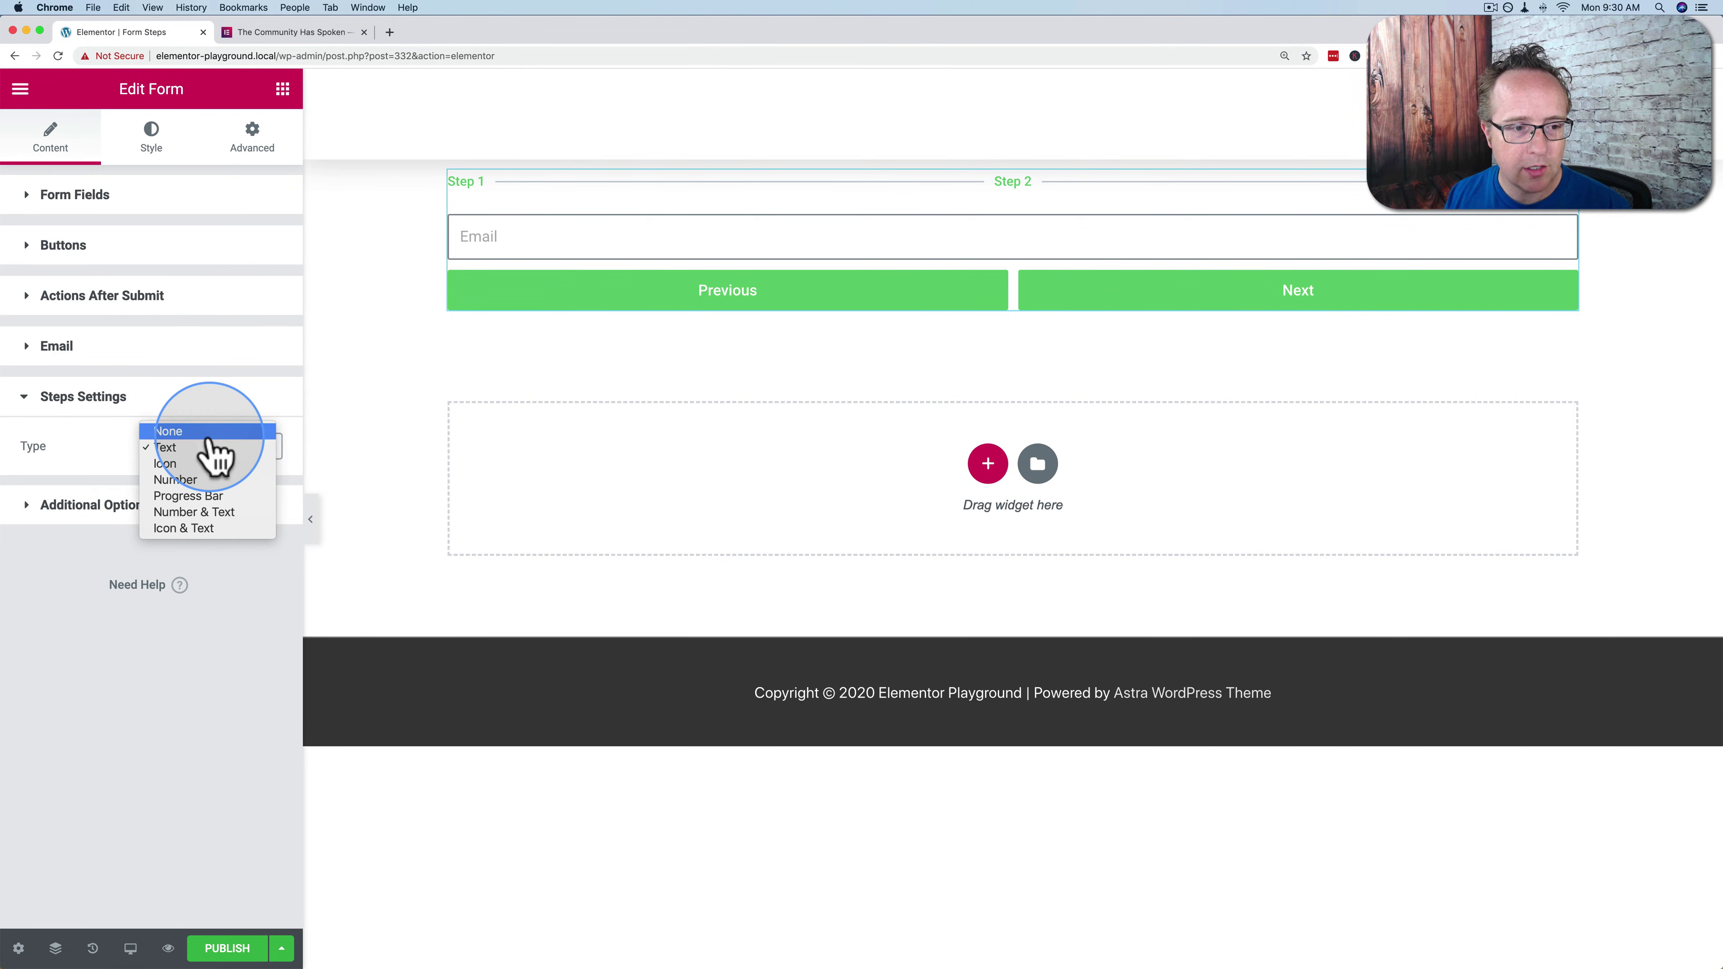
{"action": "left_click", "coordinate": [193, 511]}
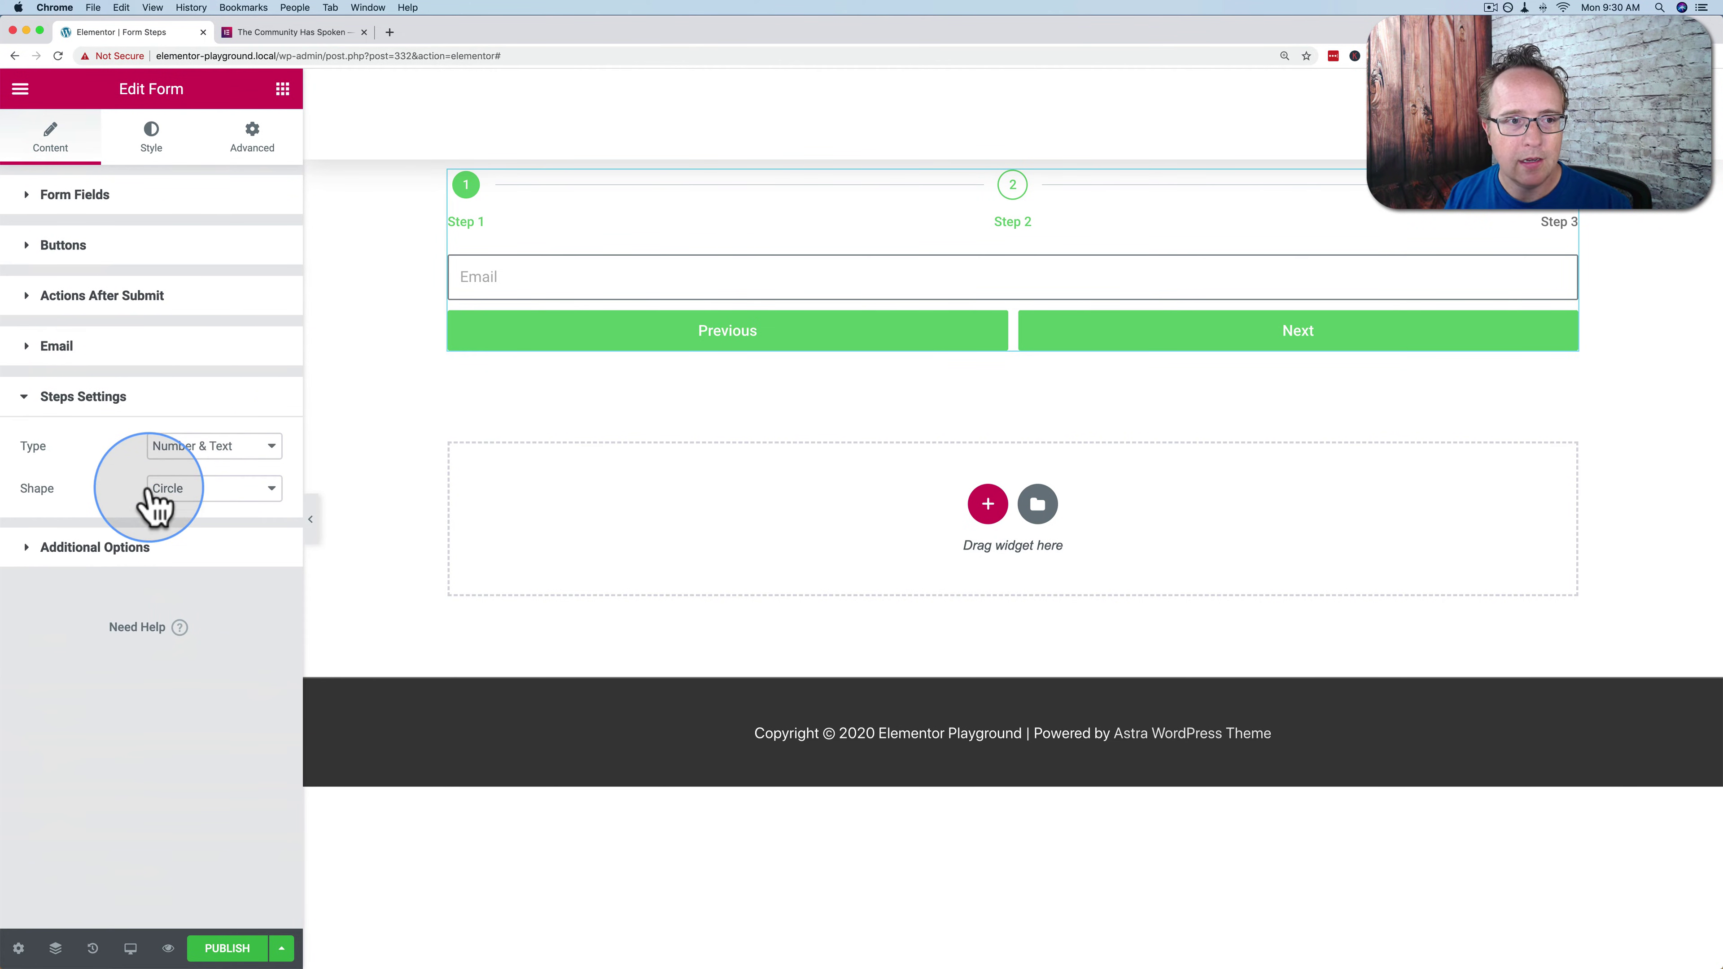
Collapse the Form styling section and expand the Steps styling options
{"action": "left_click", "coordinate": [156, 144]}
{"action": "left_click", "coordinate": [128, 196]}
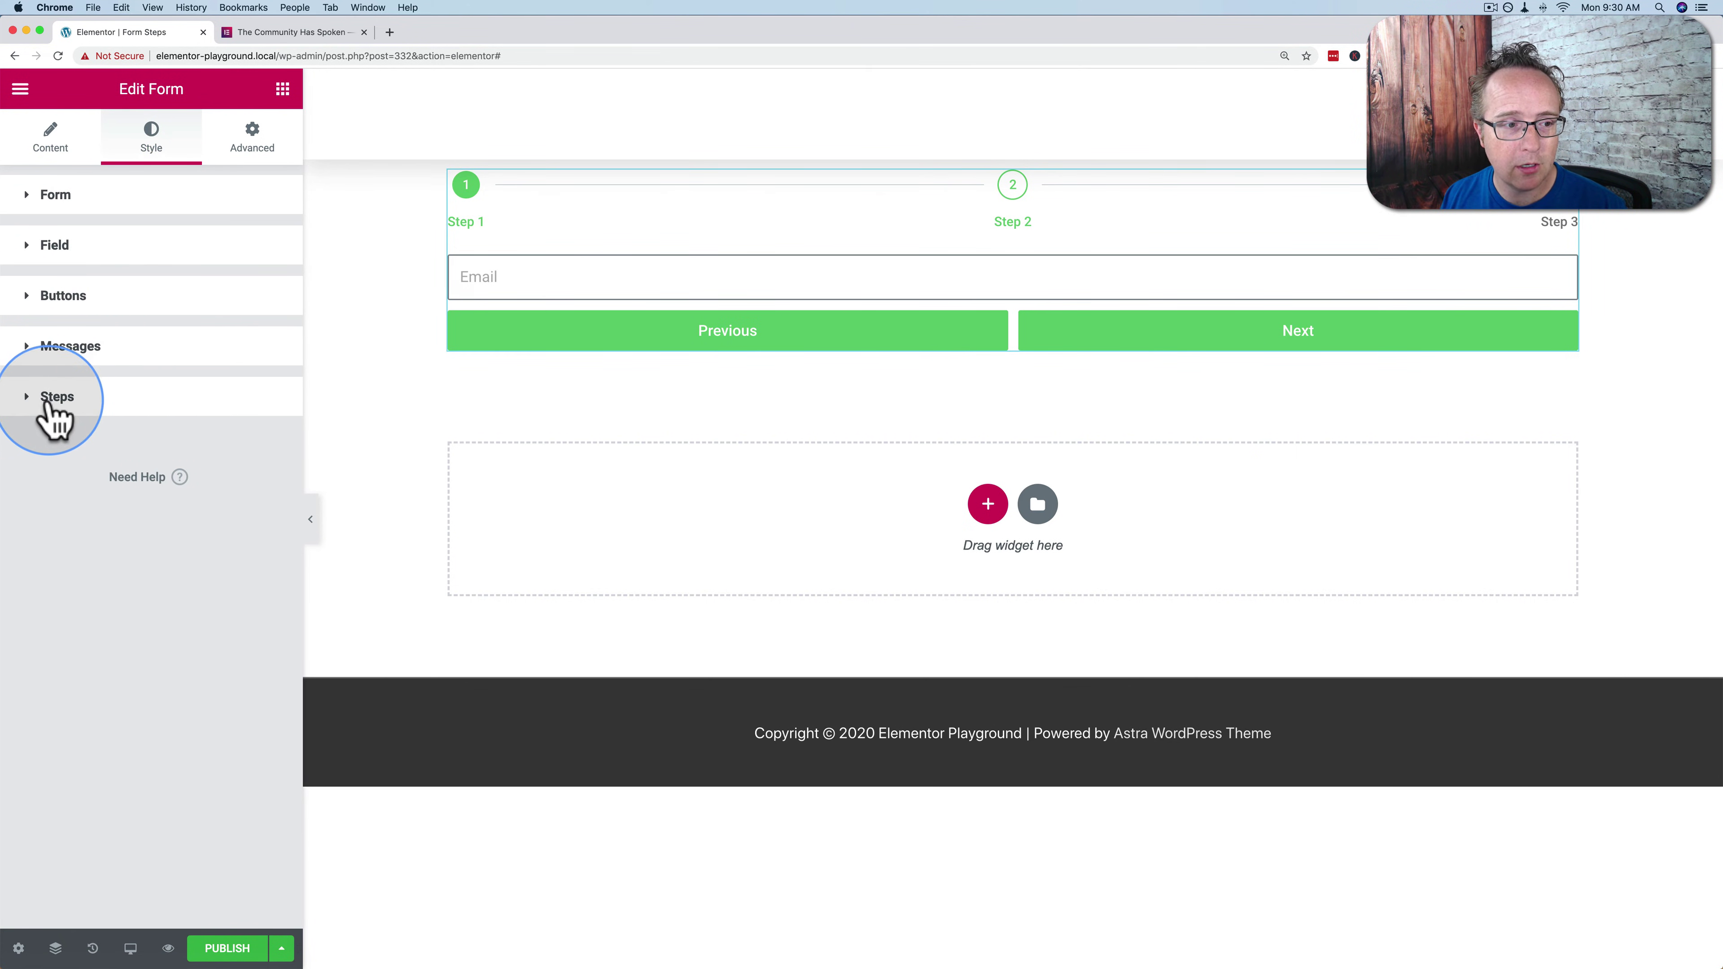
{"action": "left_click", "coordinate": [99, 406]}
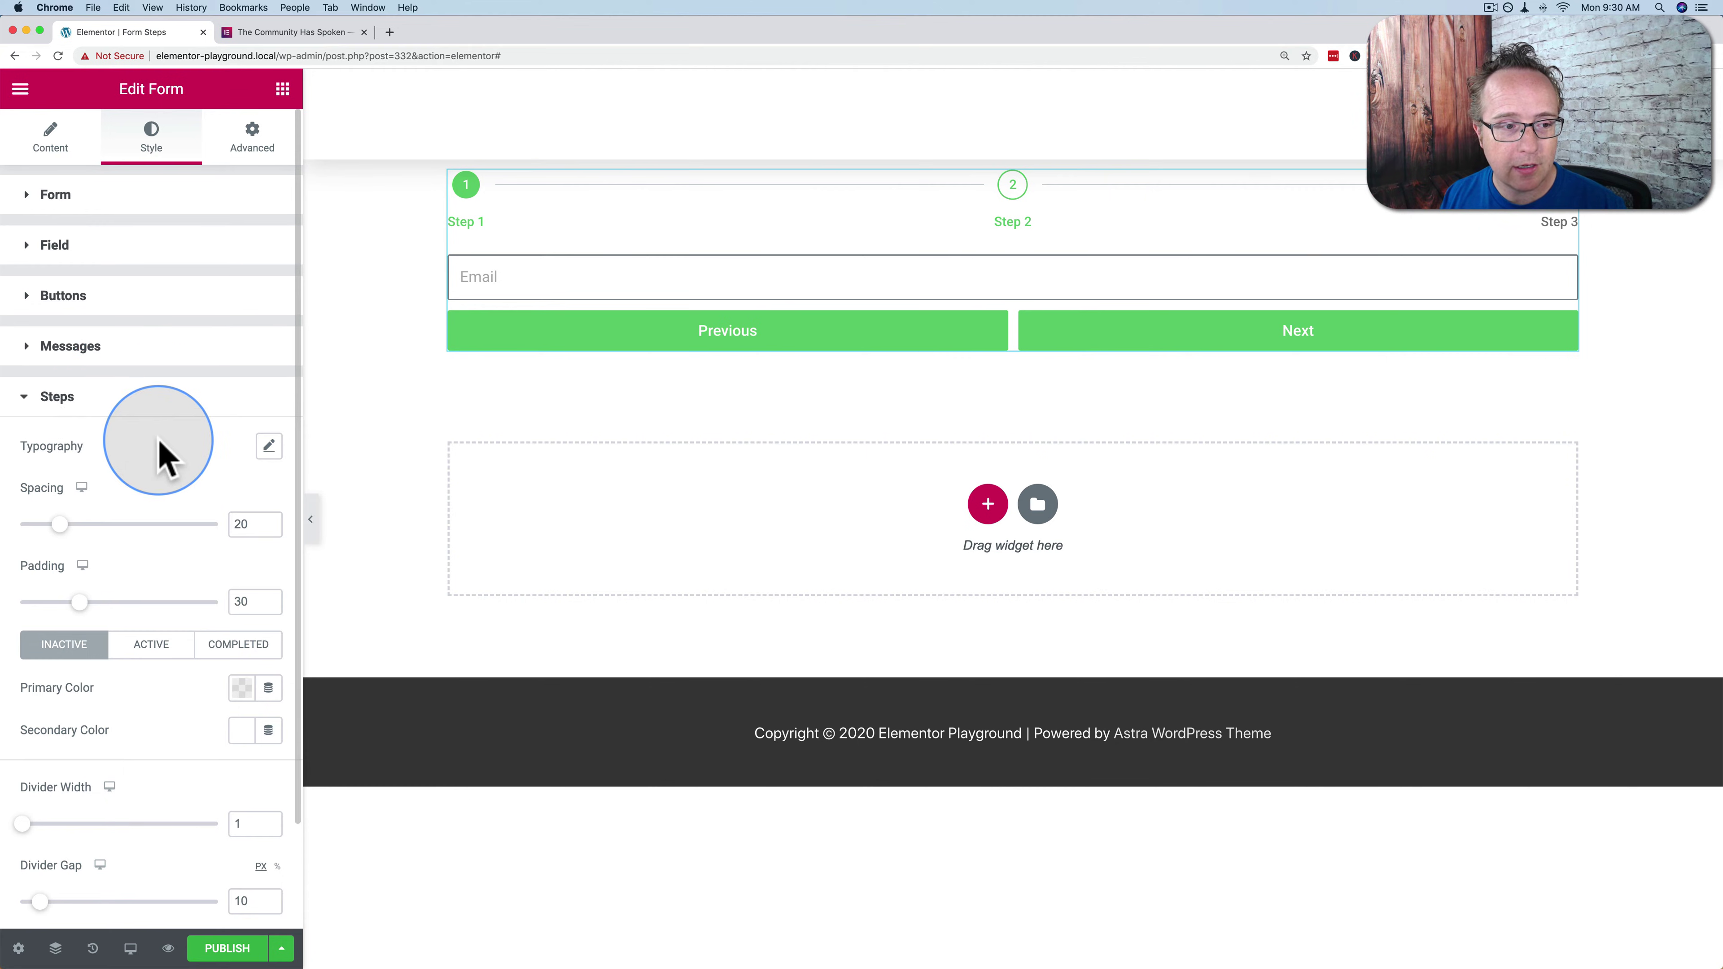
{"action": "scroll", "coordinate": [169, 427], "scroll_direction": "down", "scroll_amount": 2}
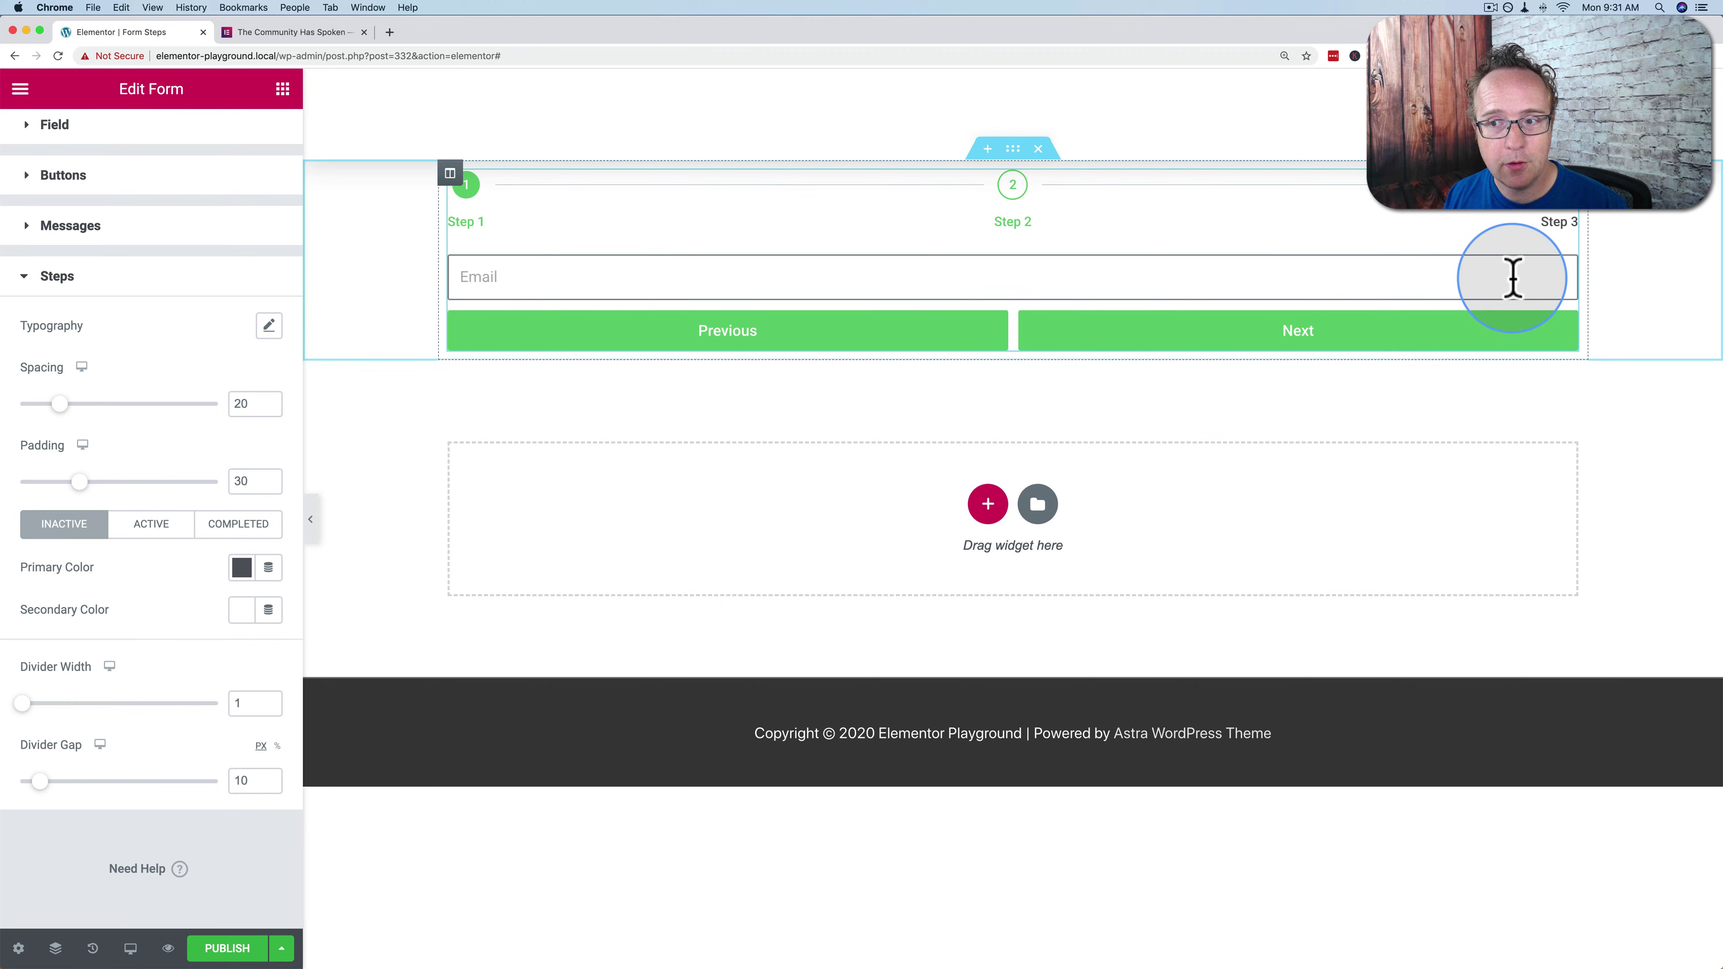
{"action": "left_click", "coordinate": [1560, 223]}
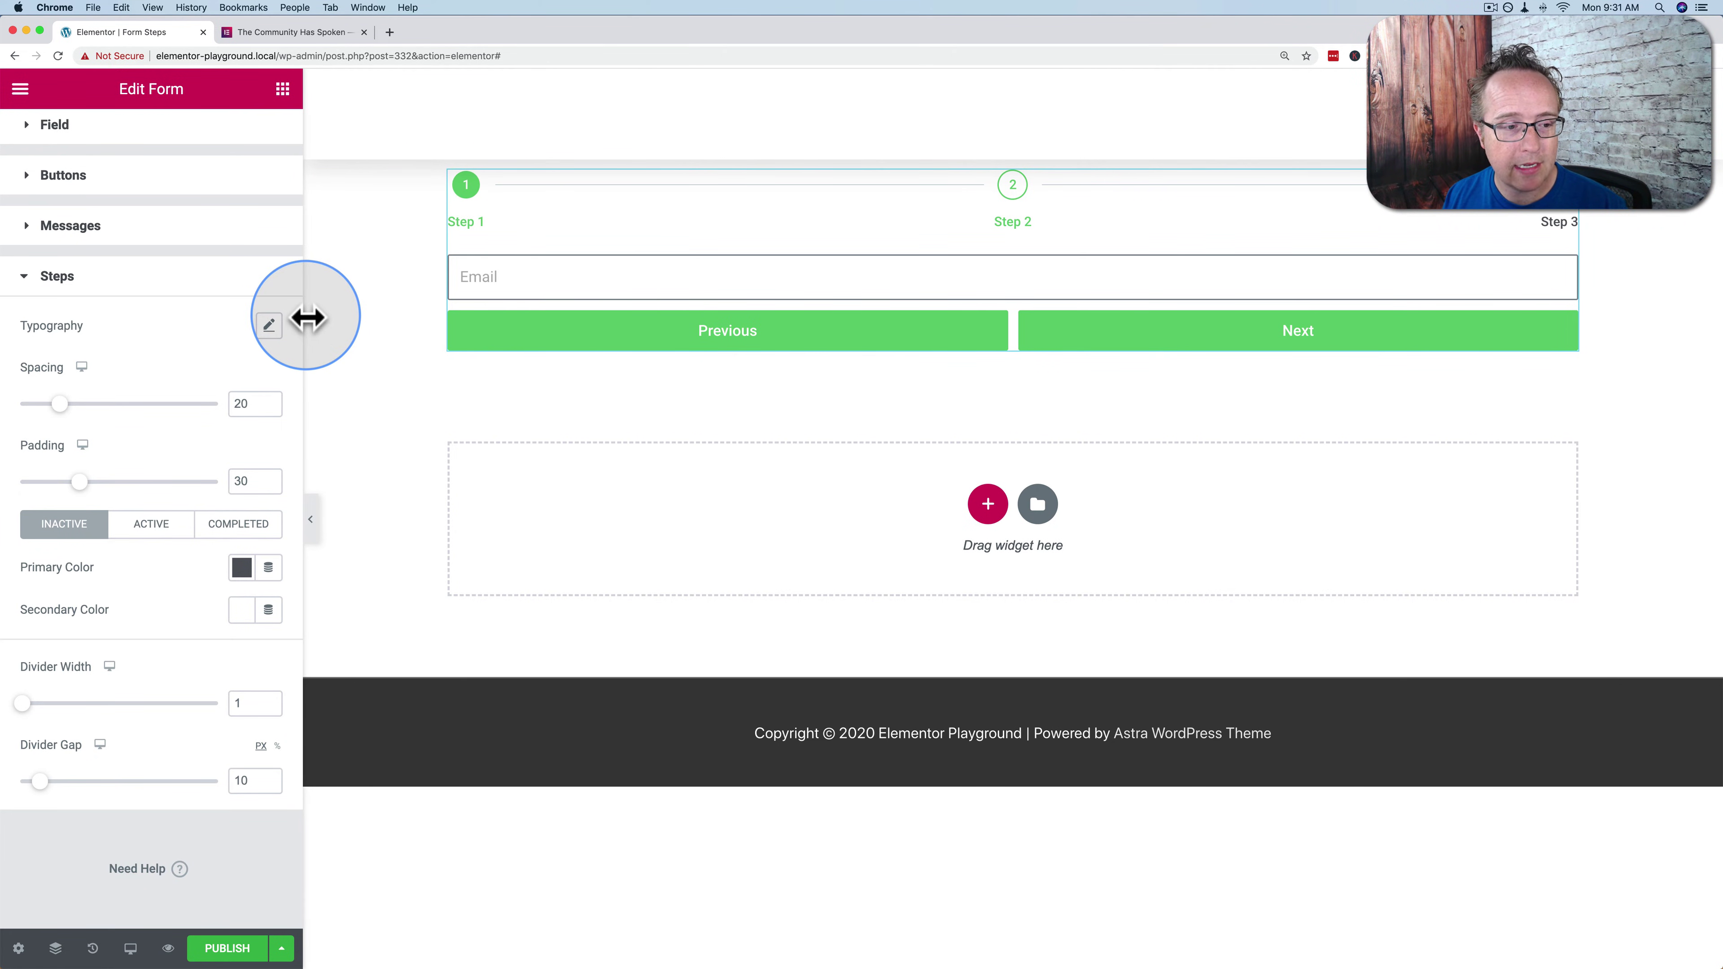
Give inactive steps a dark blue primary colour and a light grey secondary colour
{"action": "left_click", "coordinate": [241, 568]}
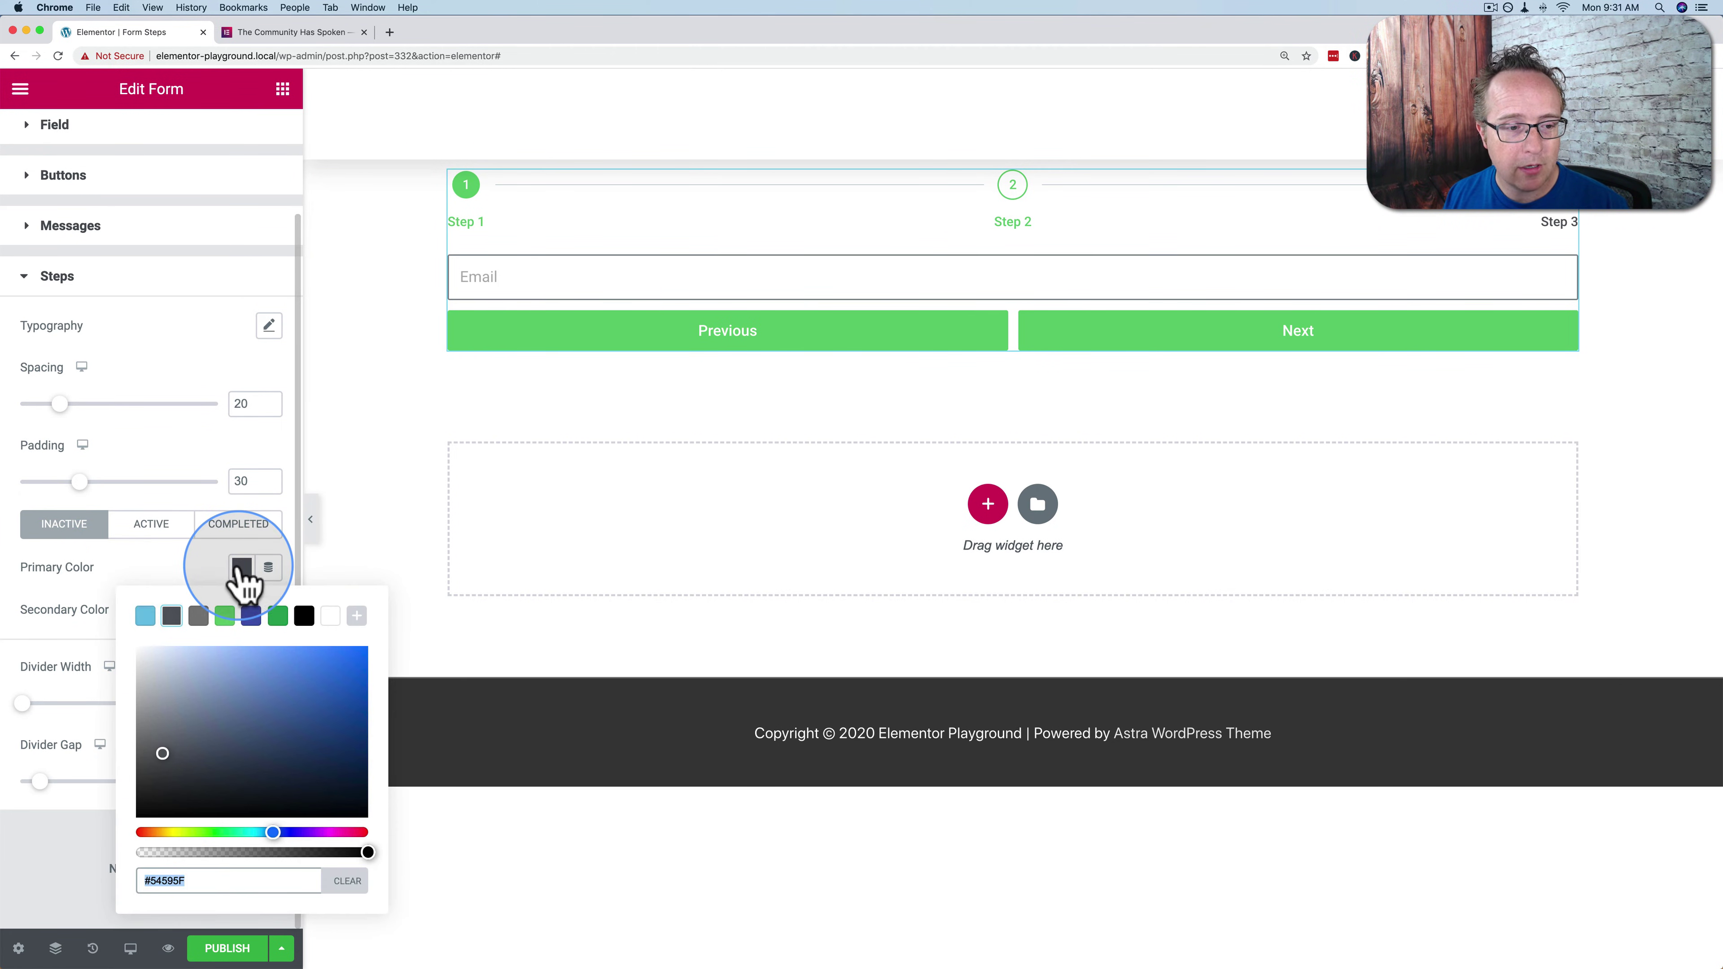
{"action": "left_click", "coordinate": [251, 615]}
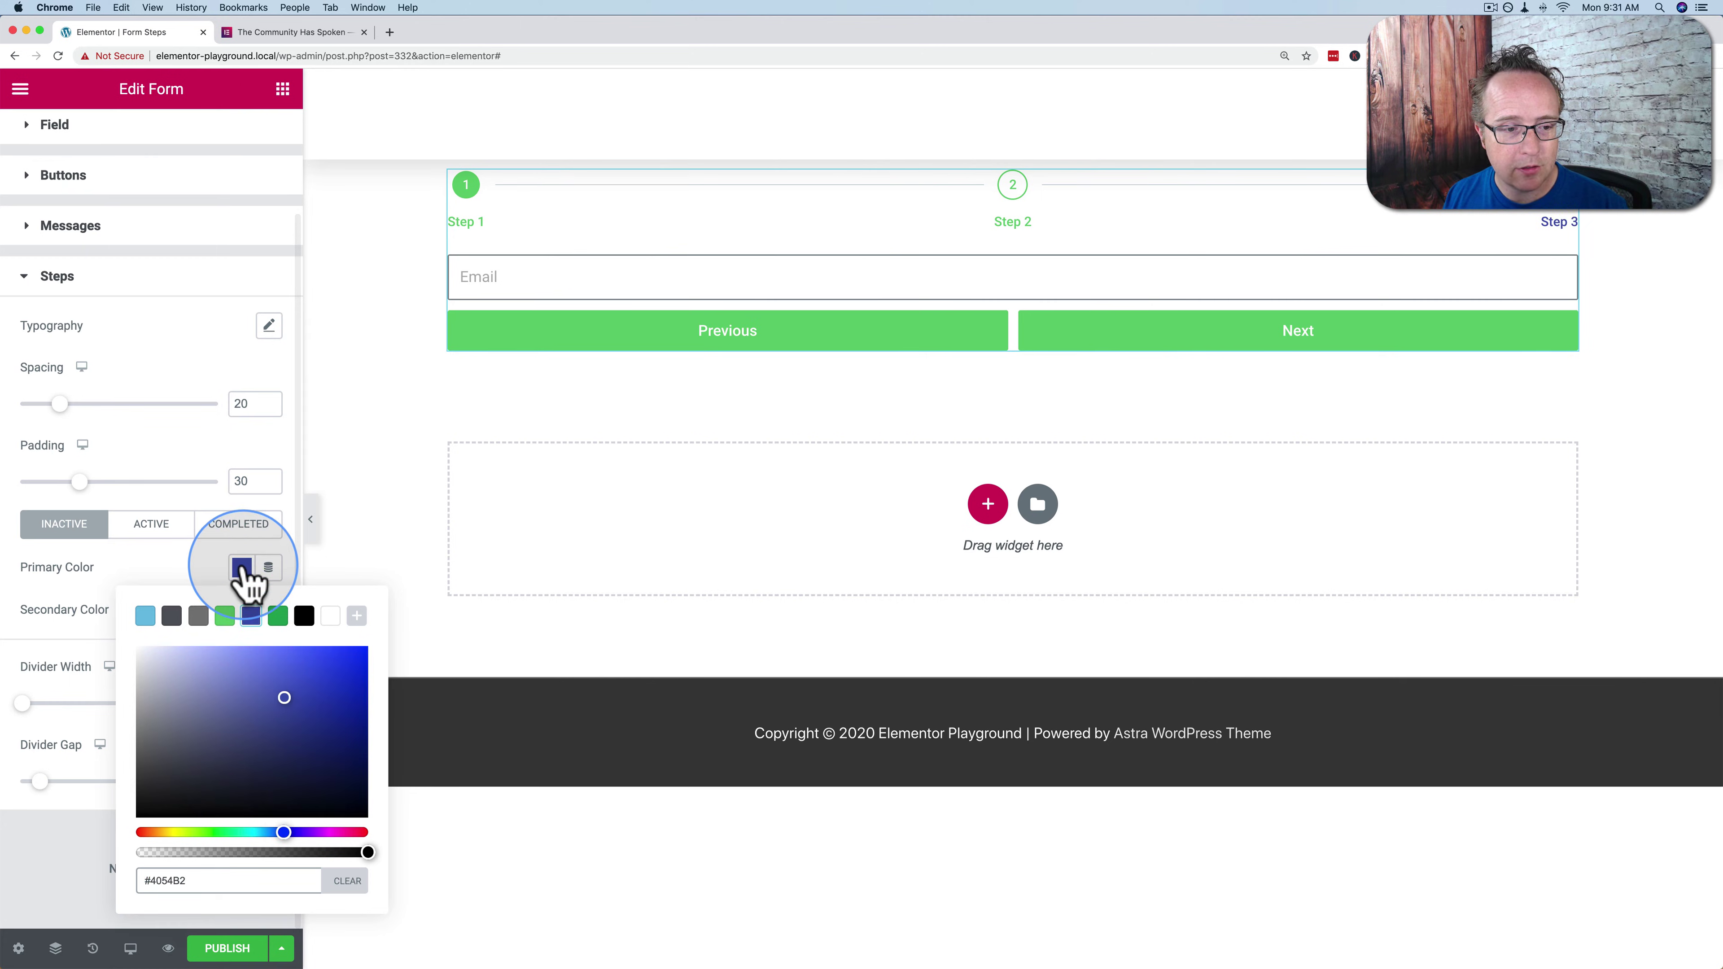
{"action": "left_click", "coordinate": [241, 569]}
{"action": "left_click", "coordinate": [1625, 229]}
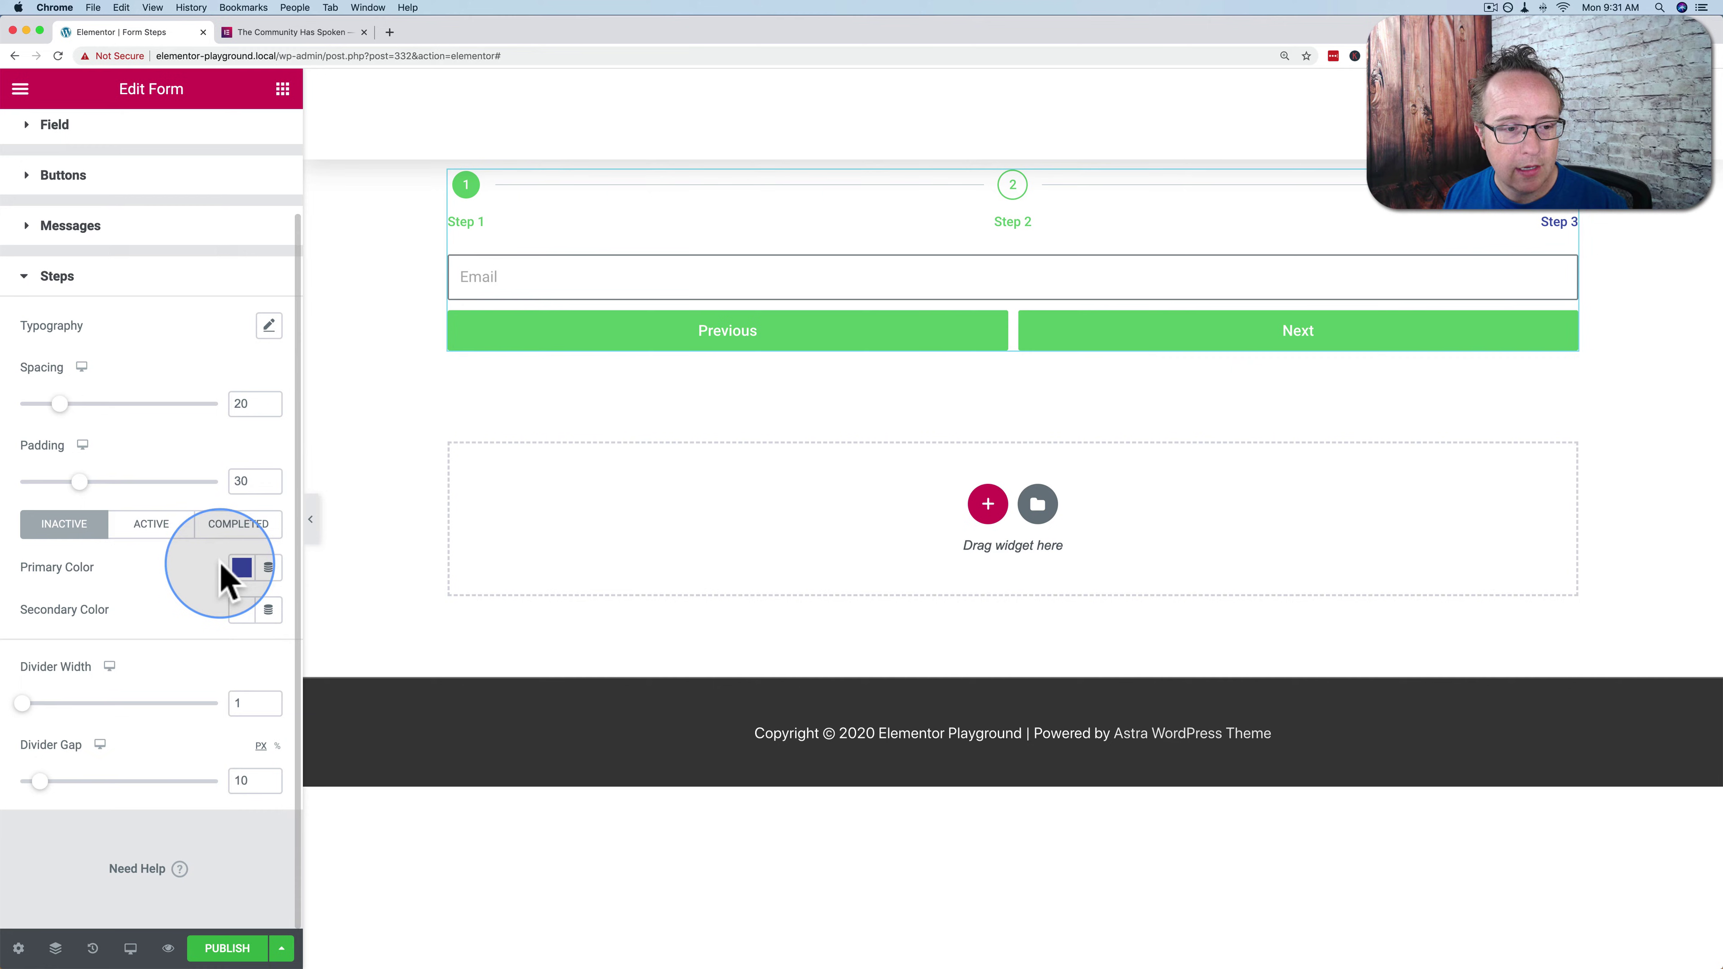
{"action": "left_click", "coordinate": [241, 610]}
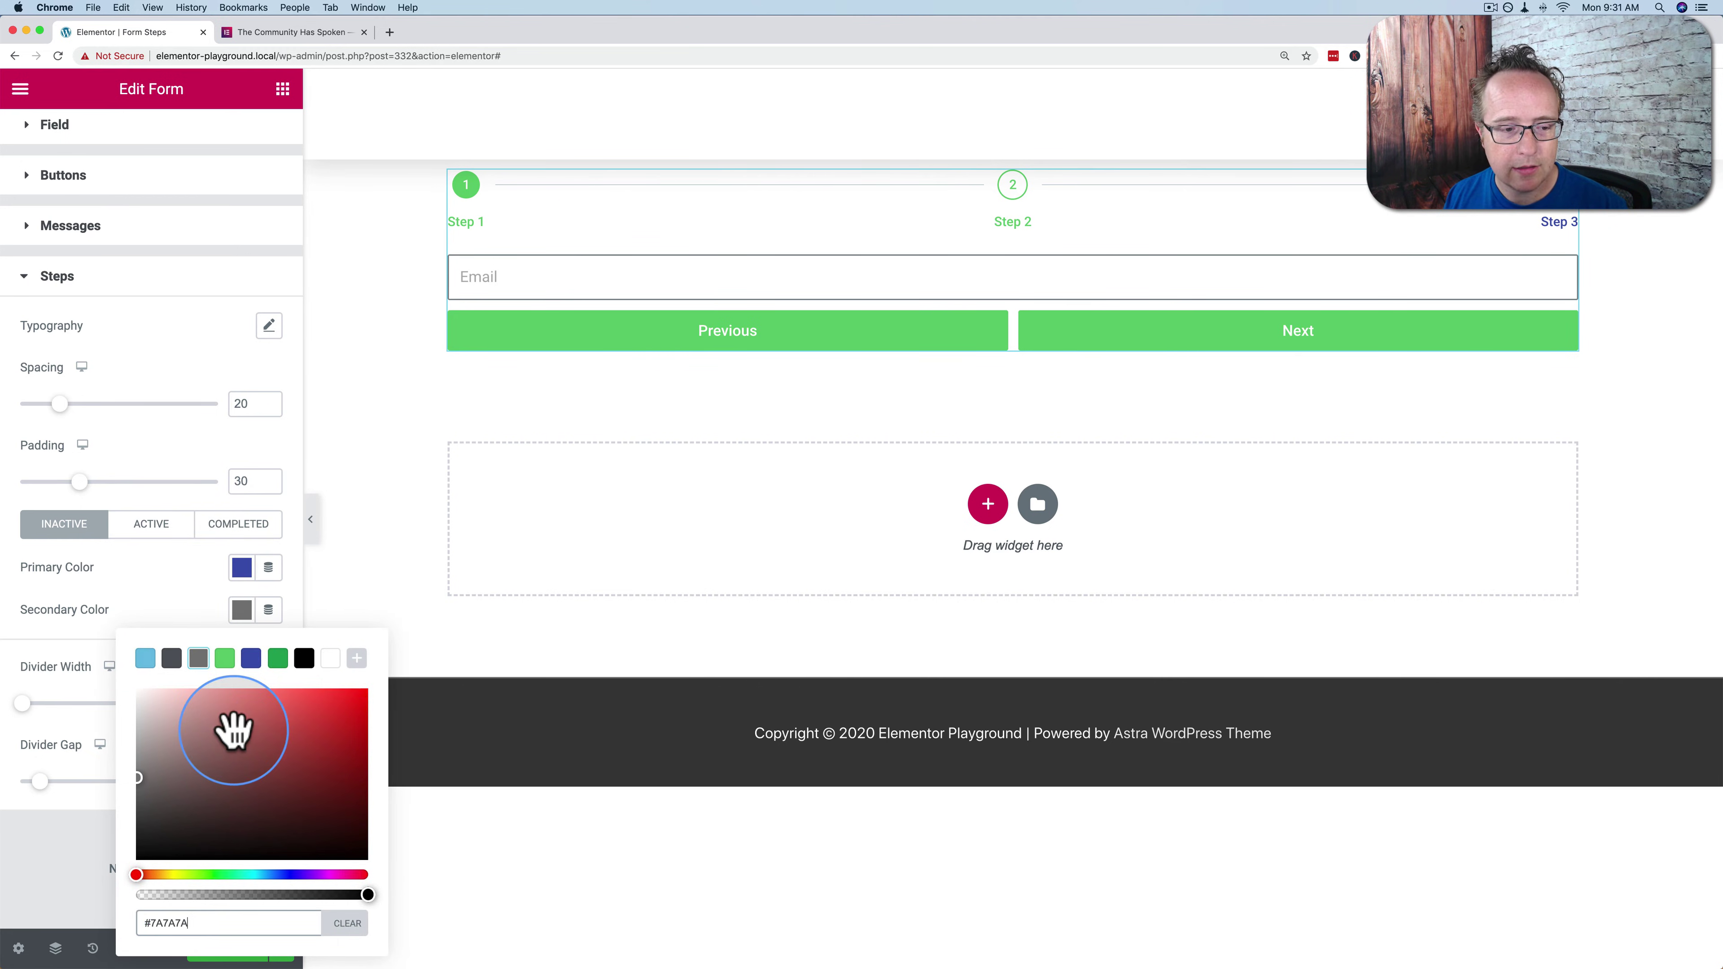
{"action": "left_click_drag", "start_coordinate": [169, 721], "coordinate": [135, 712]}
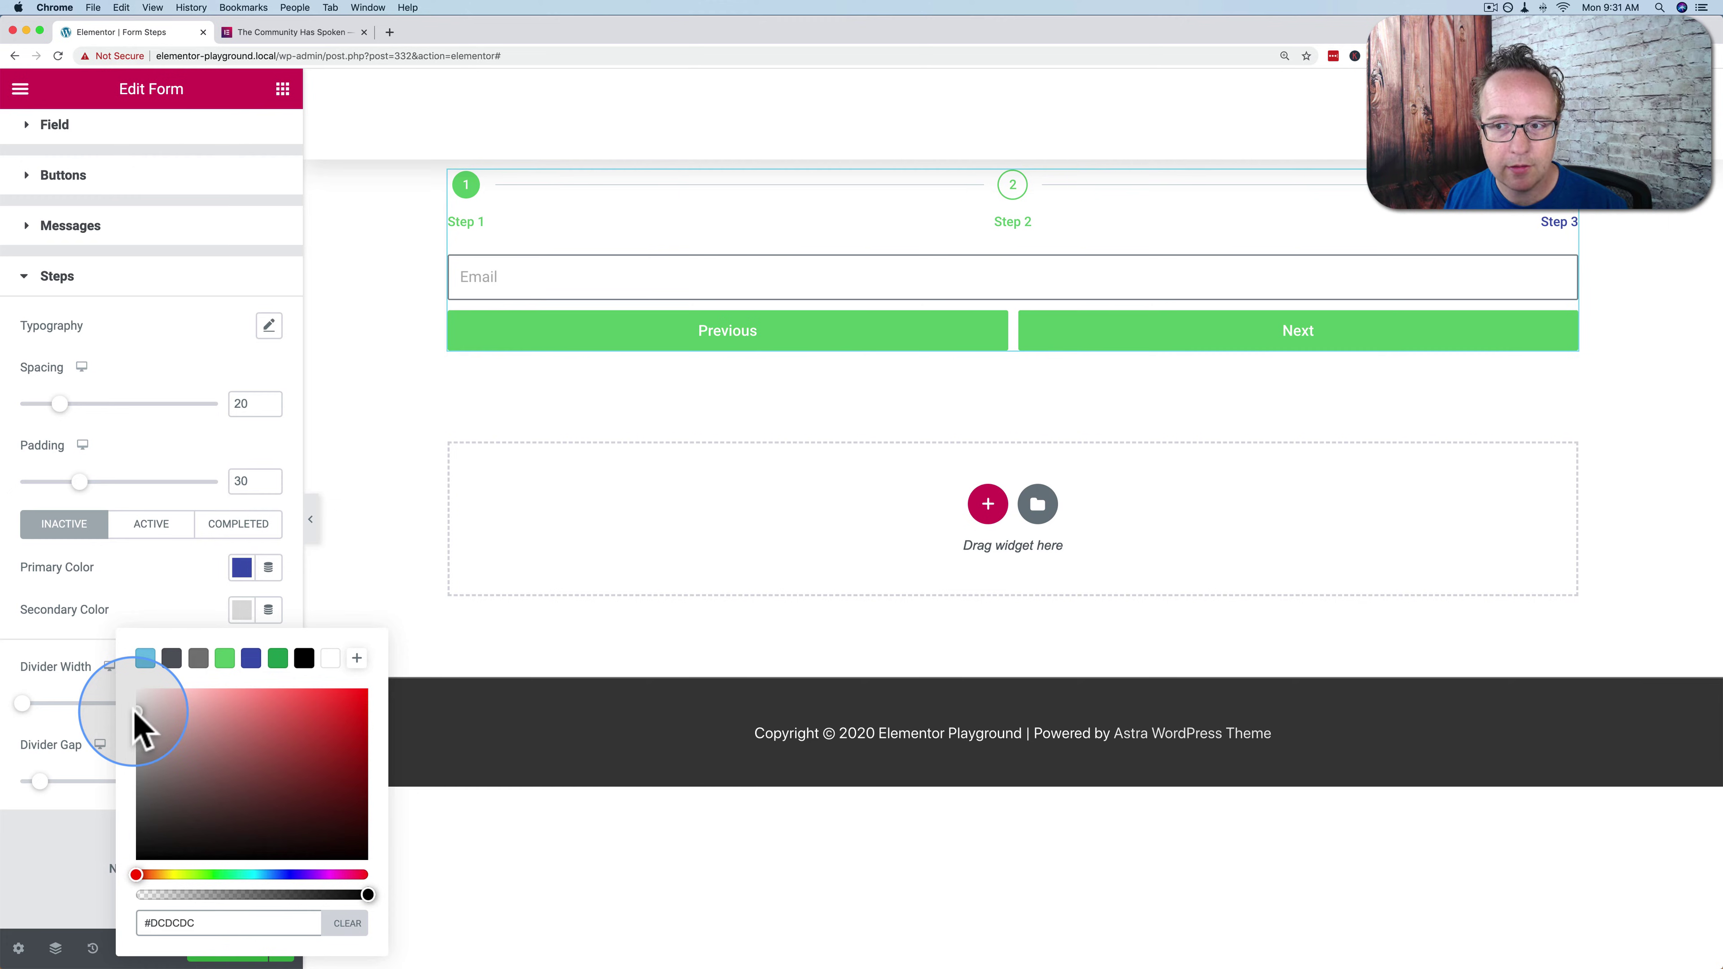
{"action": "left_click", "coordinate": [169, 594]}
Set the active step's primary colour to red
{"action": "left_click", "coordinate": [153, 526]}
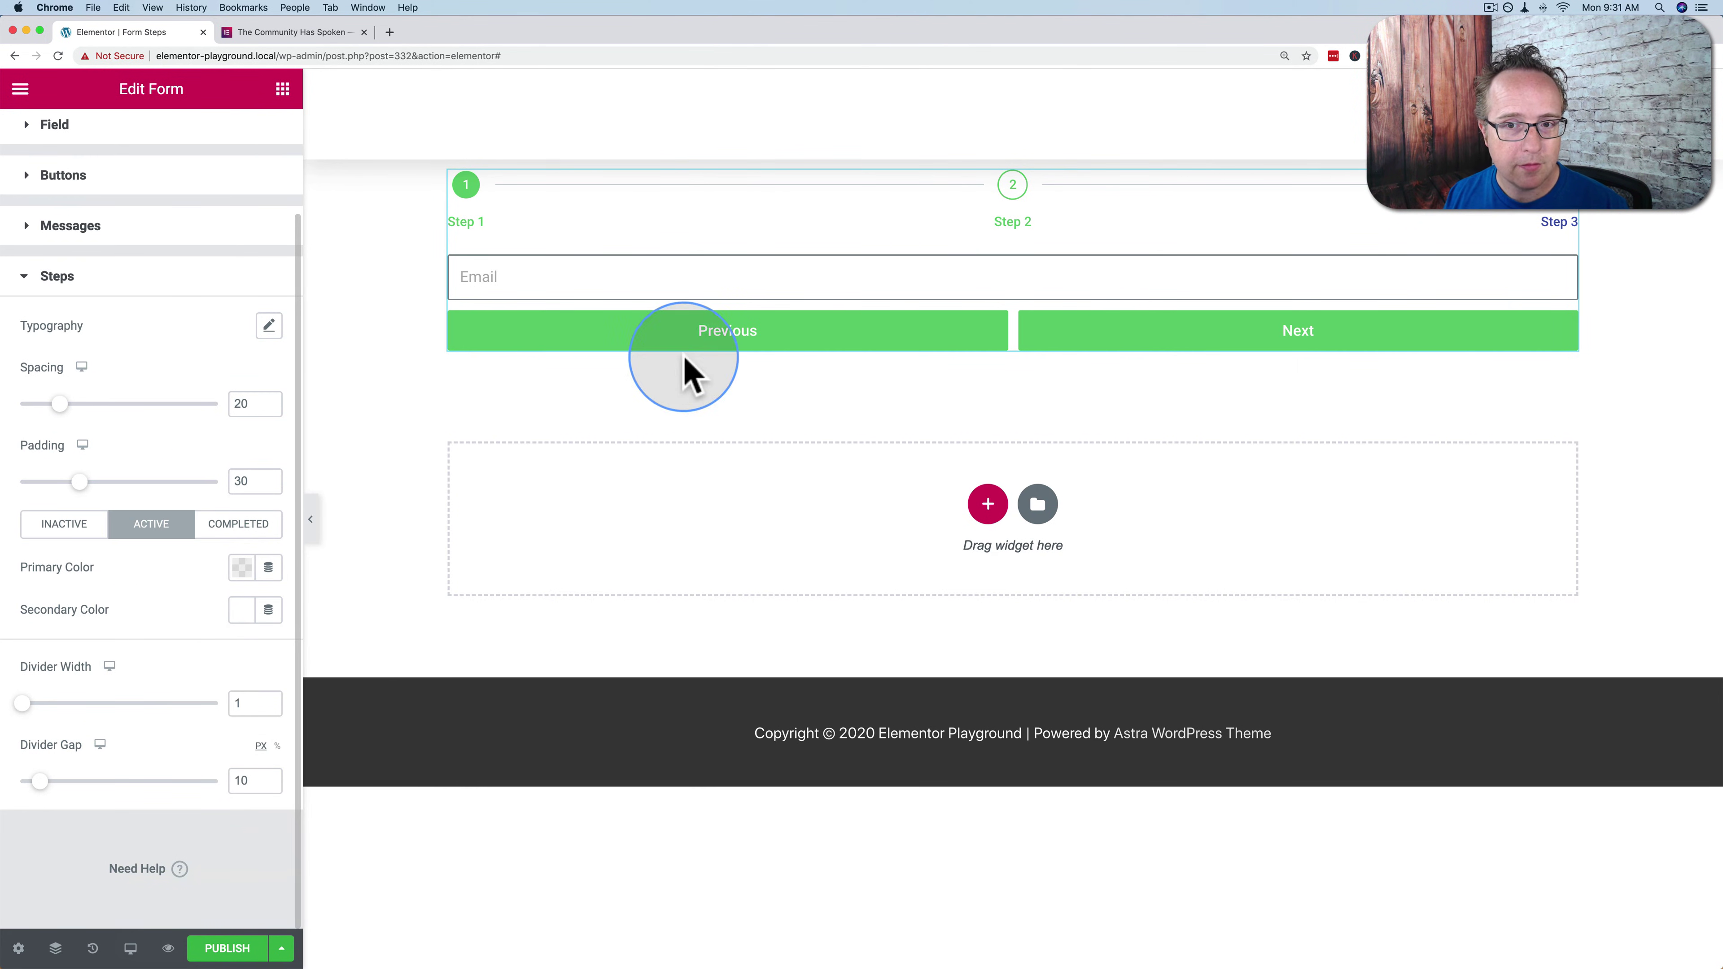
{"action": "left_click", "coordinate": [244, 570]}
{"action": "left_click", "coordinate": [346, 653]}
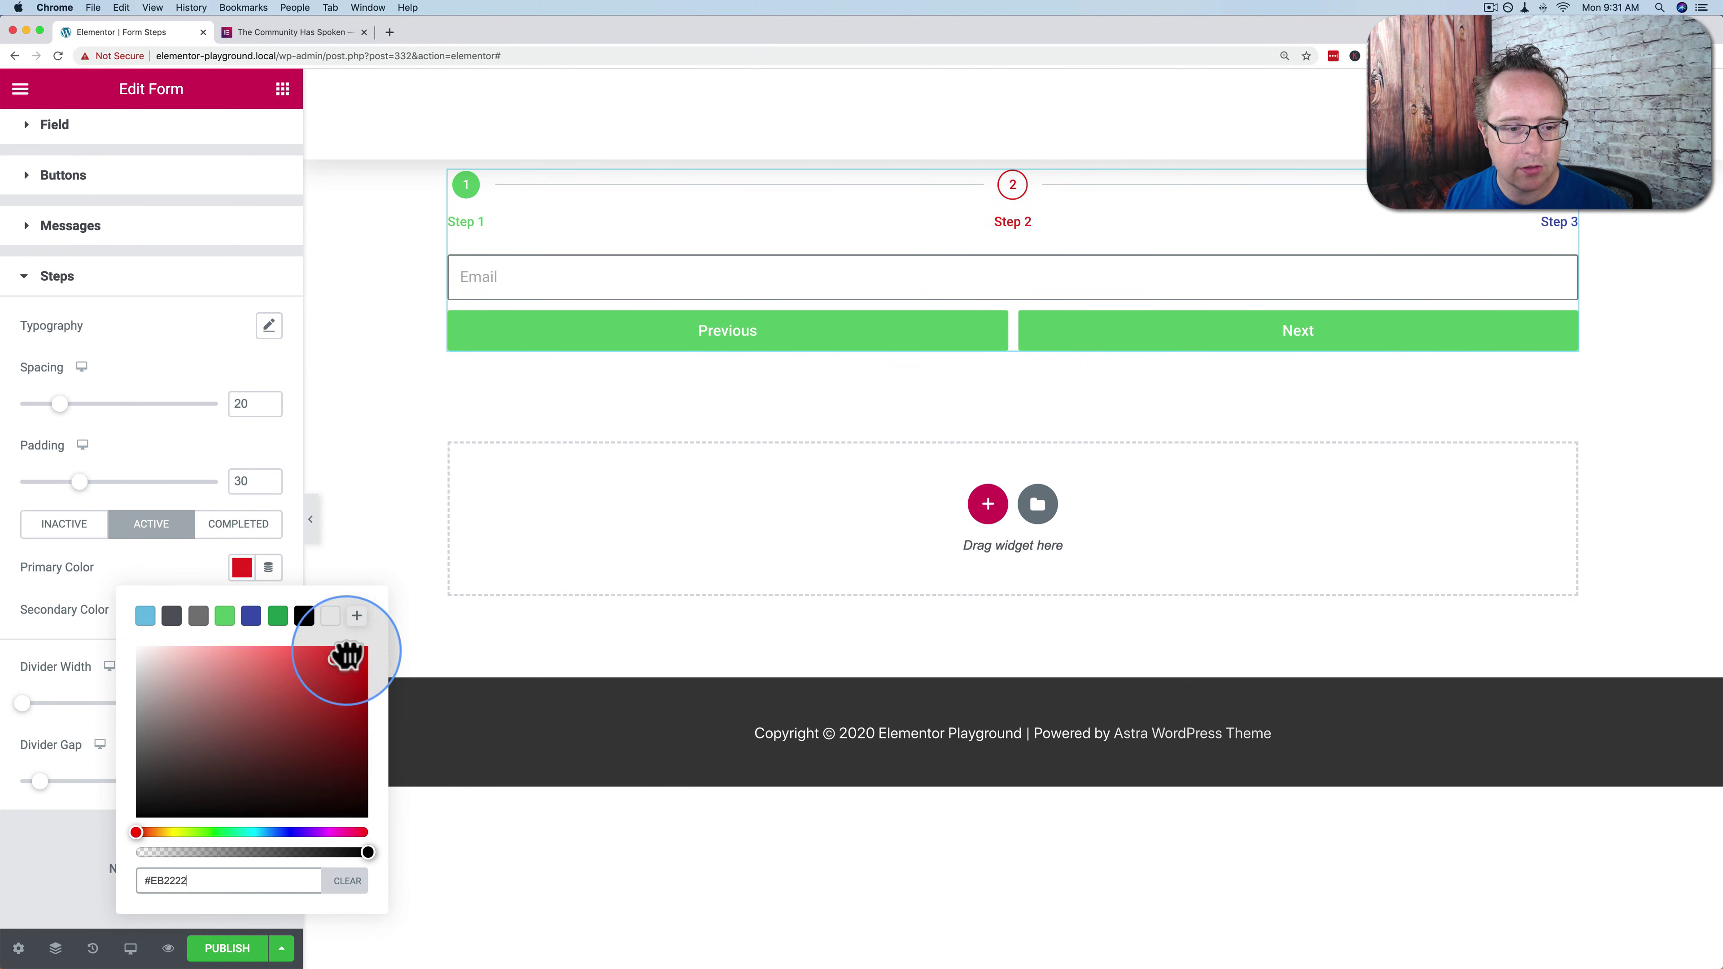
{"action": "left_click_drag", "start_coordinate": [347, 655], "coordinate": [177, 577]}
{"action": "left_click", "coordinate": [177, 577]}
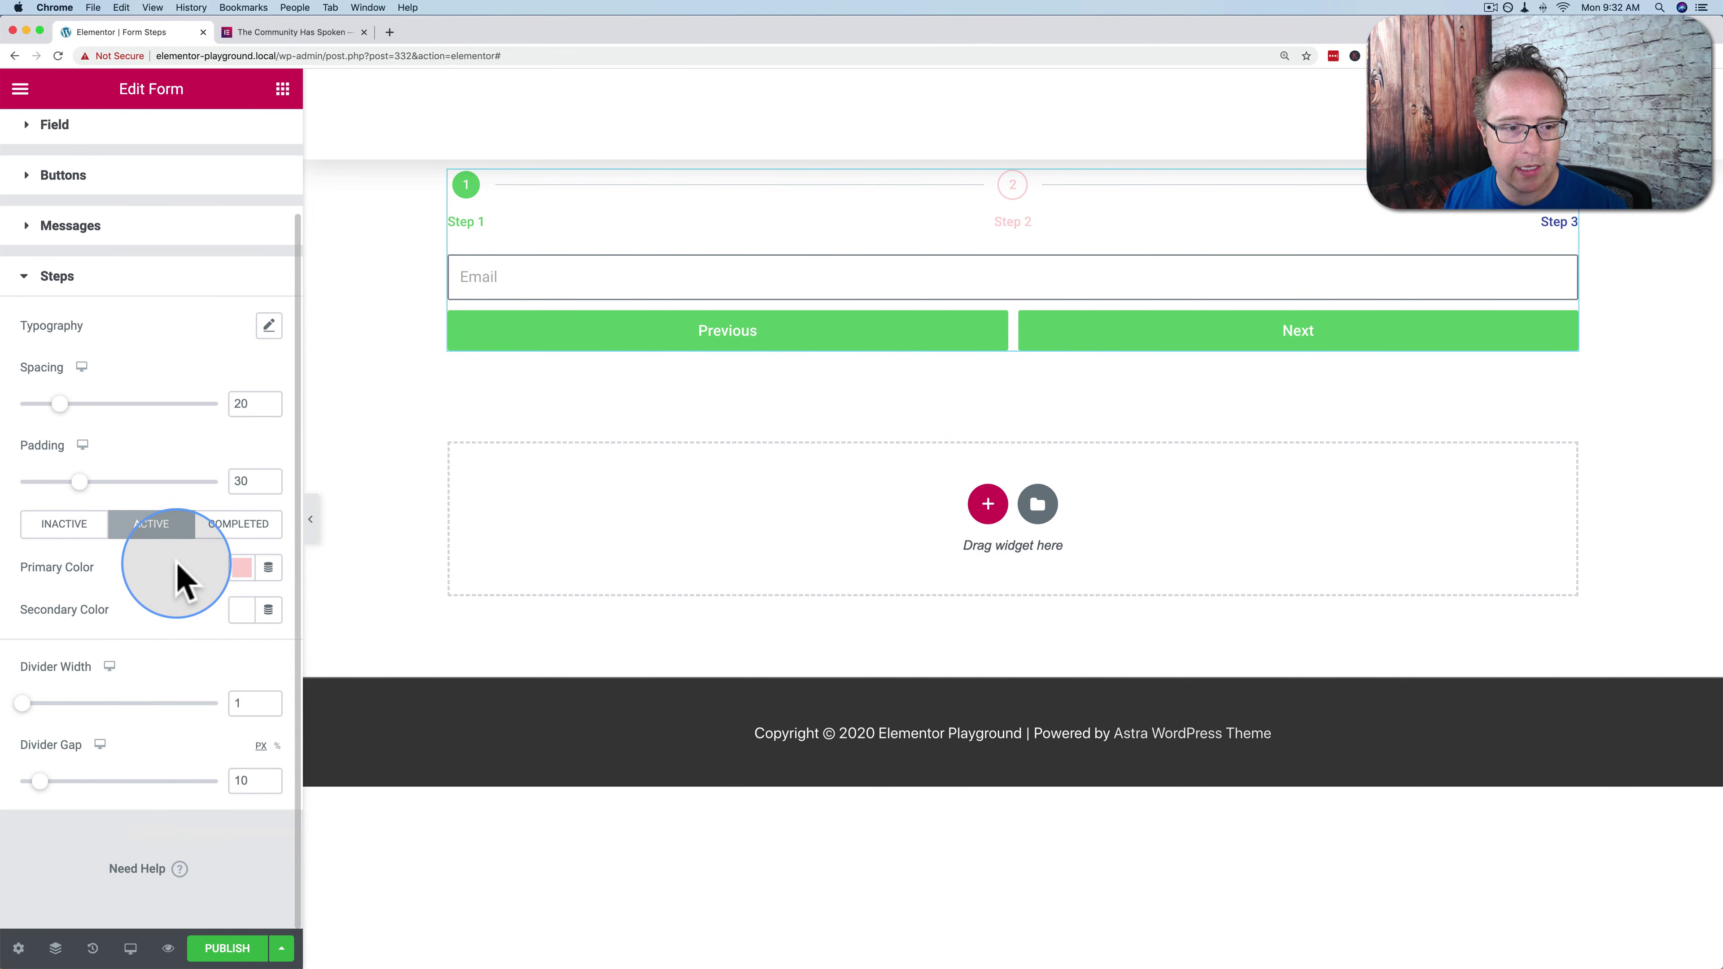
{"action": "left_click", "coordinate": [244, 571]}
{"action": "left_click_drag", "start_coordinate": [285, 679], "coordinate": [220, 587]}
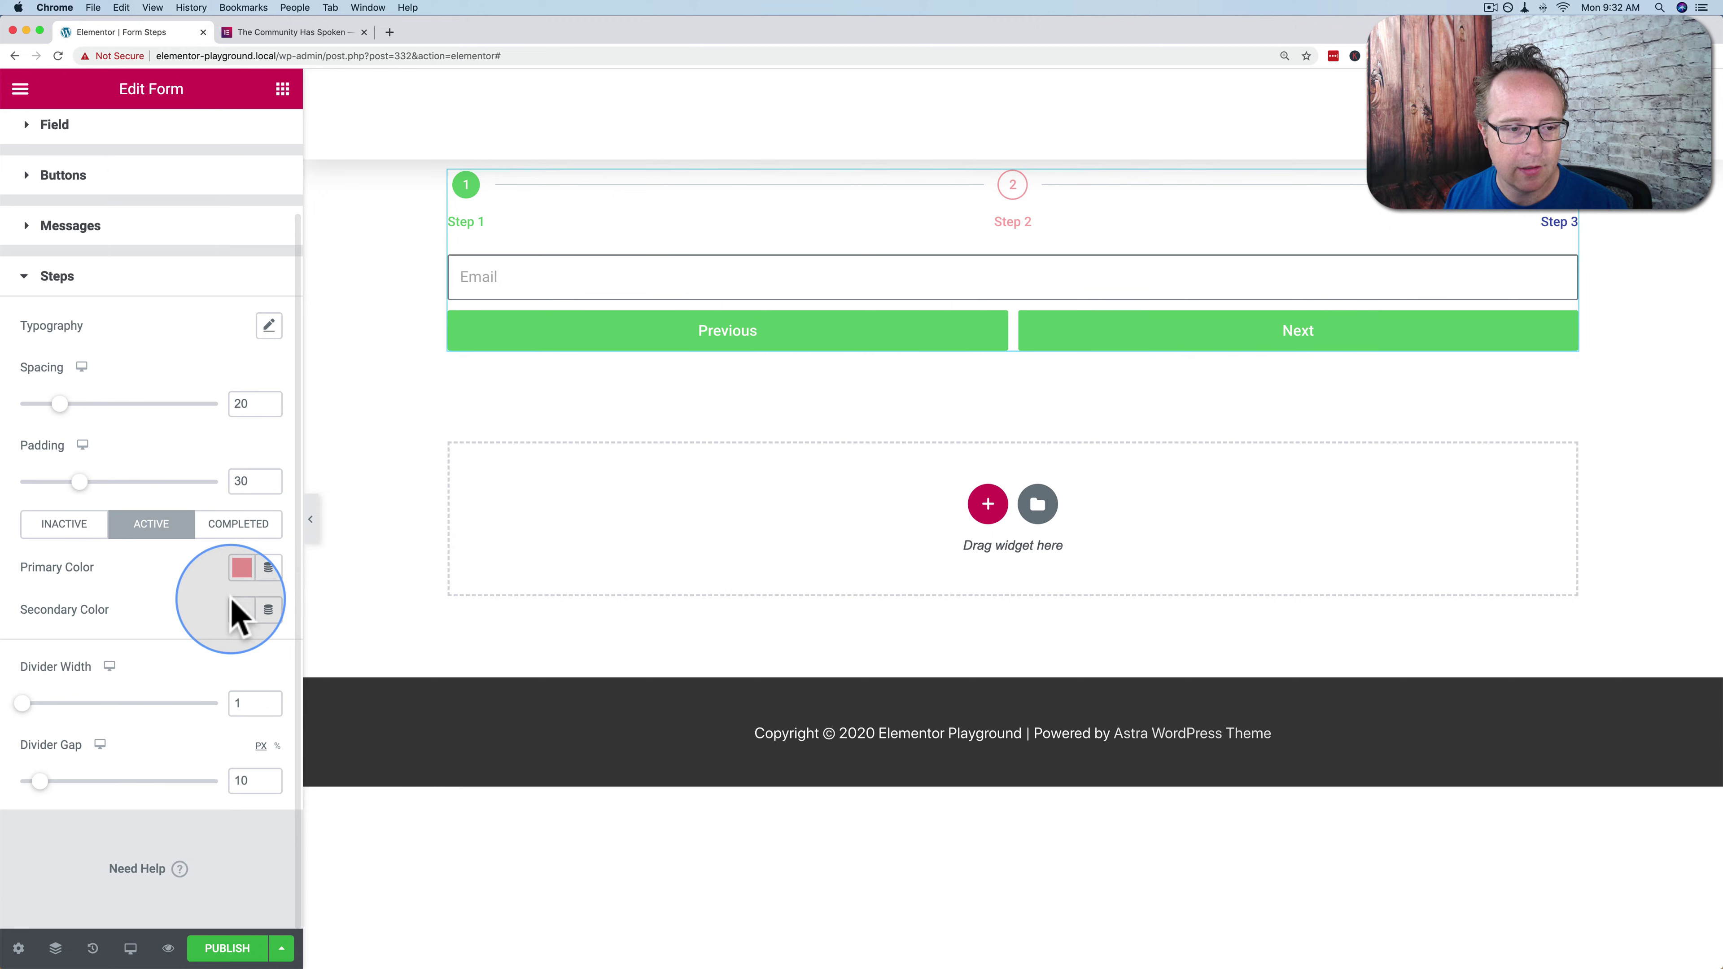
{"action": "left_click", "coordinate": [241, 568]}
{"action": "left_click_drag", "start_coordinate": [291, 671], "coordinate": [397, 652]}
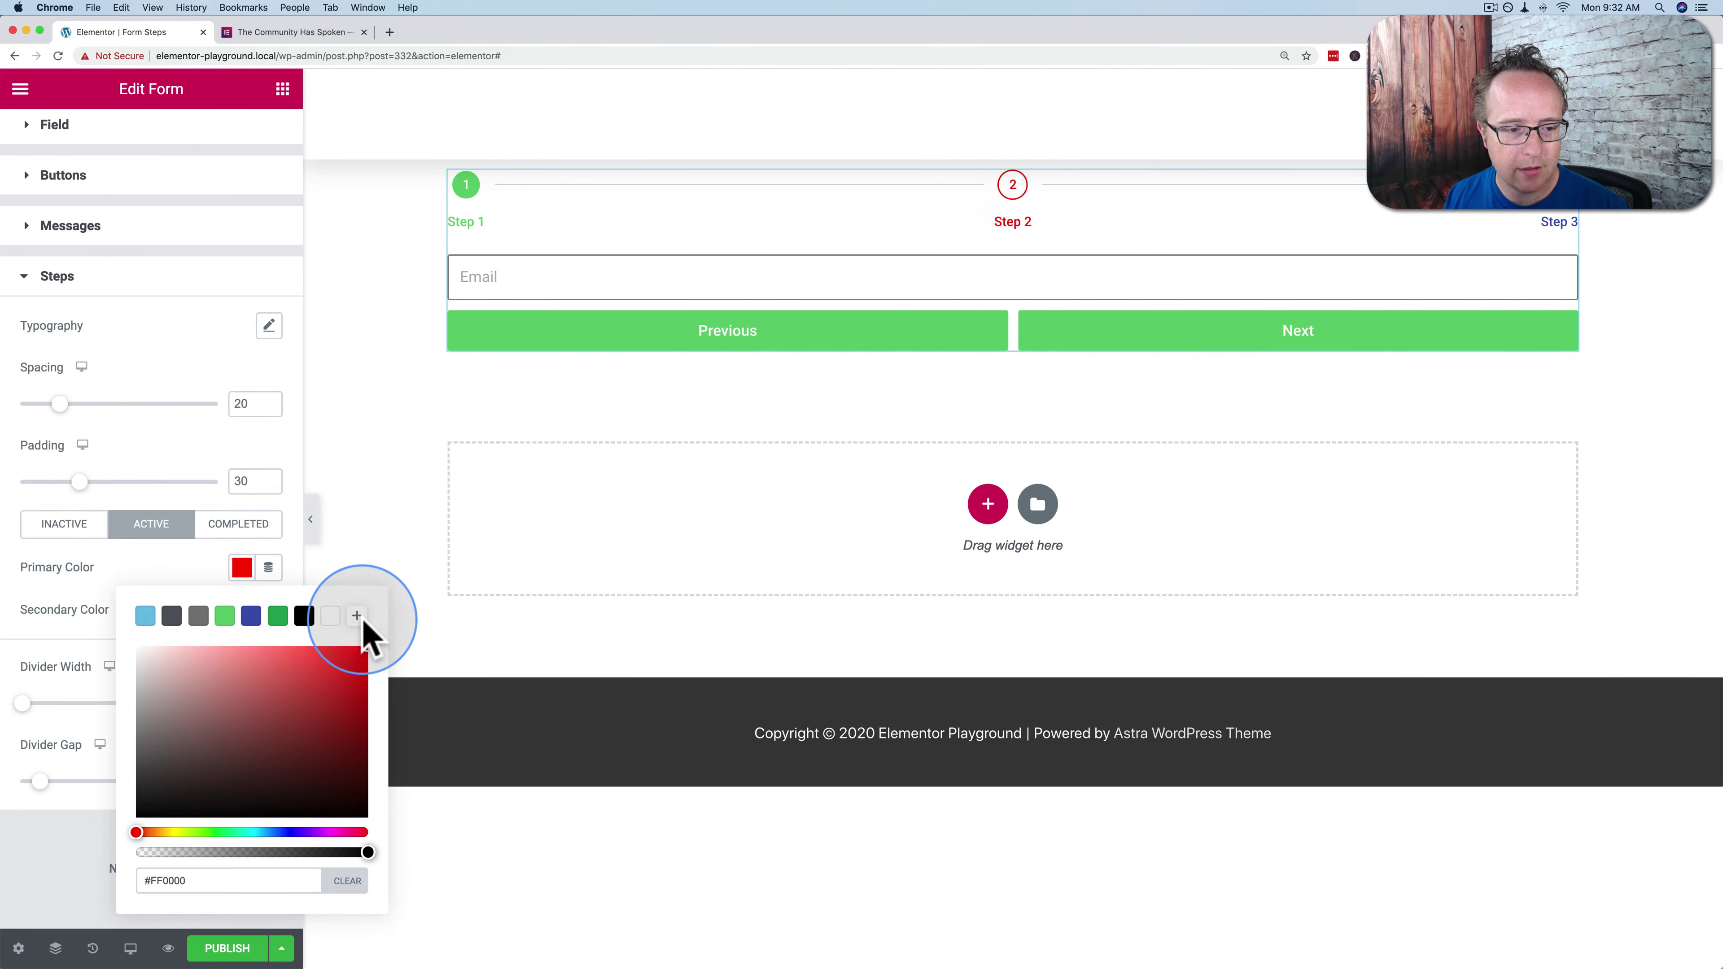
{"action": "left_click", "coordinate": [239, 573]}
{"action": "left_click", "coordinate": [931, 258]}
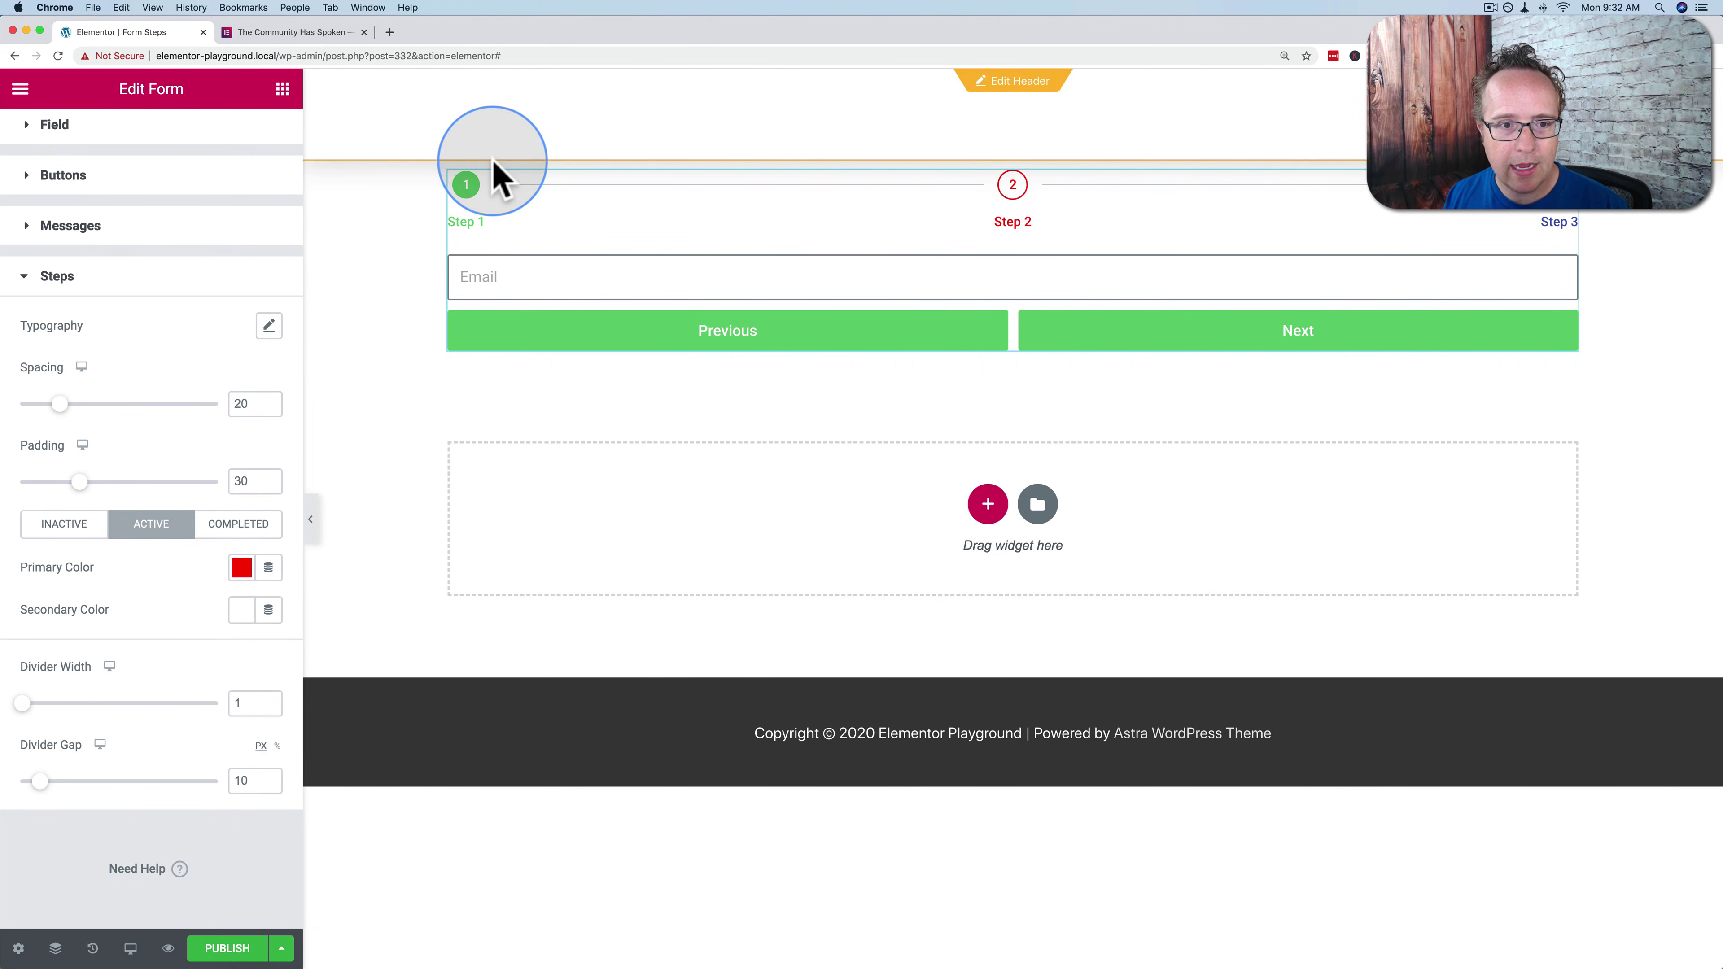
Set the completed steps' primary colour to vivid magenta
{"action": "left_click", "coordinate": [241, 568]}
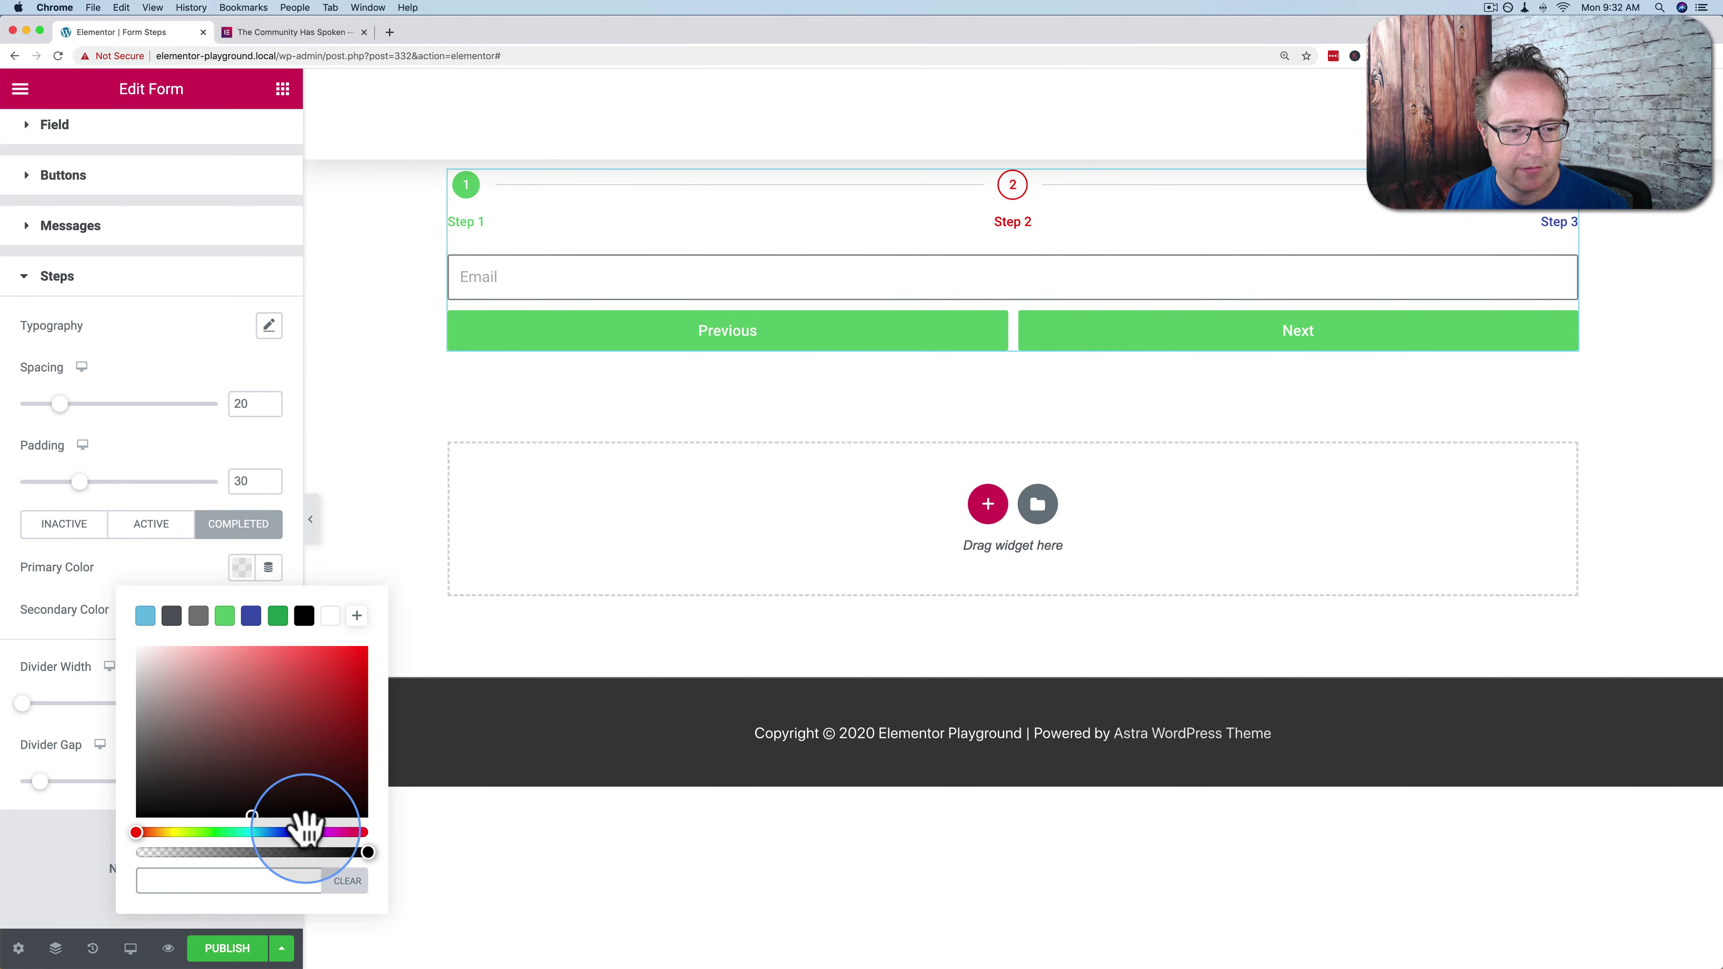
{"action": "left_click", "coordinate": [332, 833]}
{"action": "mouse_move", "coordinate": [338, 743]}
{"action": "left_mouse_down"}
{"action": "mouse_move", "coordinate": [415, 565]}
{"action": "mouse_move", "coordinate": [375, 526]}
{"action": "mouse_move", "coordinate": [254, 570]}
{"action": "mouse_move", "coordinate": [295, 569]}
{"action": "left_mouse_up"}
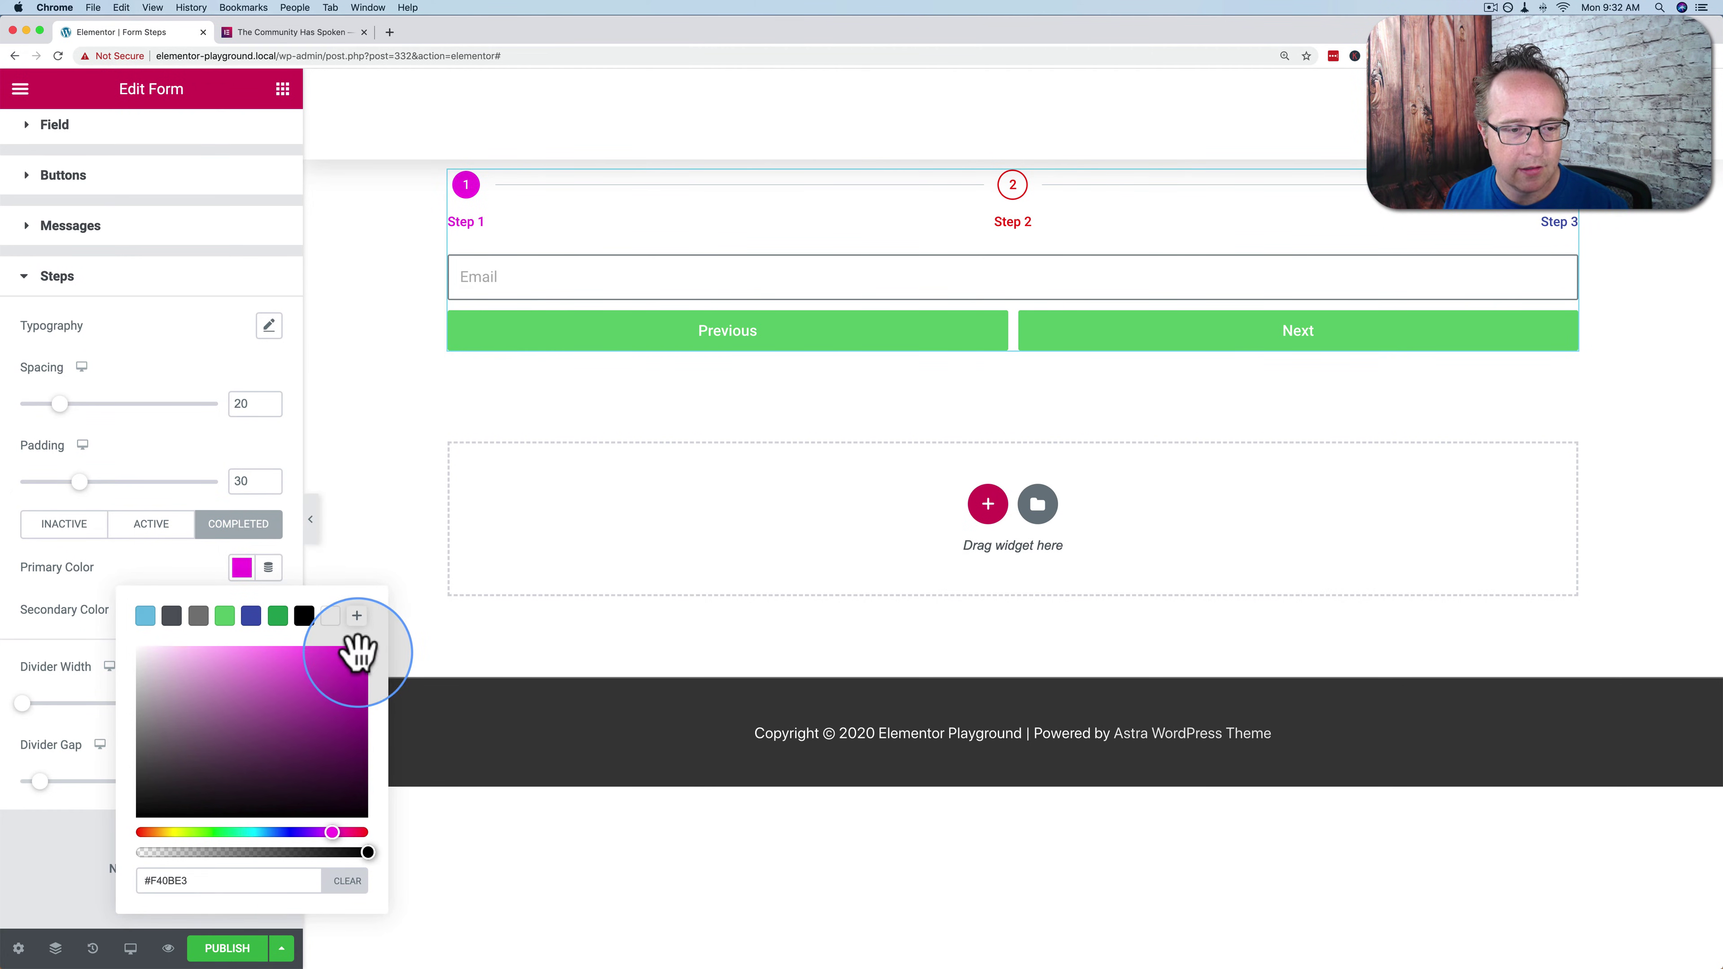
{"action": "left_click", "coordinate": [241, 567]}
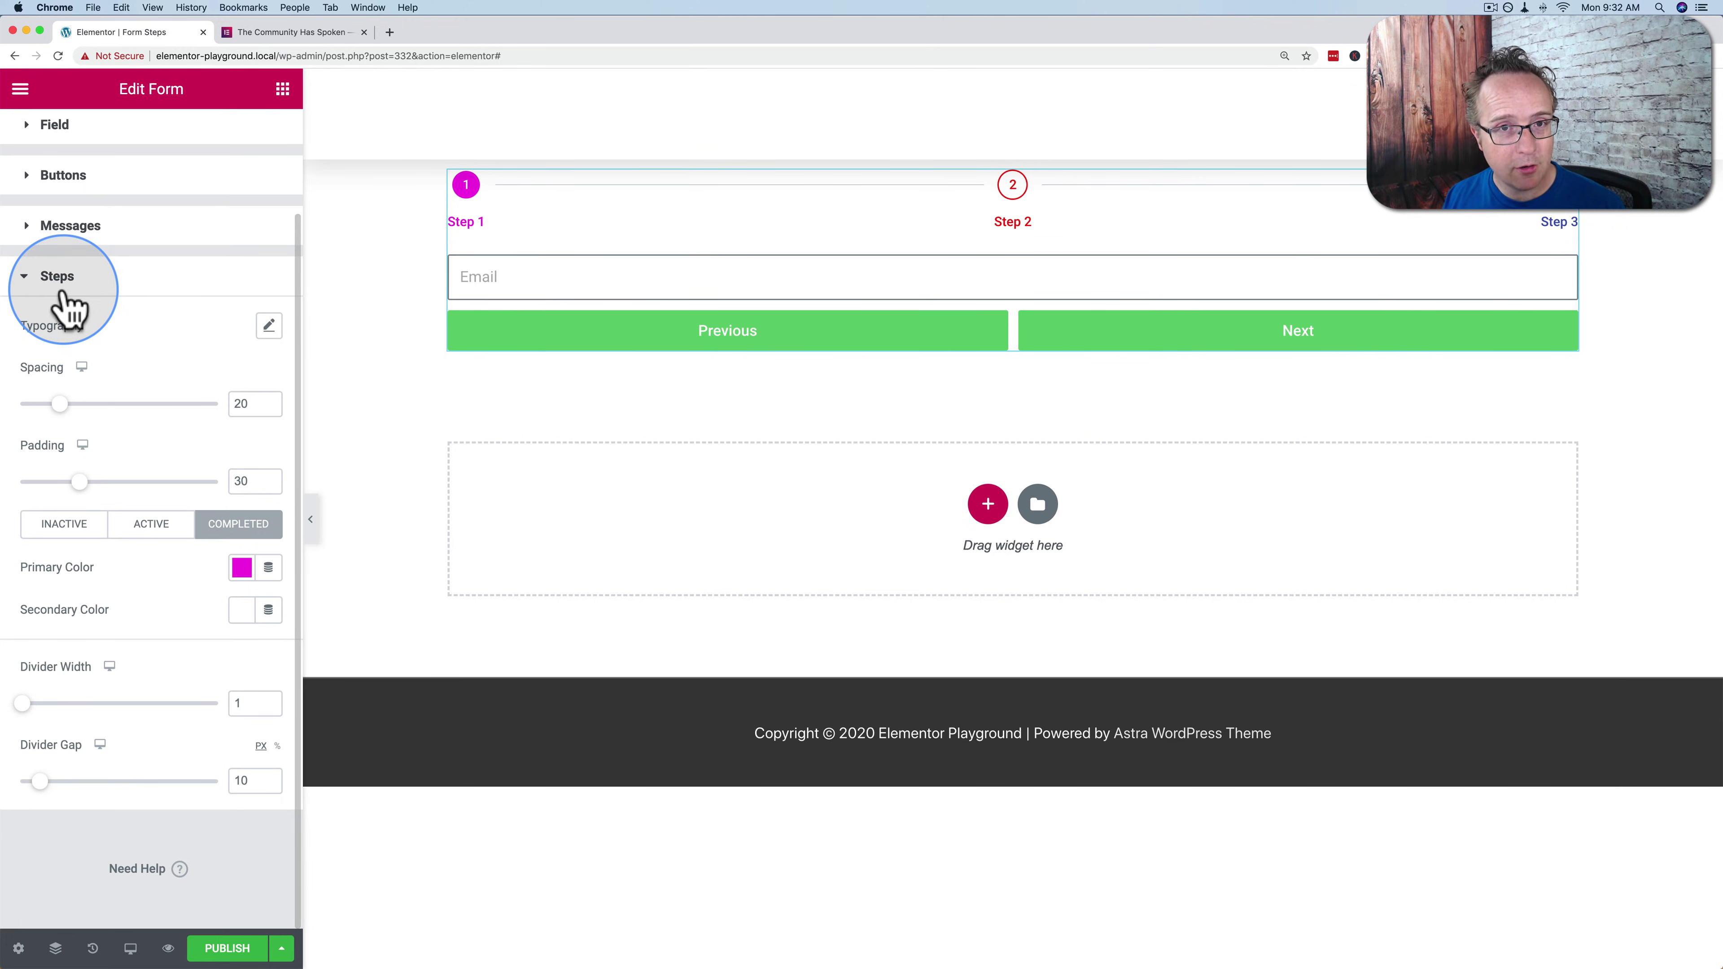
Switch to the Content tab and scroll through the Form Fields step list
{"action": "scroll", "coordinate": [83, 173], "scroll_direction": "up", "scroll_amount": 3}
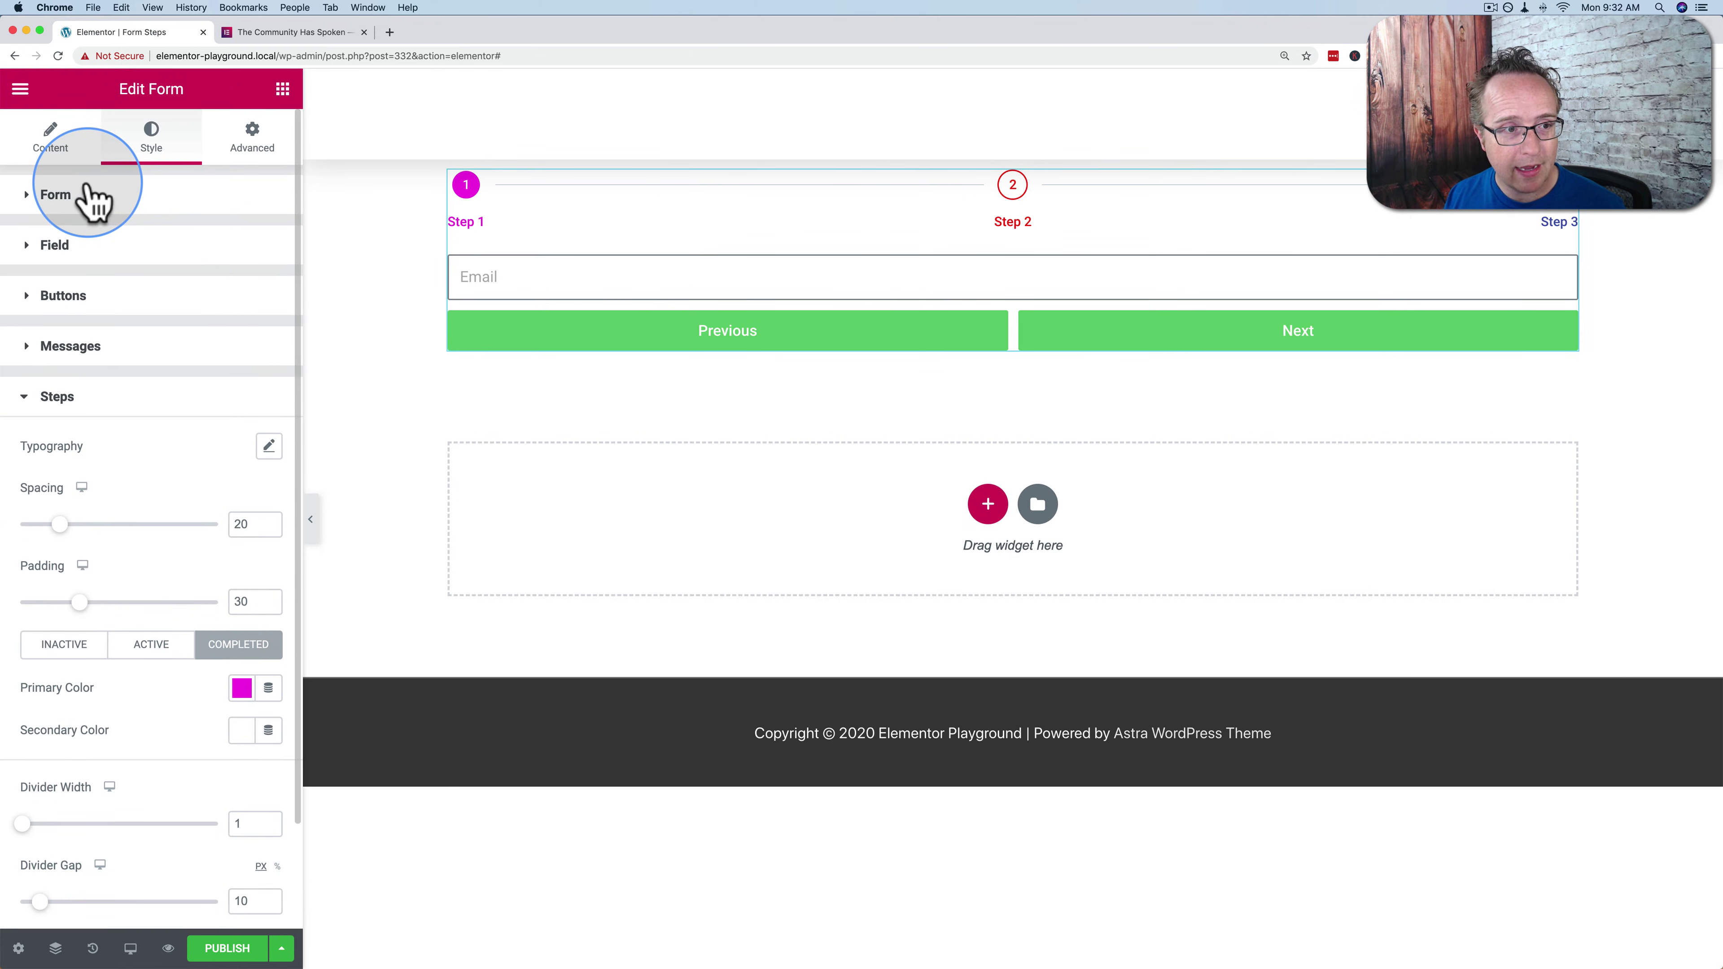
{"action": "left_click", "coordinate": [75, 155]}
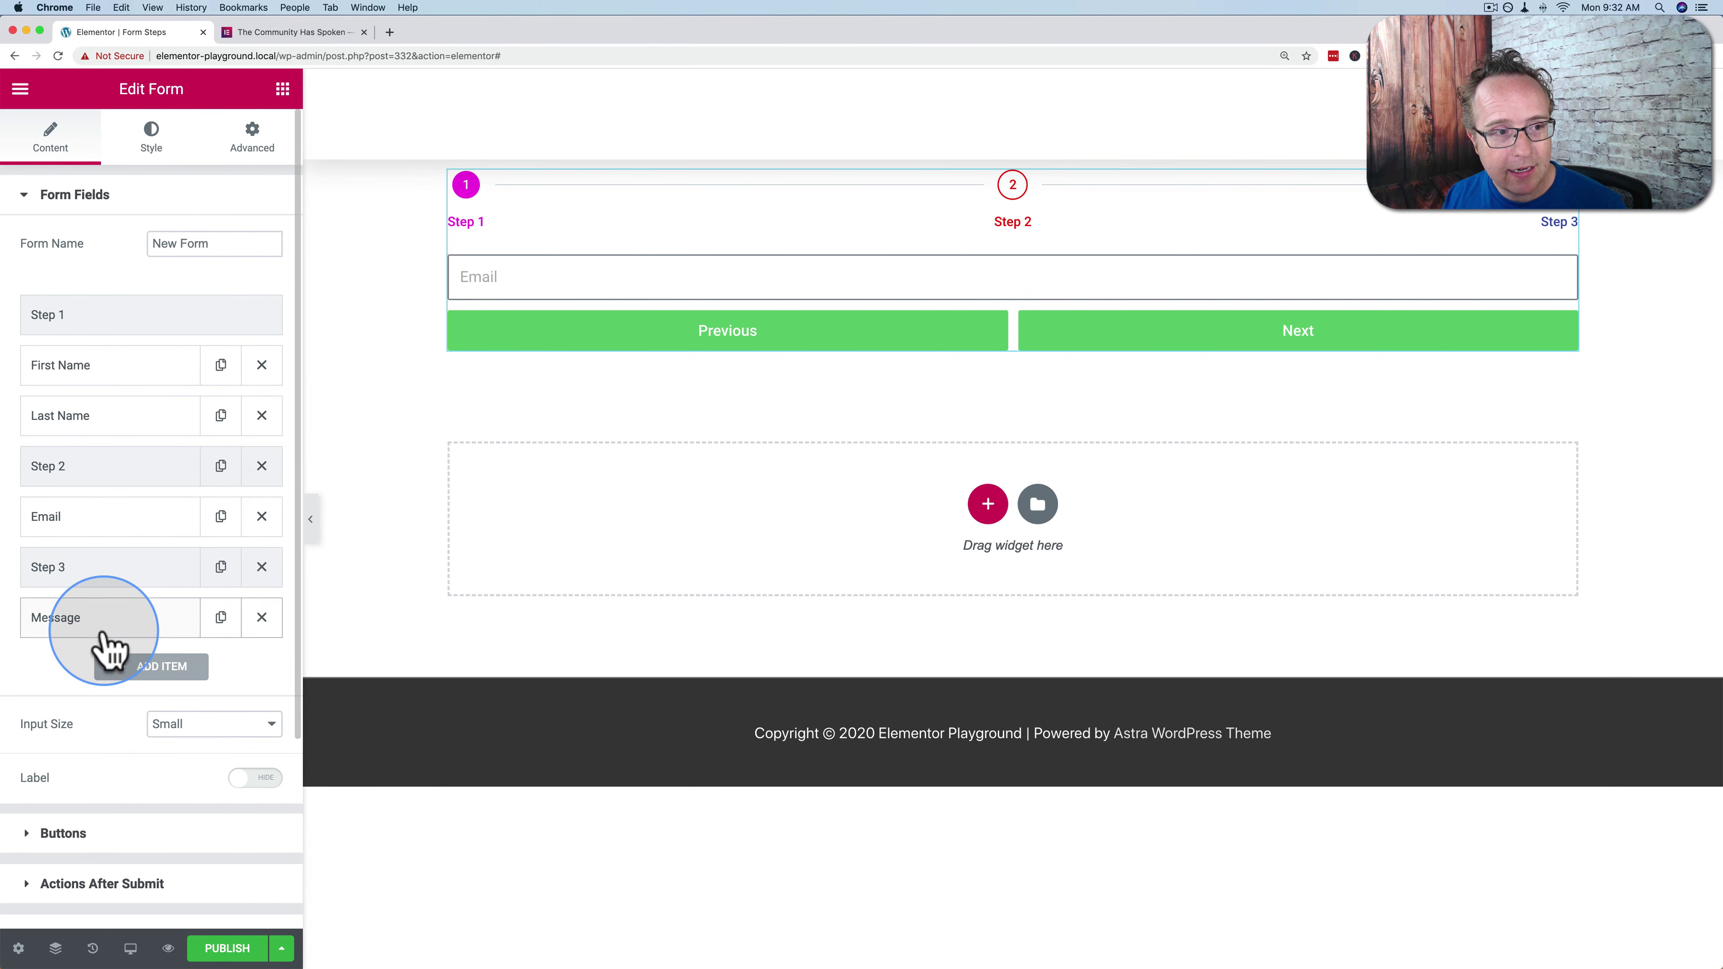
{"action": "scroll", "coordinate": [165, 638], "scroll_direction": "down", "scroll_amount": 3}
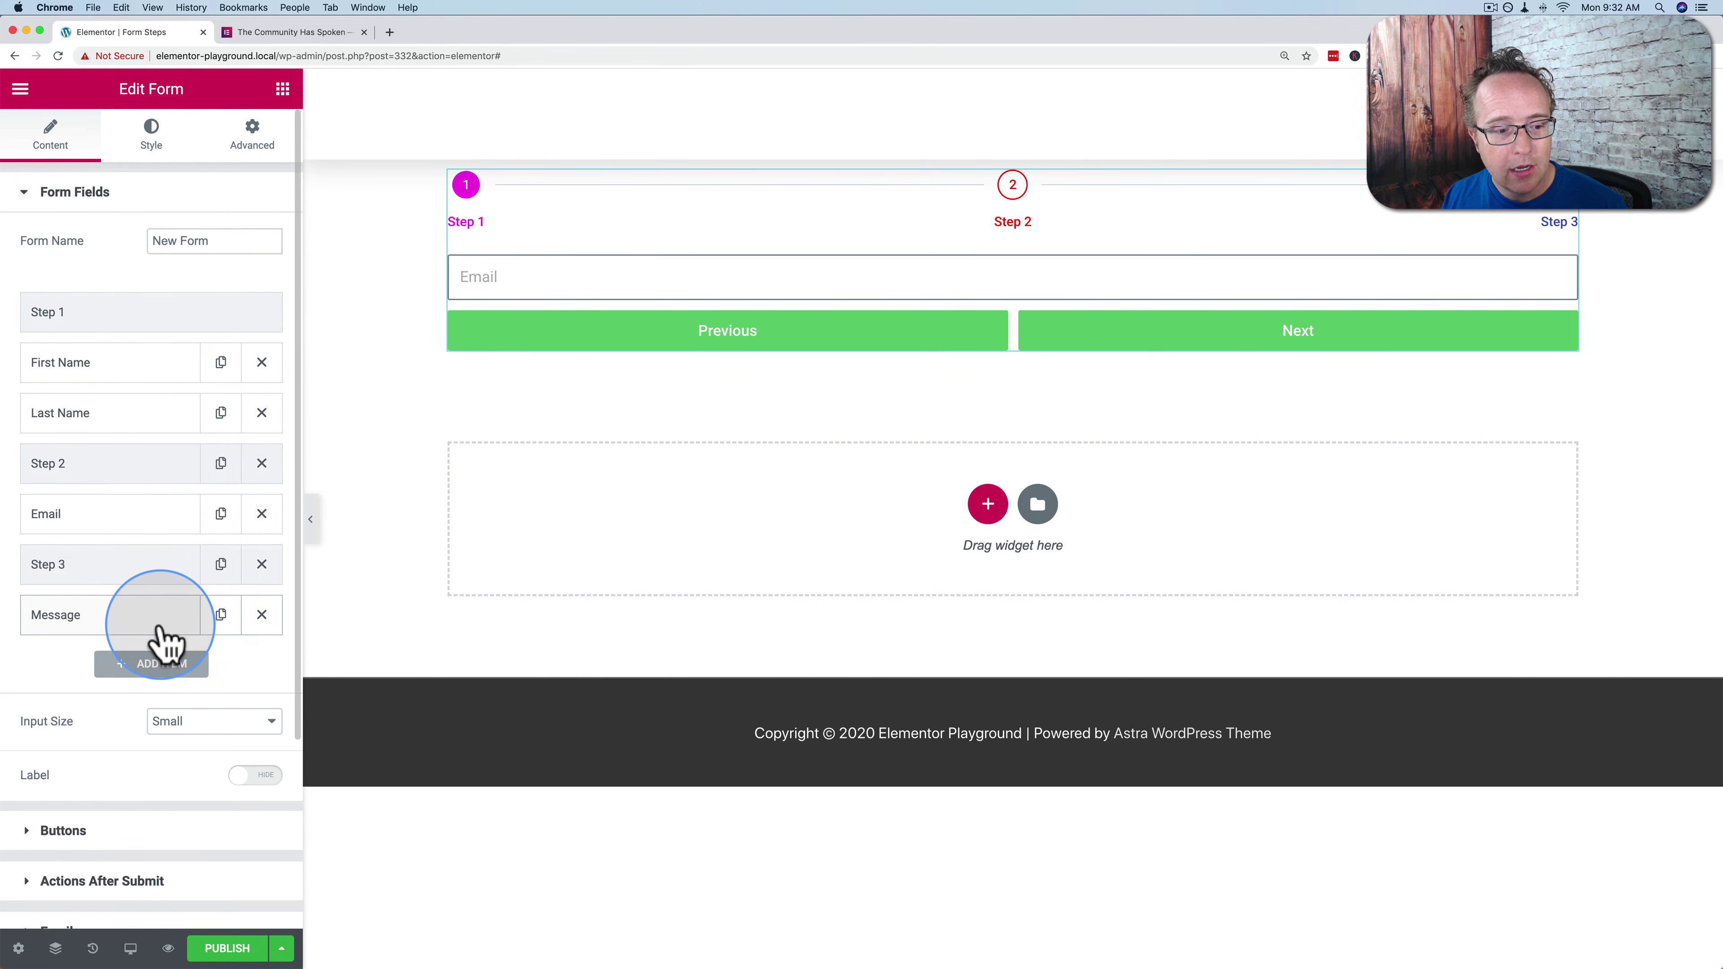
{"action": "scroll", "coordinate": [170, 679], "scroll_direction": "down", "scroll_amount": 2}
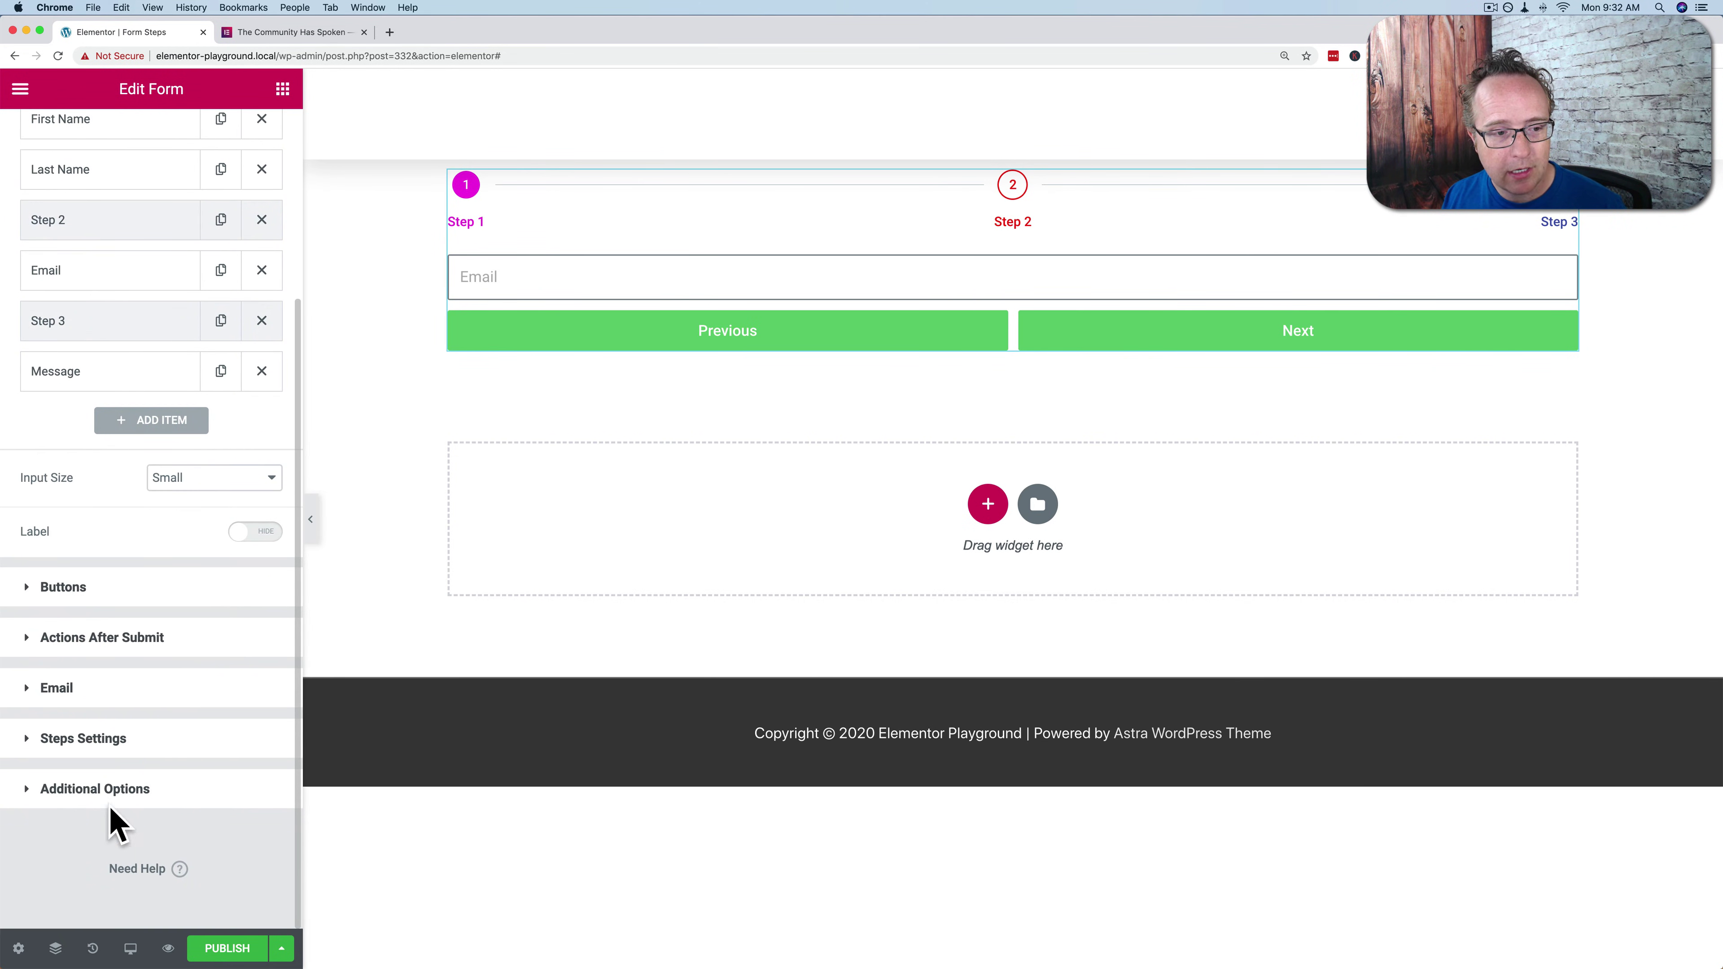
{"action": "scroll", "coordinate": [100, 784], "scroll_direction": "up", "scroll_amount": 4}
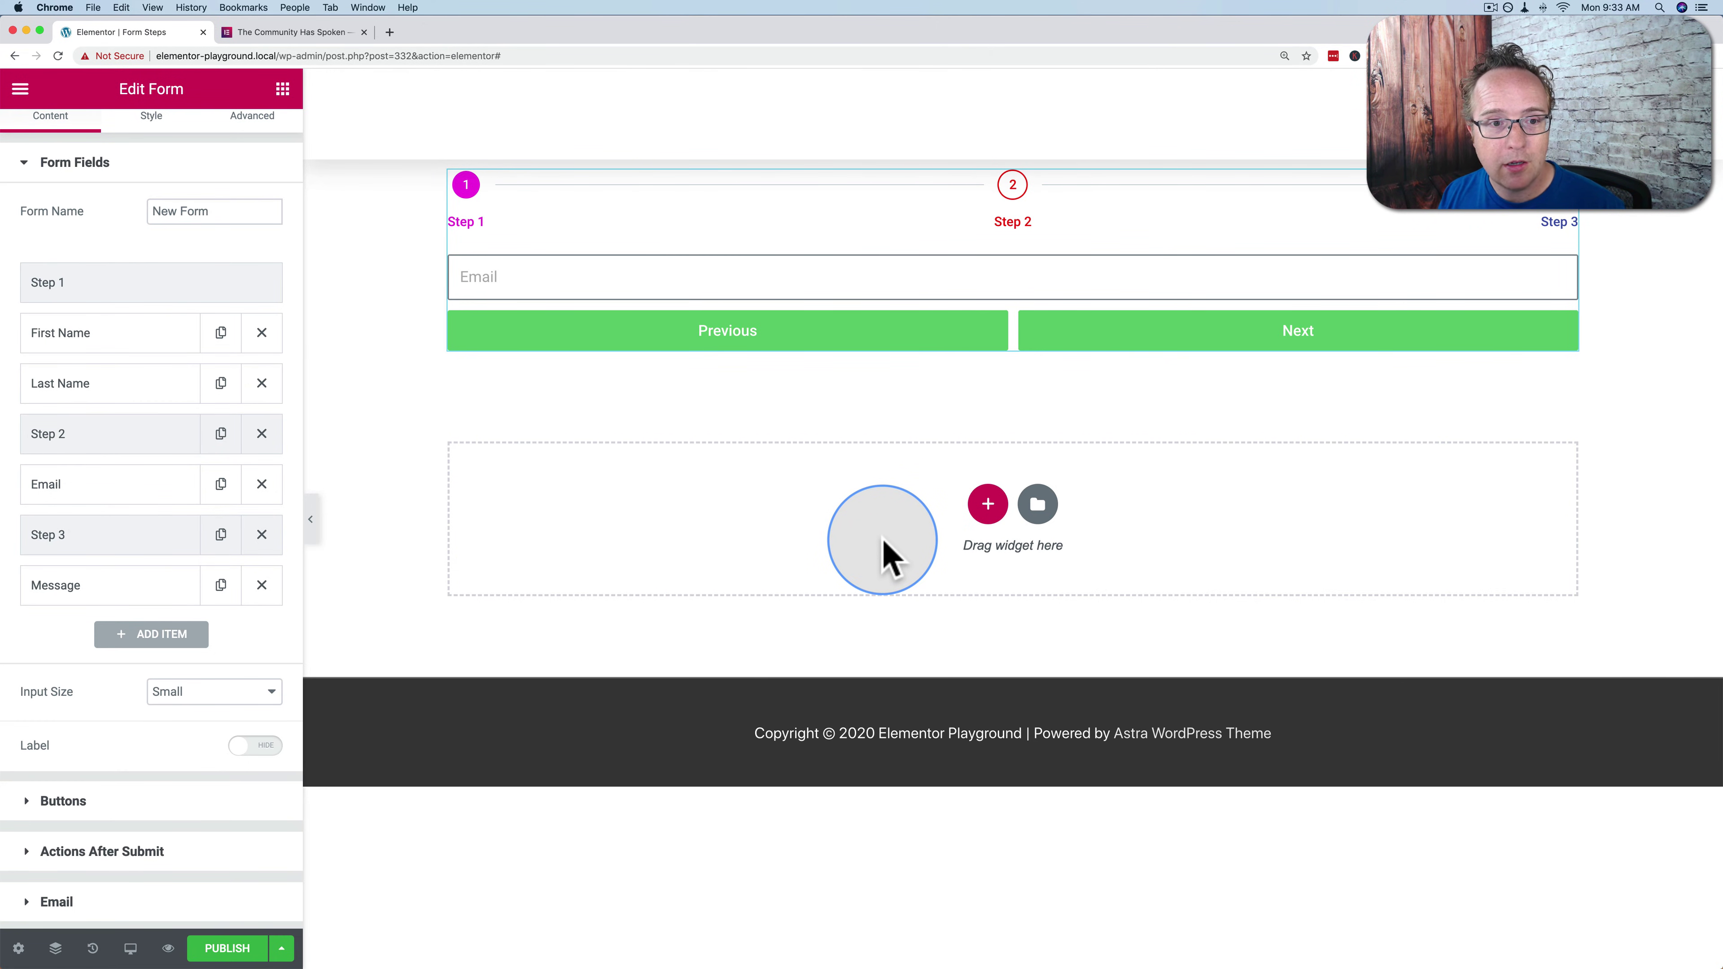
{"action": "left_click", "coordinate": [322, 40]}
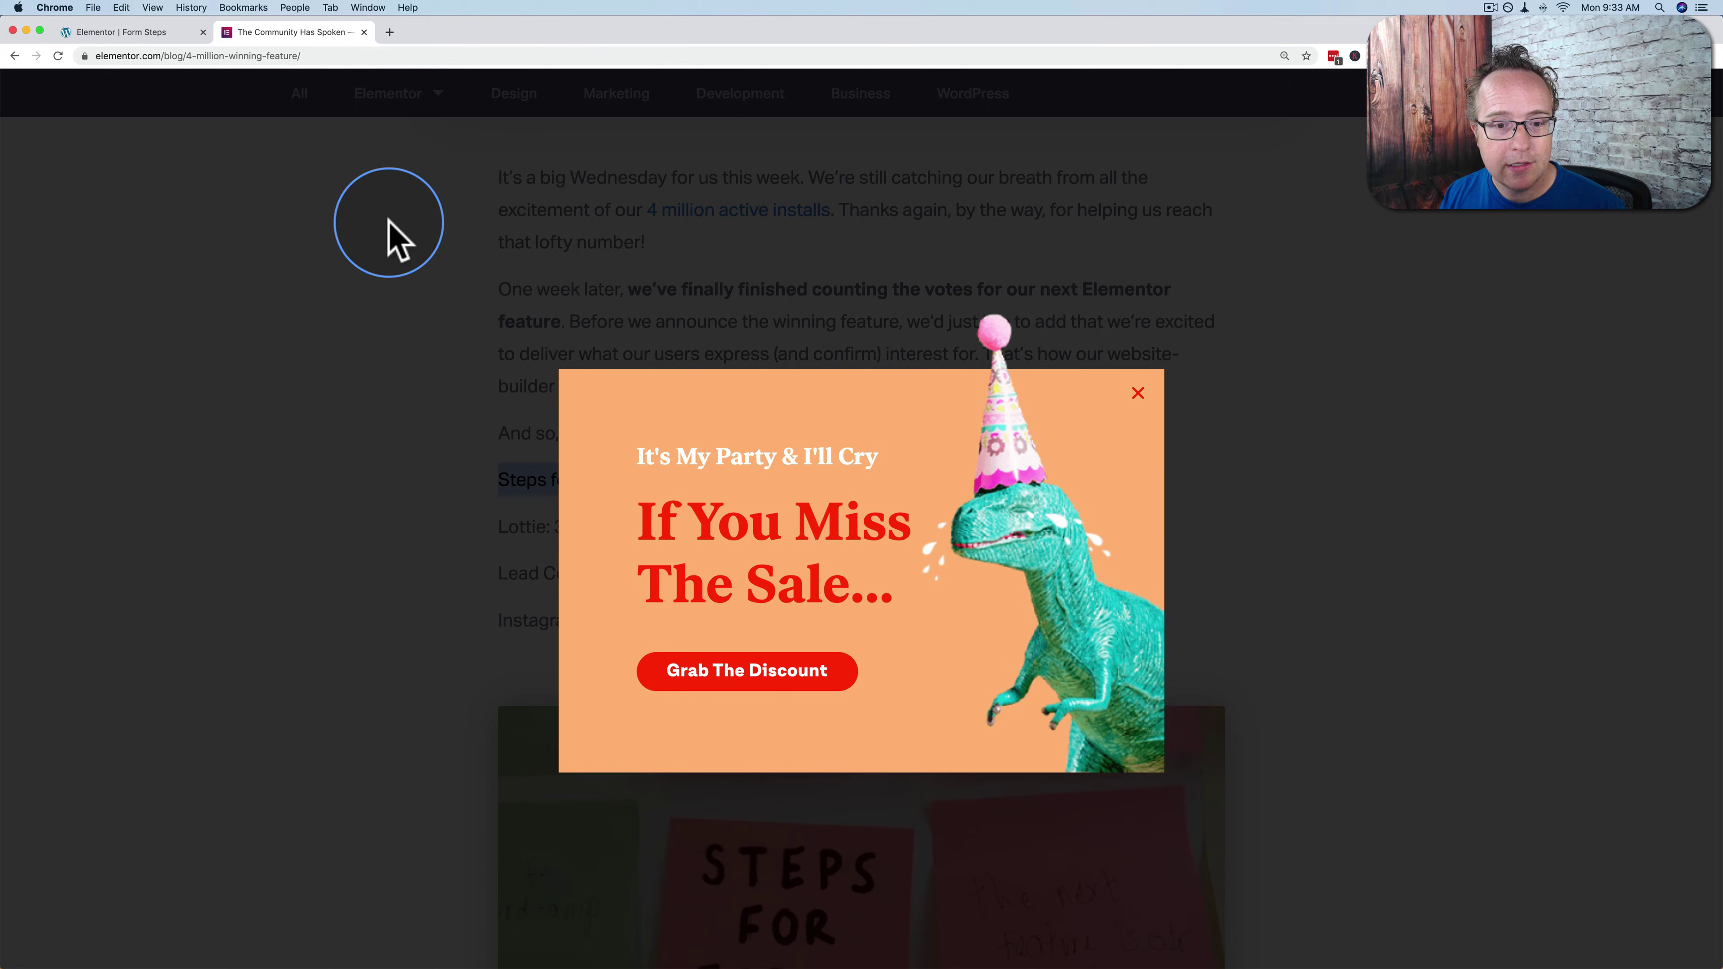
{"action": "left_click", "coordinate": [1134, 390]}
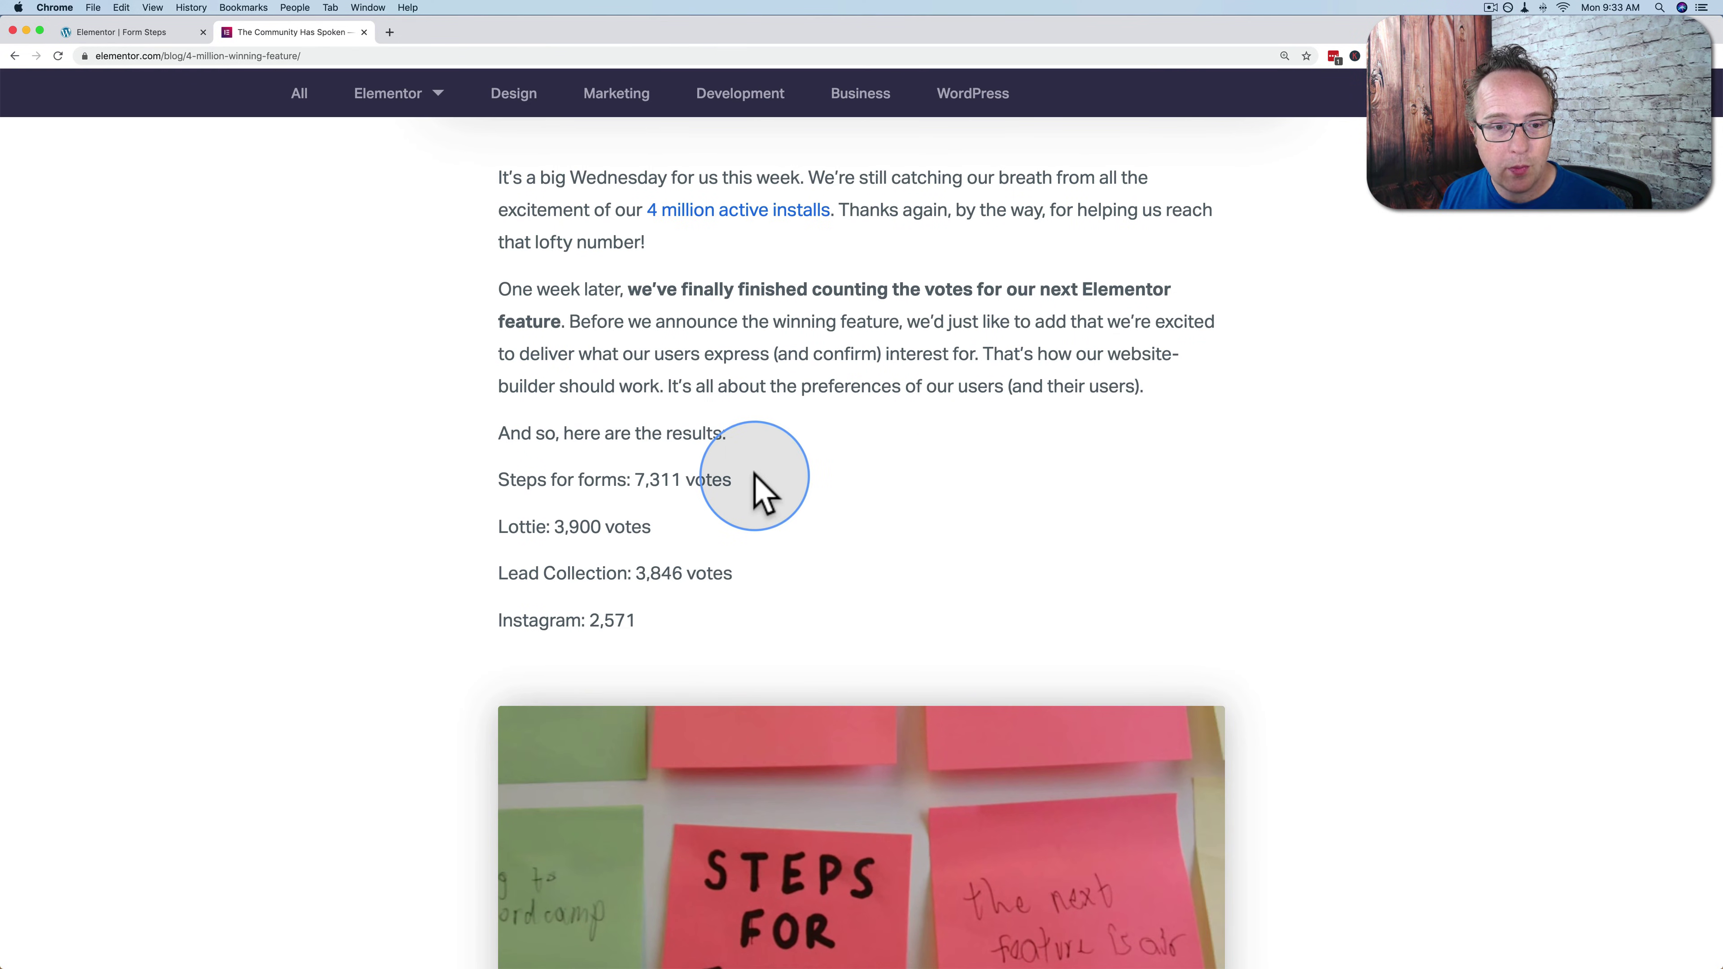
{"action": "left_click_drag", "start_coordinate": [742, 481], "coordinate": [494, 483]}
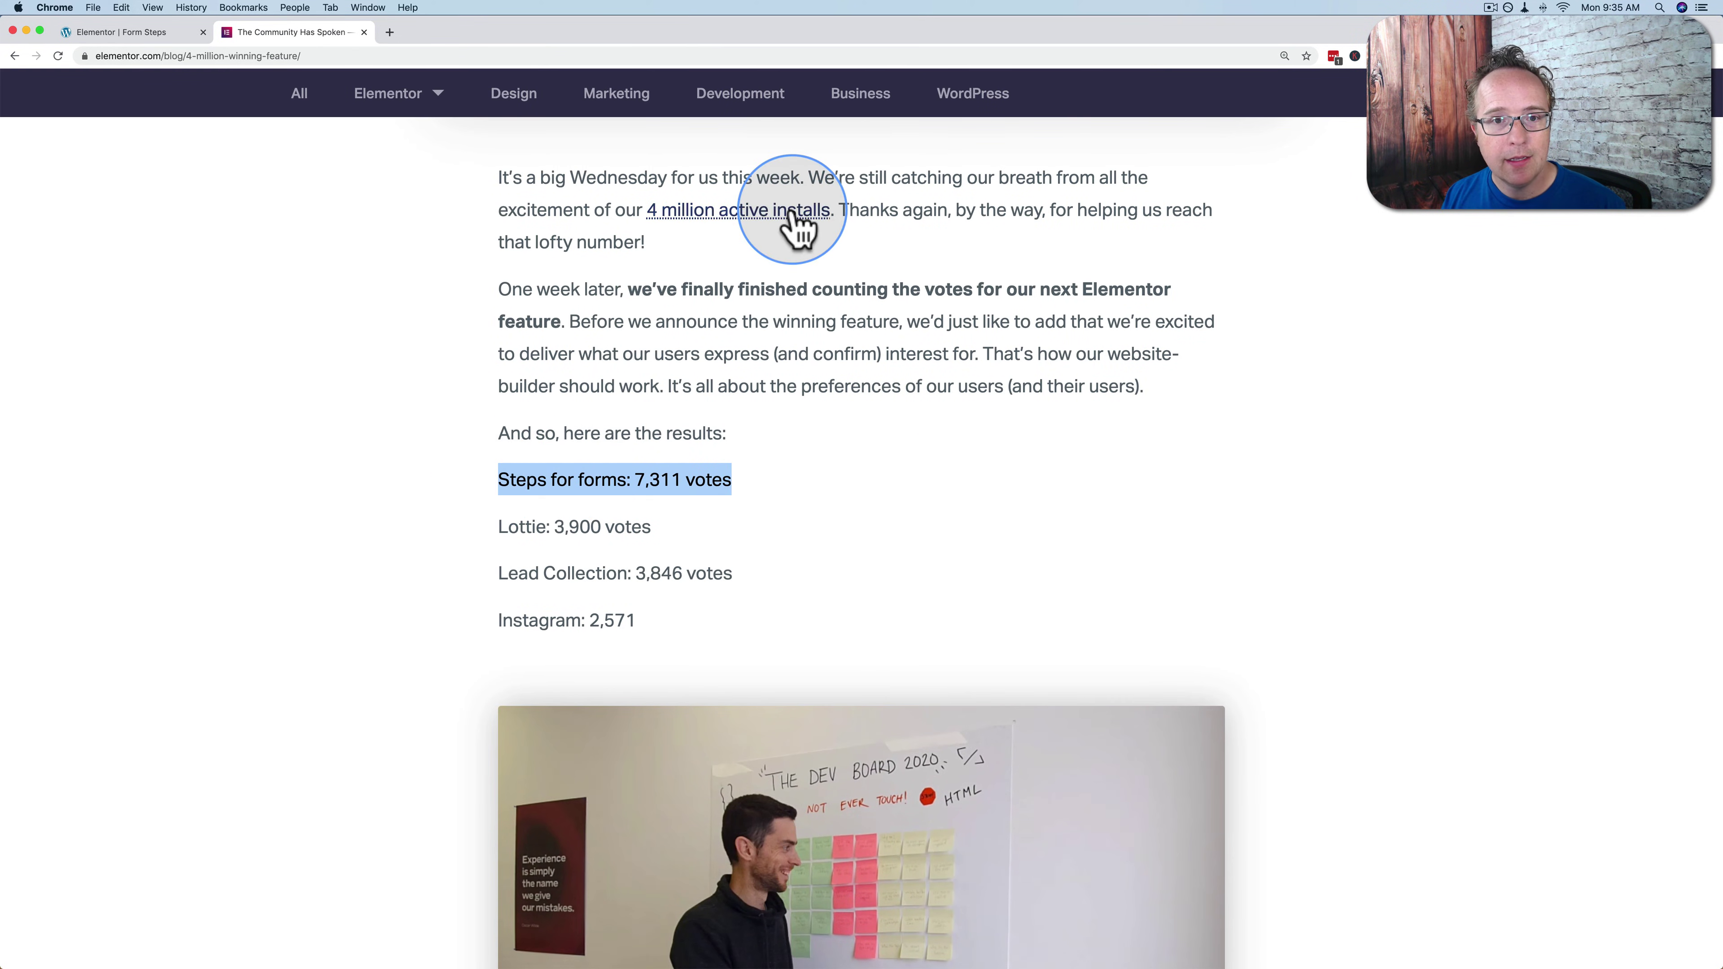
{"action": "left_click", "coordinate": [122, 31]}
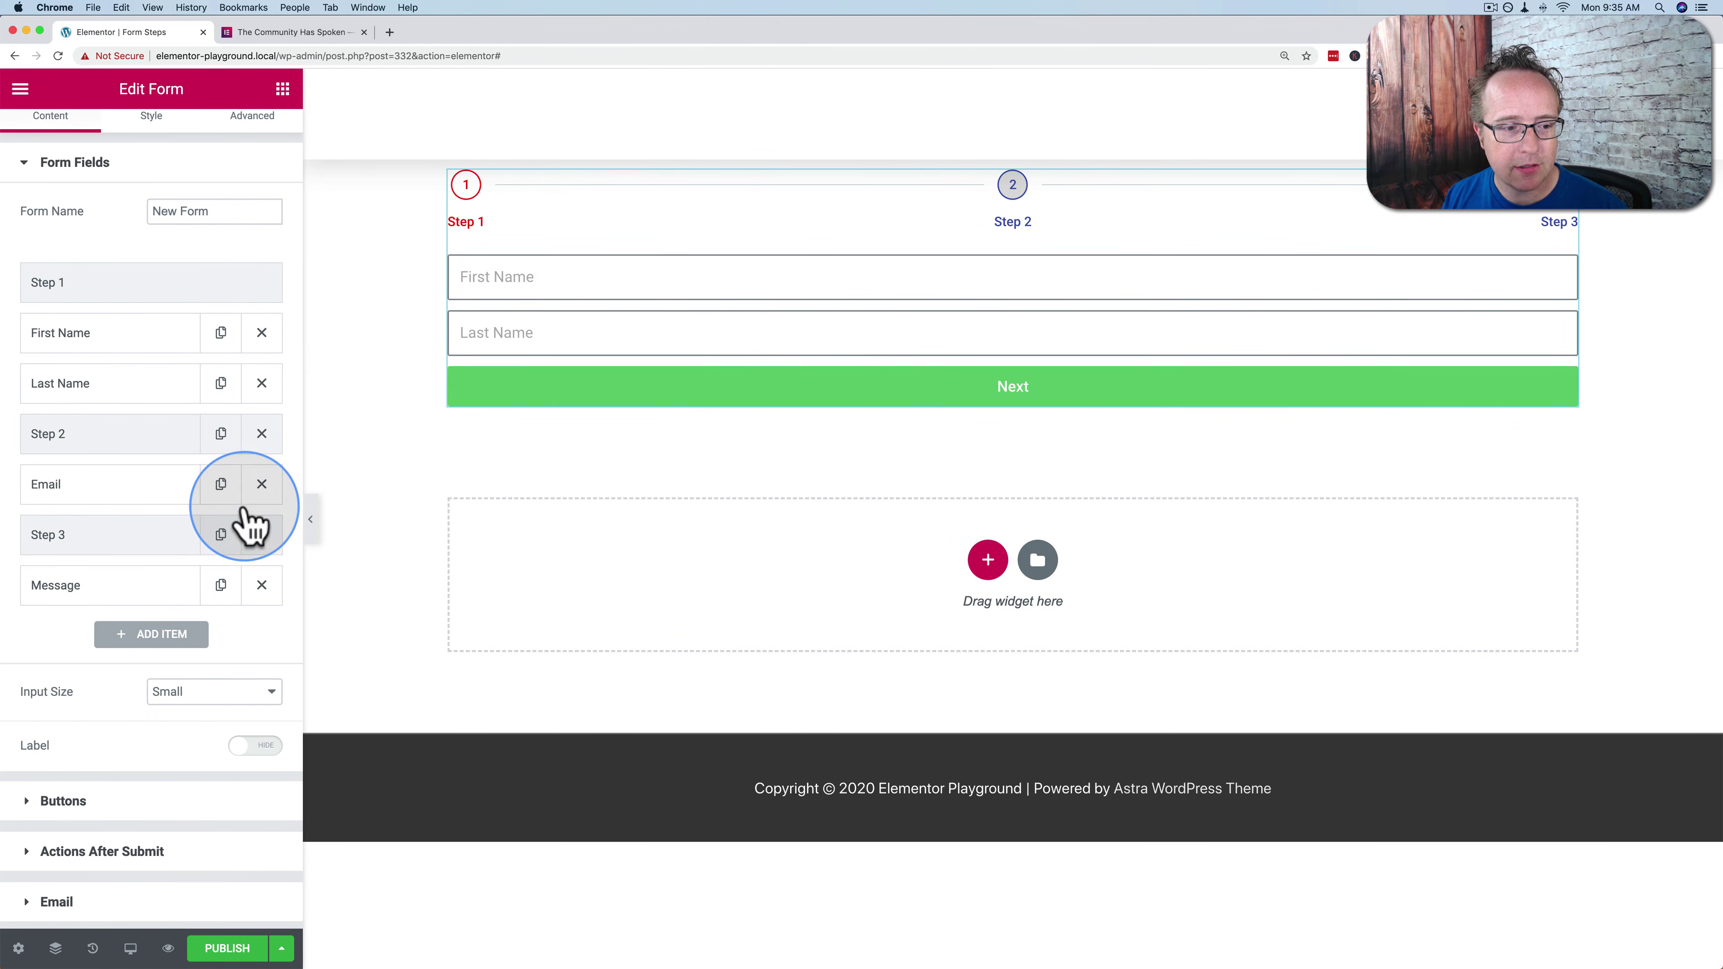
Set Step 1's Next Button text to 'Go Next' and test it in the preview
{"action": "scroll", "coordinate": [238, 520], "scroll_direction": "up", "scroll_amount": 1}
{"action": "left_click", "coordinate": [102, 320]}
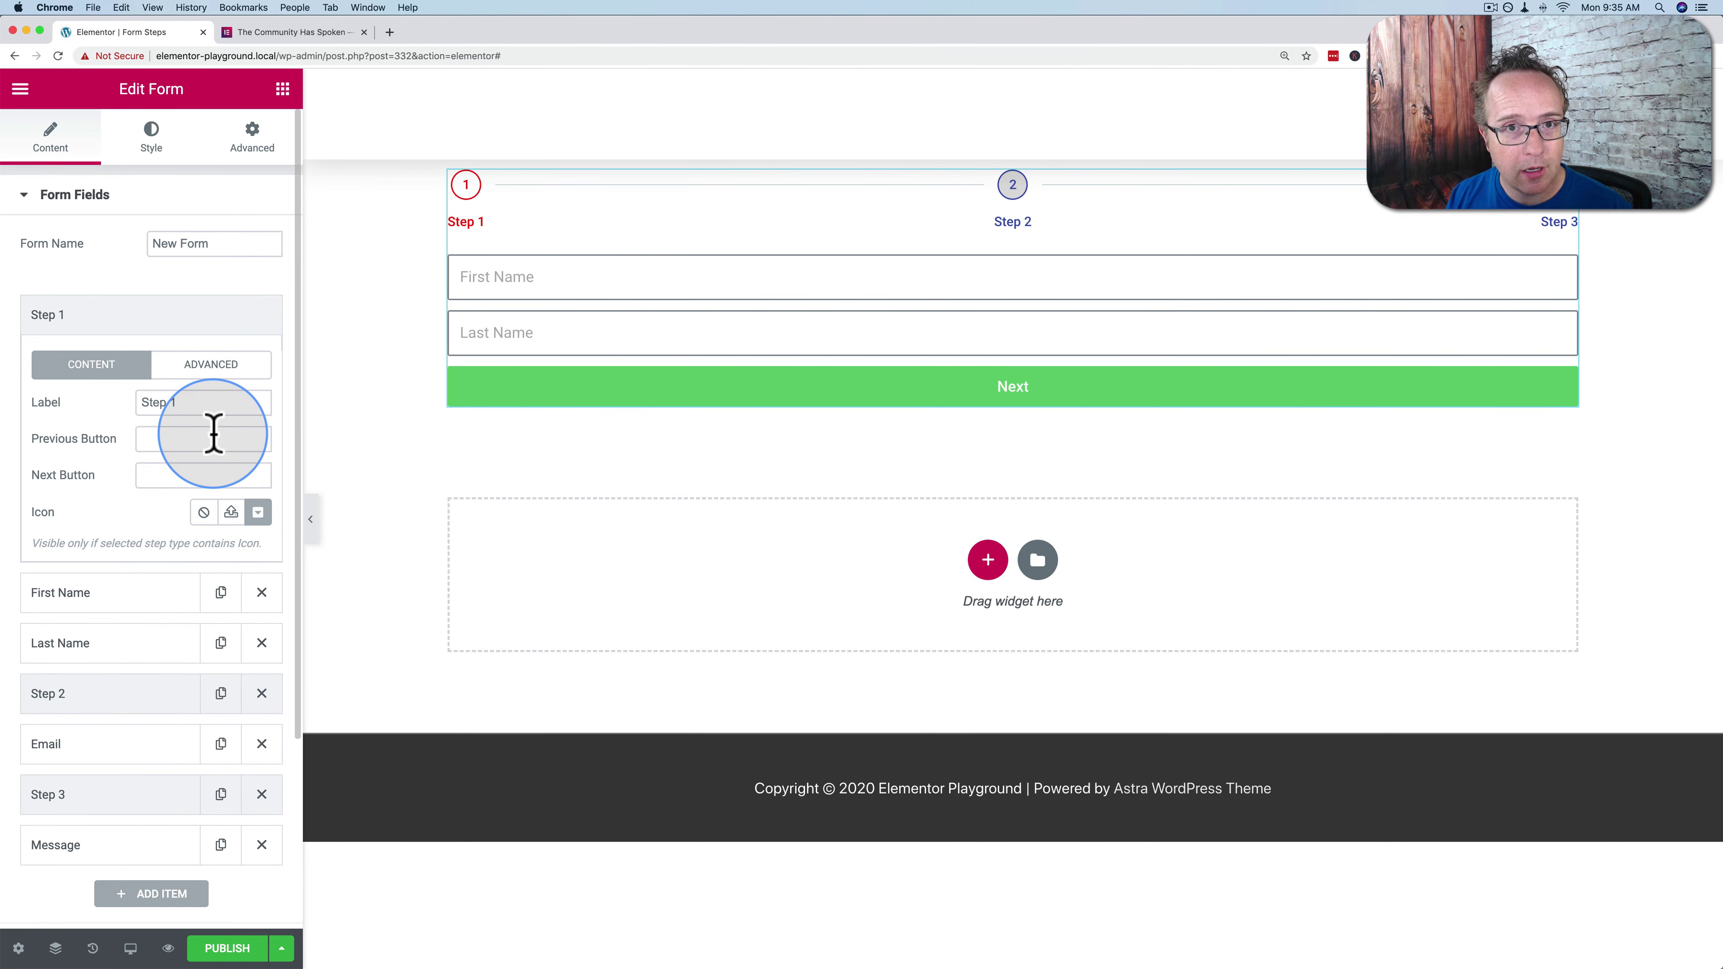
{"action": "left_click", "coordinate": [195, 474]}
{"action": "type", "text": "Go"}
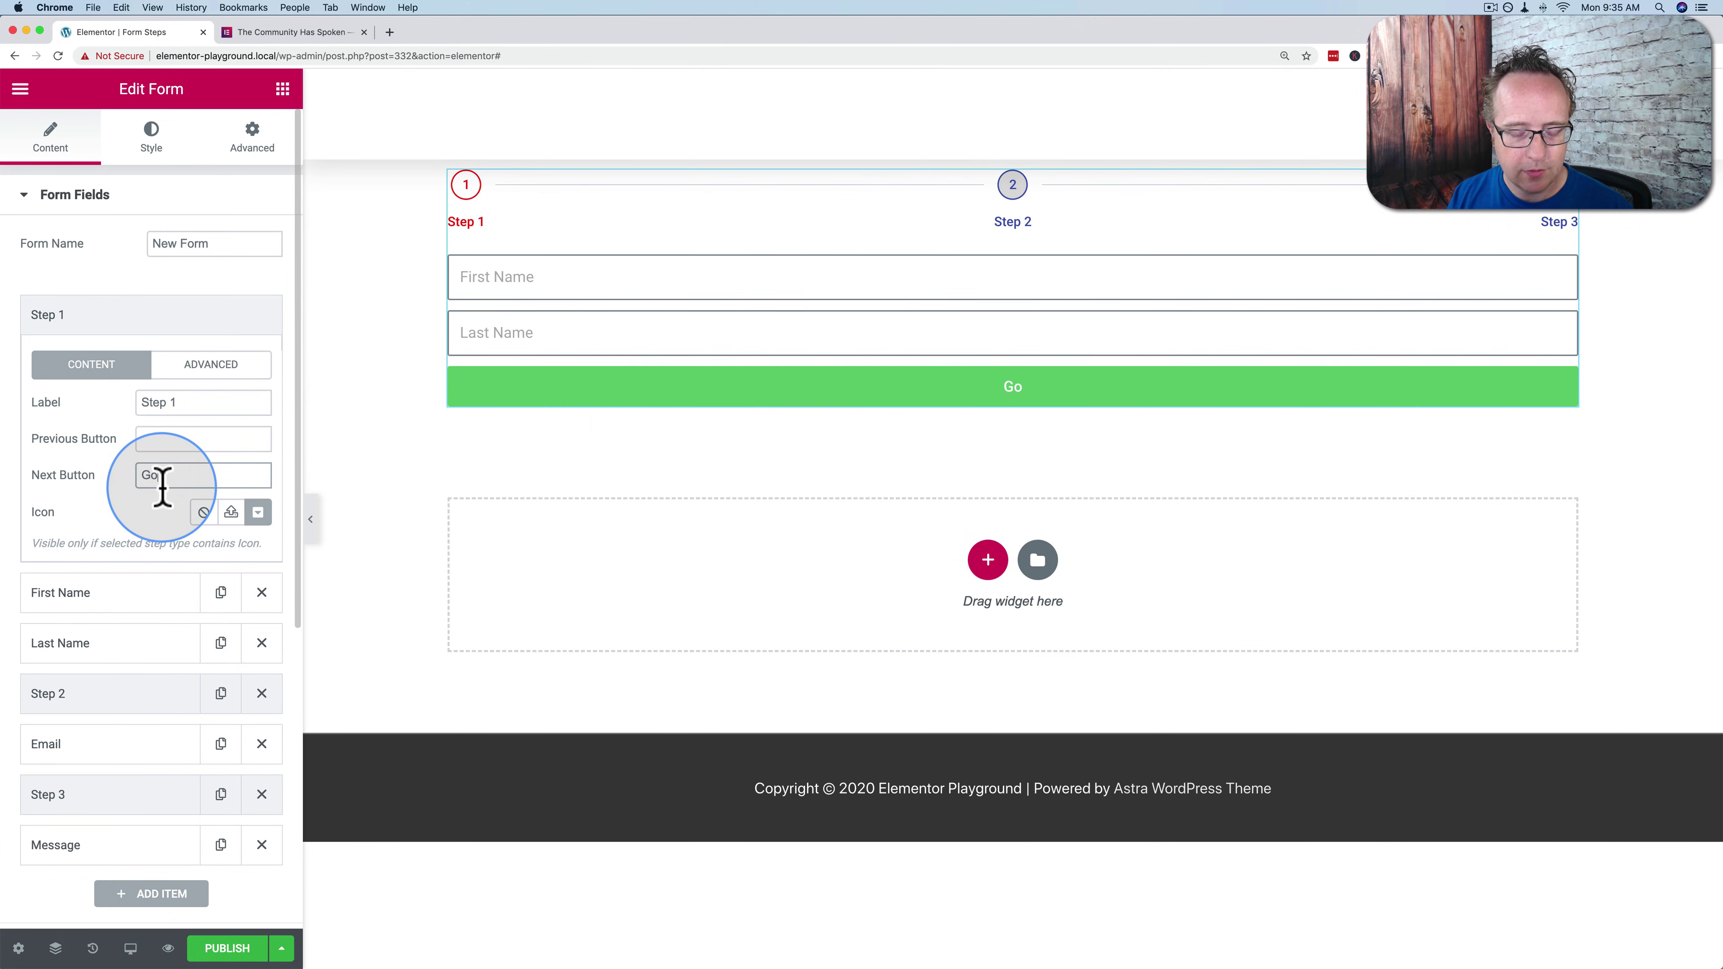
{"action": "type", "text": " Nect"}
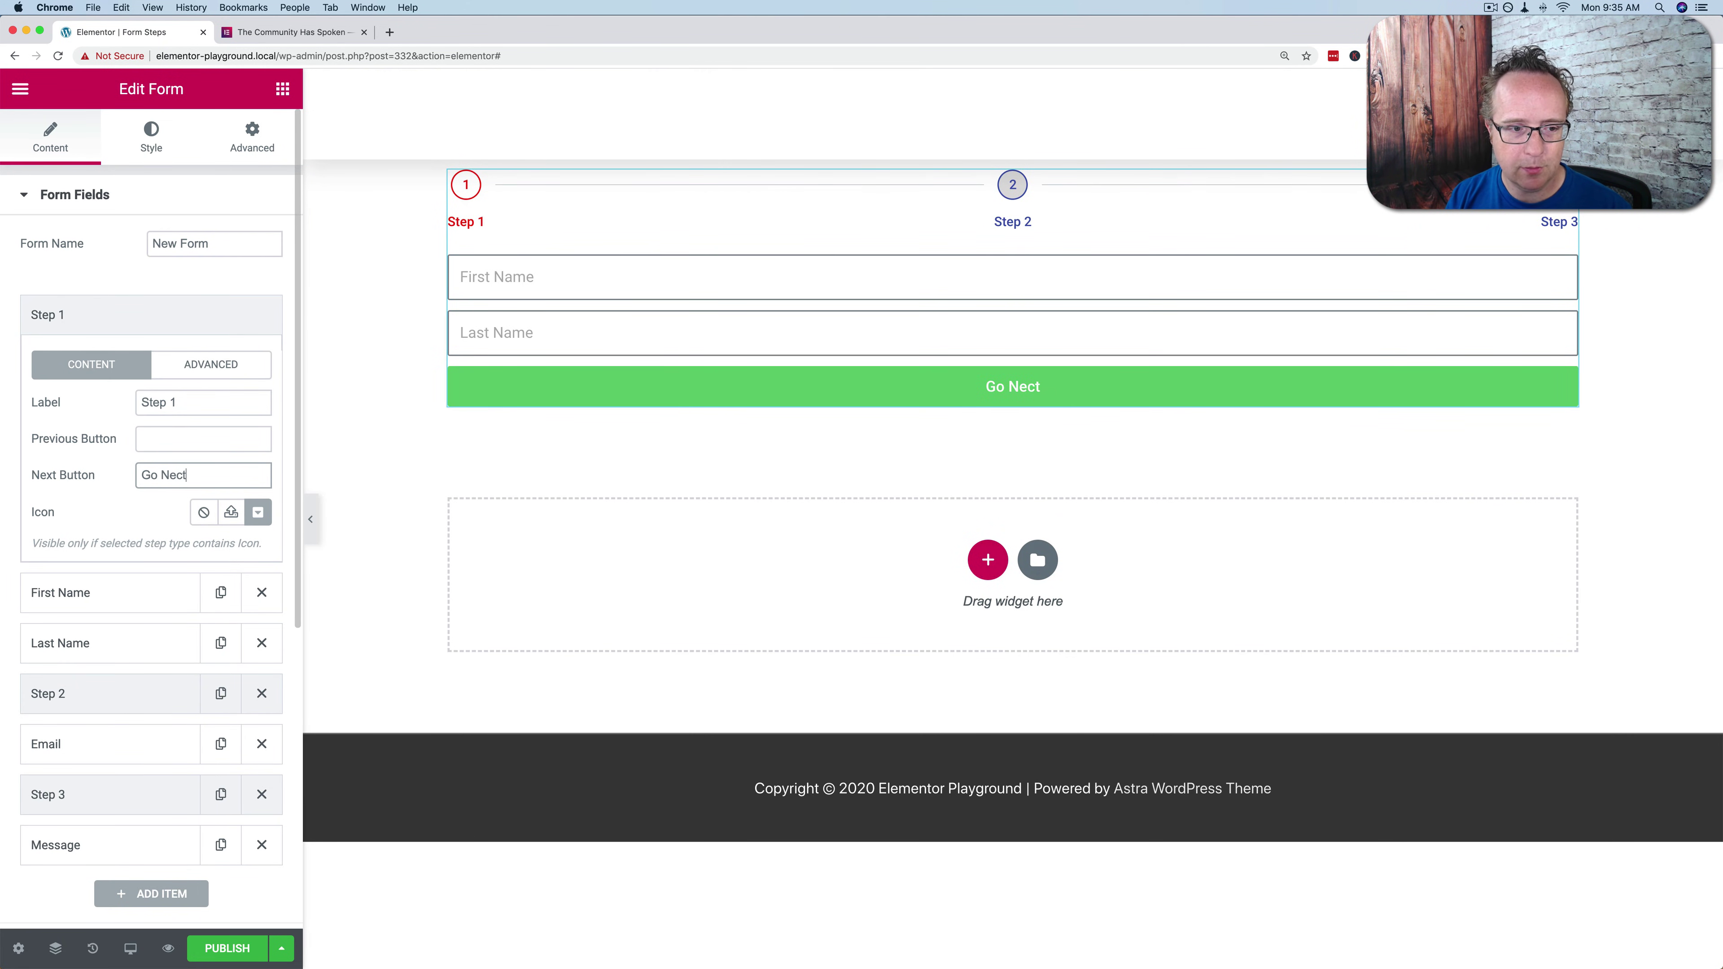
{"action": "key", "text": "BackSpace"}
{"action": "type", "text": "xt"}
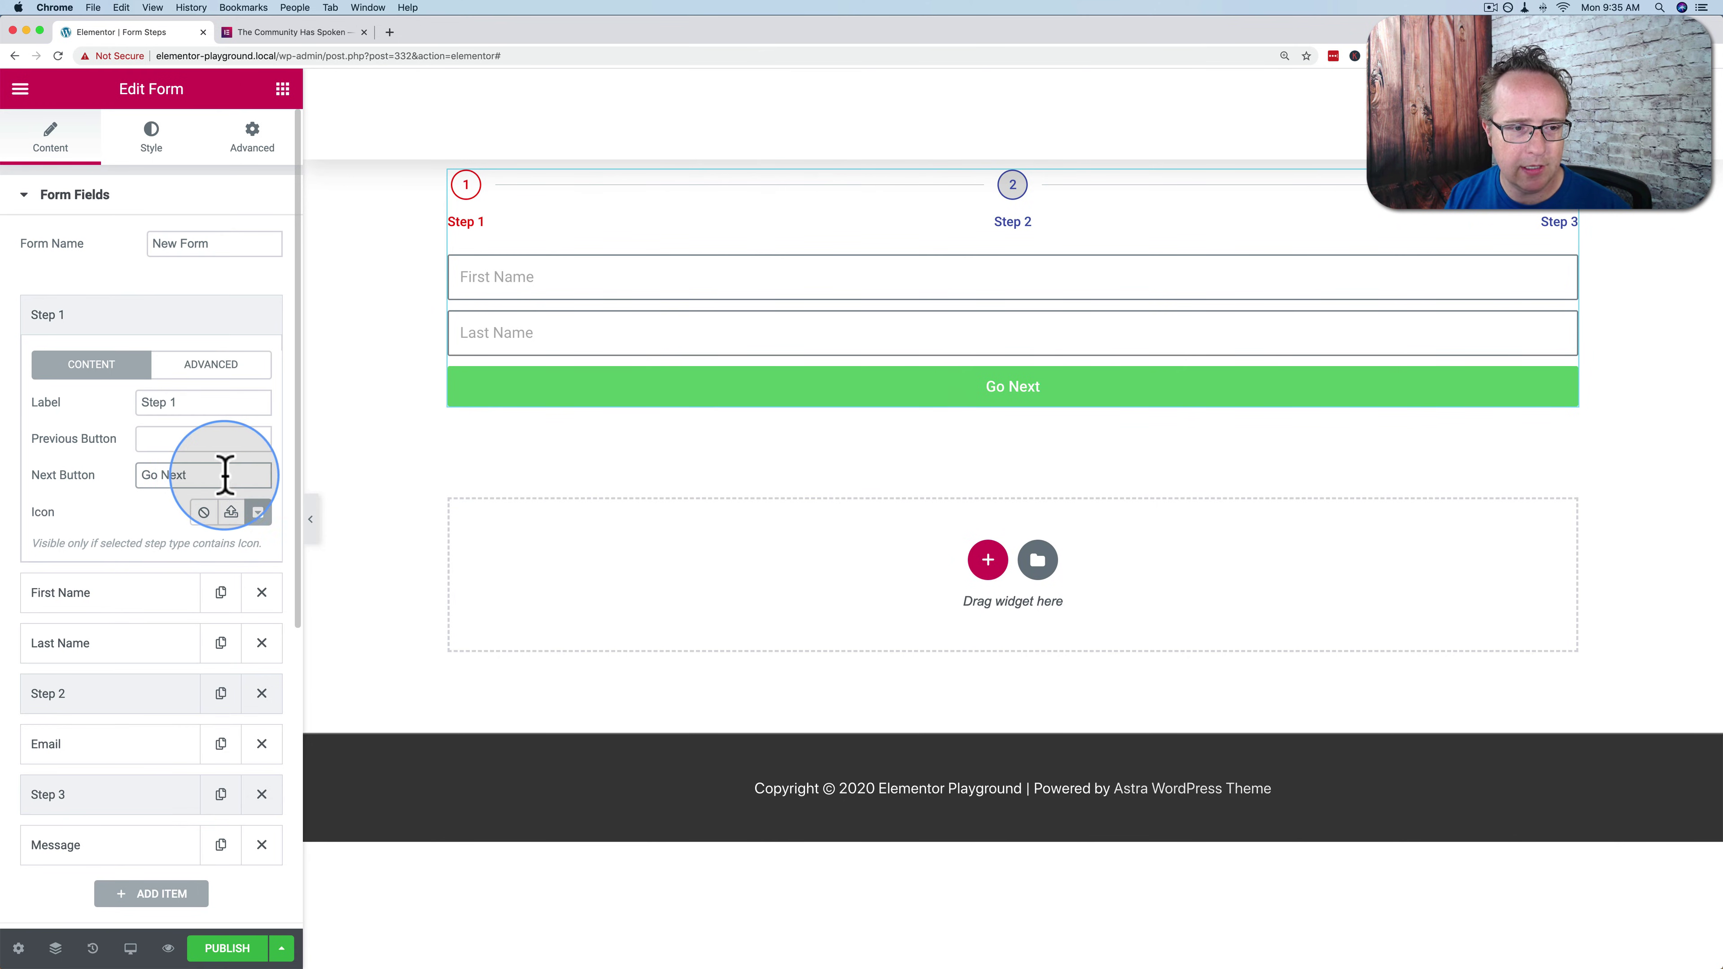
{"action": "left_click", "coordinate": [931, 392]}
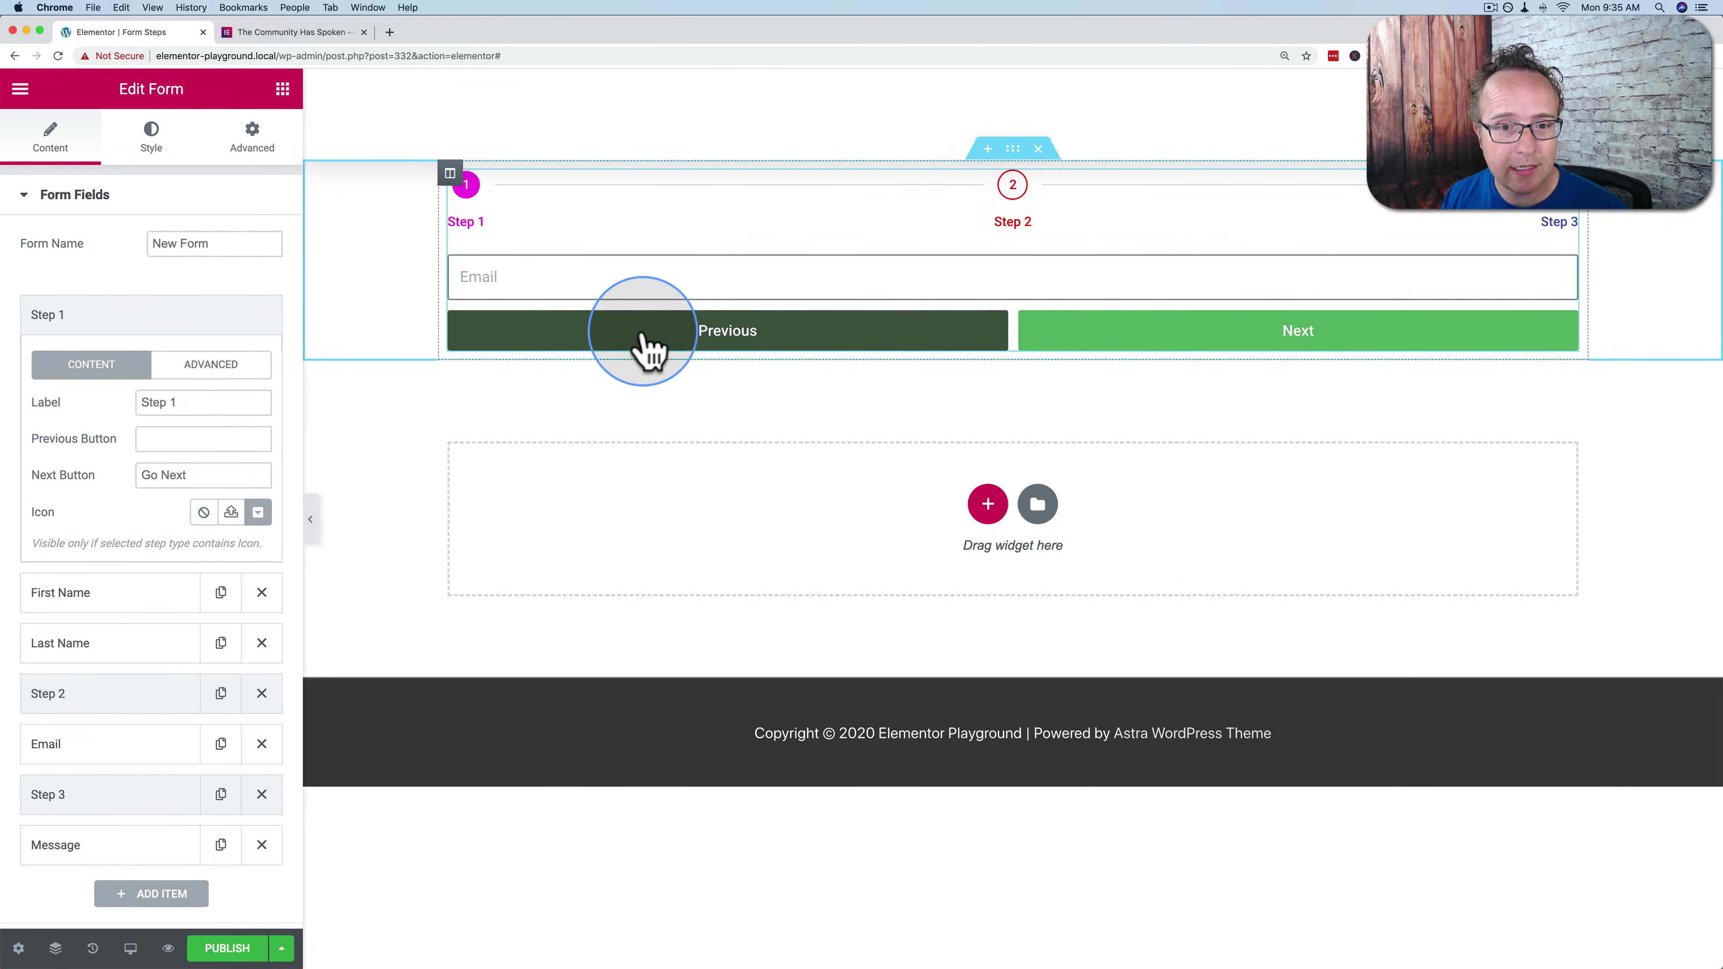
{"action": "left_click", "coordinate": [191, 324]}
Enter 'Next' and 'Back' as Step 2's Next and Previous Button texts
{"action": "left_click", "coordinate": [127, 475]}
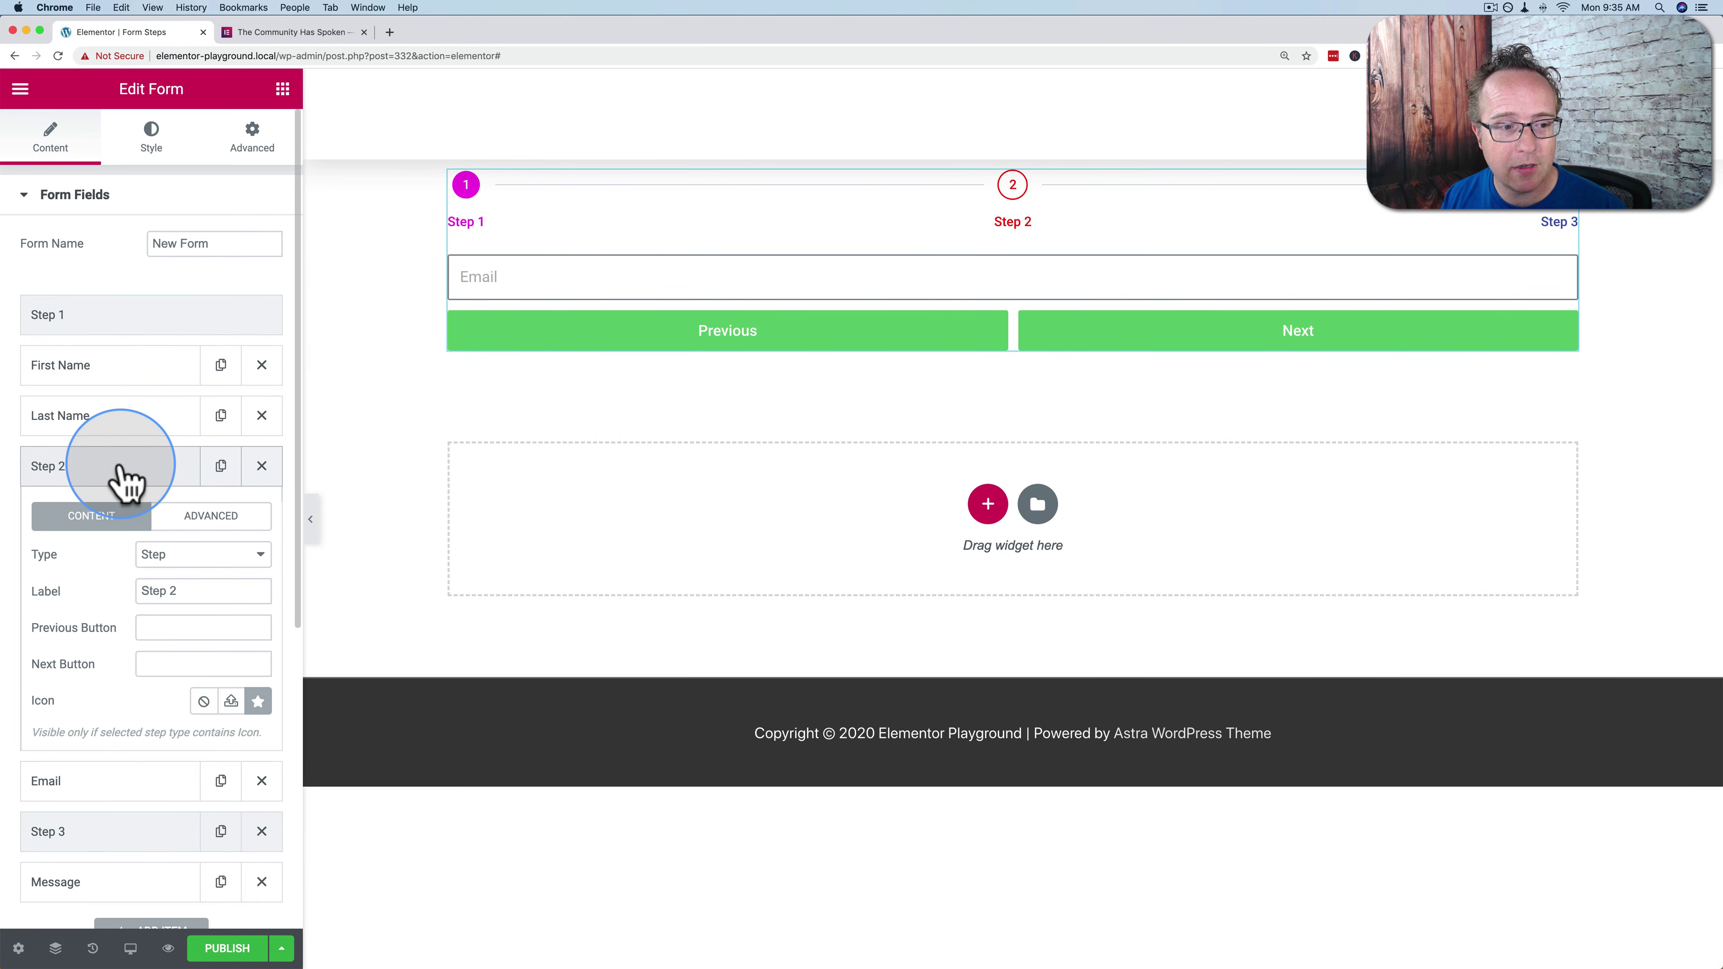
{"action": "left_click", "coordinate": [148, 660]}
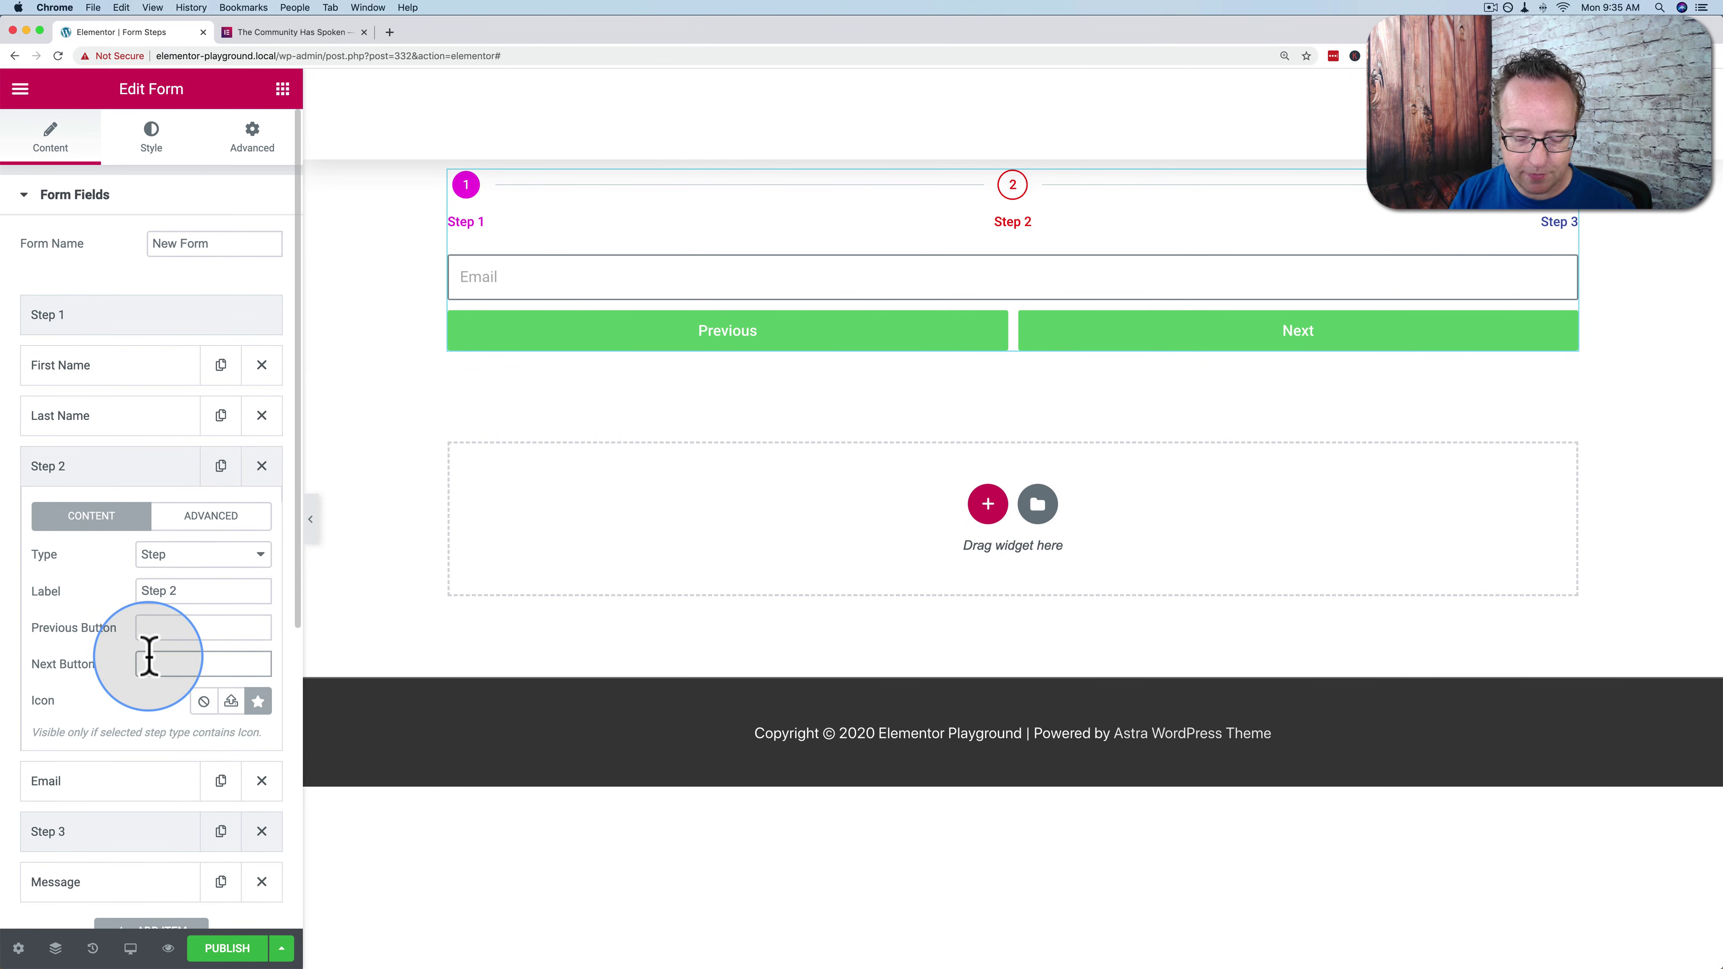
{"action": "type", "text": "Next"}
{"action": "left_click", "coordinate": [163, 630]}
{"action": "type", "text": "Back"}
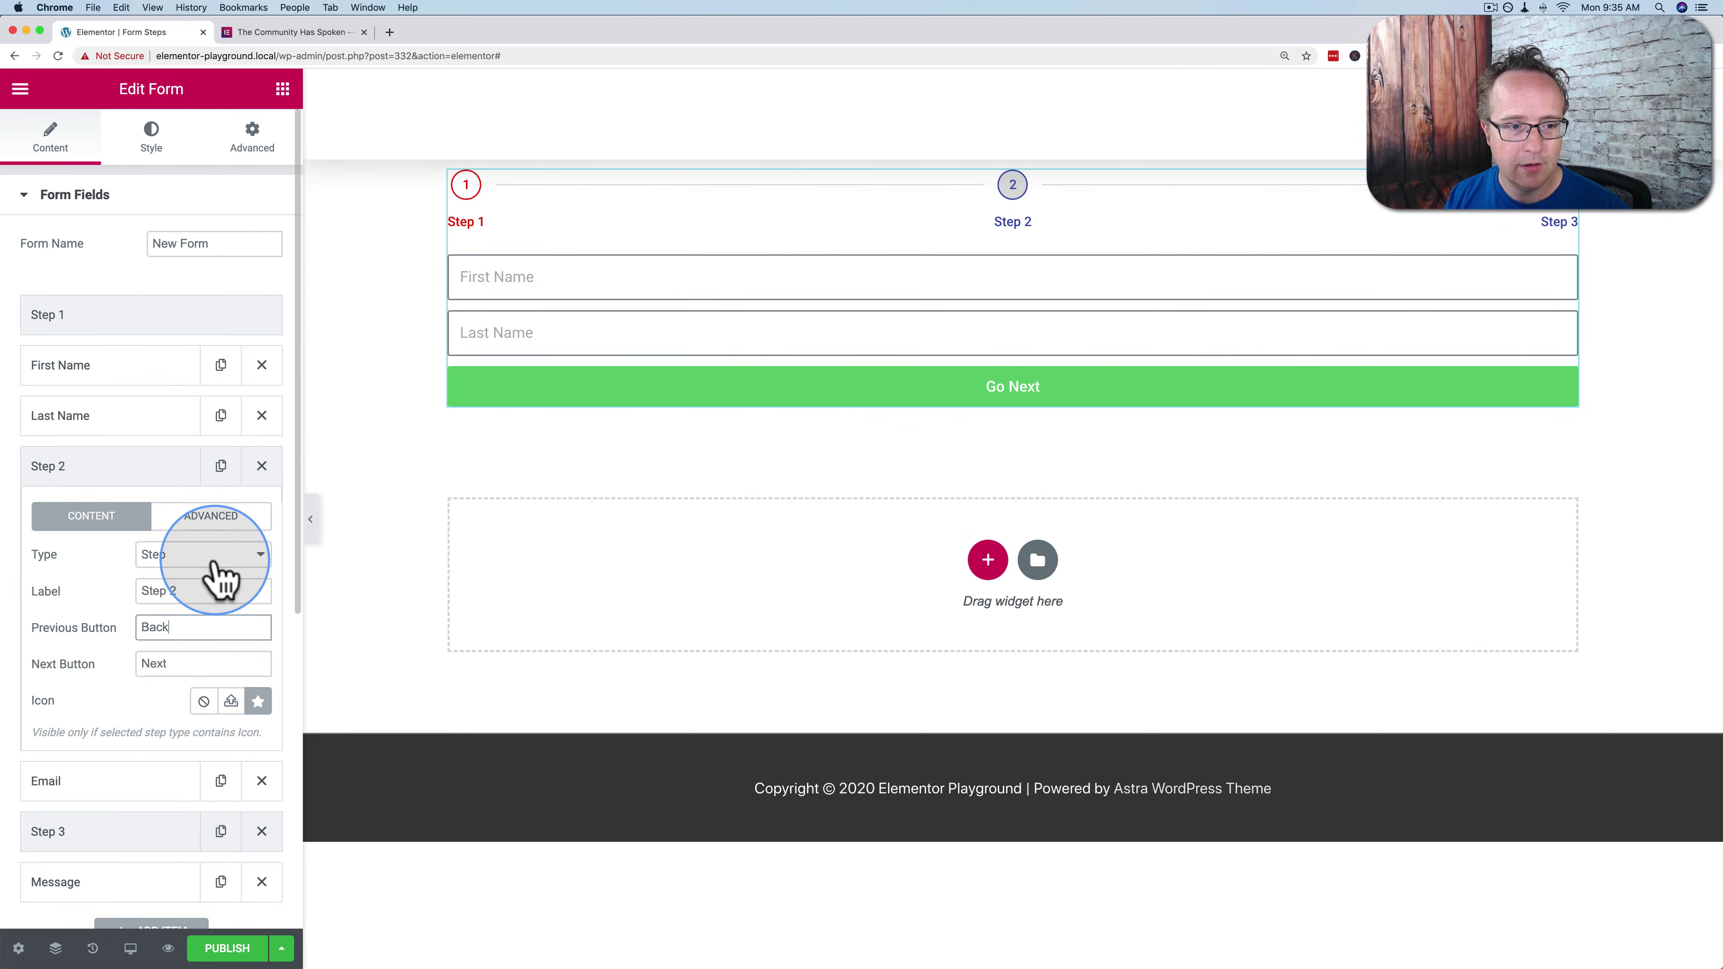
Advance the preview through Step 2, filling in a test email, to reach Step 3
{"action": "left_click", "coordinate": [812, 400]}
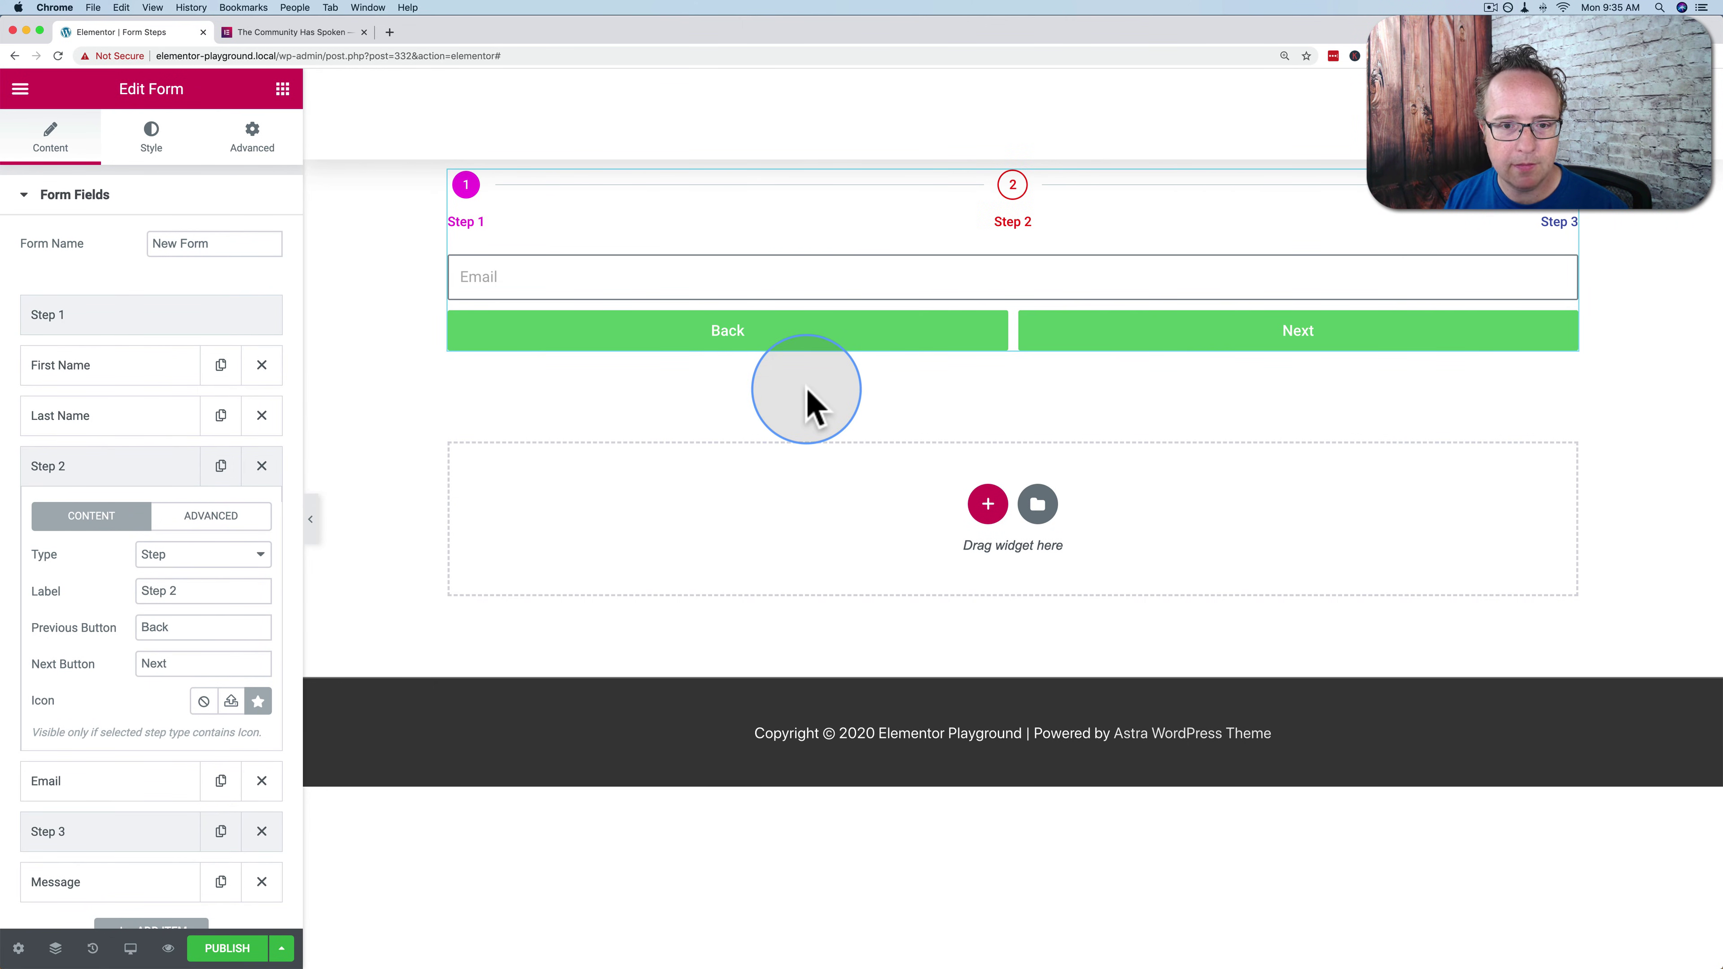
{"action": "left_click", "coordinate": [1275, 331]}
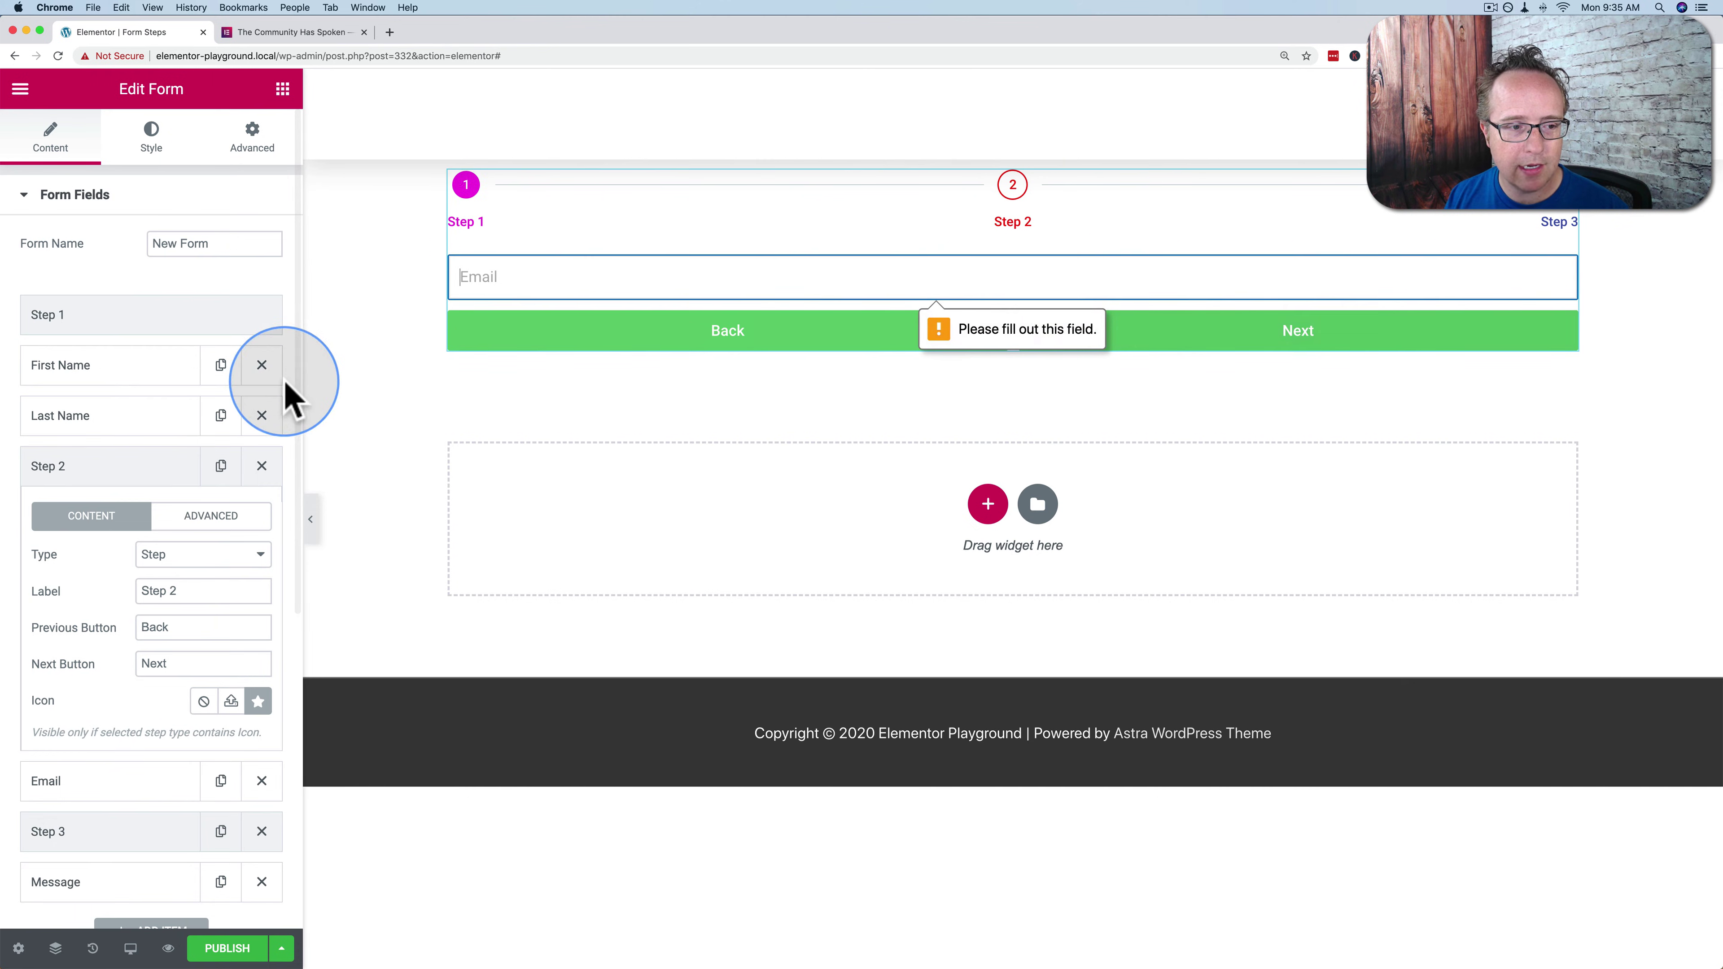
{"action": "left_click", "coordinate": [160, 470]}
{"action": "left_click", "coordinate": [927, 280]}
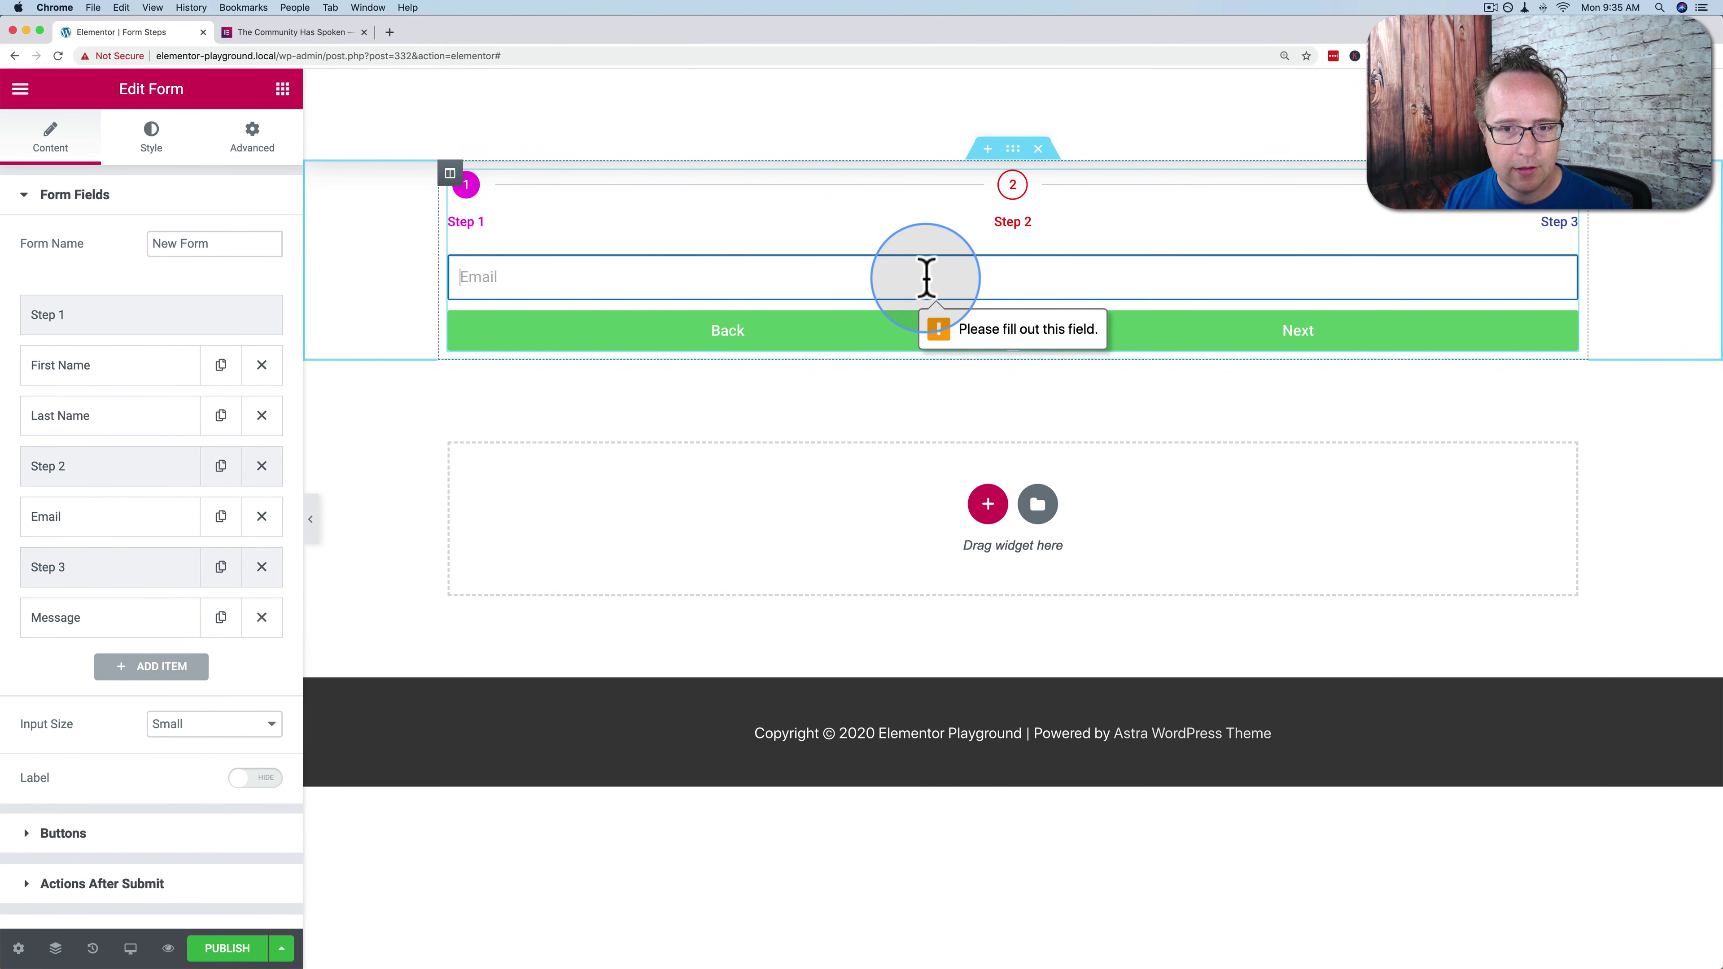
{"action": "type", "text": "s@s.c"}
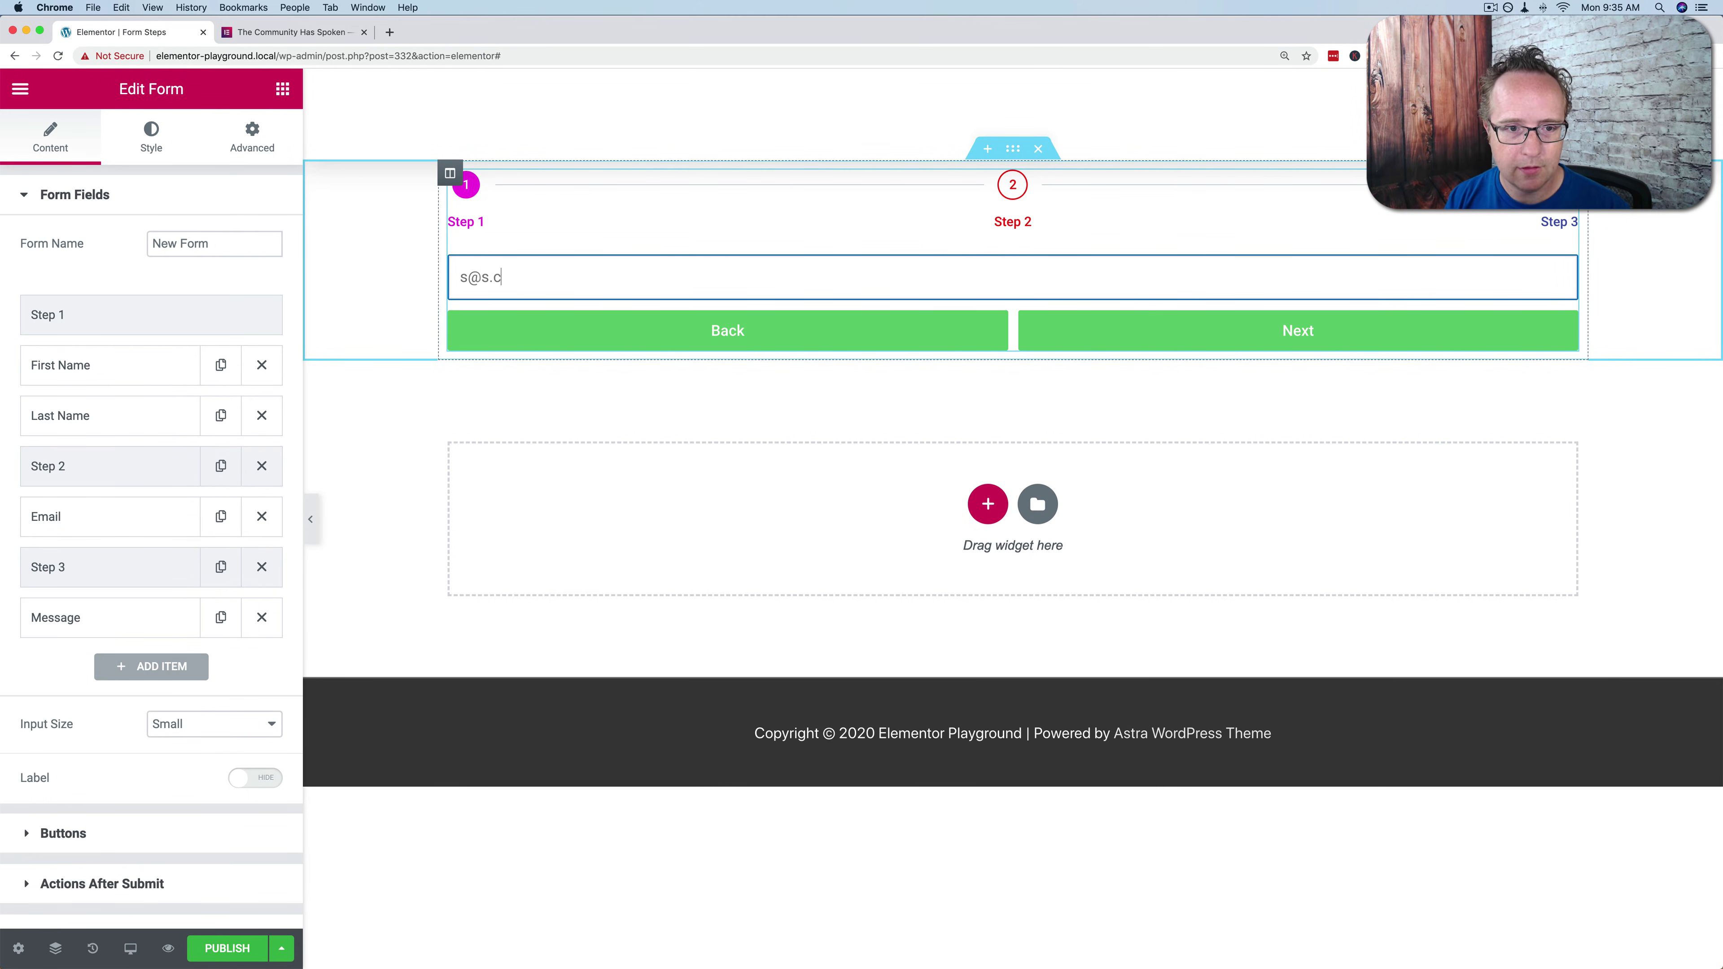
{"action": "type", "text": "om"}
{"action": "left_click", "coordinate": [1412, 339]}
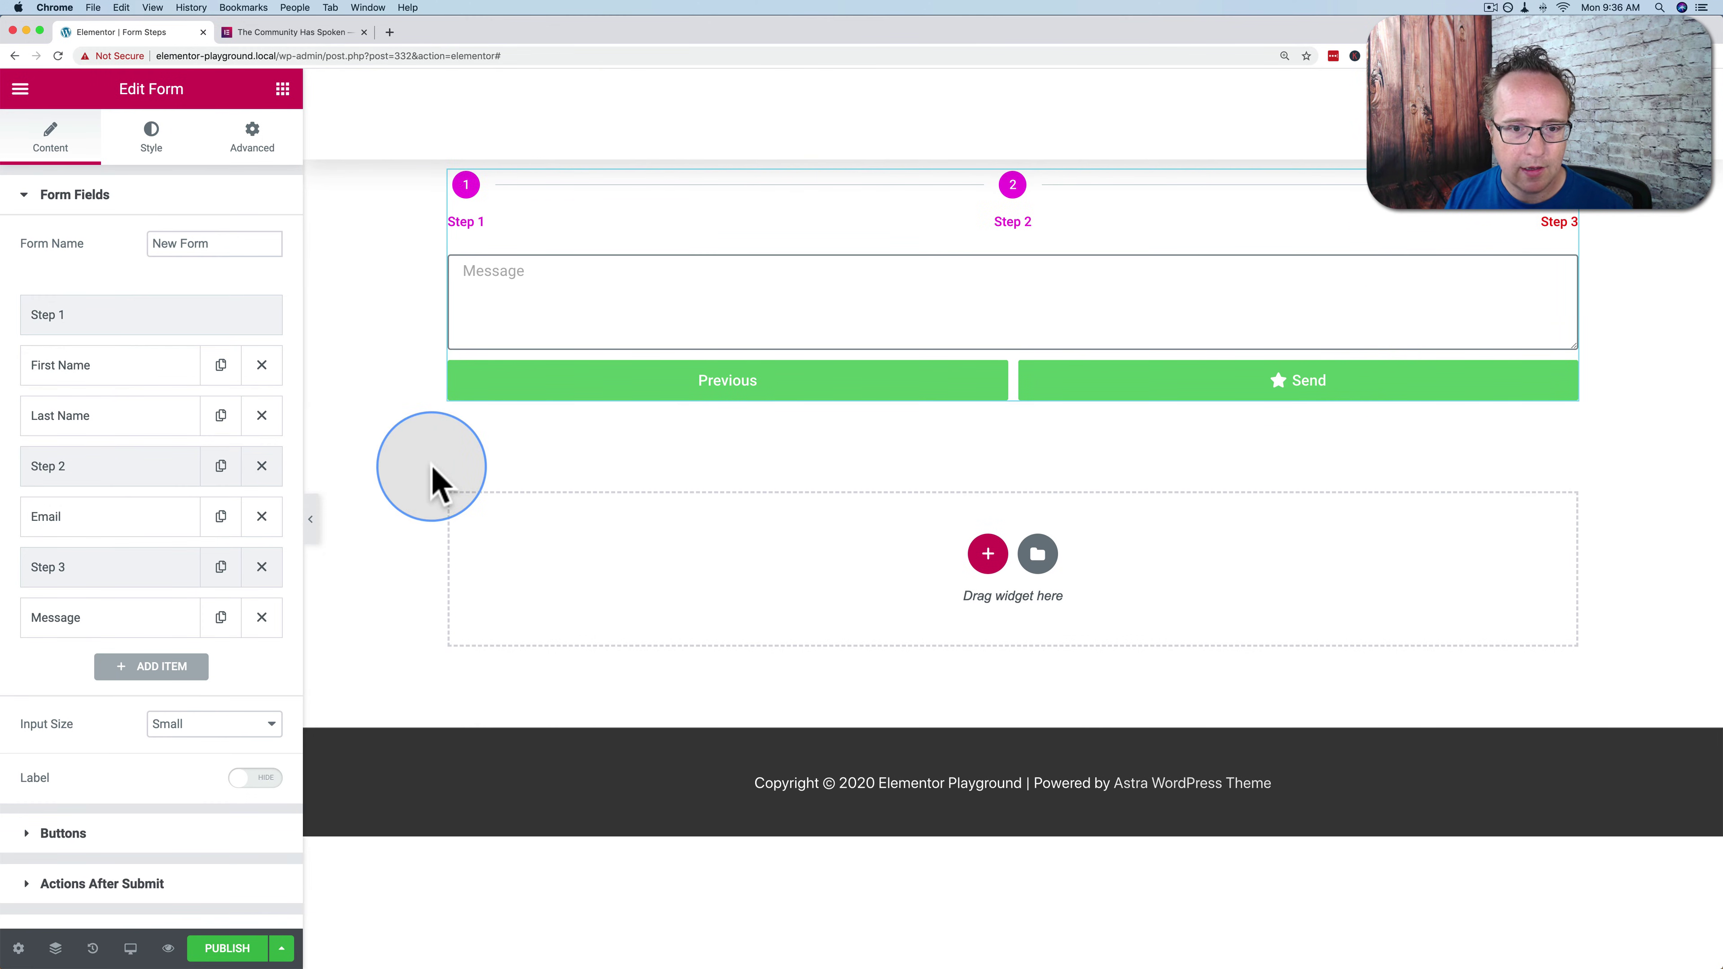
{"action": "left_click", "coordinate": [119, 570]}
Set Step 3's Previous Button text to 'Previous' and rerun the preview to Step 3
{"action": "left_click", "coordinate": [182, 732]}
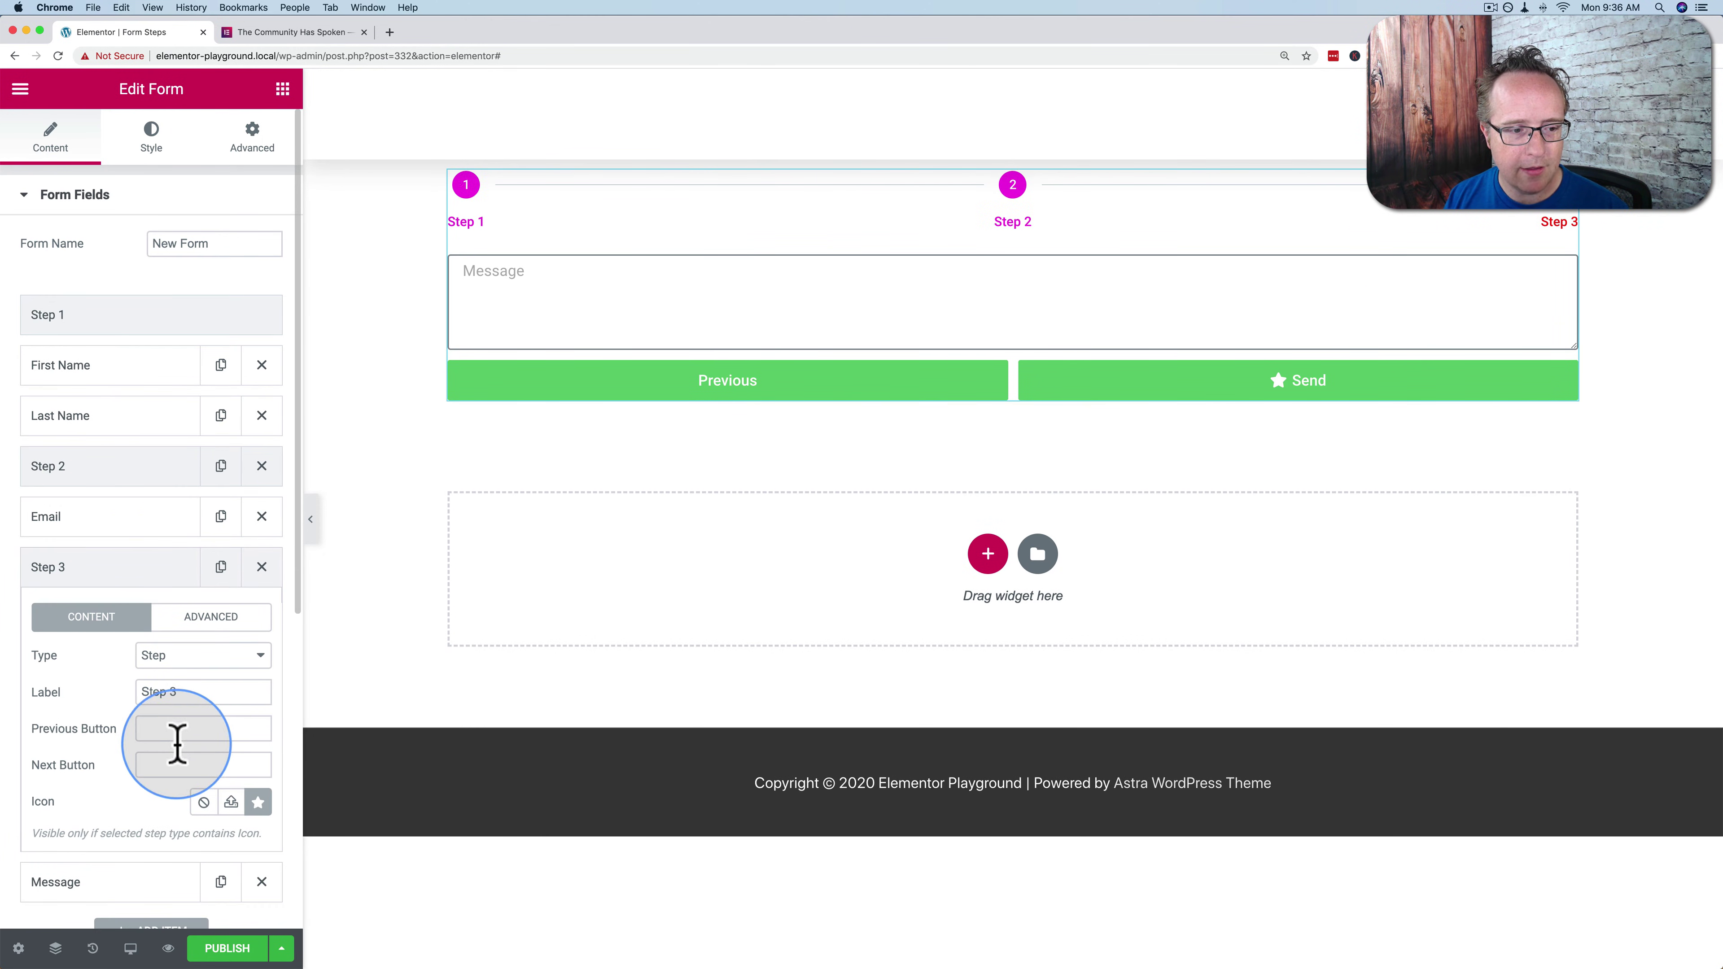
{"action": "type", "text": "Previso"}
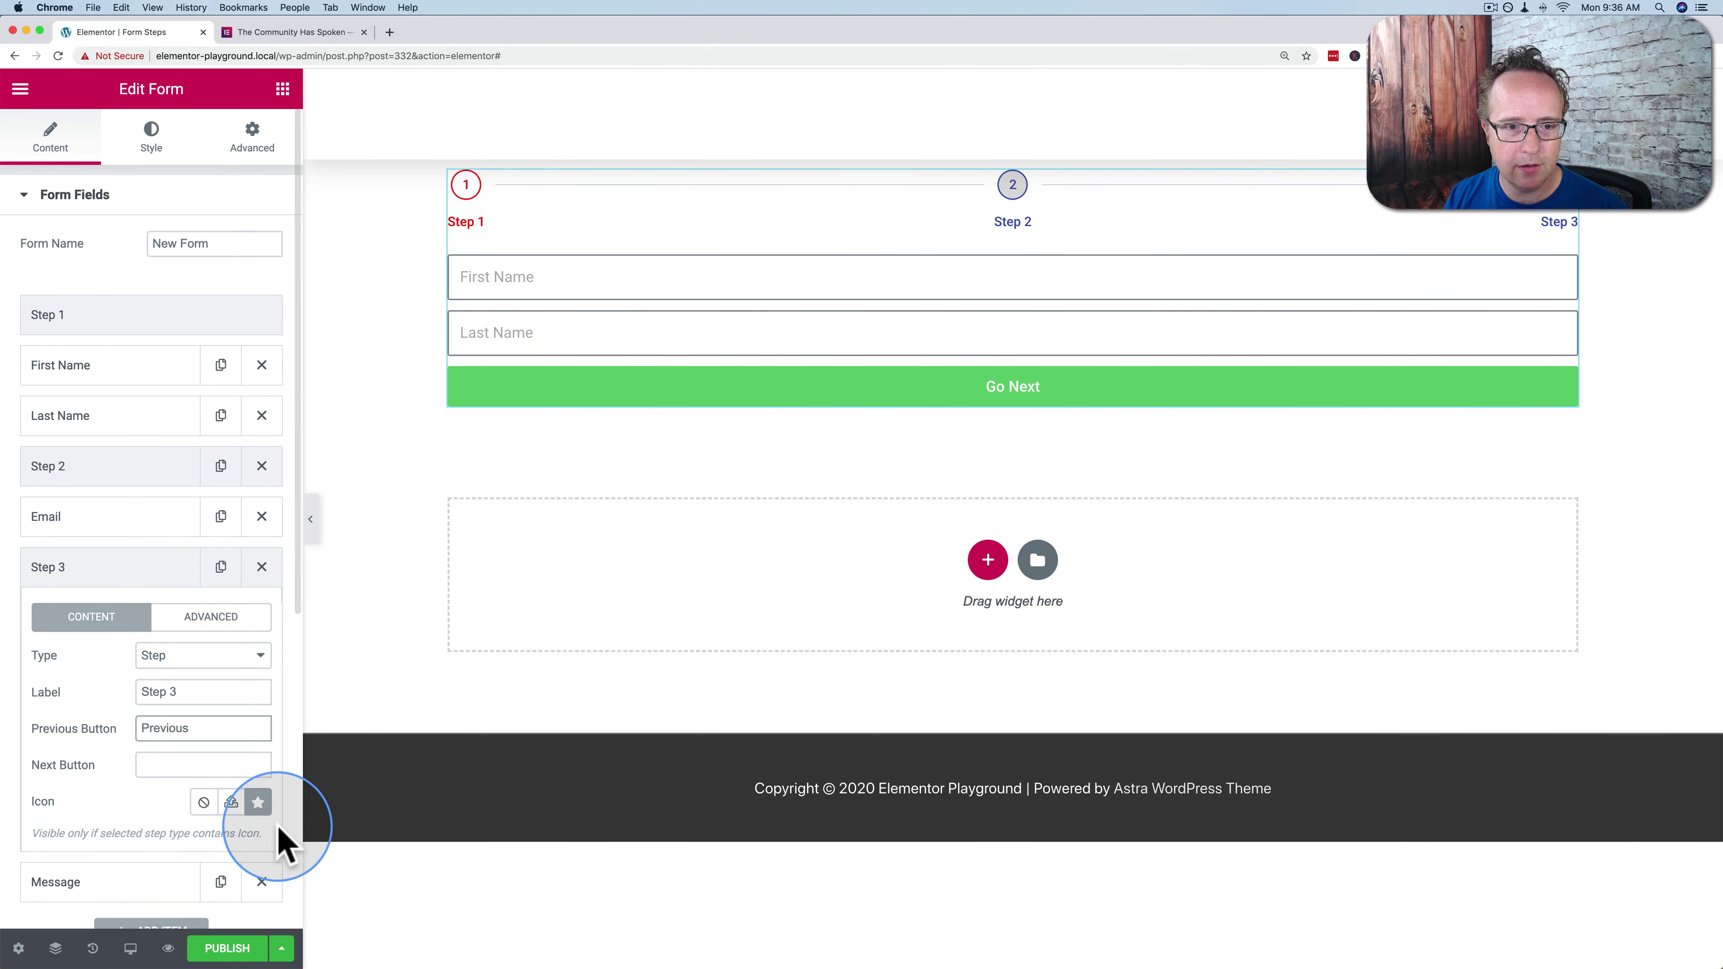
{"action": "left_click", "coordinate": [844, 397]}
{"action": "left_click", "coordinate": [803, 277]}
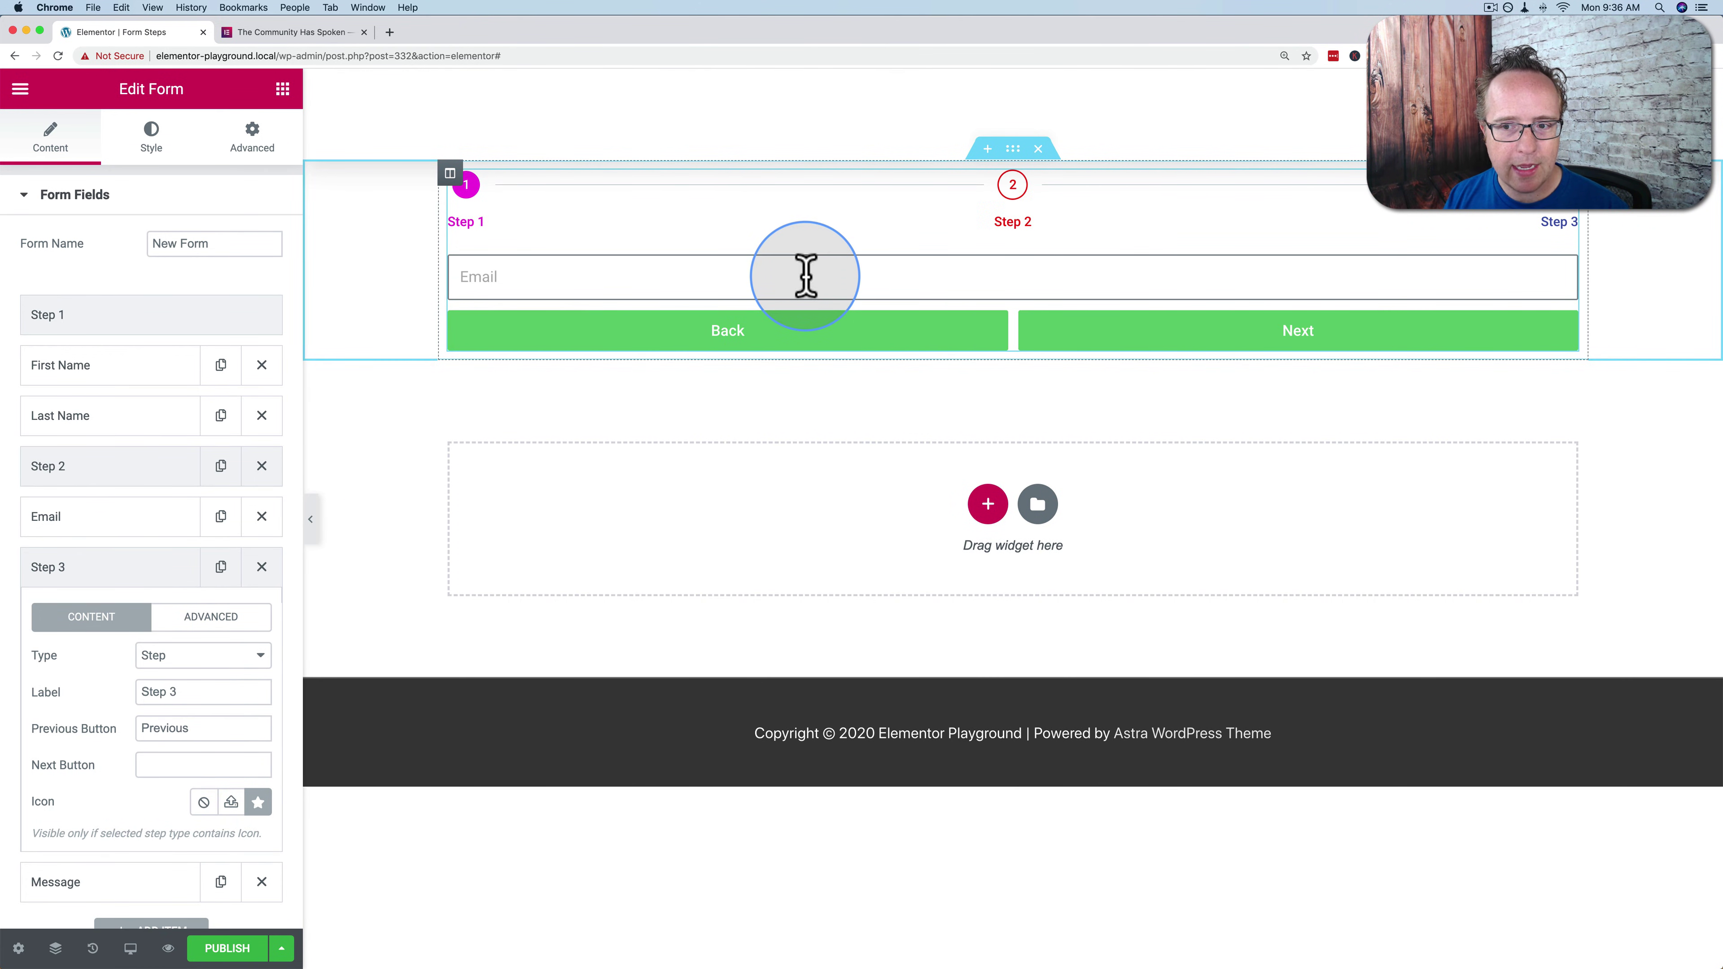
{"action": "type", "text": "s@s.co"}
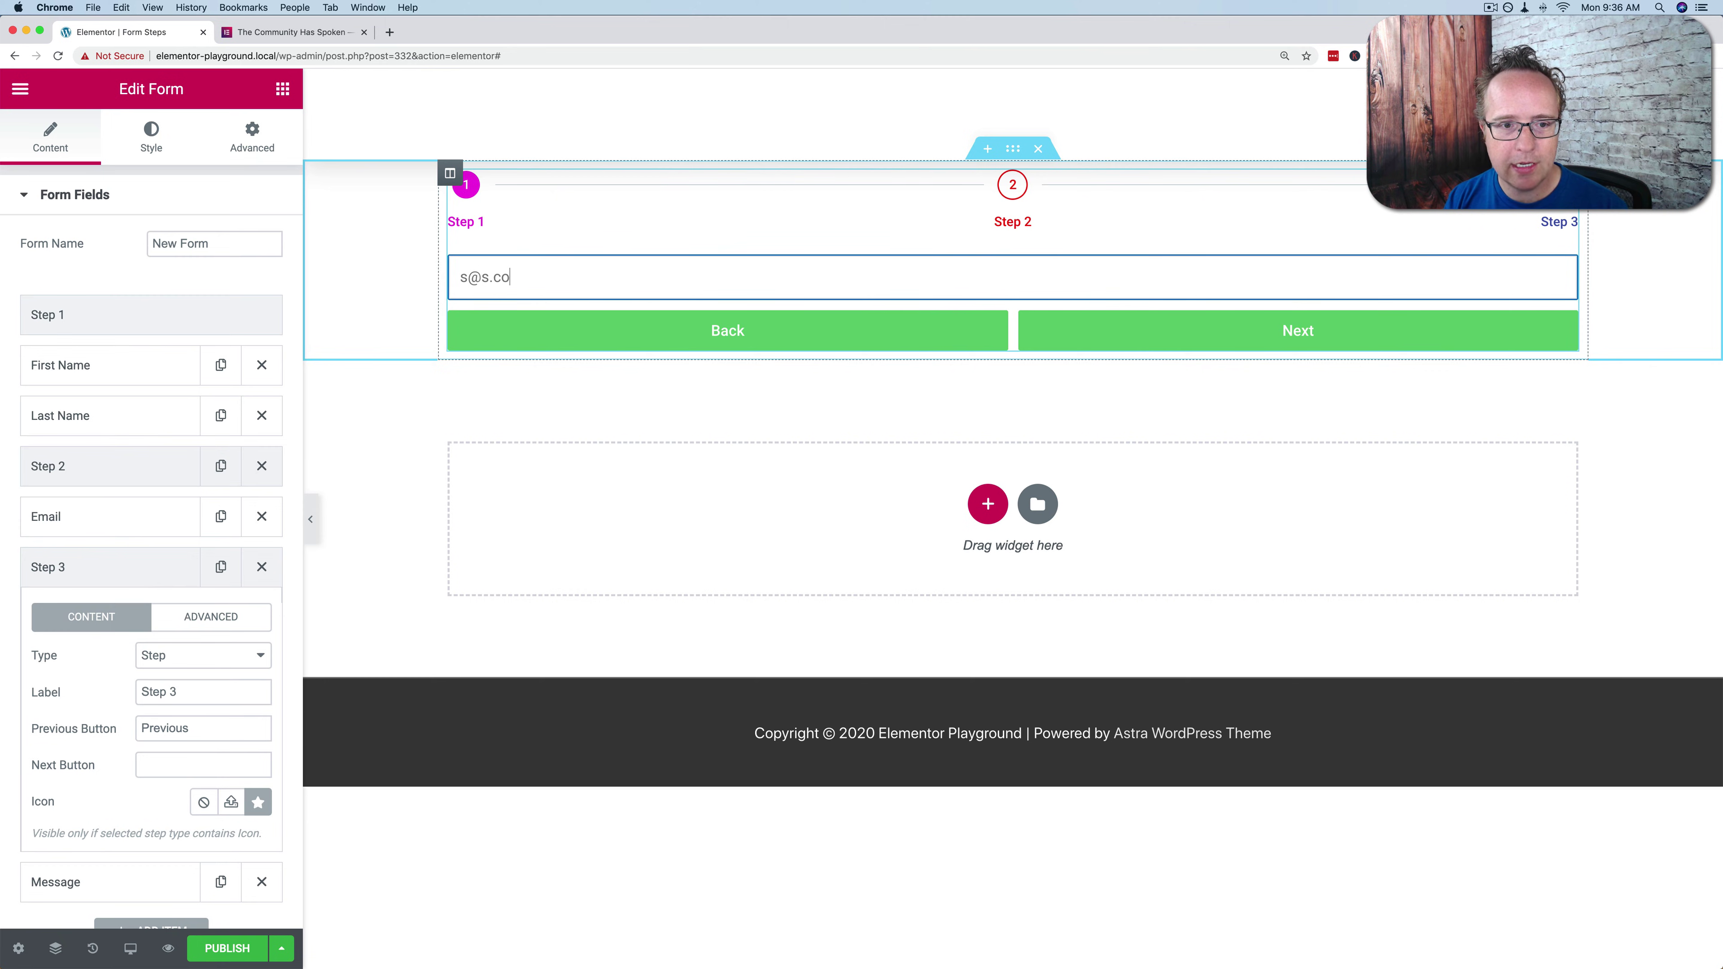
{"action": "type", "text": "m"}
{"action": "left_click", "coordinate": [1214, 331]}
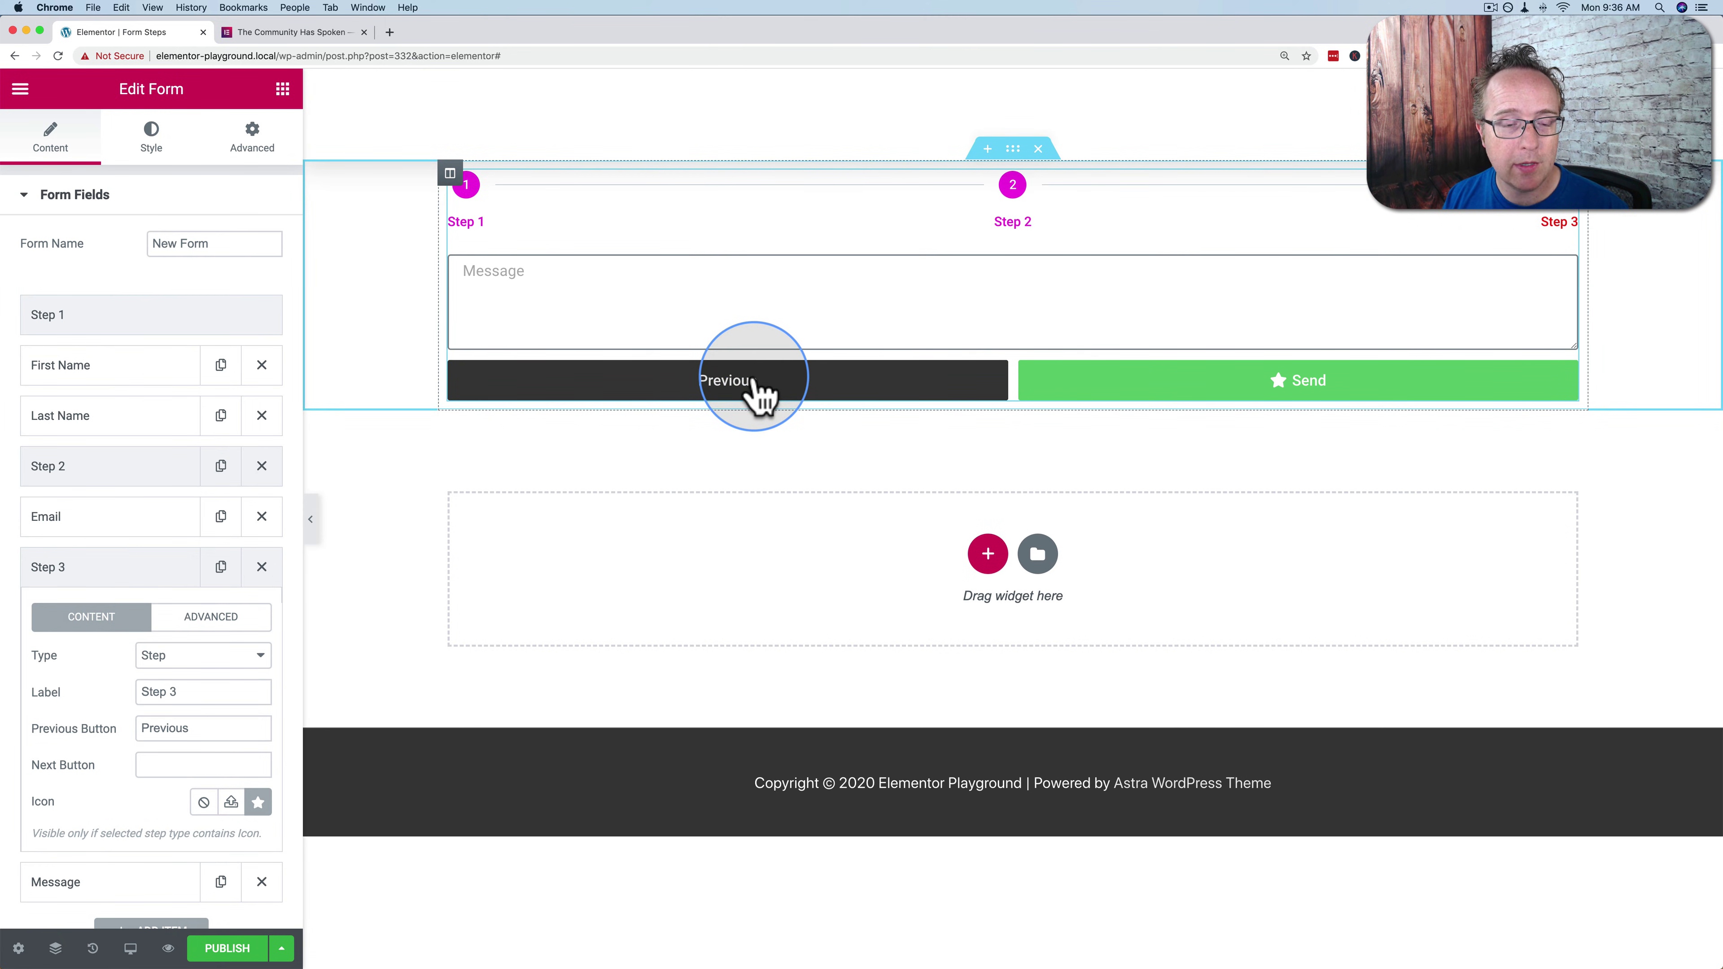